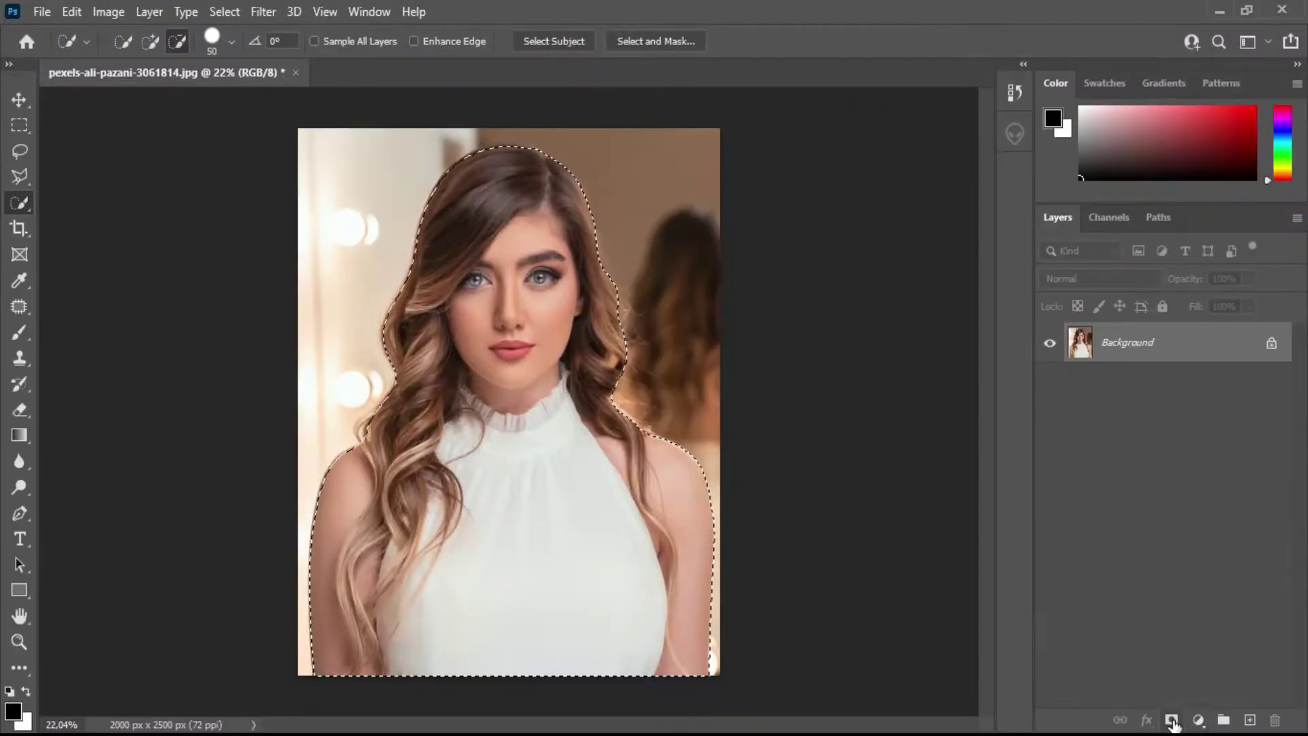
Add a layer mask to the woman's Layer 0.
click(1171, 720)
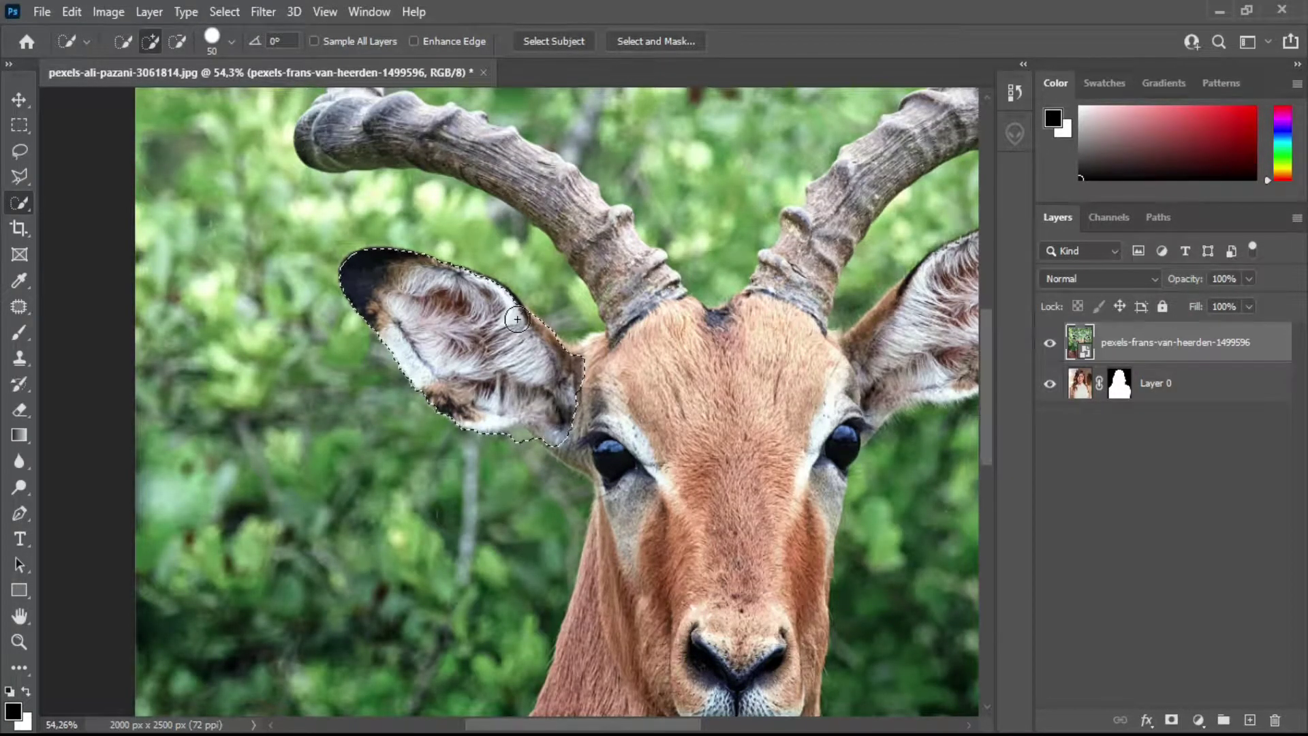
Refine the ear selection with 100% contrast, 8,9 px feather and -3% shift edge, output as a layer mask.
key(alt)
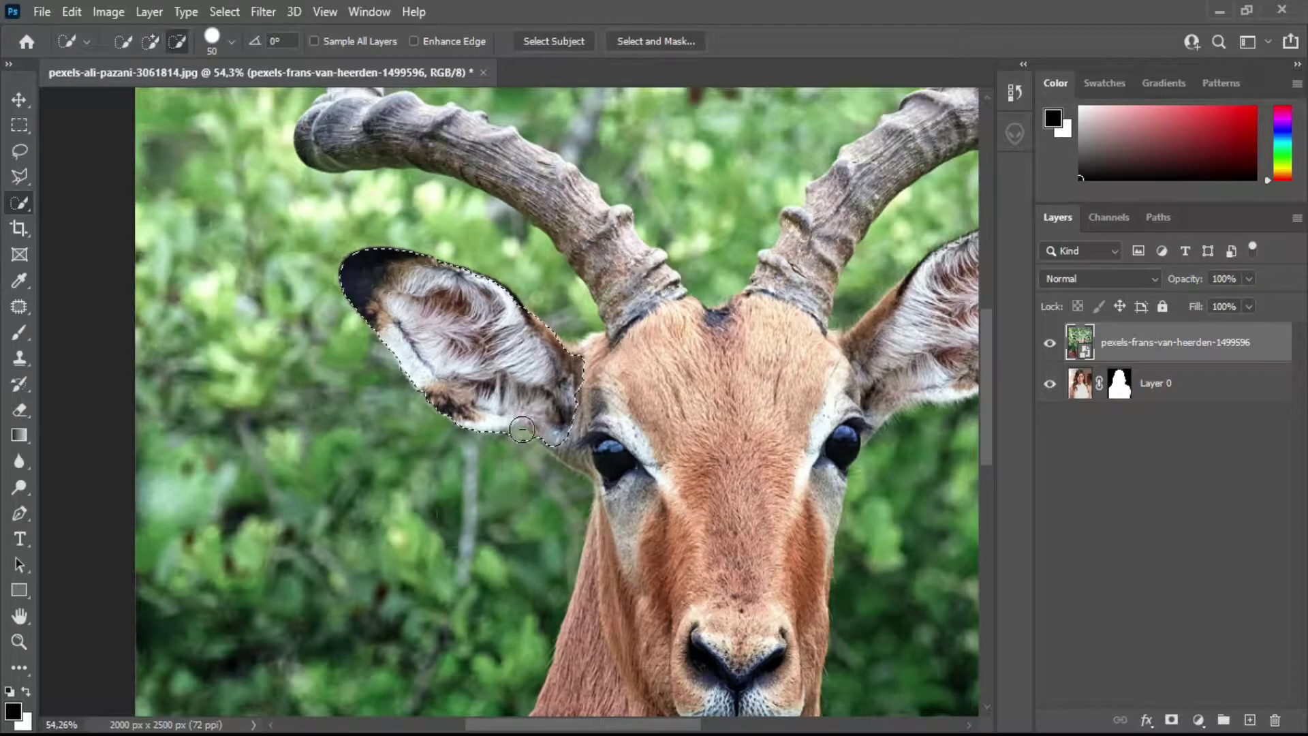
click(680, 41)
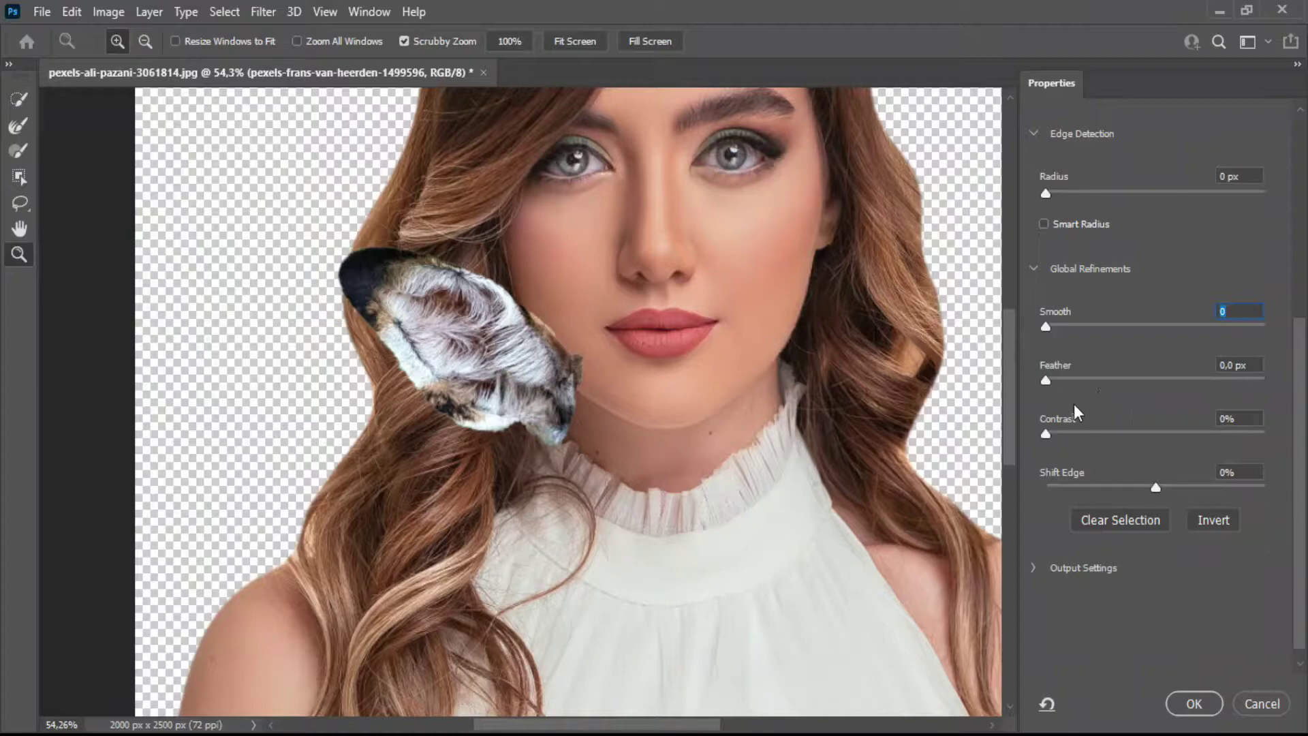
drag(1063, 439, 1265, 434)
mouse_move(1057, 379)
mouse_down()
mouse_move(1153, 380)
mouse_move(1095, 380)
mouse_move(1129, 362)
mouse_up()
mouse_move(1155, 487)
mouse_down()
mouse_move(1183, 464)
mouse_move(1151, 479)
mouse_up()
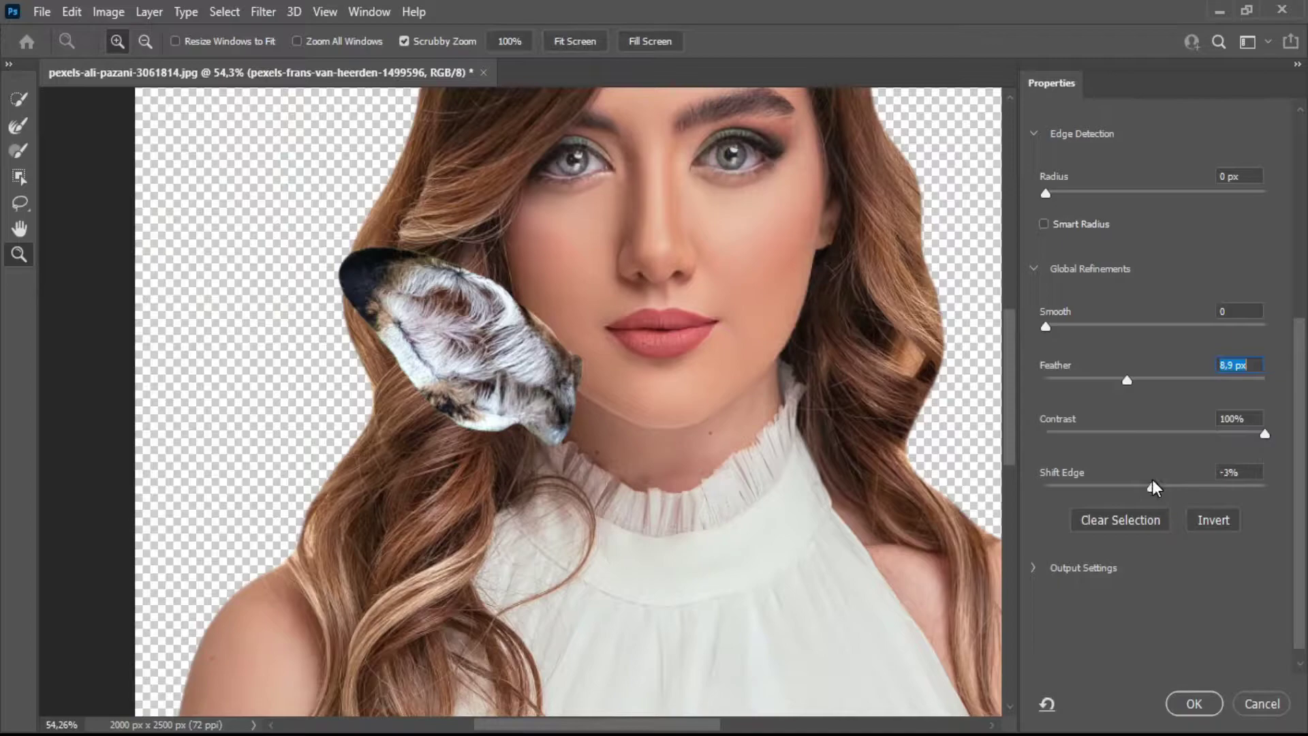
click(1194, 709)
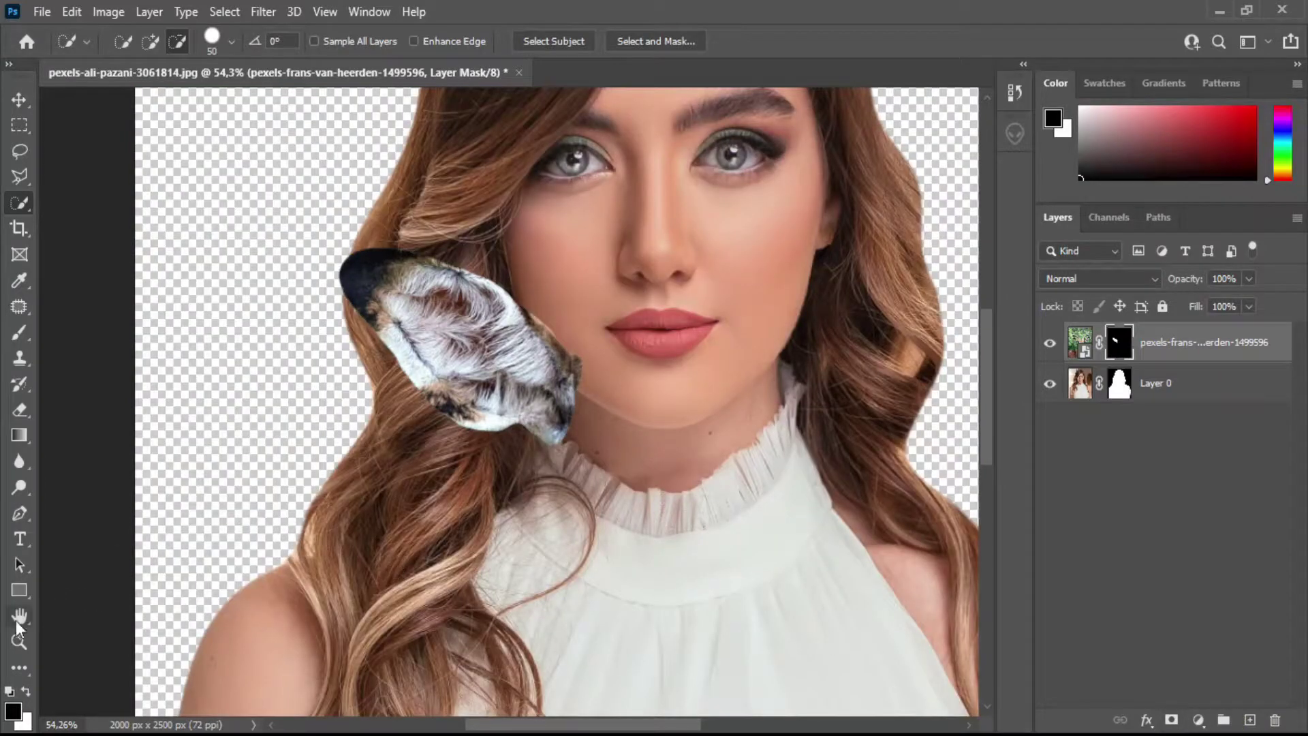
Convert the ear layer to a smart object, move it to her head's top-left and scale to 119%.
drag(502, 446, 464, 452)
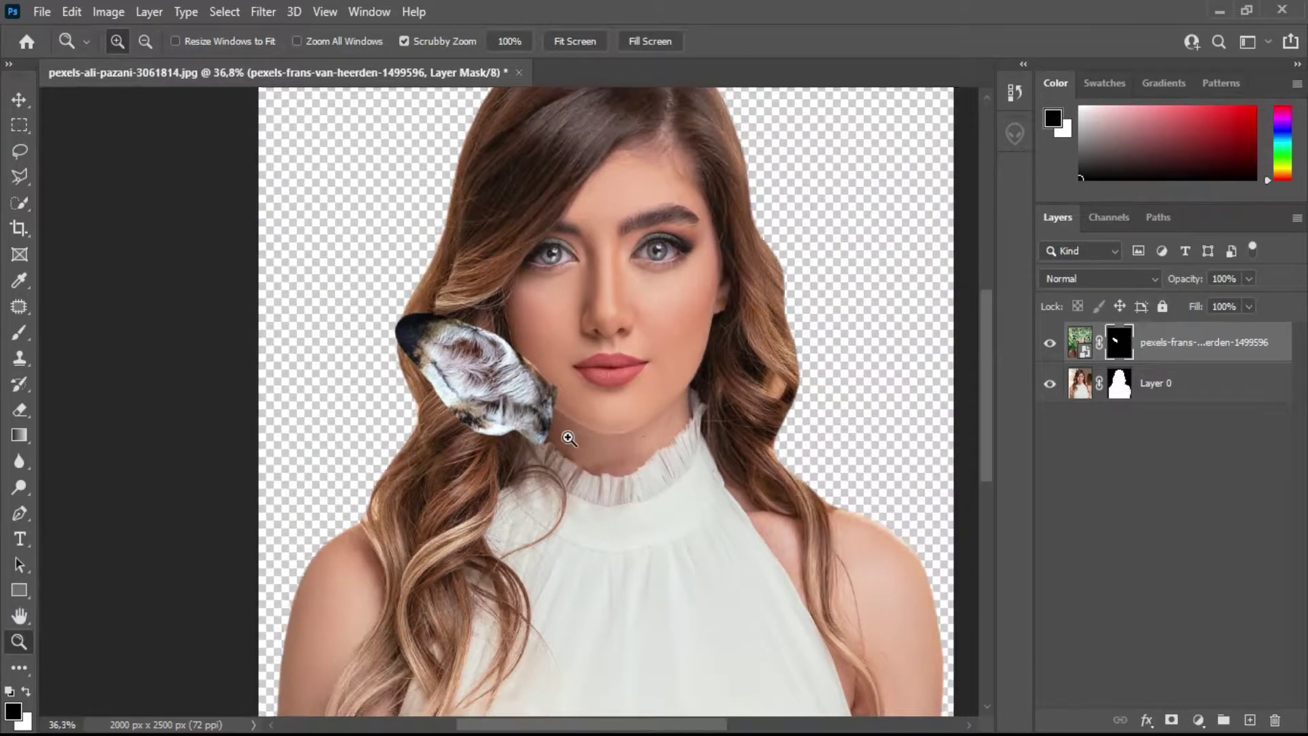
drag(583, 436, 210, 268)
click(19, 101)
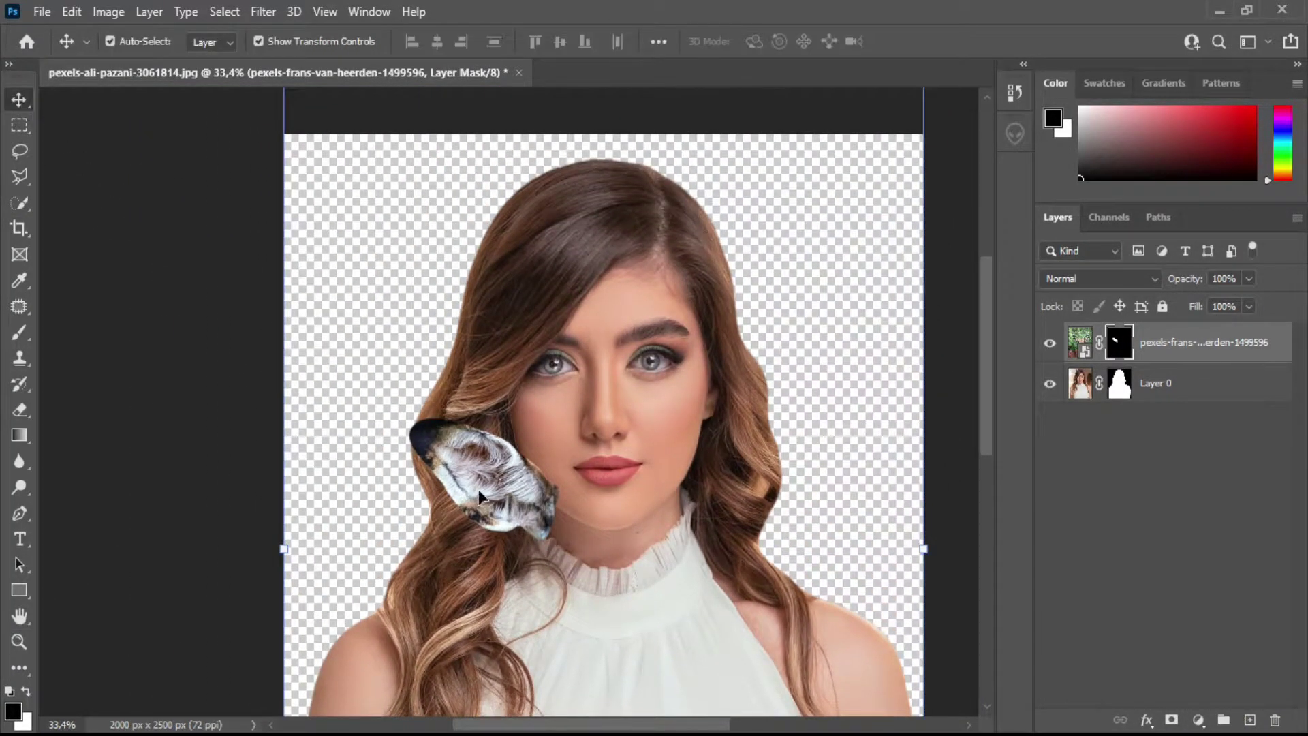
right_click(1199, 332)
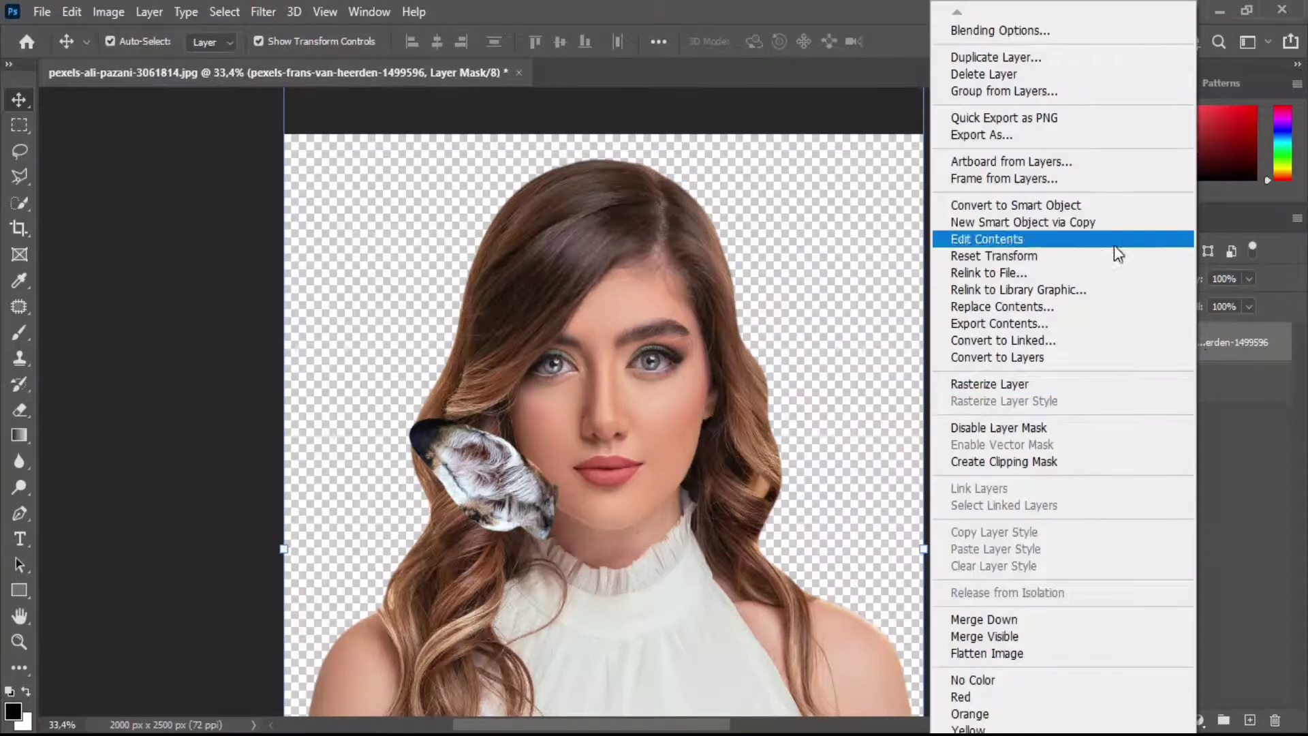
click(1092, 203)
drag(528, 504, 438, 284)
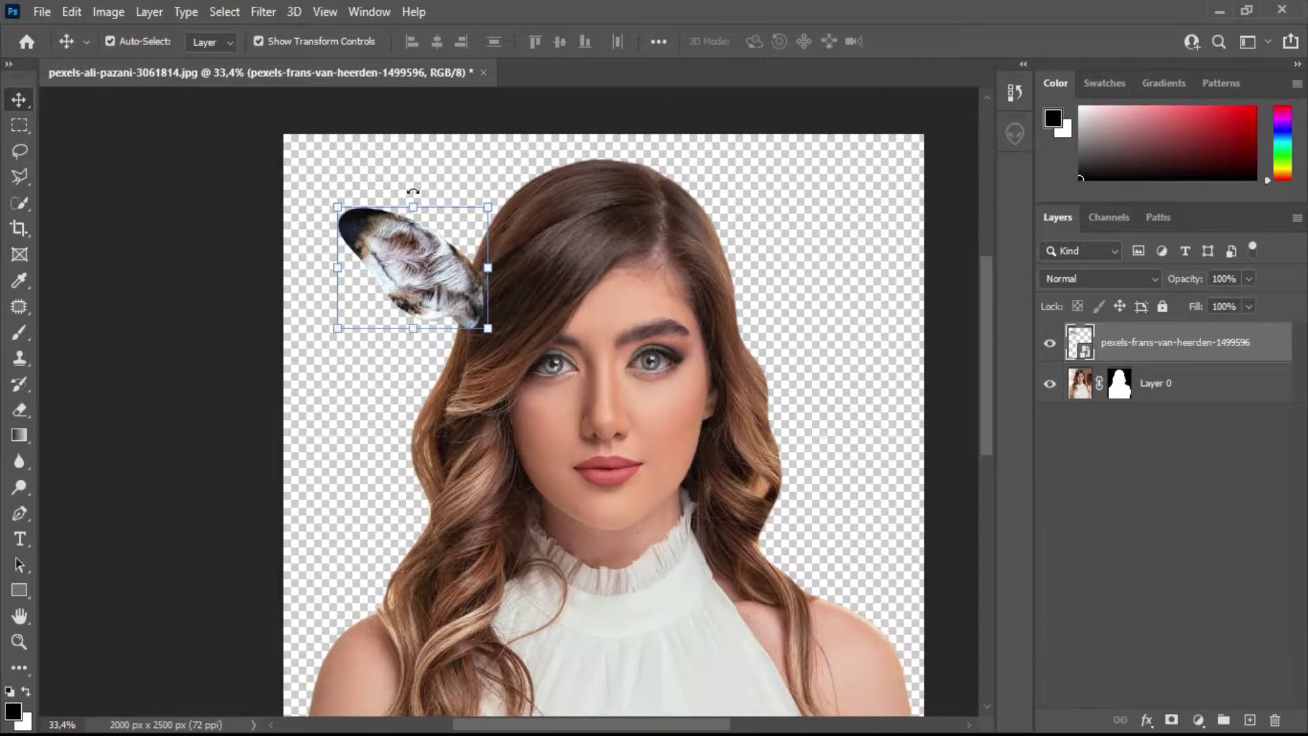
key(ctrl+t)
drag(413, 191, 461, 339)
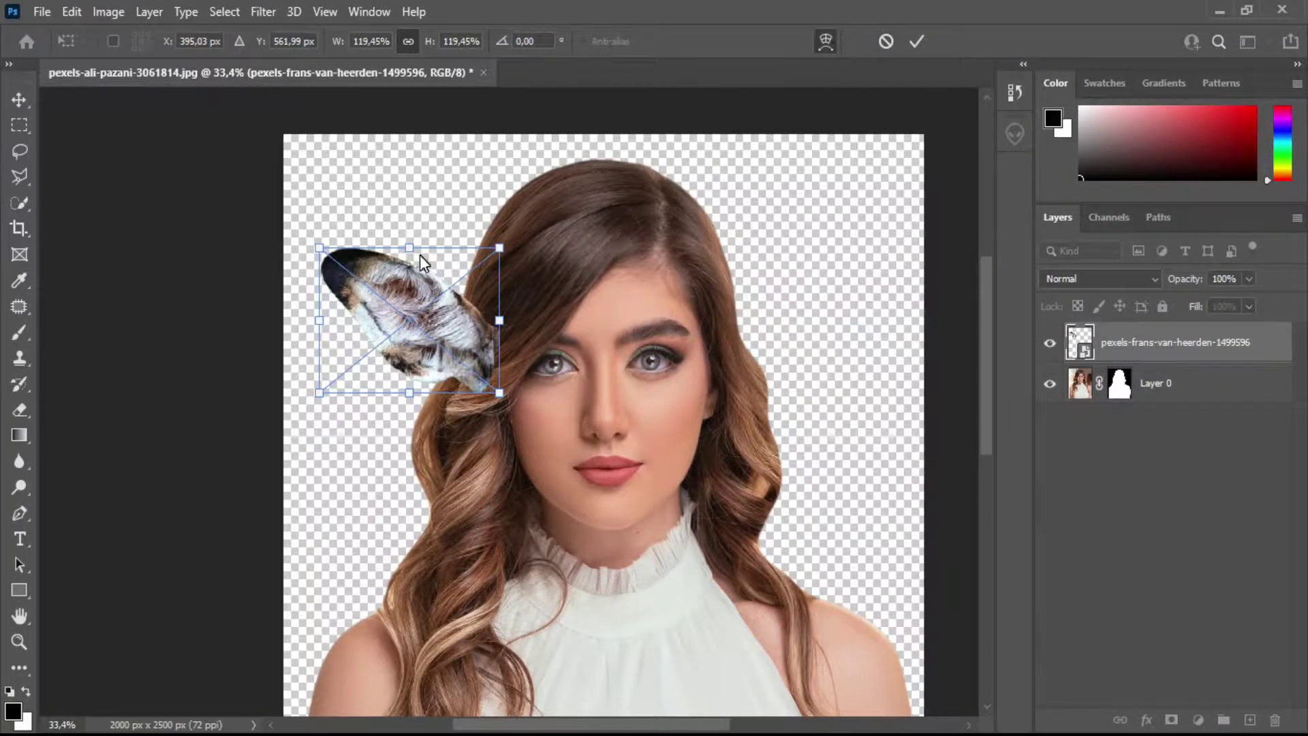
Warp the ear's corners and edges into a pointed deer-ear shape and commit.
right_click(422, 263)
click(443, 371)
drag(320, 247, 332, 227)
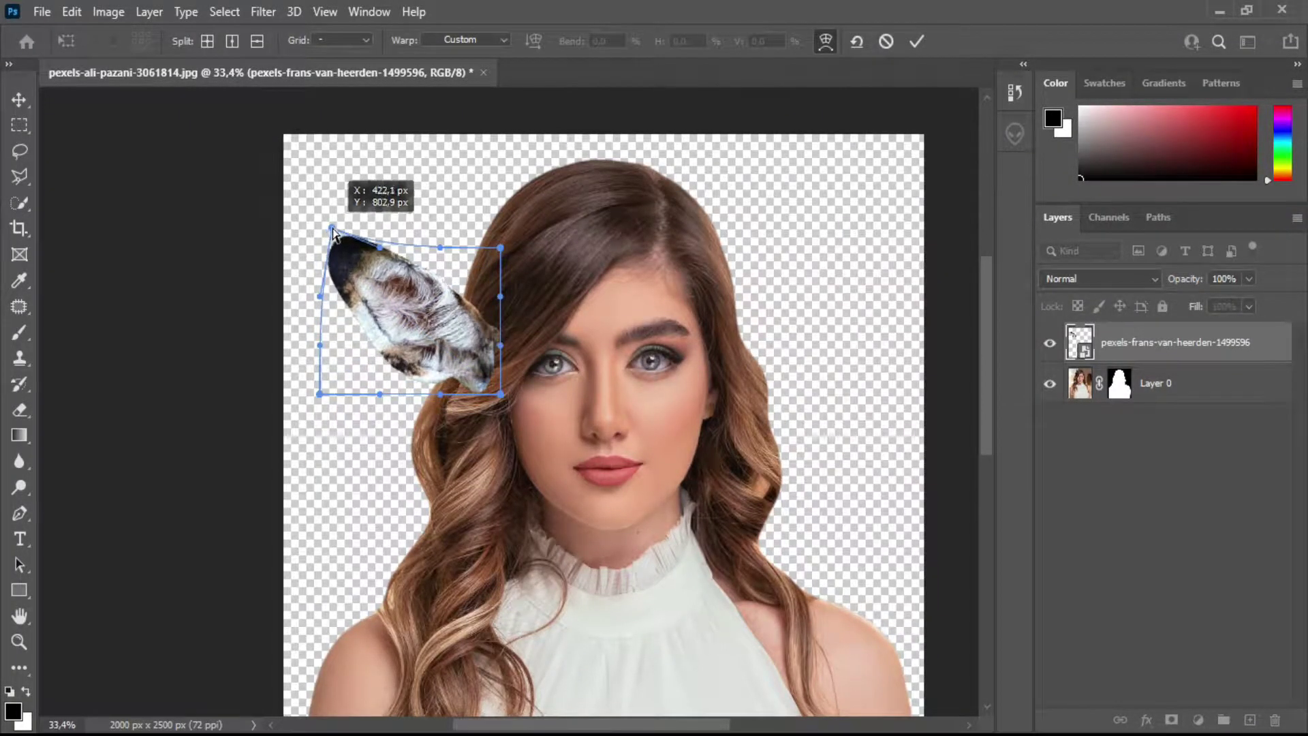
drag(318, 393, 308, 356)
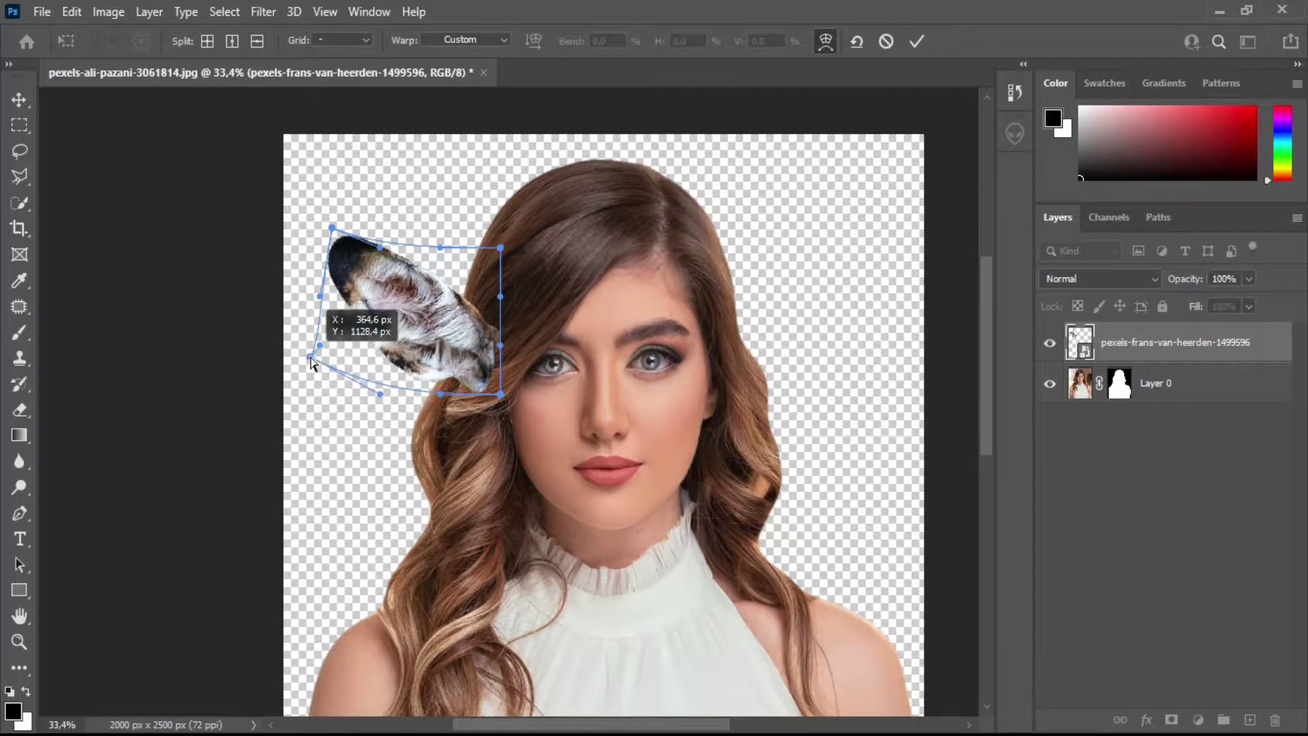
drag(500, 248, 485, 264)
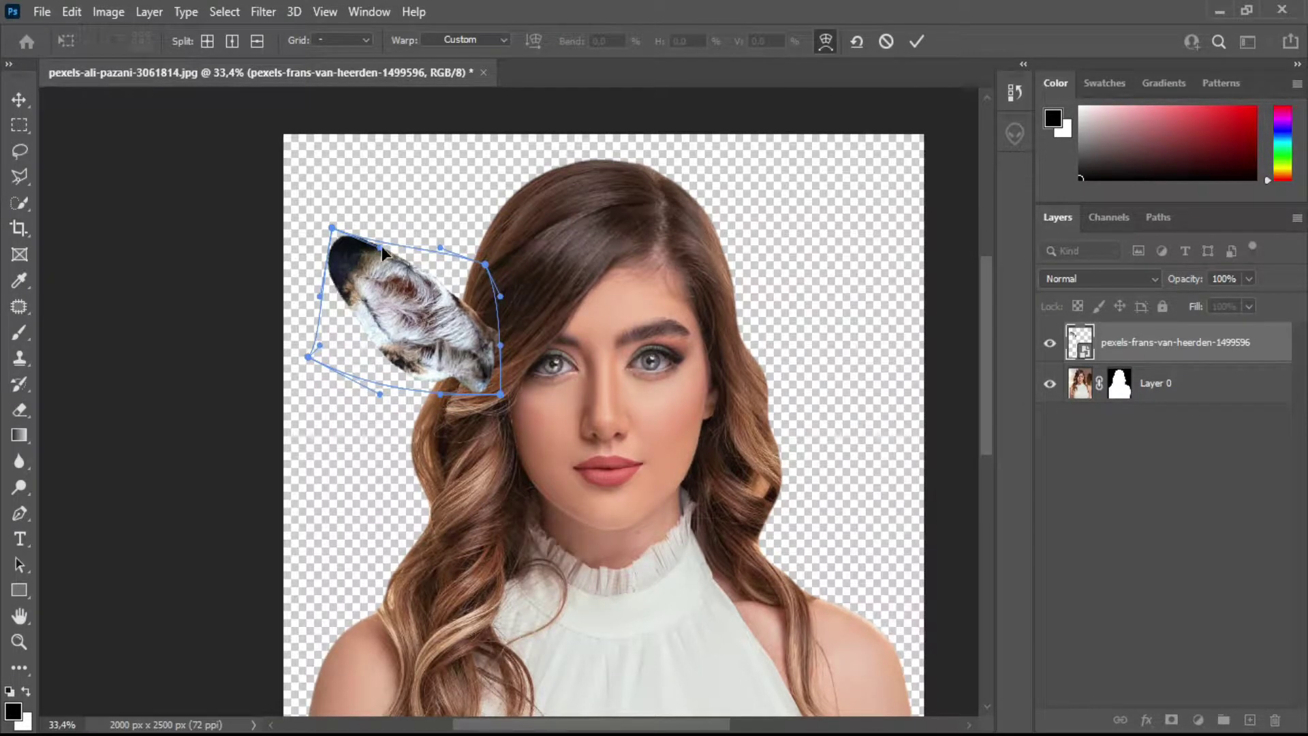
drag(333, 228, 341, 218)
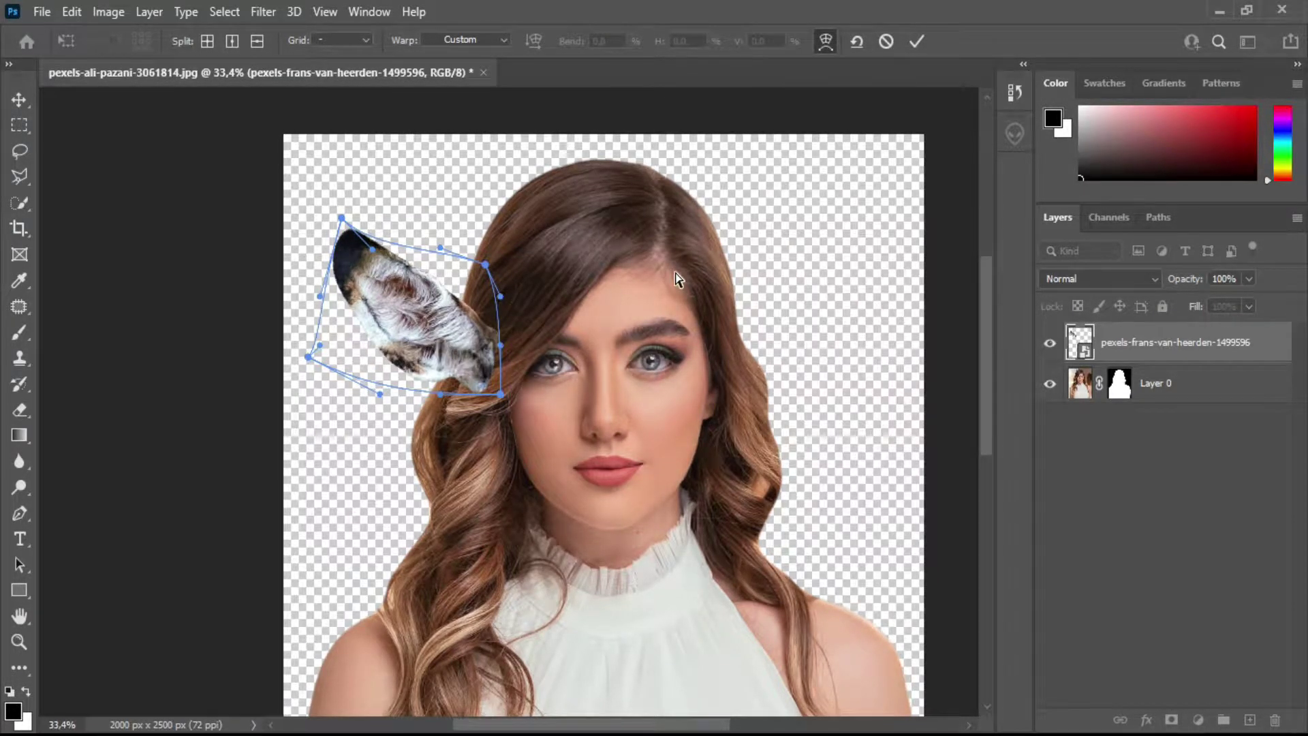
drag(341, 219, 346, 215)
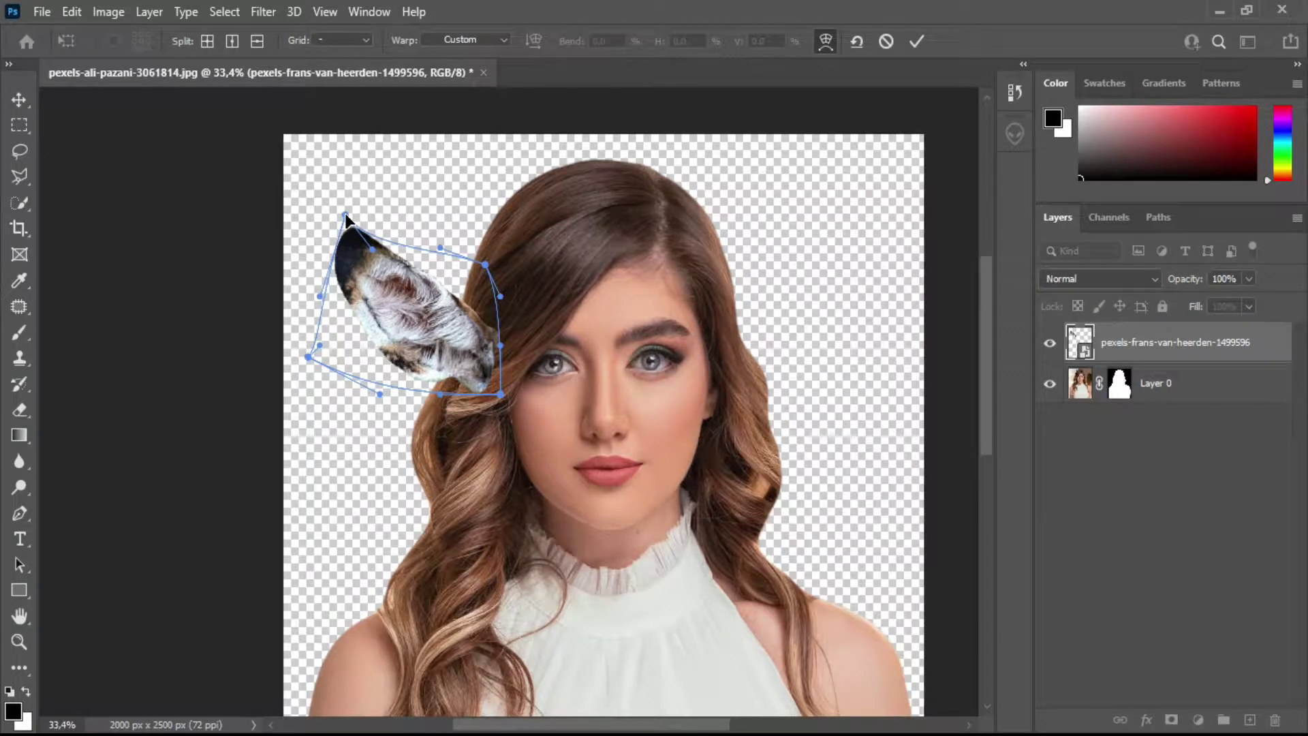
drag(309, 357, 310, 335)
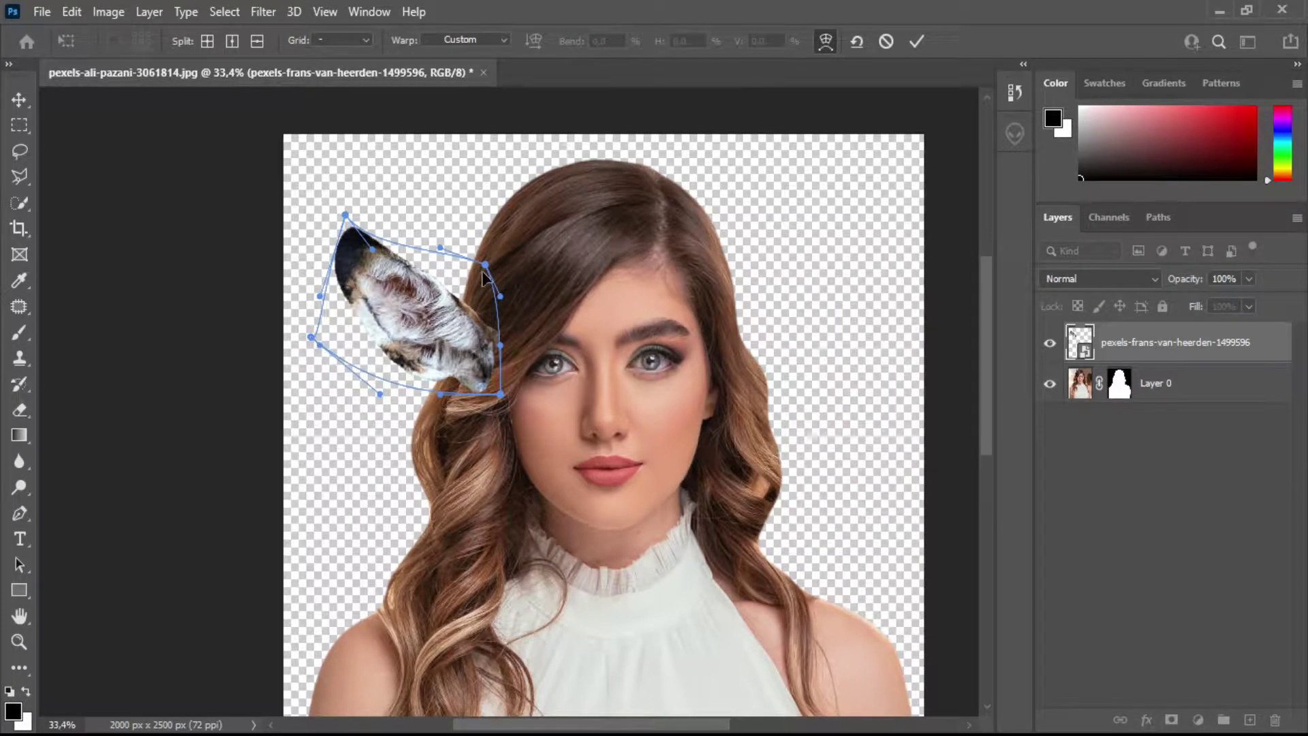
mouse_move(485, 264)
mouse_down()
mouse_move(475, 290)
mouse_move(477, 249)
mouse_up()
drag(501, 345, 496, 355)
click(917, 41)
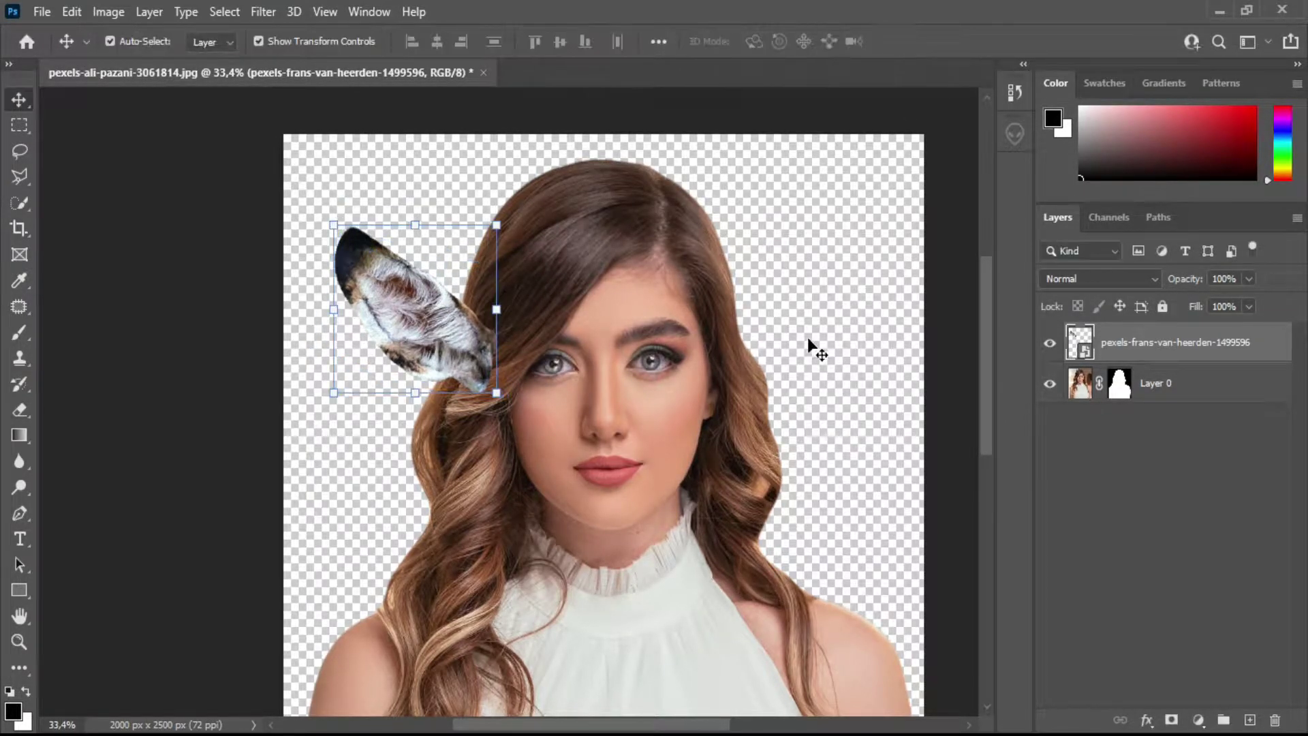
Finish resizing the ear, set its opacity to 64% and move it slightly left.
mouse_move(387, 397)
mouse_down()
mouse_move(407, 345)
mouse_move(411, 371)
mouse_up()
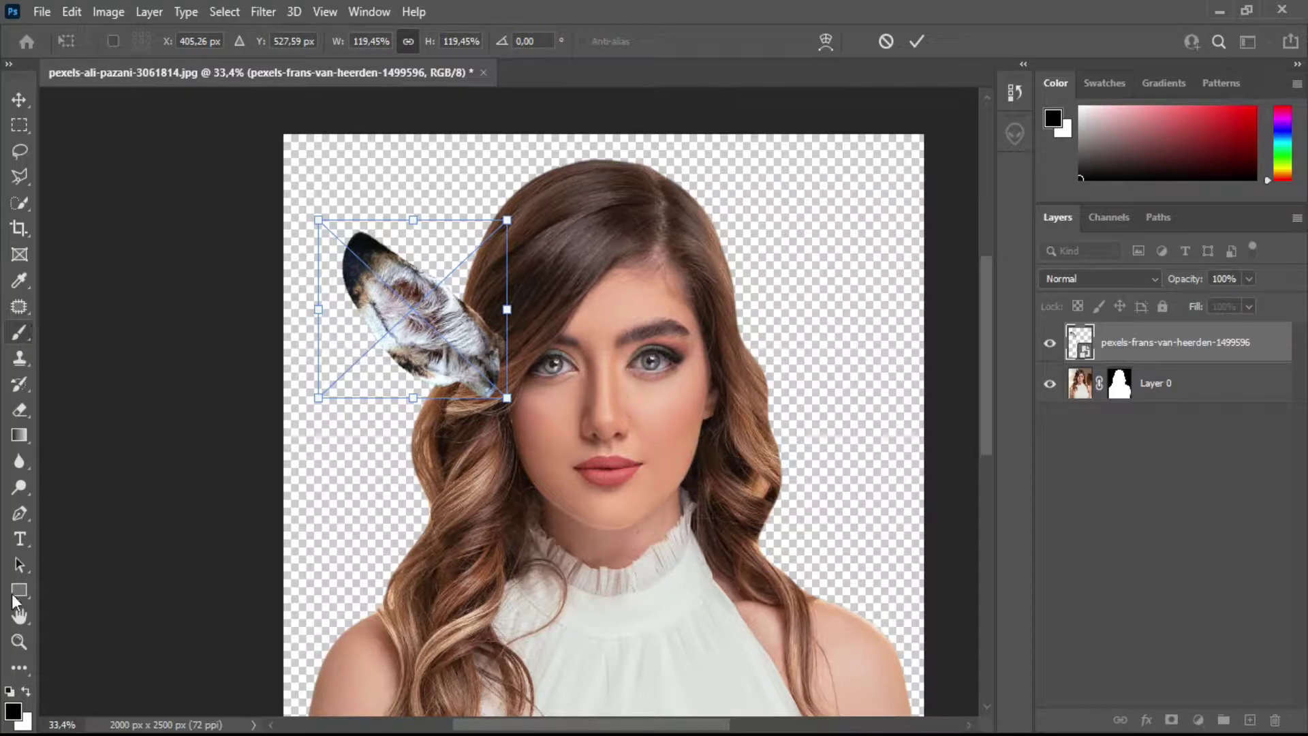
key(Return)
drag(472, 352, 577, 361)
key(v)
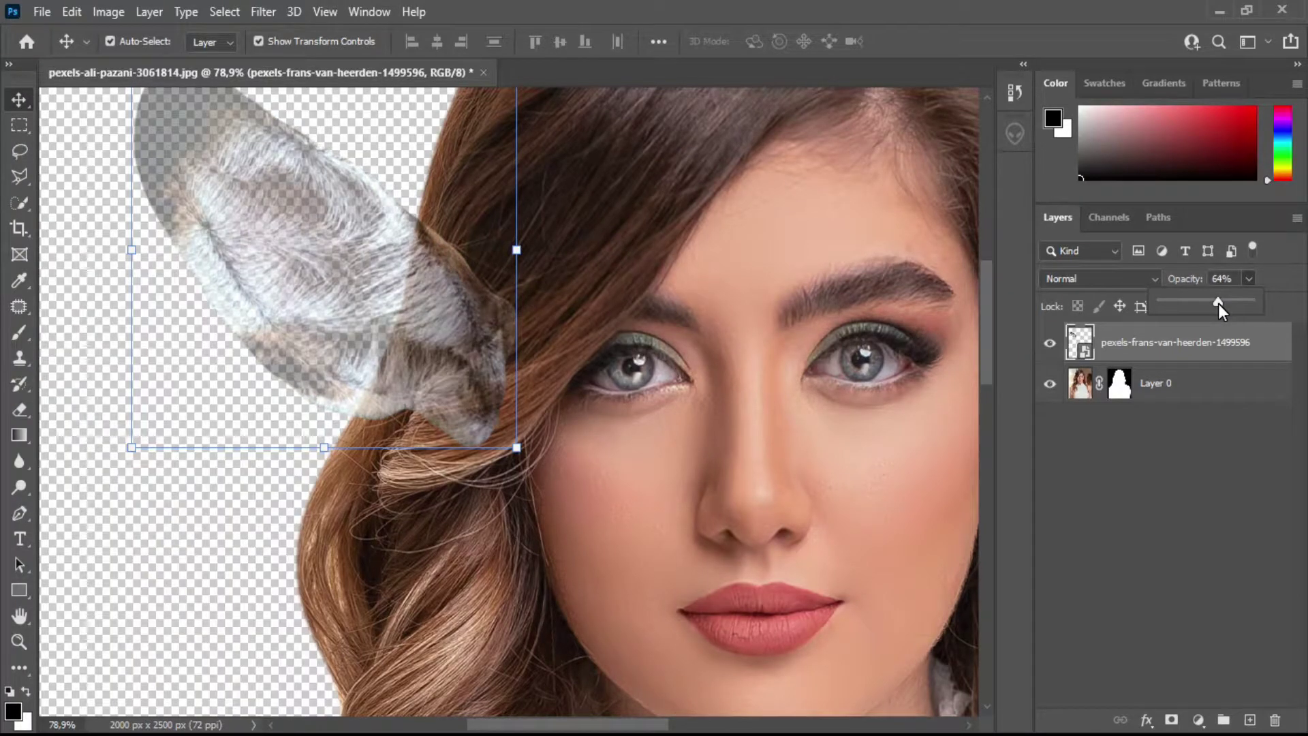
click(333, 311)
drag(337, 313, 298, 319)
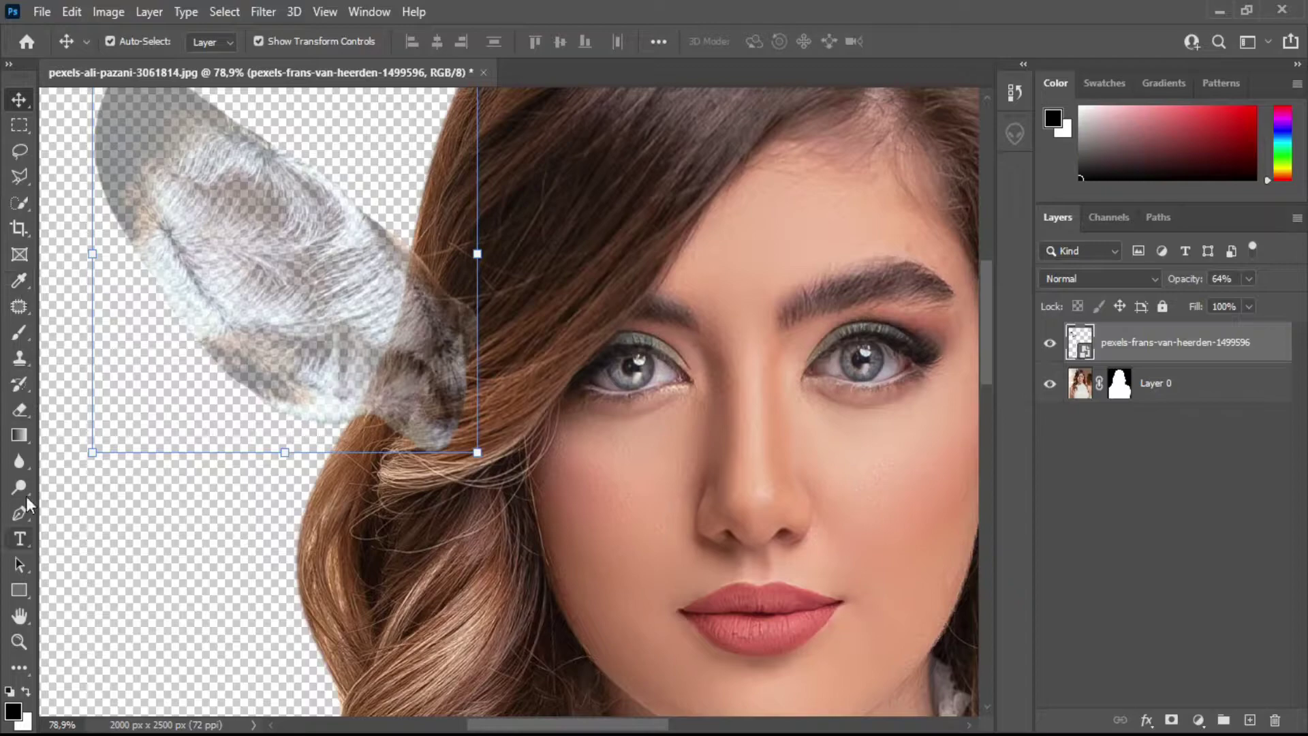
Add a layer mask to the ear and paint away its base where it overlaps the hair.
key(e)
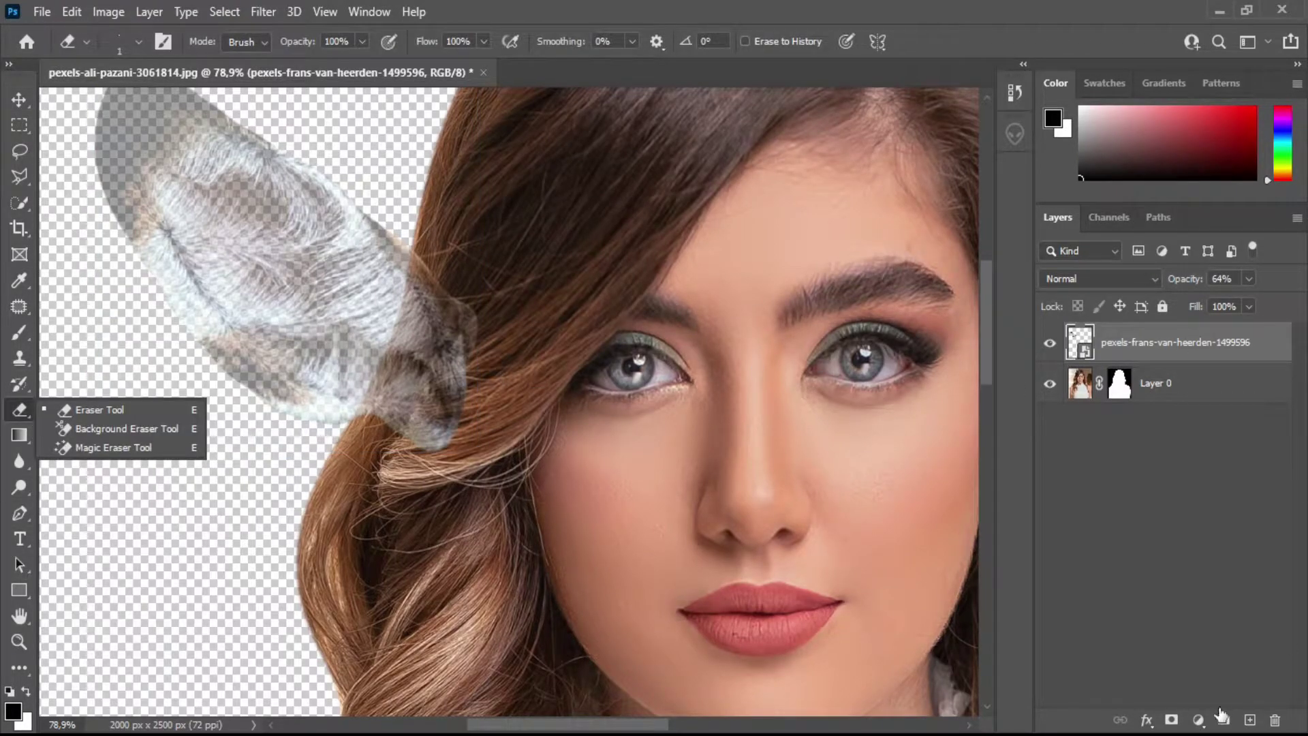
click(1171, 720)
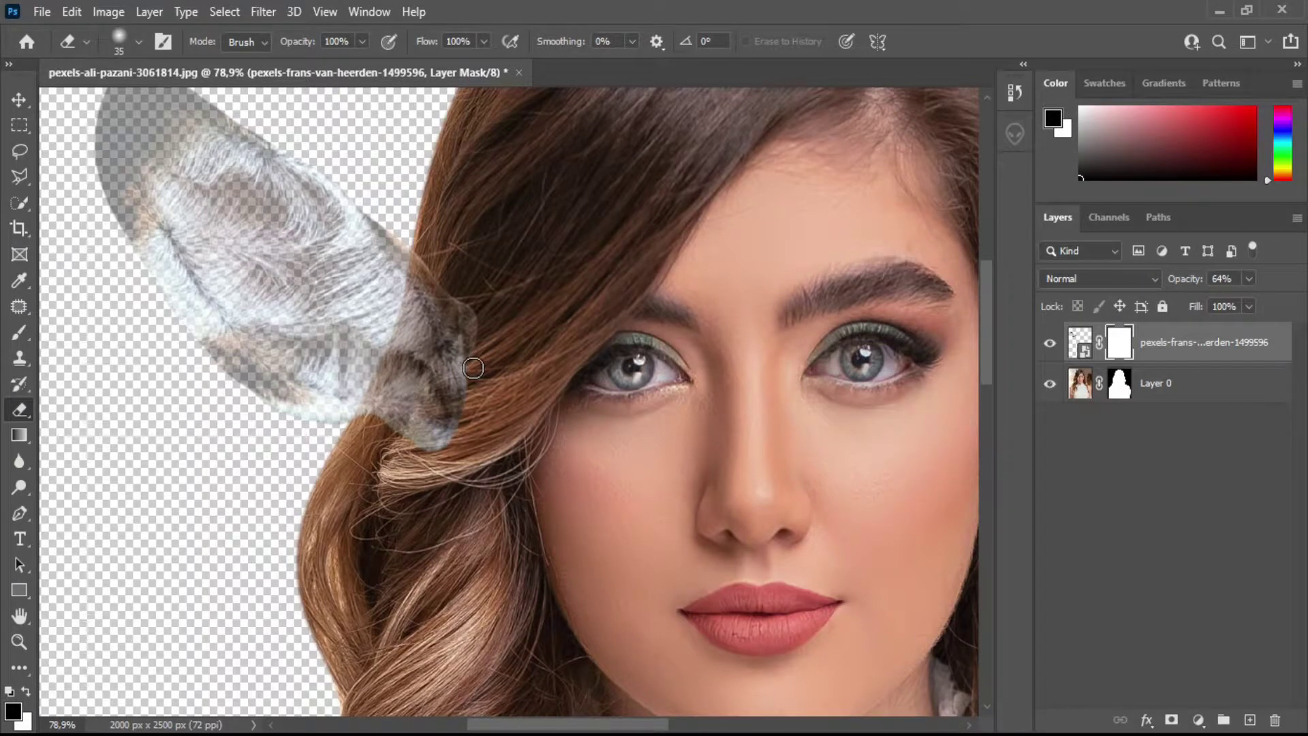
key(bracketright)
key(bracketright)
key(bracketright)
click(1080, 342)
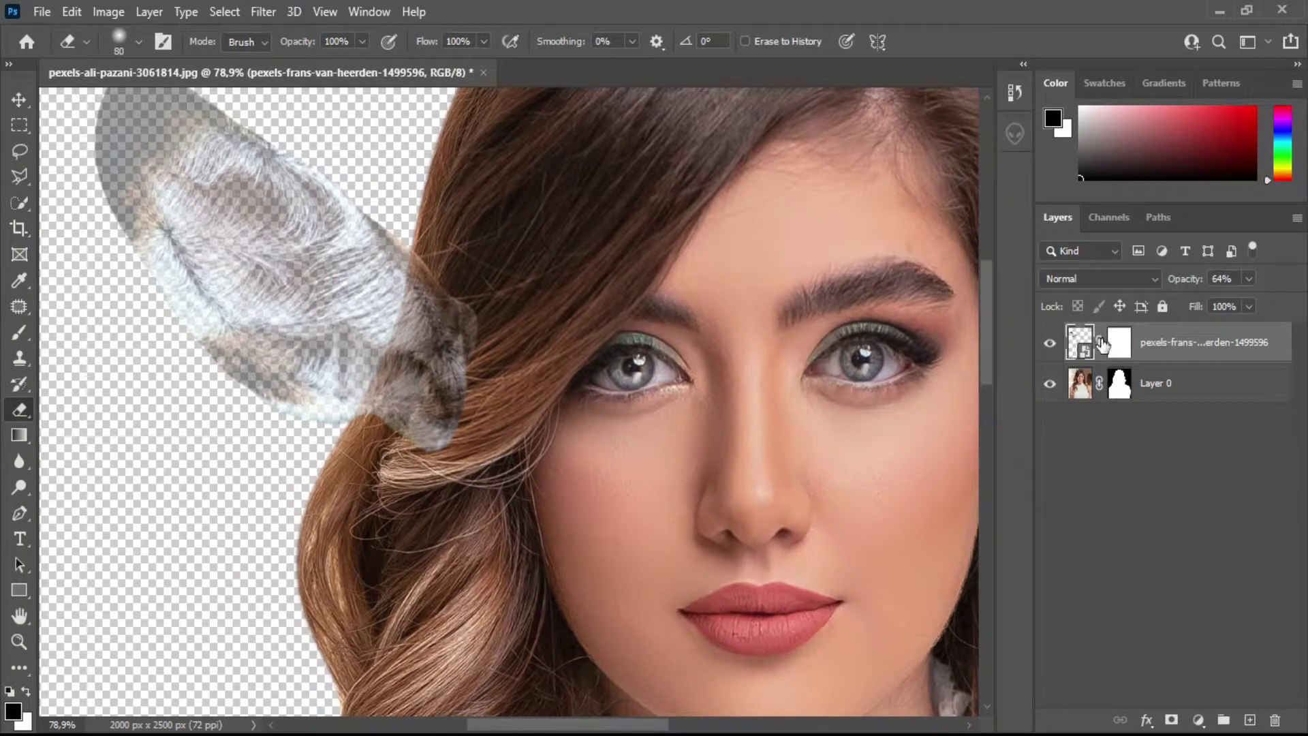
click(1122, 348)
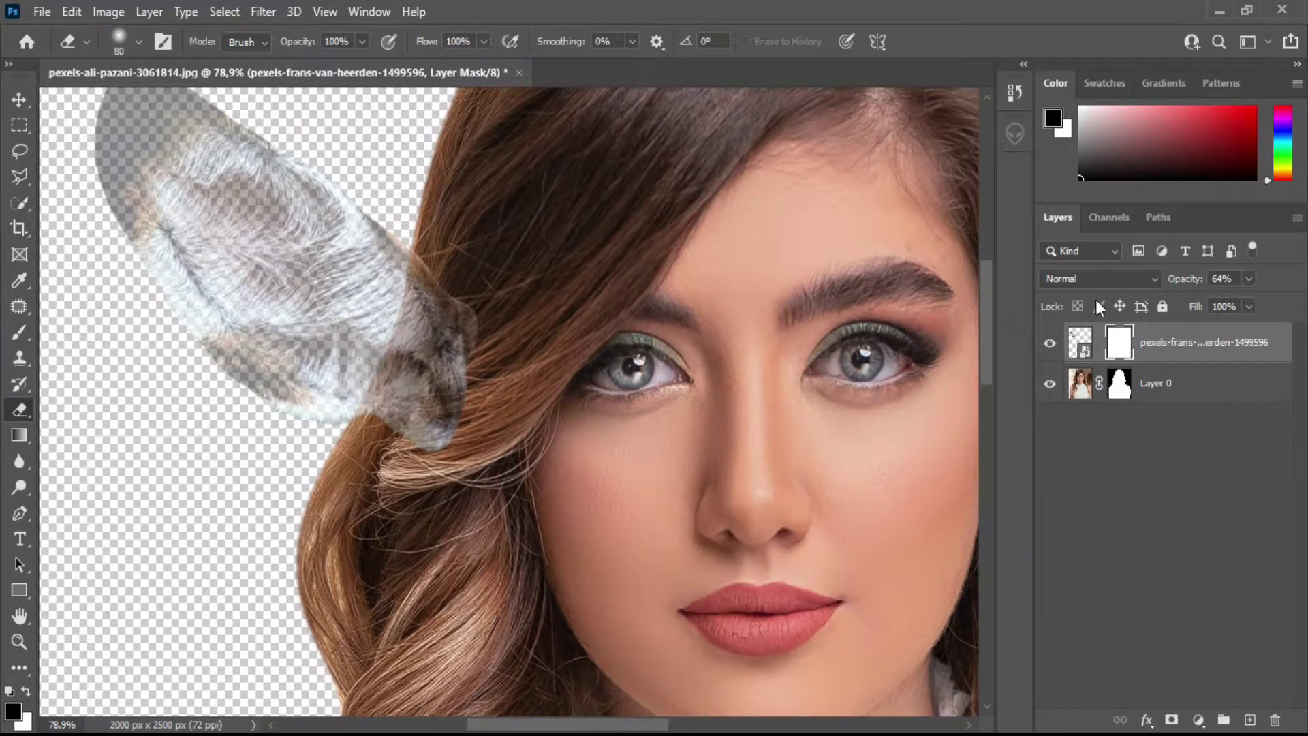
click(1078, 346)
click(1124, 349)
click(1170, 719)
key(ctrl+z)
click(26, 691)
mouse_move(496, 438)
mouse_down()
mouse_move(482, 327)
mouse_move(429, 436)
mouse_up()
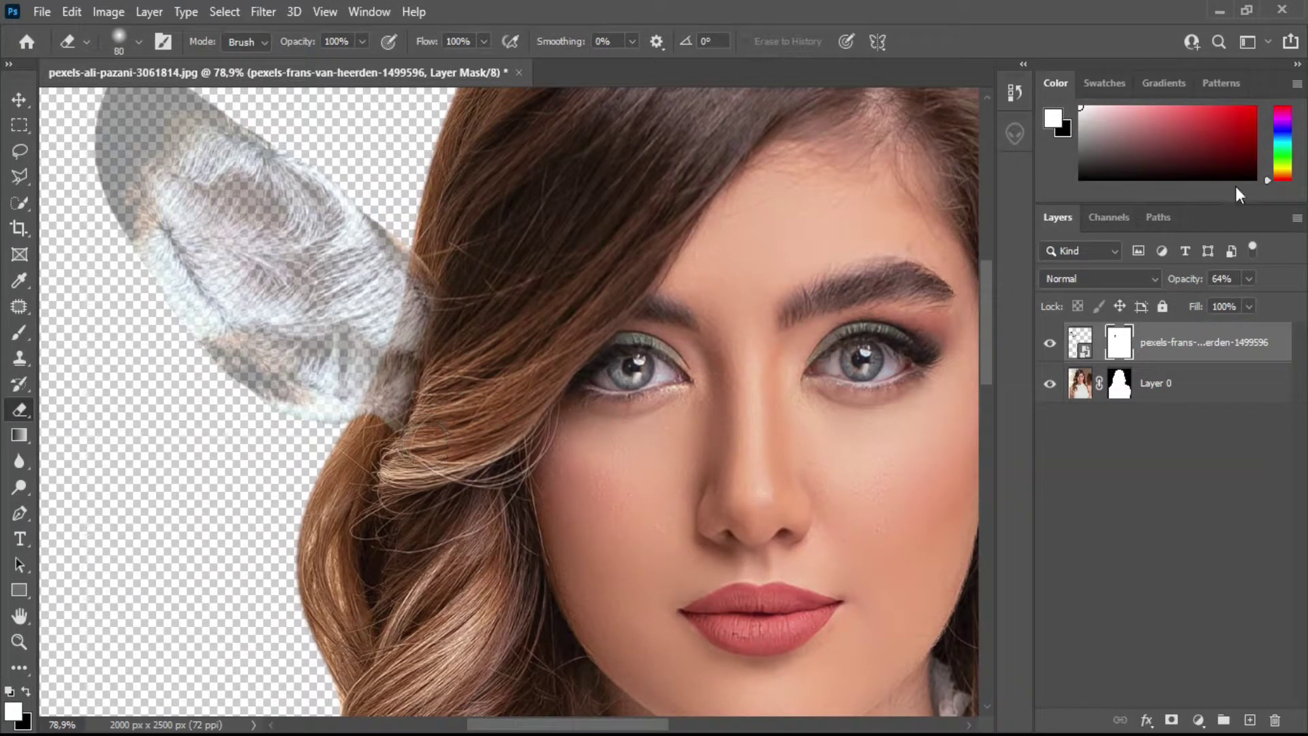
Restore the ear to 100% opacity and rotate it about -23°.
click(1248, 278)
drag(1247, 302, 1280, 302)
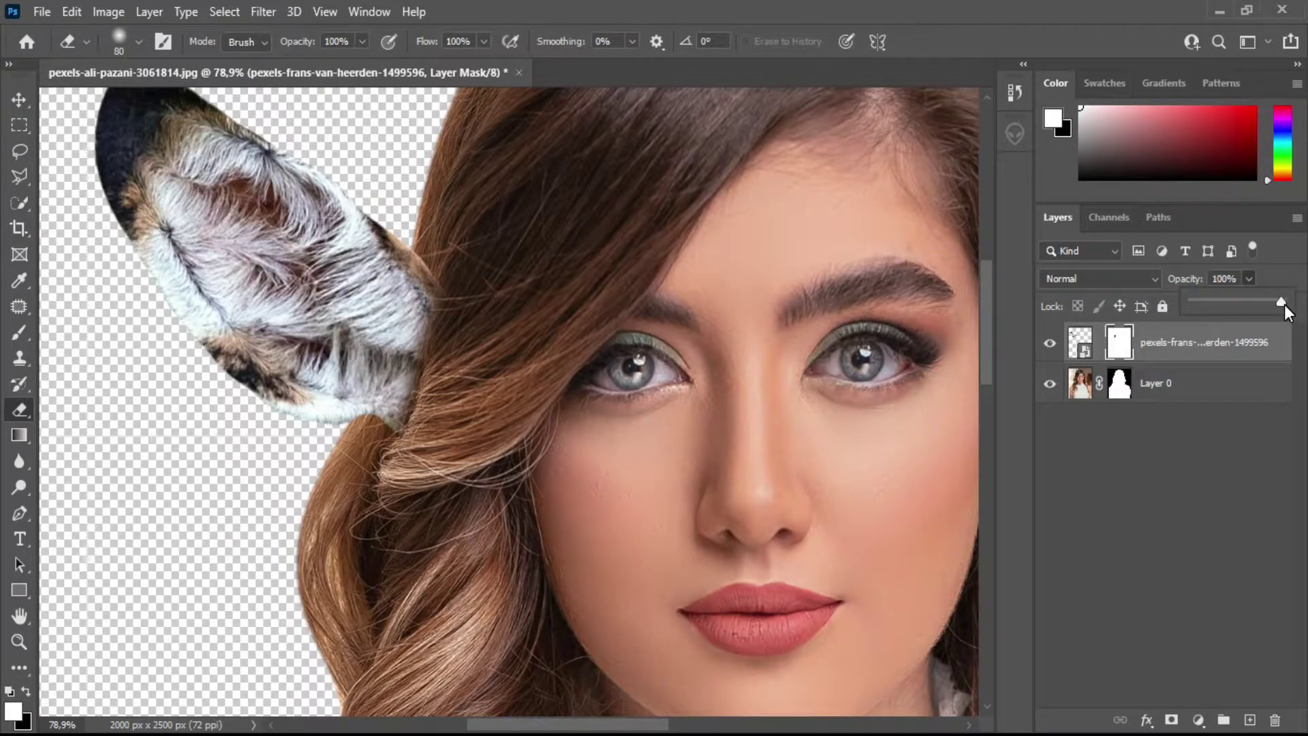
key(ctrl+t)
mouse_move(320, 354)
mouse_down()
mouse_move(431, 456)
mouse_move(419, 485)
mouse_up()
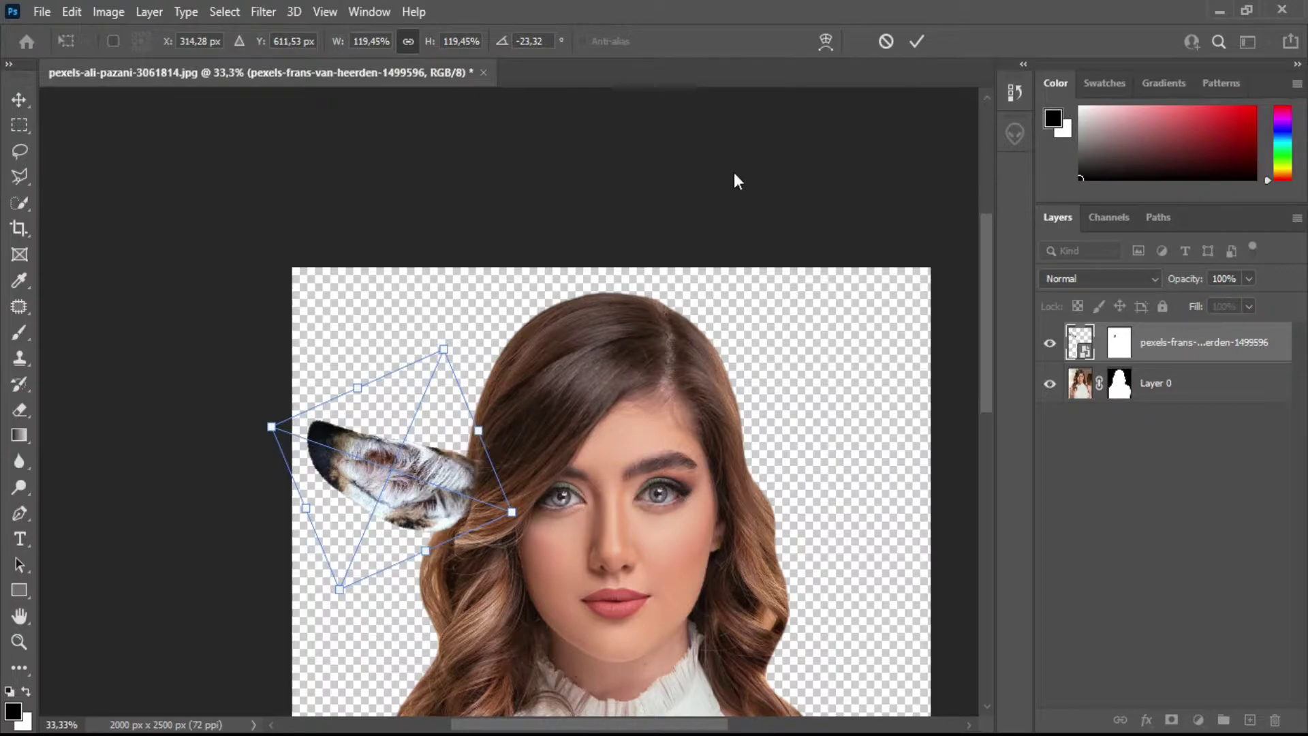
Commit the ear rotation and nudge the ear slightly down.
key(Return)
click(765, 213)
click(398, 484)
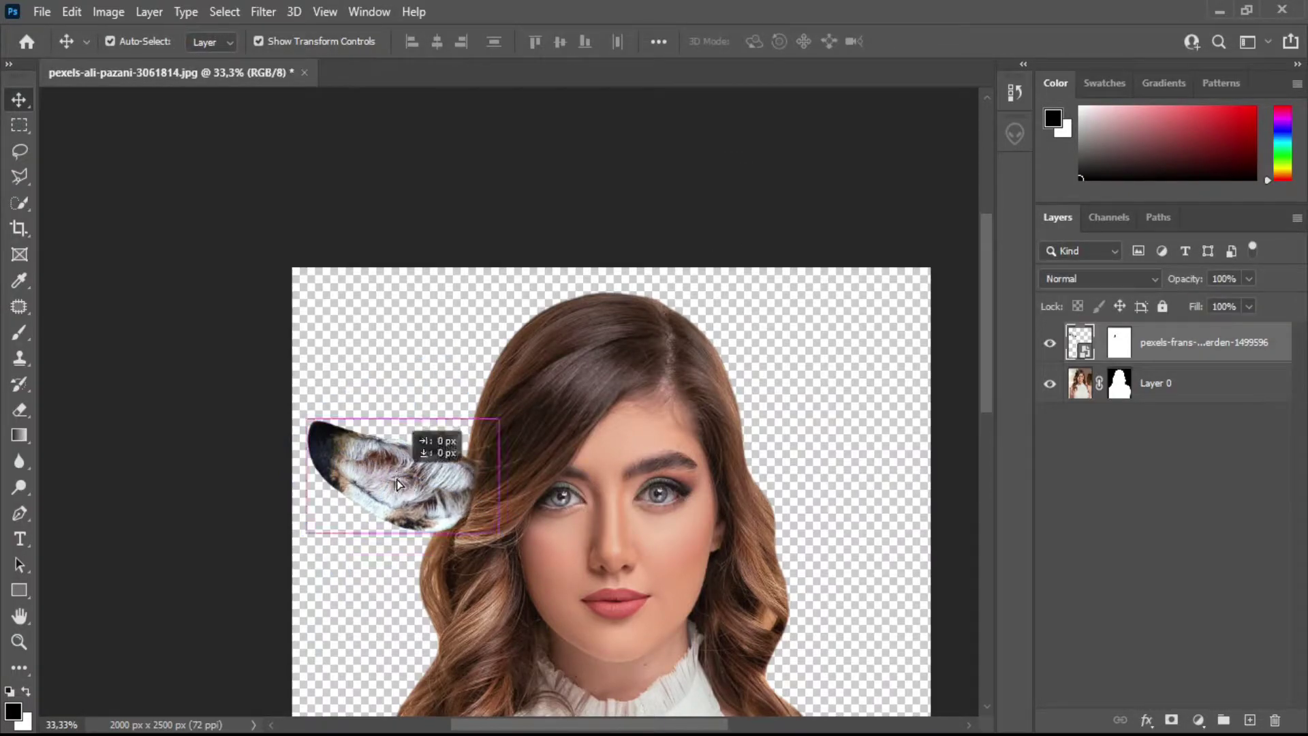
drag(399, 484, 398, 492)
click(753, 259)
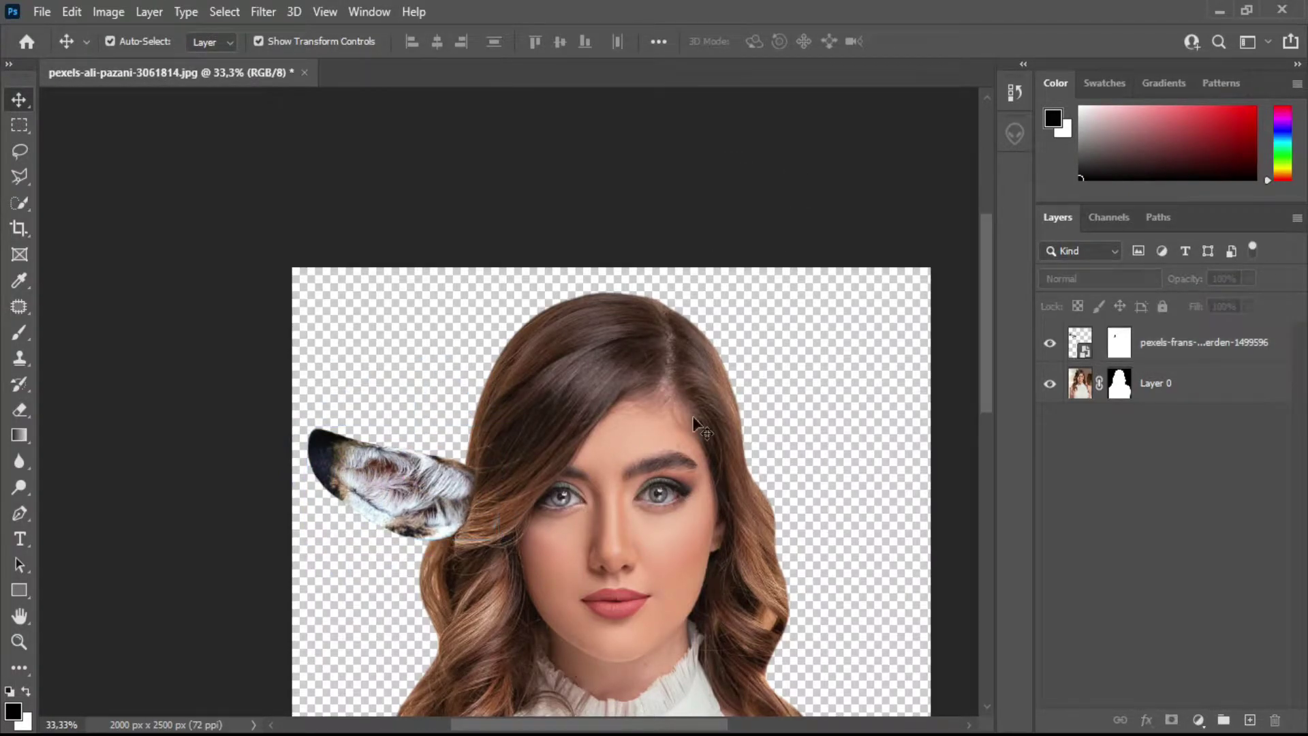
Inspect the hair beside the ear and target the ear's mask with the Eraser.
scroll(693, 424, down, 3)
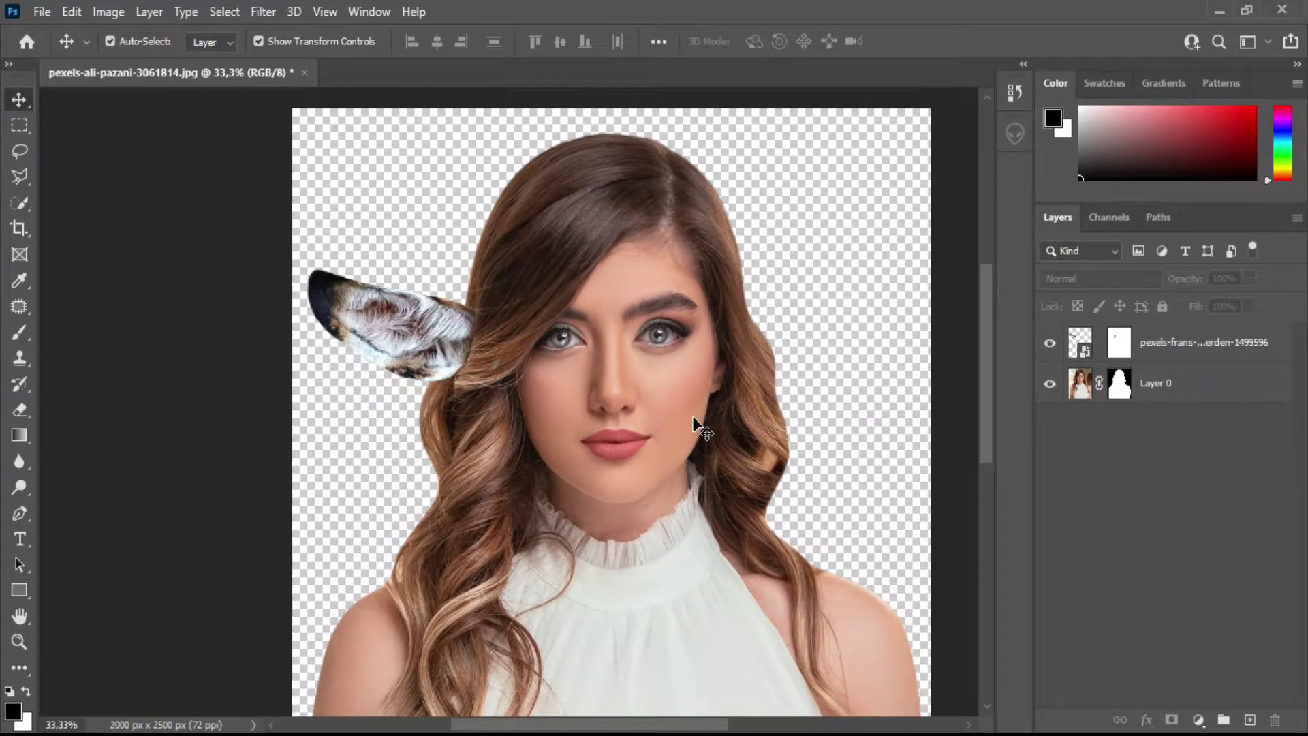
key(z)
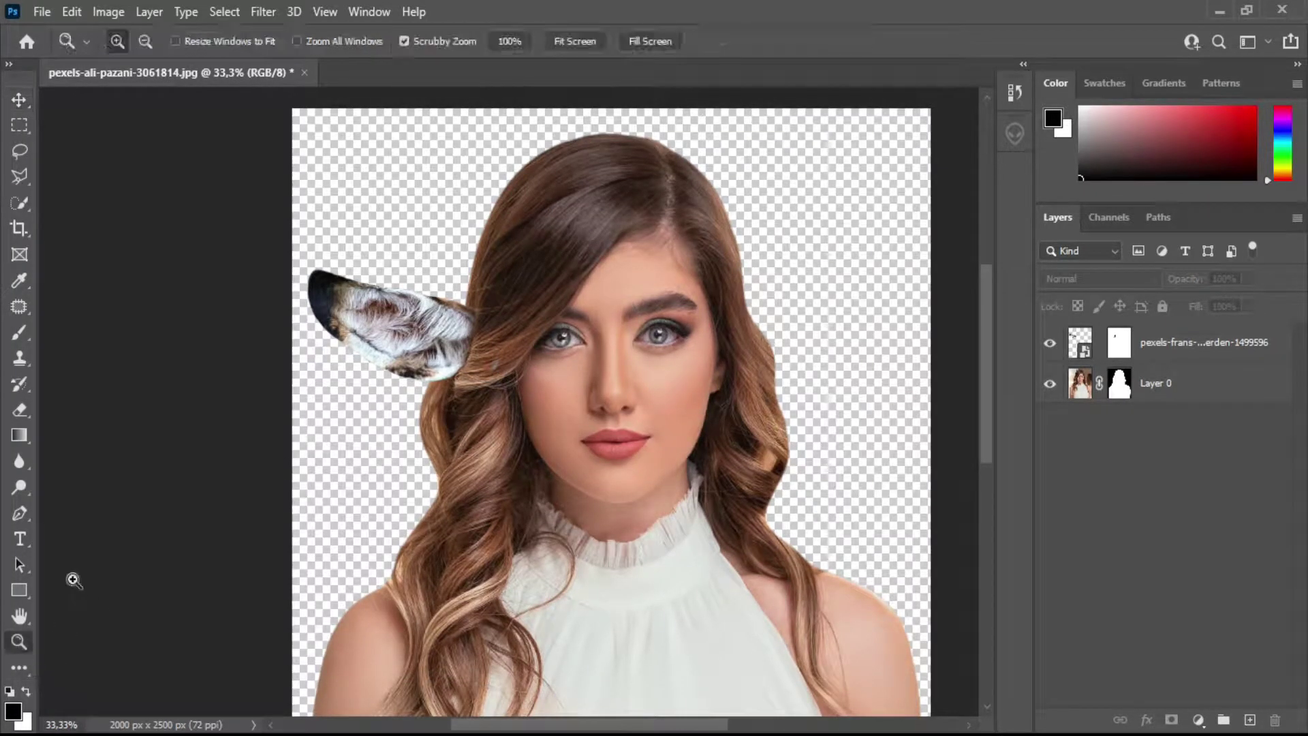
drag(497, 367, 630, 343)
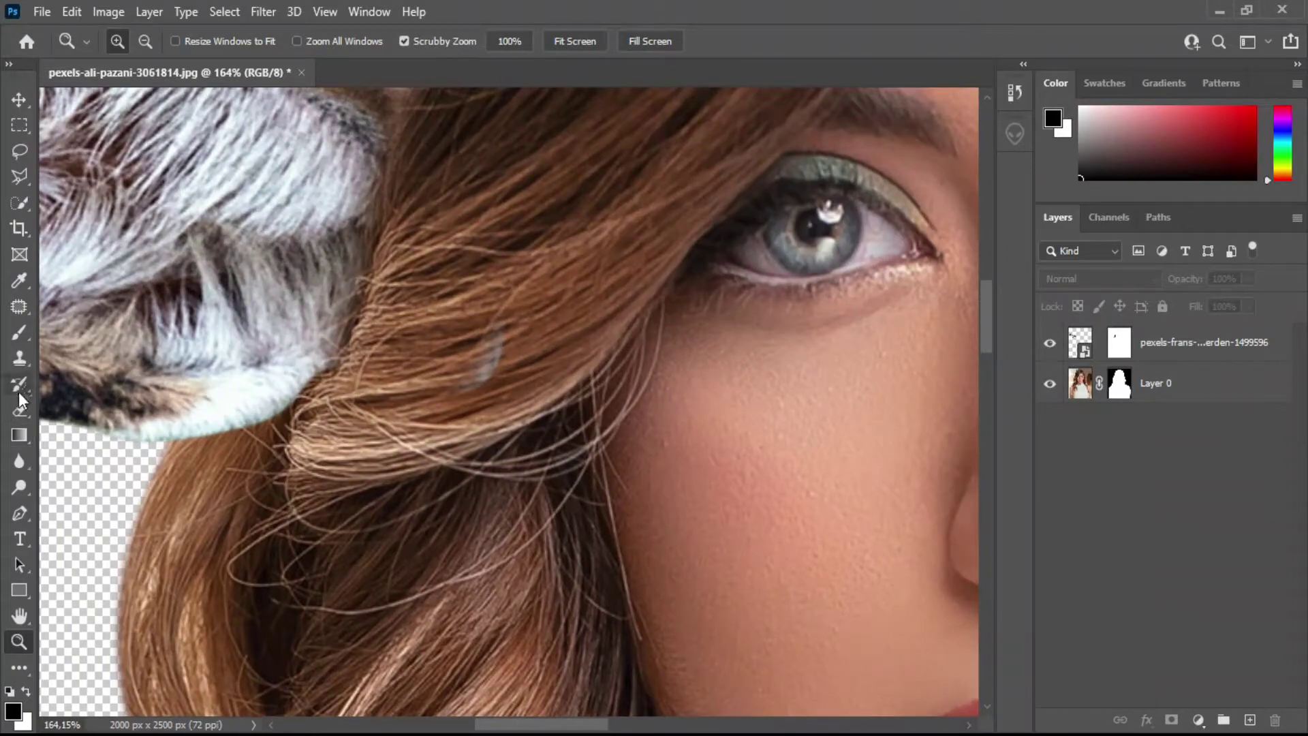
click(20, 412)
click(1131, 353)
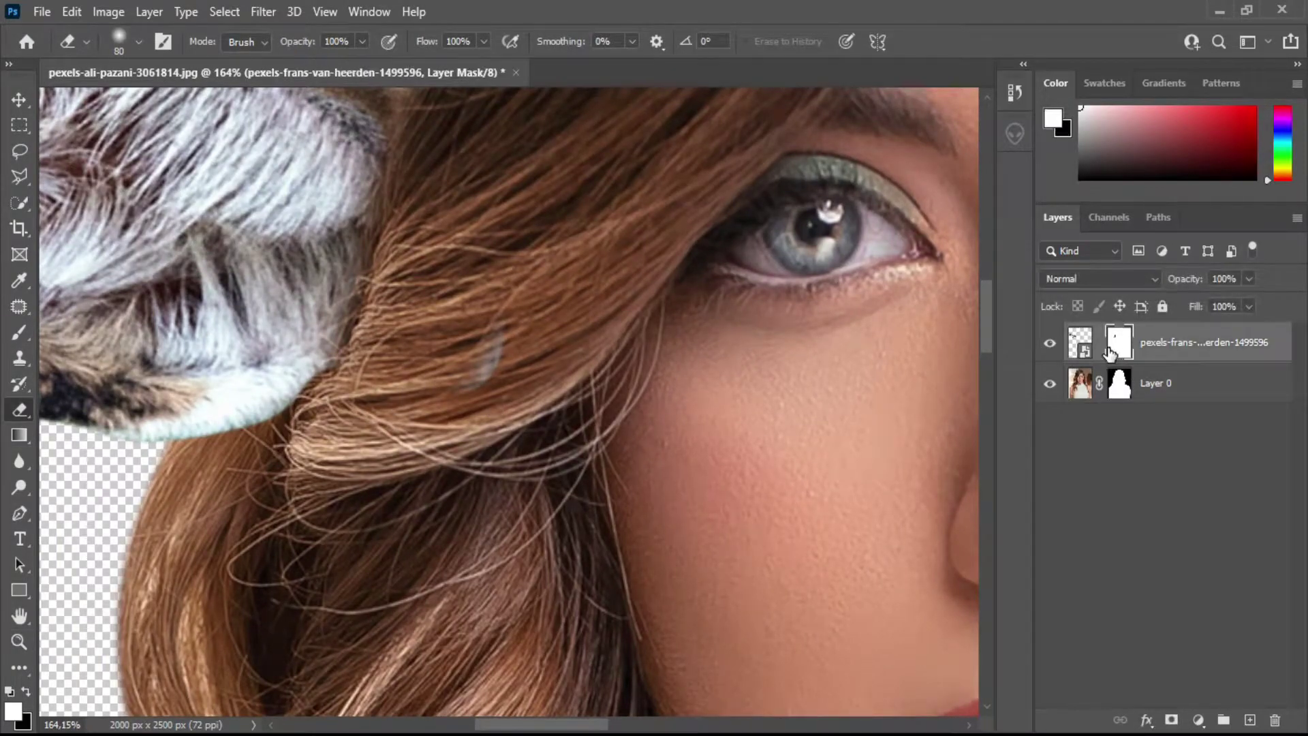
scroll(520, 330, up, 1)
scroll(515, 402, up, 4)
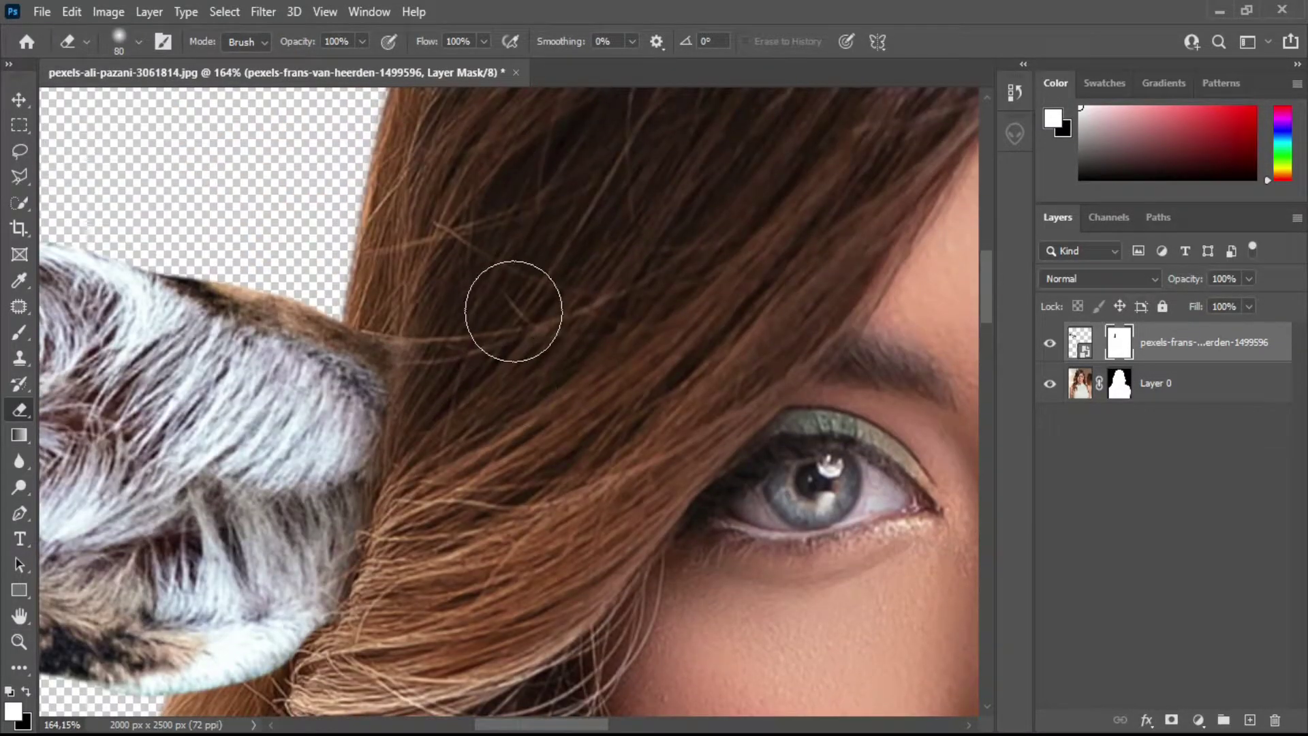
click(19, 641)
drag(532, 372, 409, 373)
Duplicate the ear layer with Ctrl+J and drag the copy to the right.
key(v)
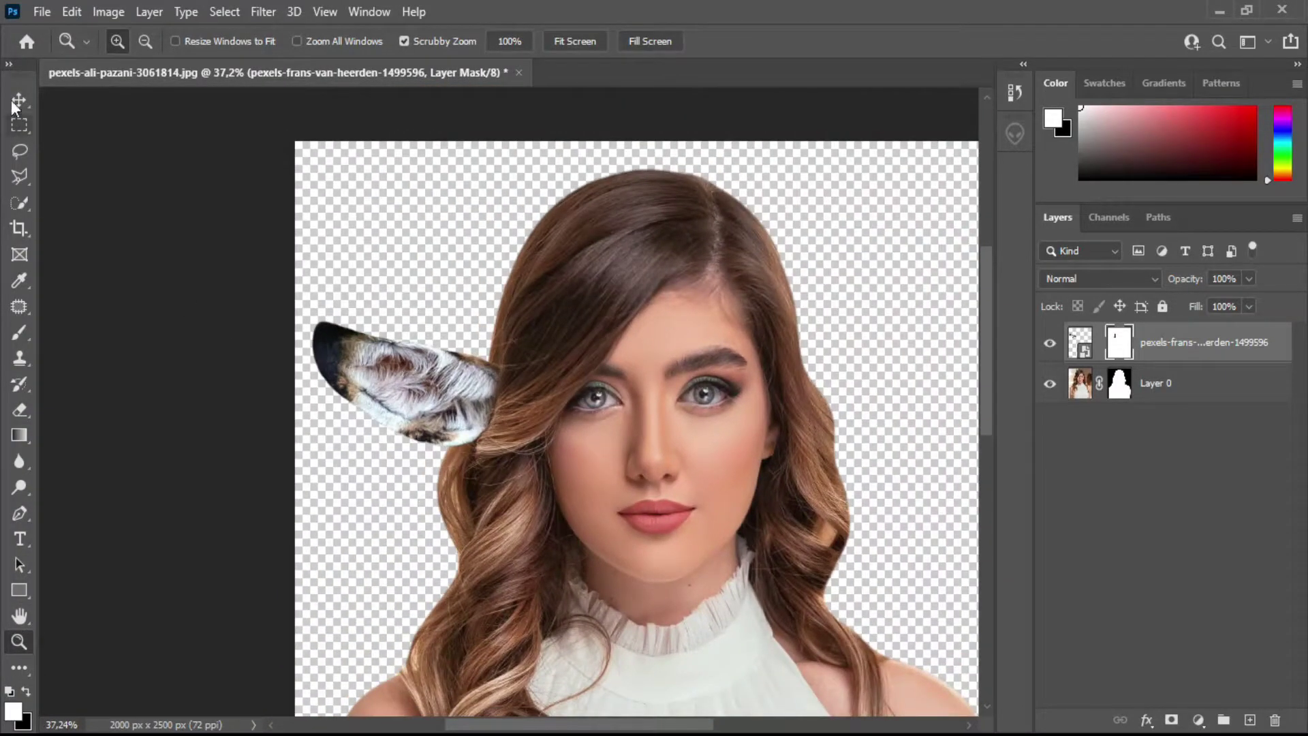
key(ctrl+t)
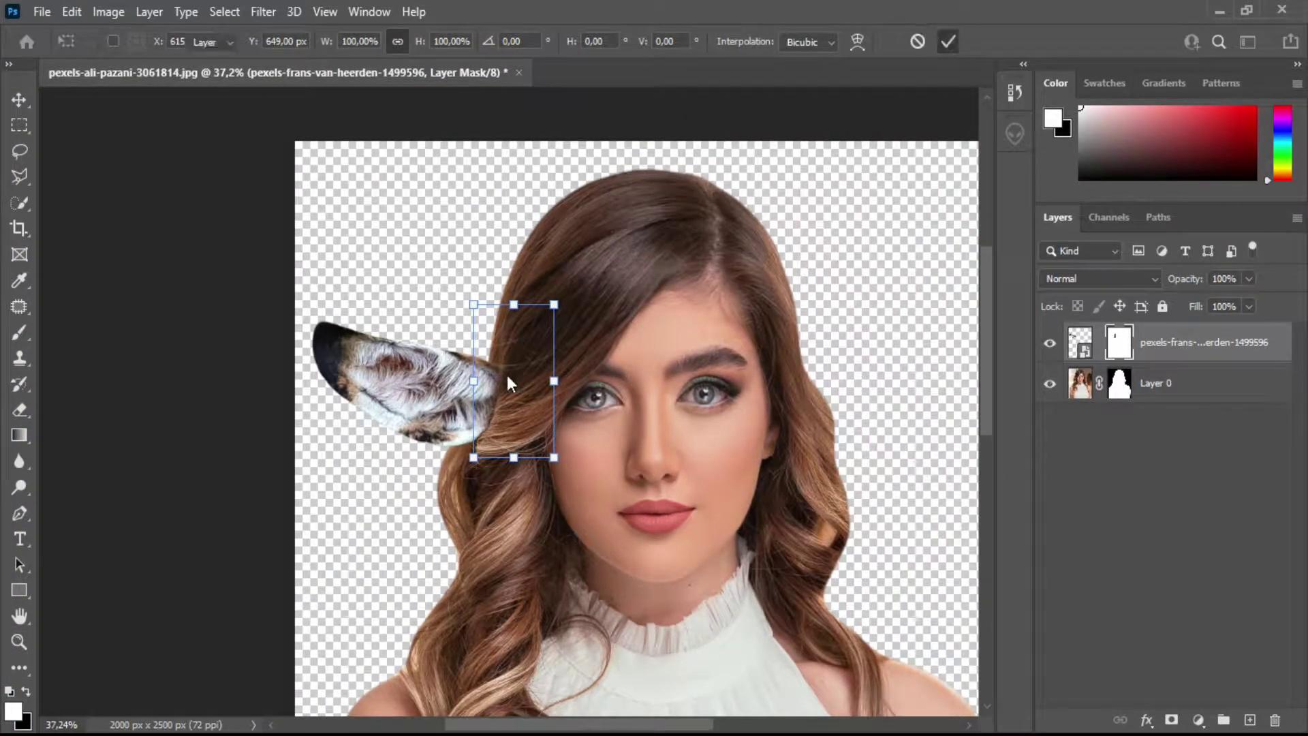
key(Return)
click(1076, 361)
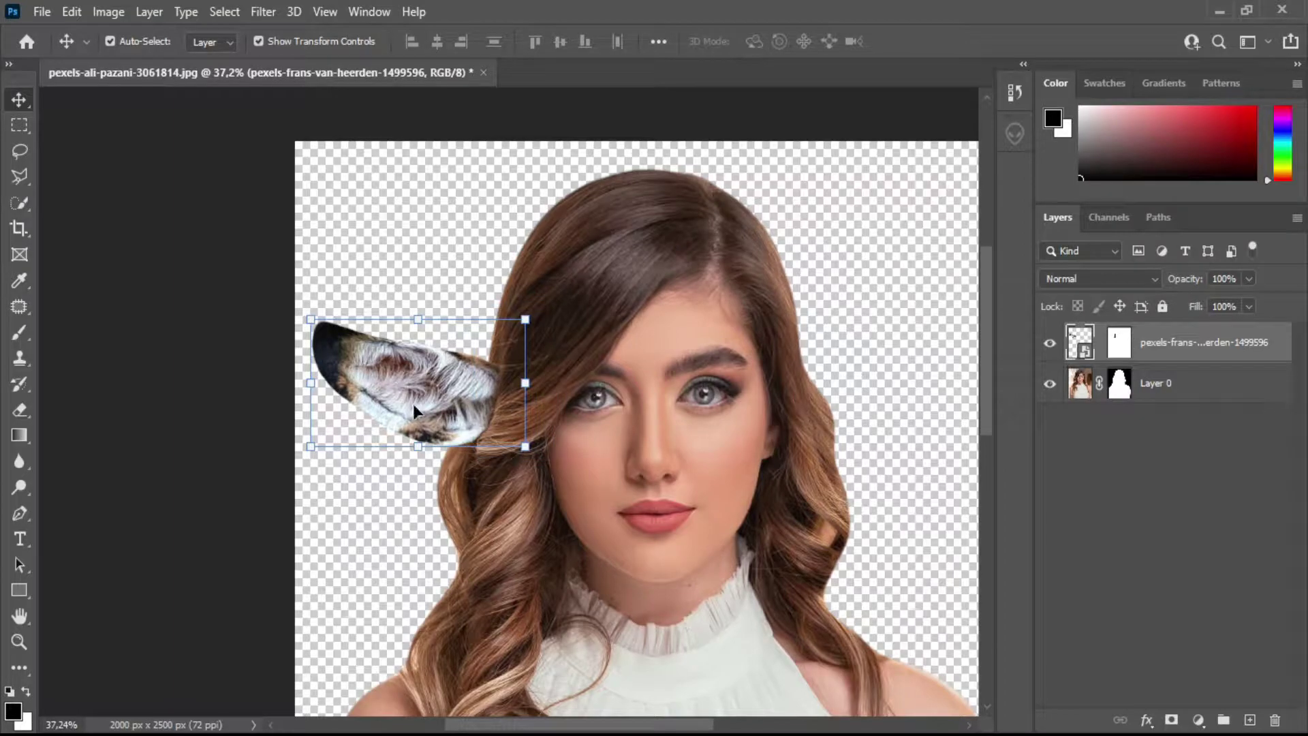
key(ctrl+j)
mouse_move(446, 280)
mouse_down()
mouse_move(472, 374)
mouse_move(793, 349)
mouse_up()
Move the ear copy over the woman's face and commit.
key(ctrl+t)
mouse_move(913, 233)
mouse_down()
mouse_move(684, 300)
mouse_move(708, 286)
mouse_up()
click(916, 41)
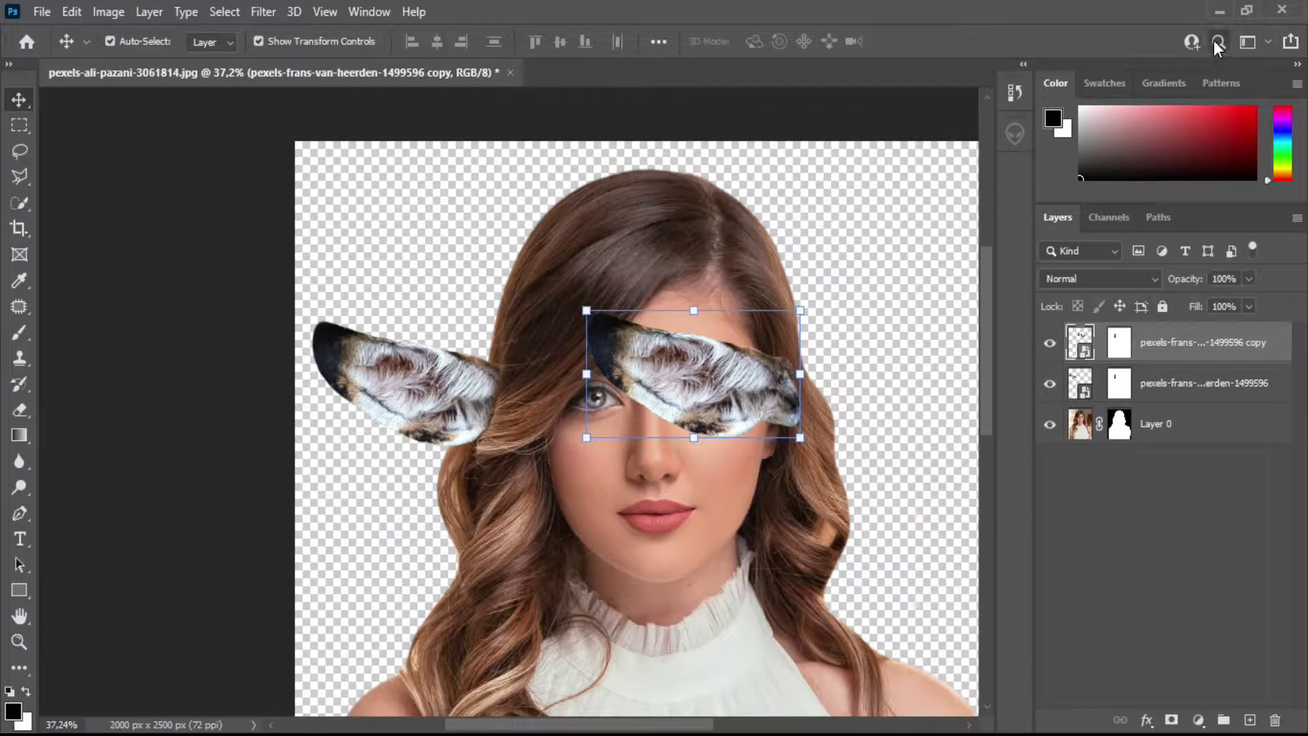
Flip the ear copy horizontally via the Discover search for 'flip'.
click(1215, 41)
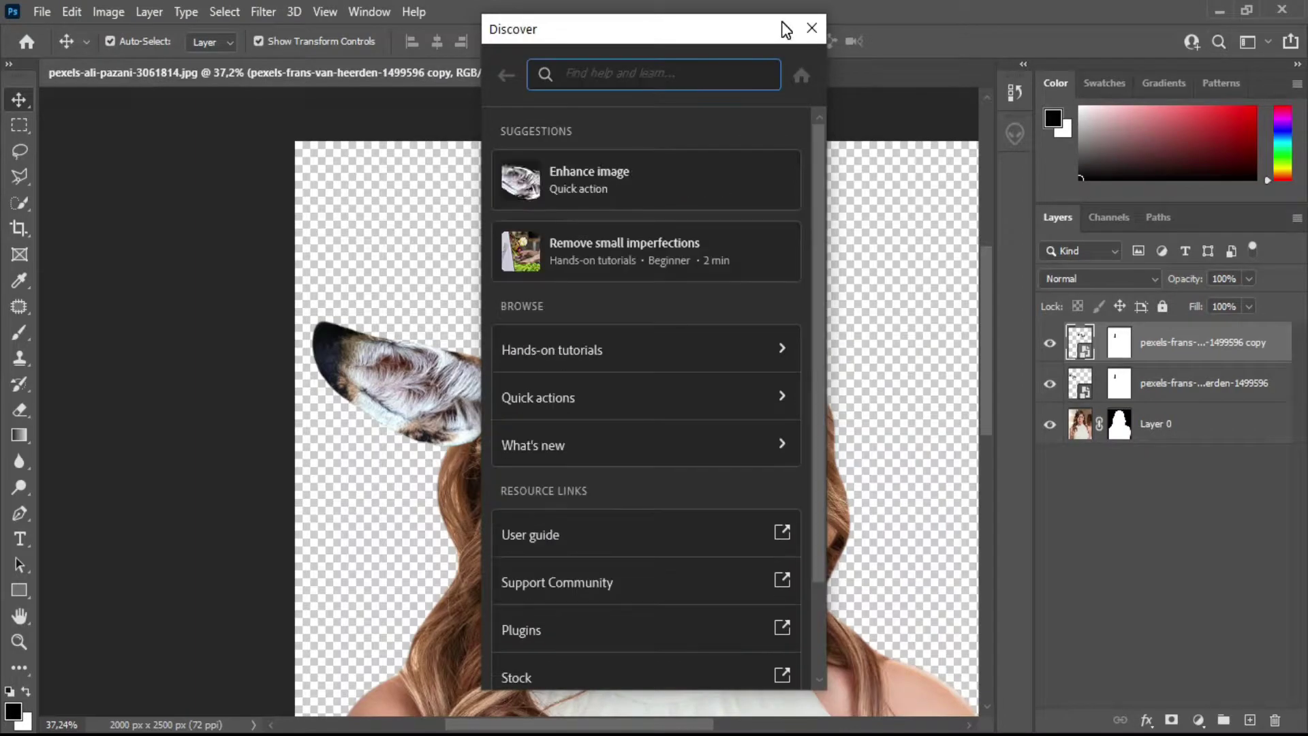
text(flip)
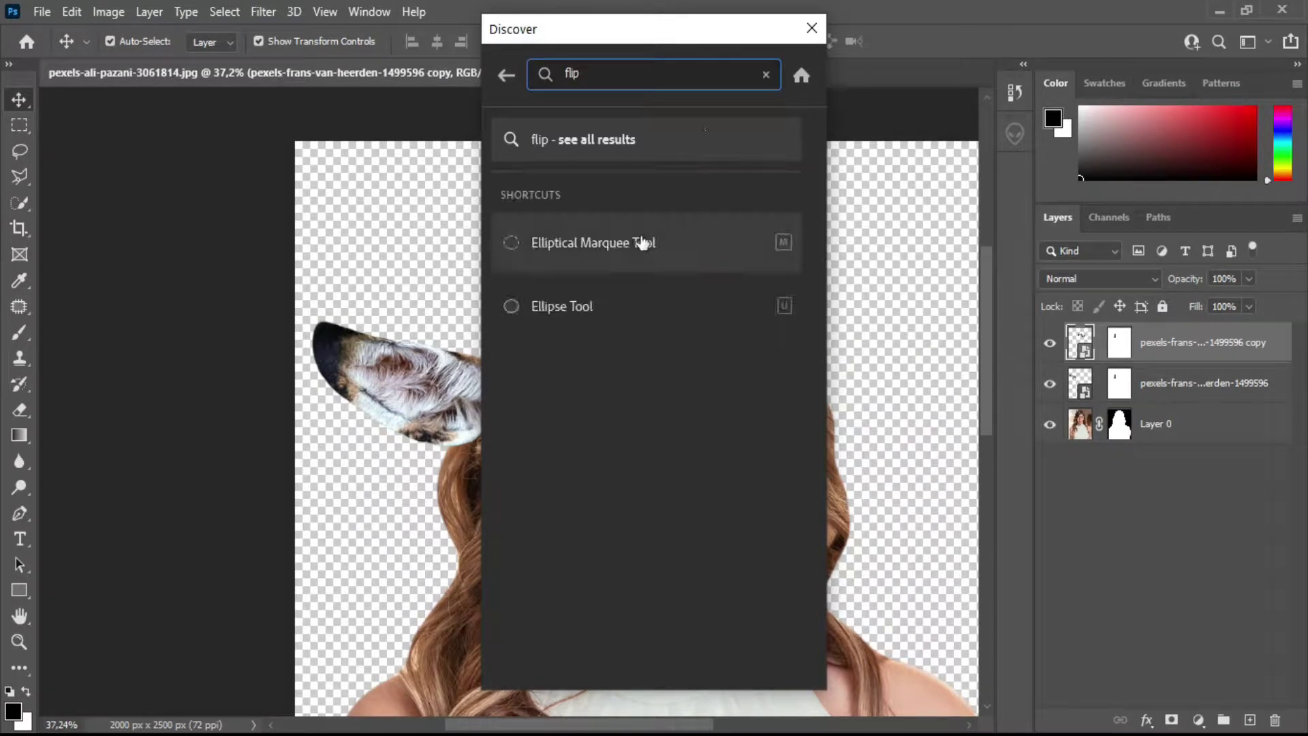
click(663, 153)
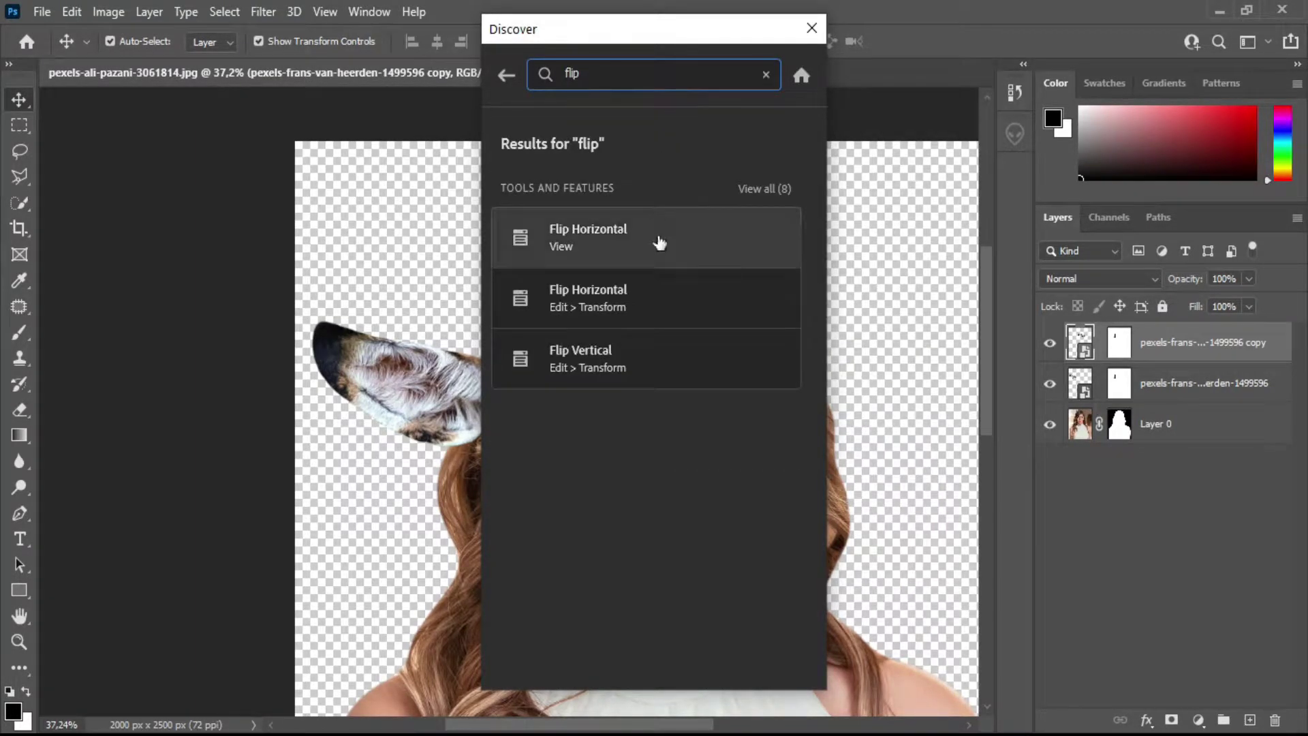
click(654, 302)
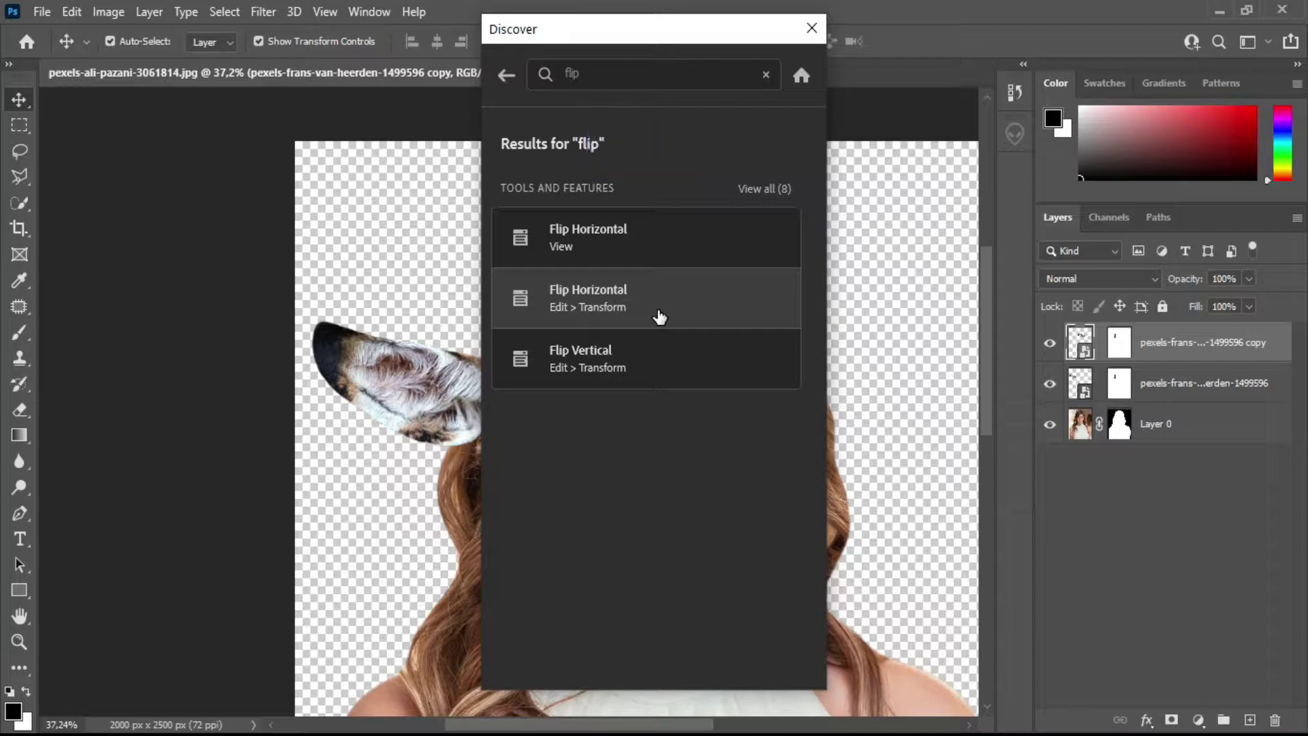
Move the flipped ear onto the right side of her head.
click(811, 28)
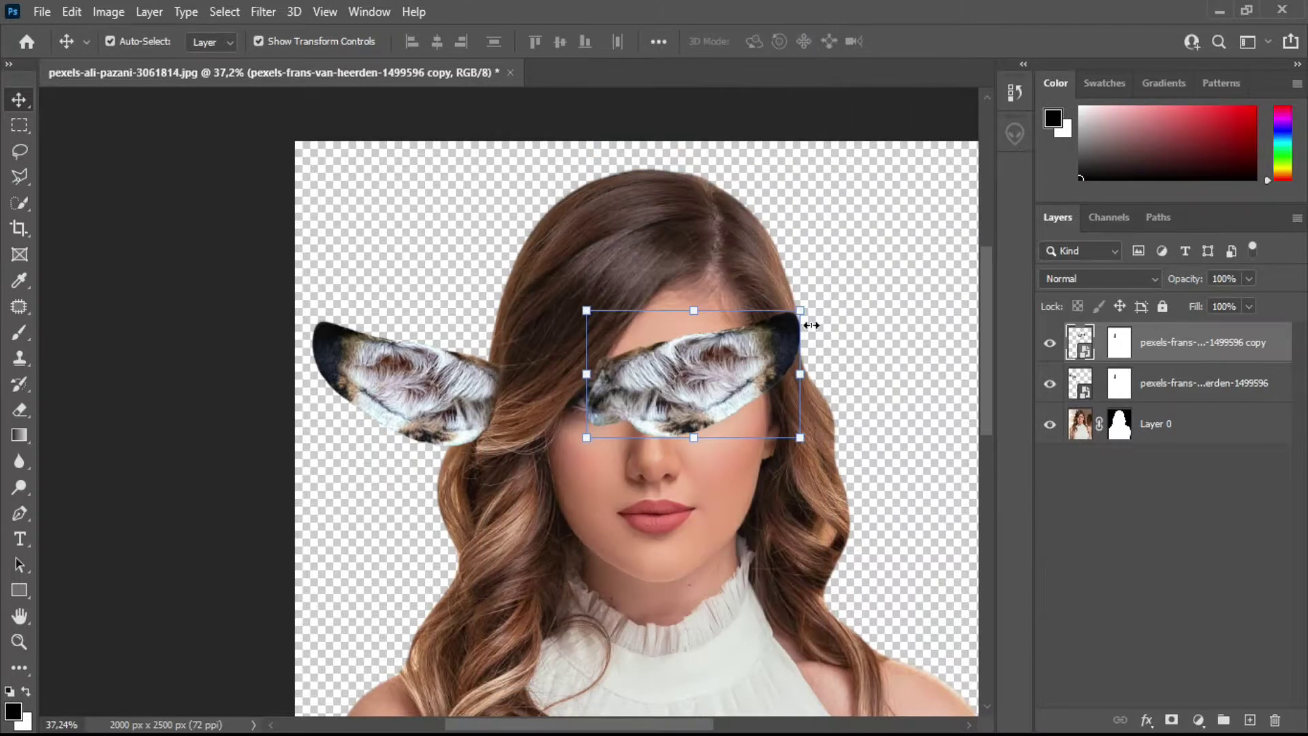
mouse_move(763, 414)
mouse_down()
mouse_move(871, 421)
mouse_move(884, 436)
mouse_up()
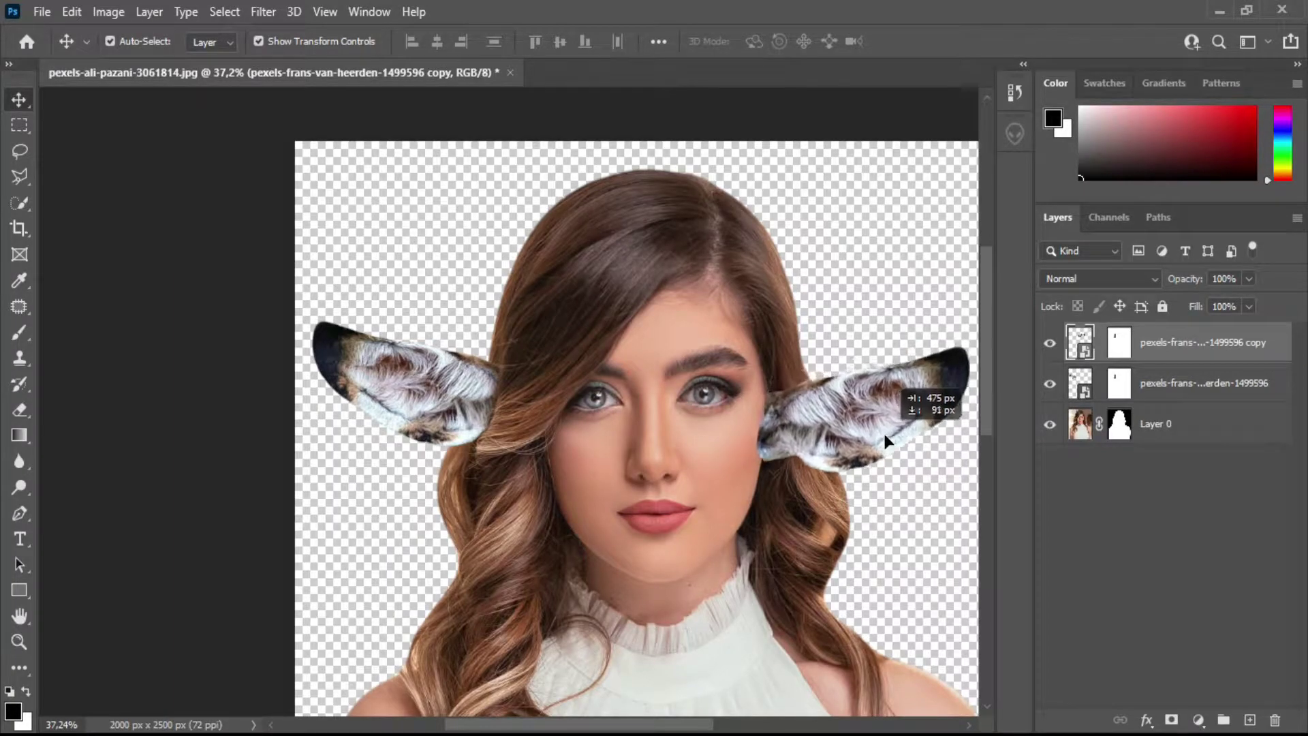
drag(884, 436, 848, 410)
click(198, 484)
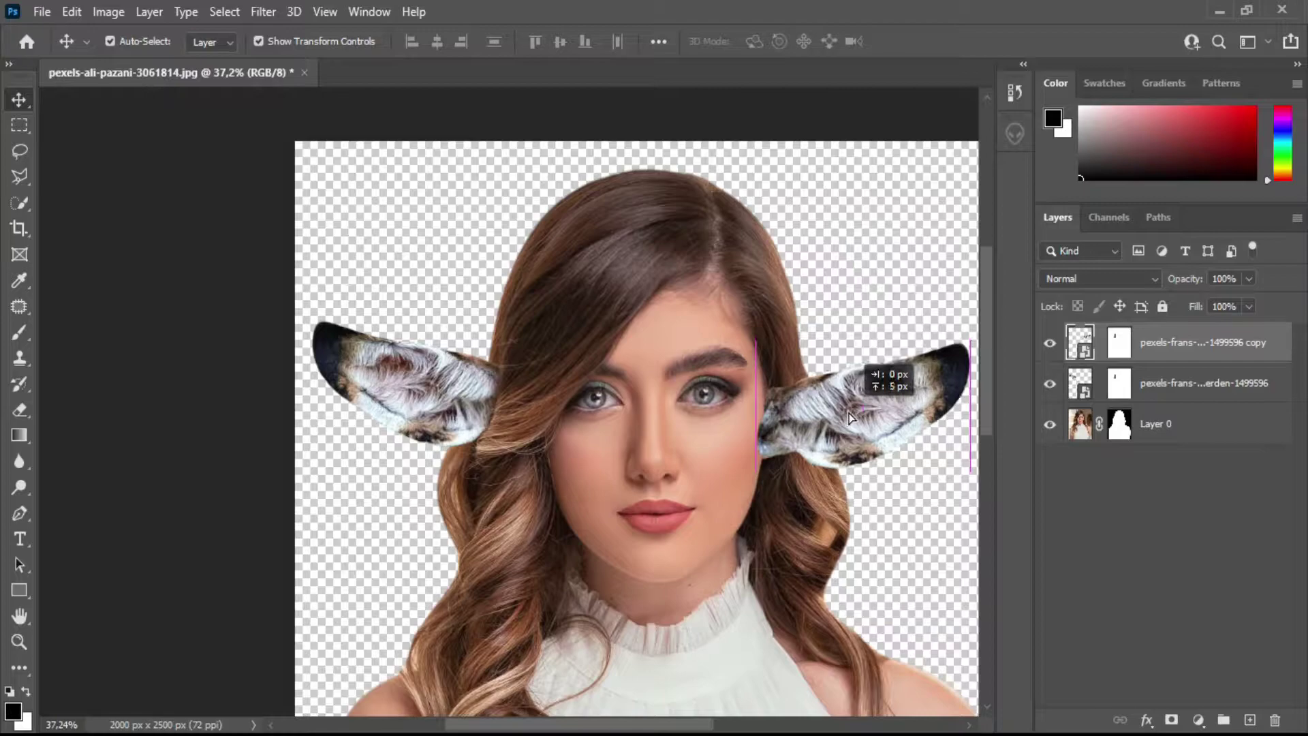
Check the right ear's placement by temporarily lowering its opacity, then restore 100%.
key(z)
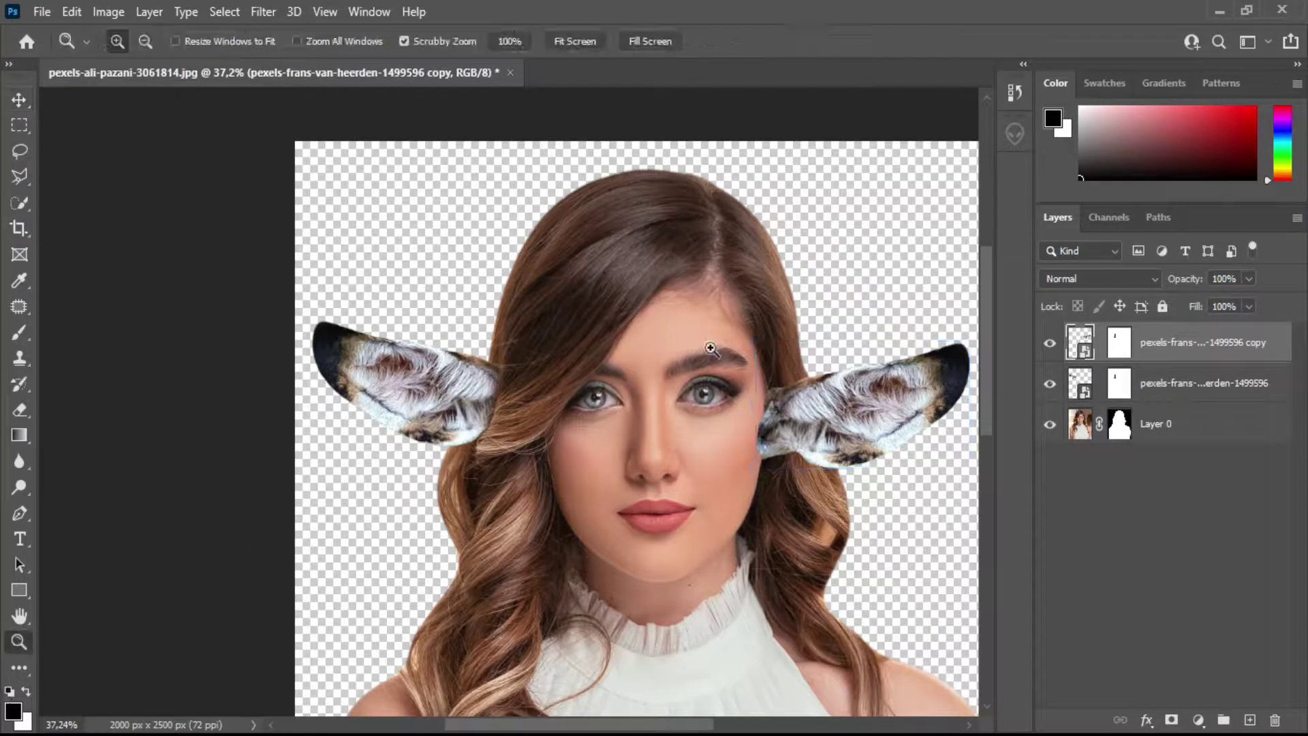
drag(823, 460, 882, 449)
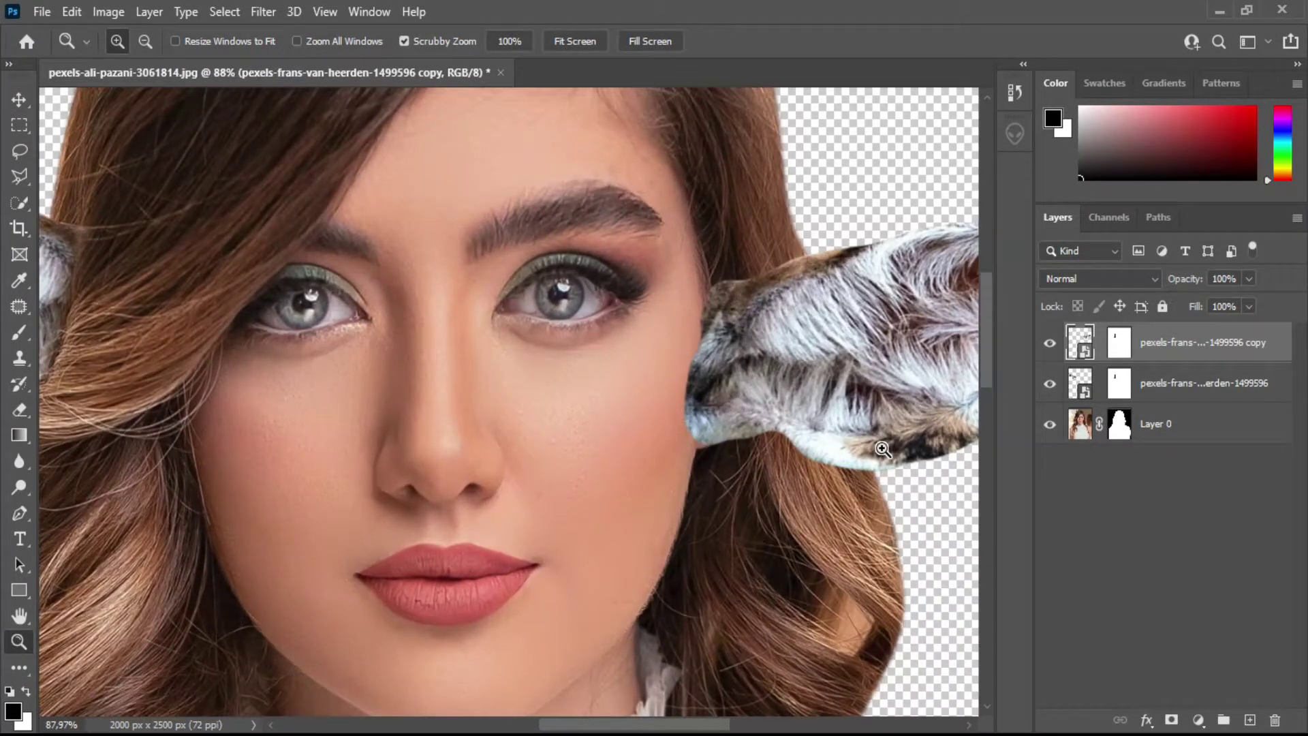
click(1117, 348)
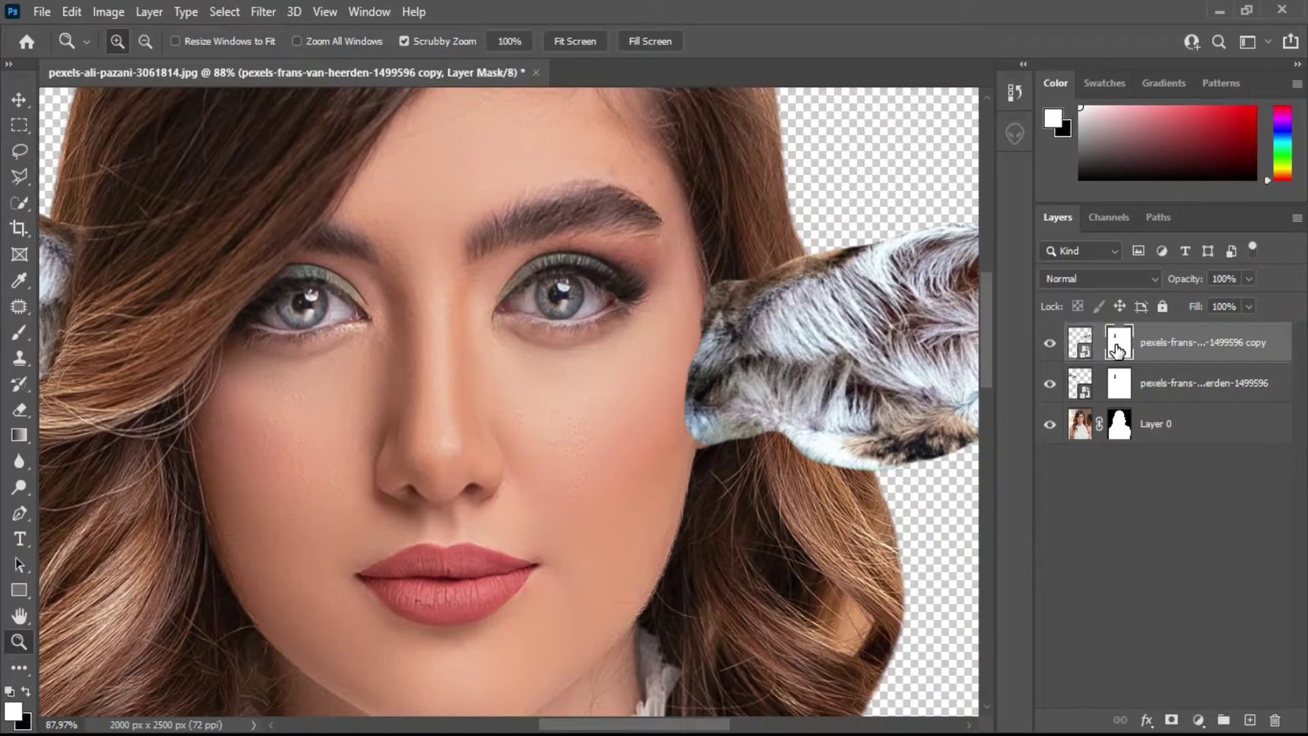
click(19, 410)
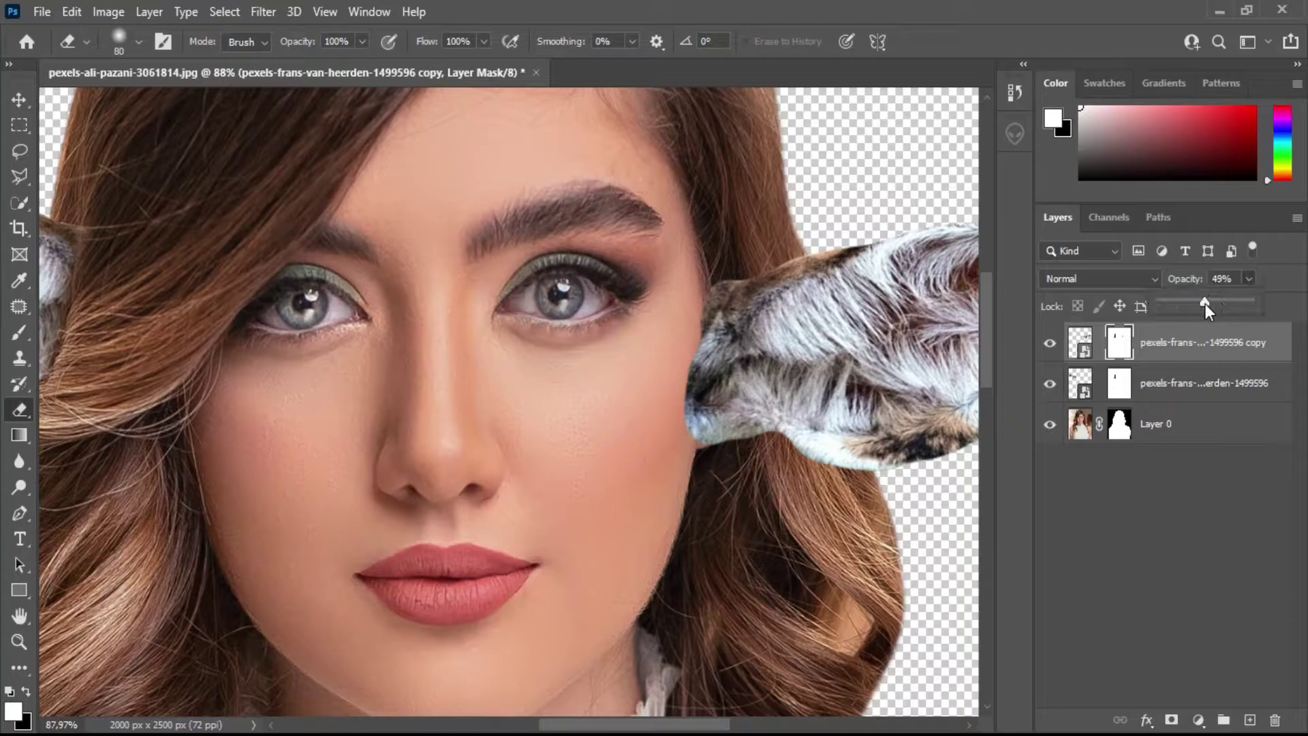
drag(1205, 303, 1184, 304)
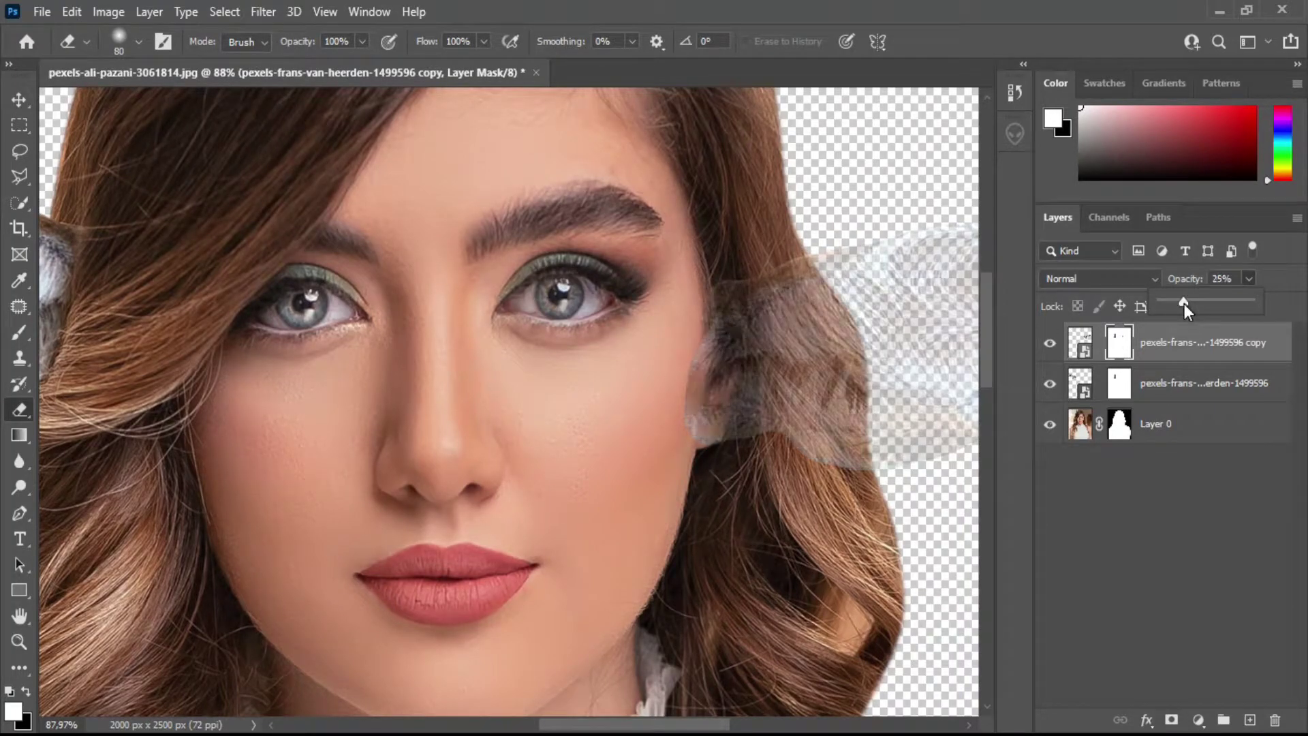
click(676, 327)
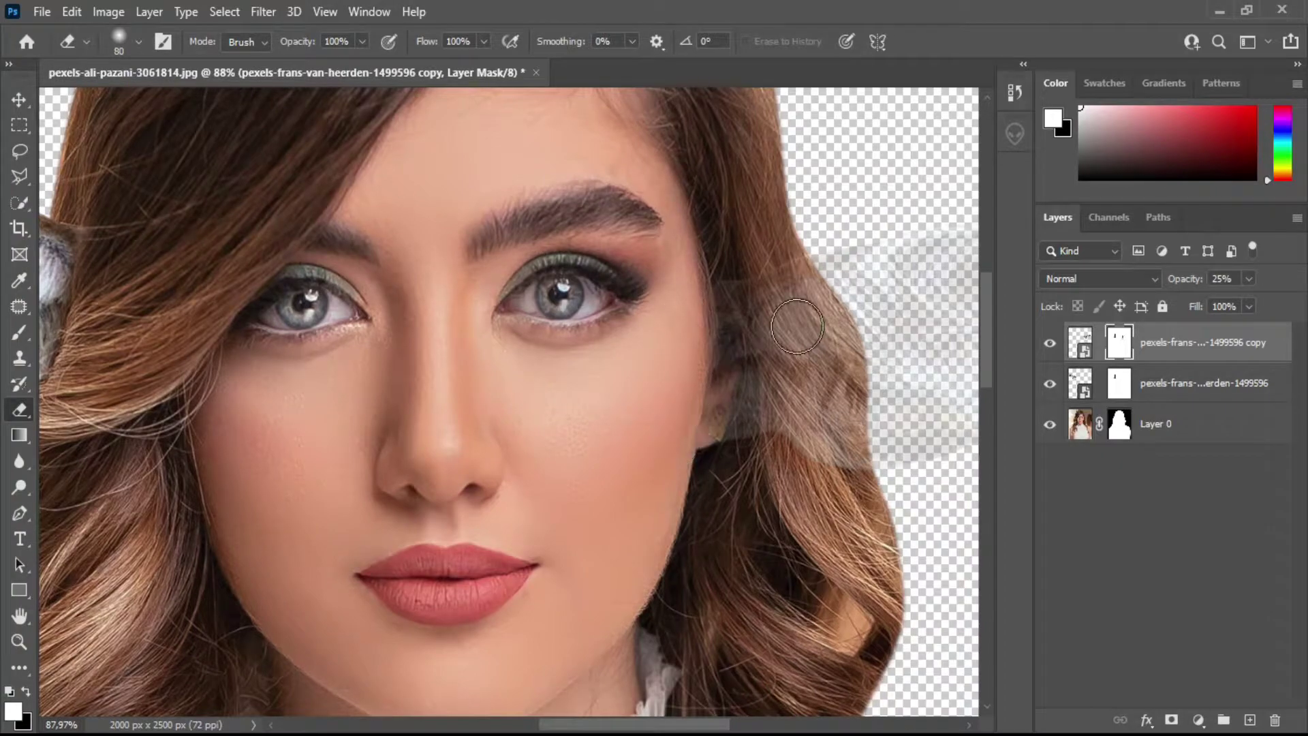
drag(1248, 279, 1294, 306)
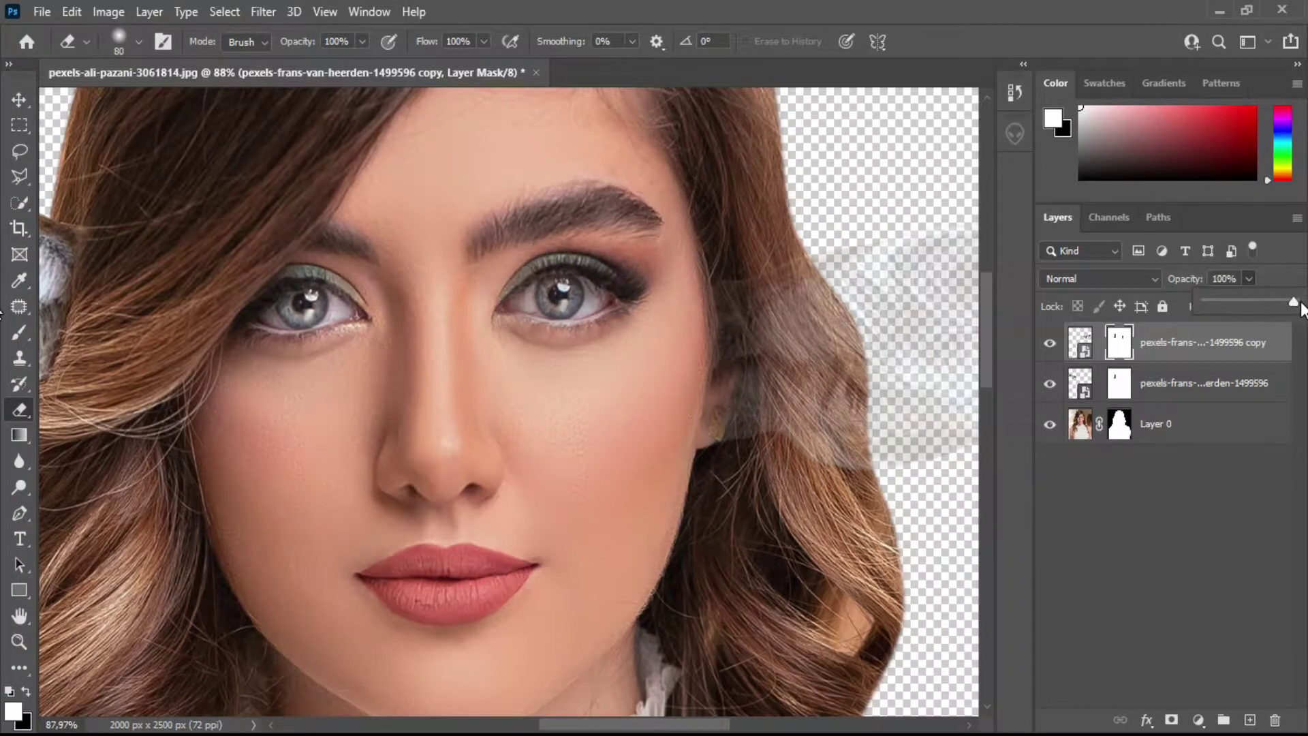
click(19, 640)
drag(579, 411, 477, 419)
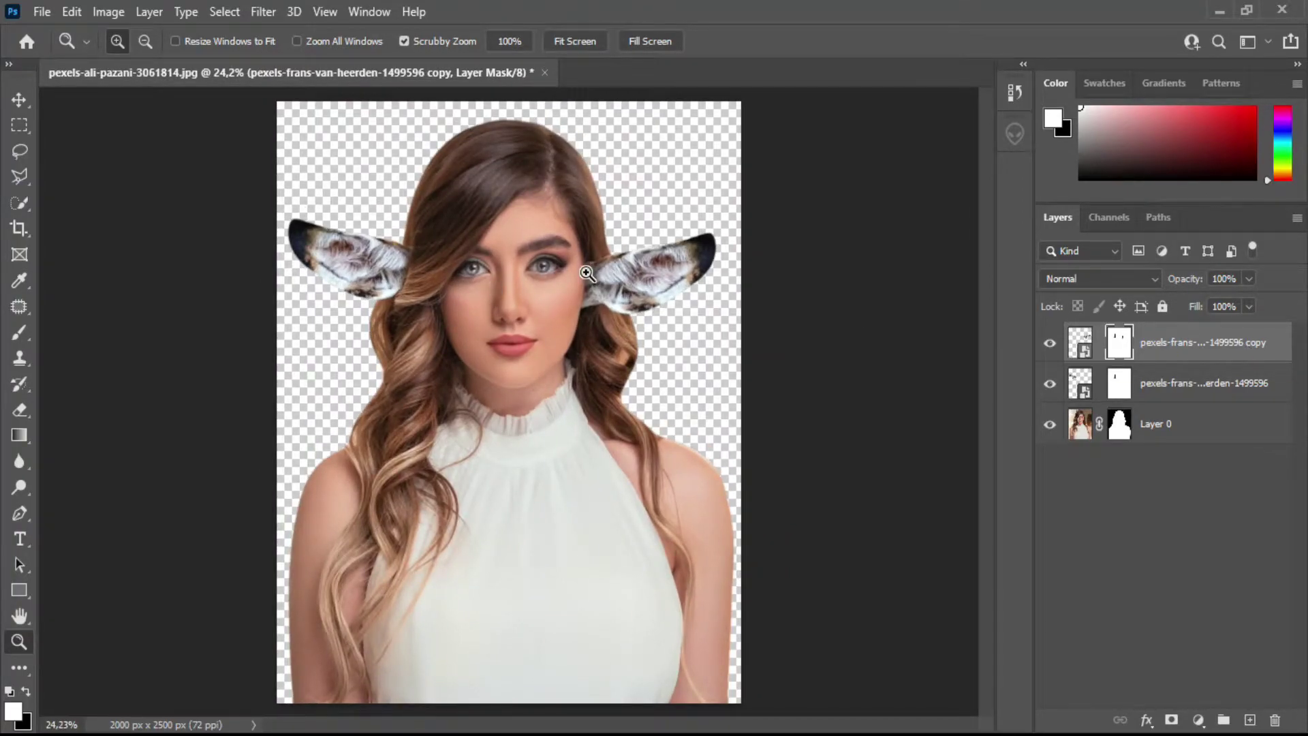
drag(586, 273, 738, 266)
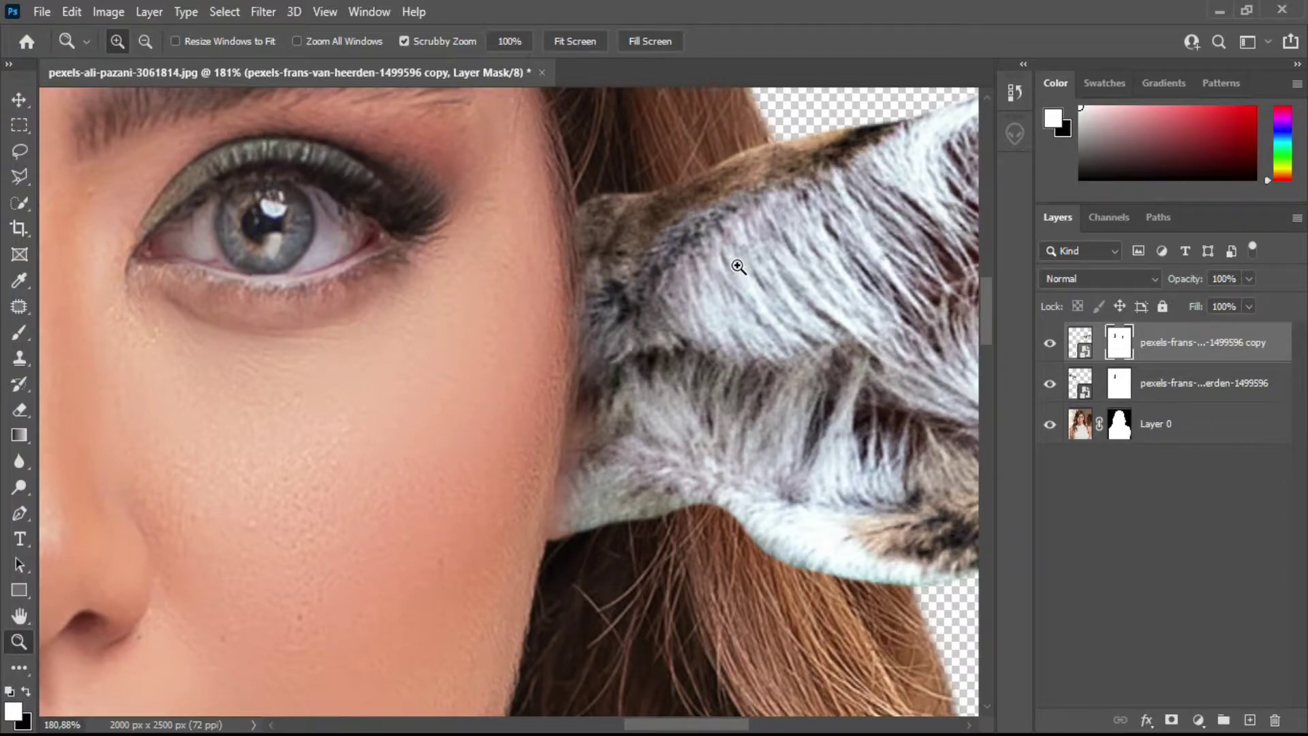
Merge the two ear layers into one layer.
key(ctrl+0)
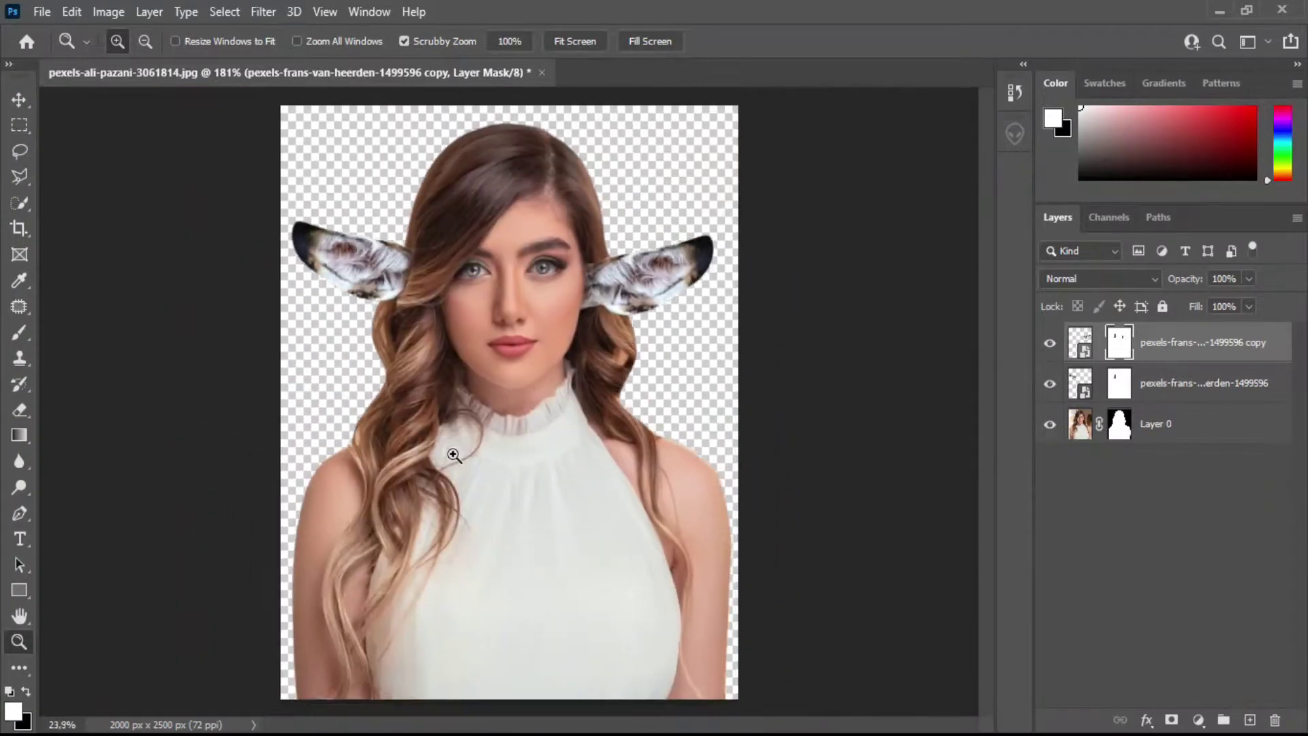
click(1232, 336)
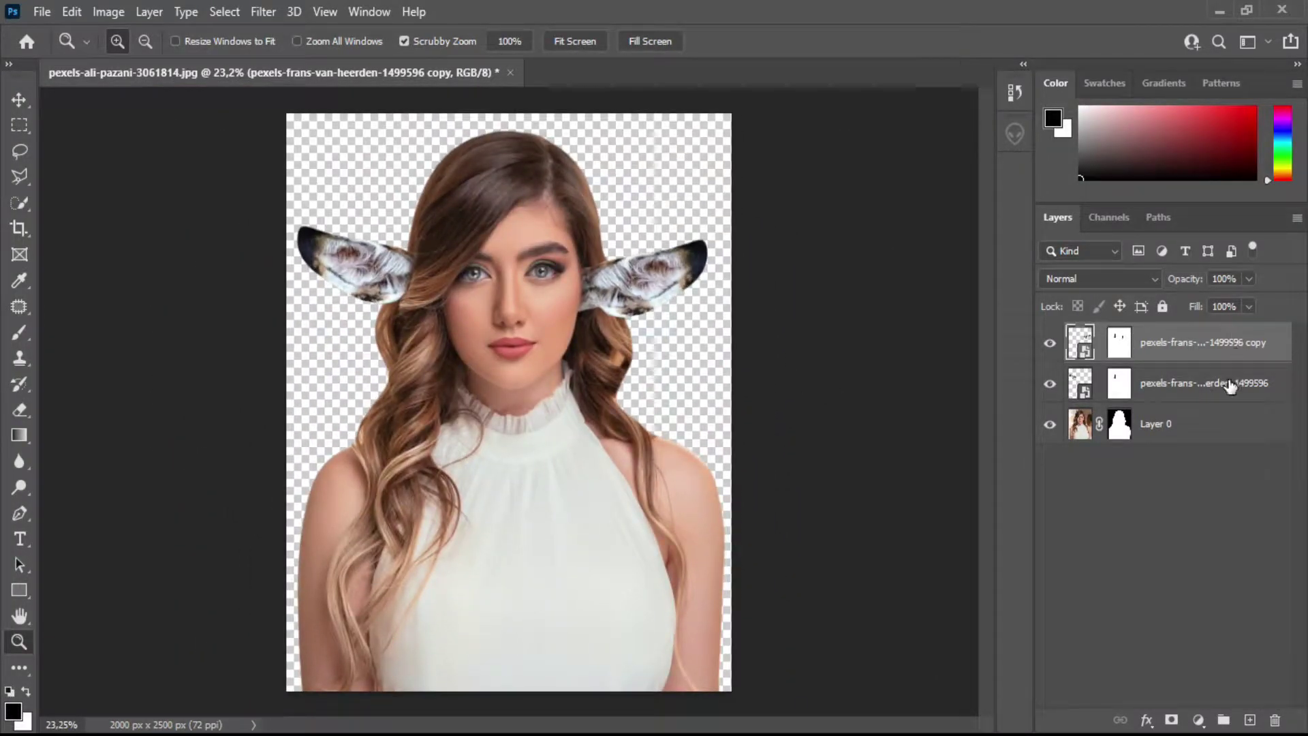
shift+click(1229, 381)
right_click(1229, 380)
click(1192, 620)
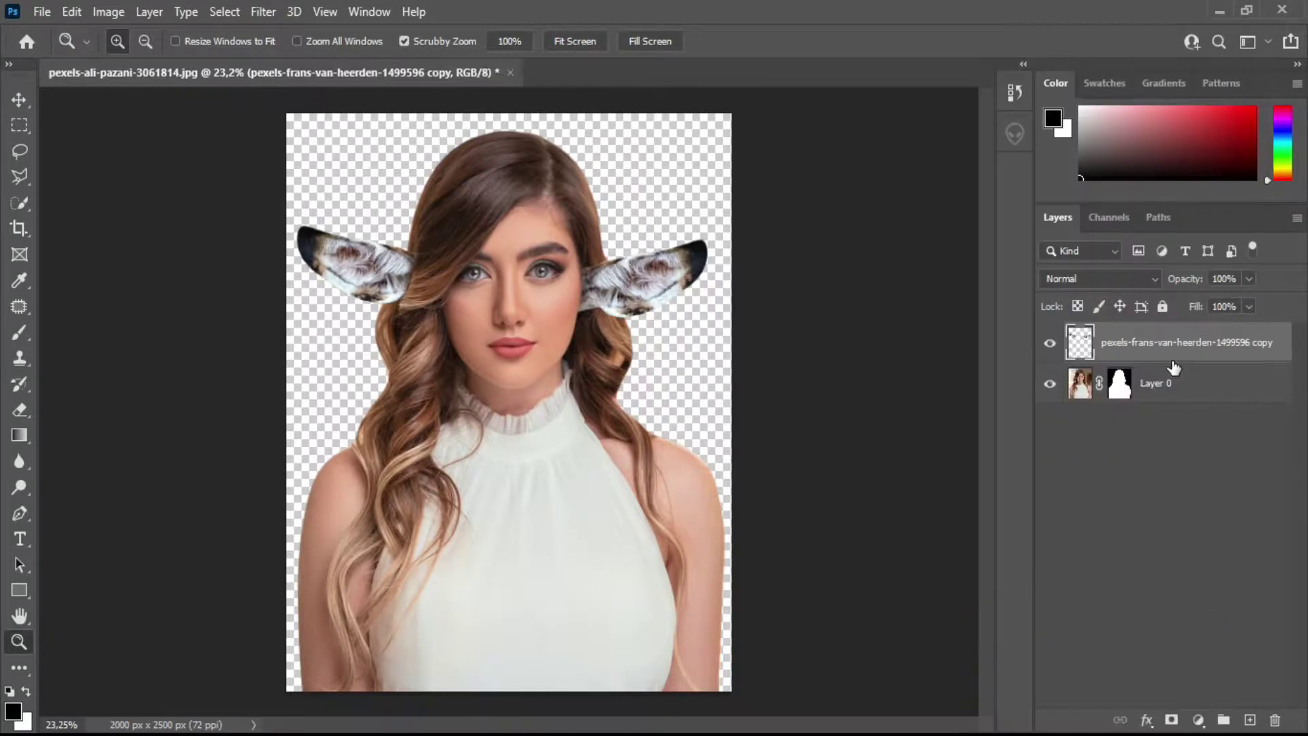
Apply Hue/Saturation to the ears: Hue -7, Saturation -3, Lightness +2.
click(108, 12)
mouse_move(140, 66)
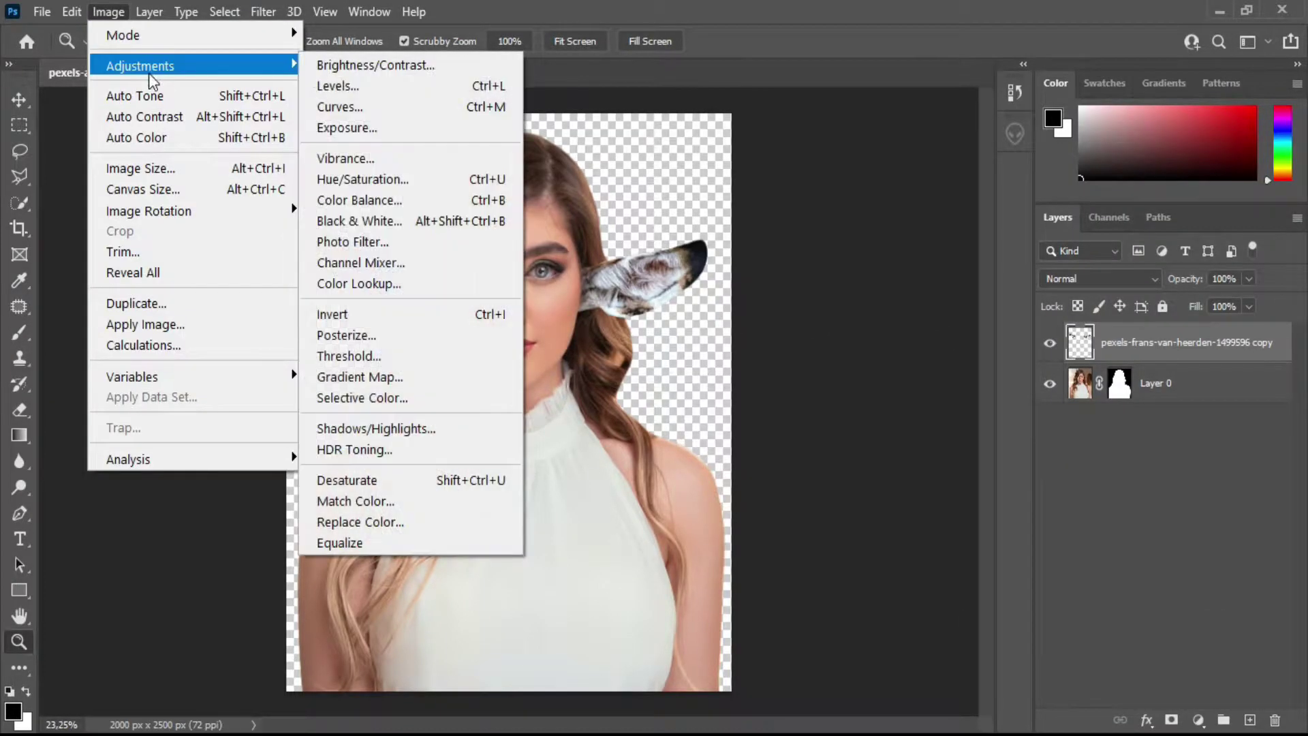
click(395, 64)
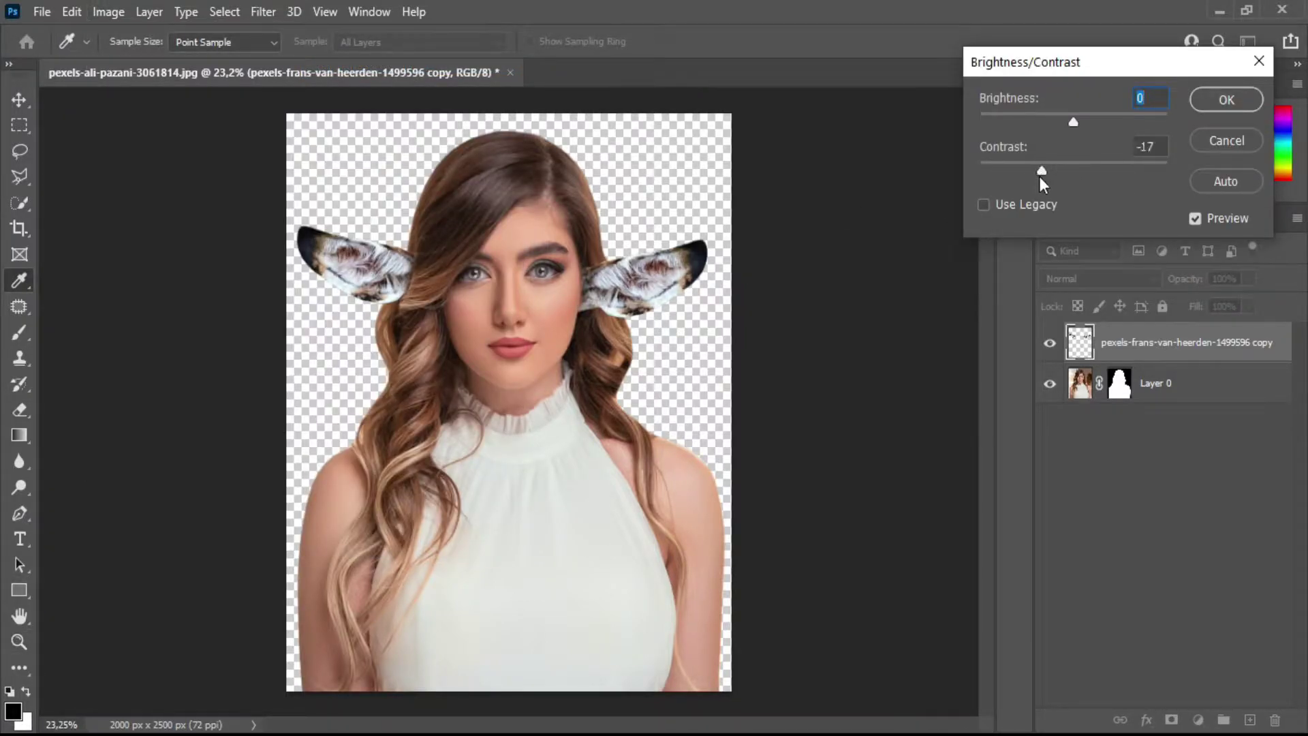
click(1211, 139)
key(z)
click(109, 12)
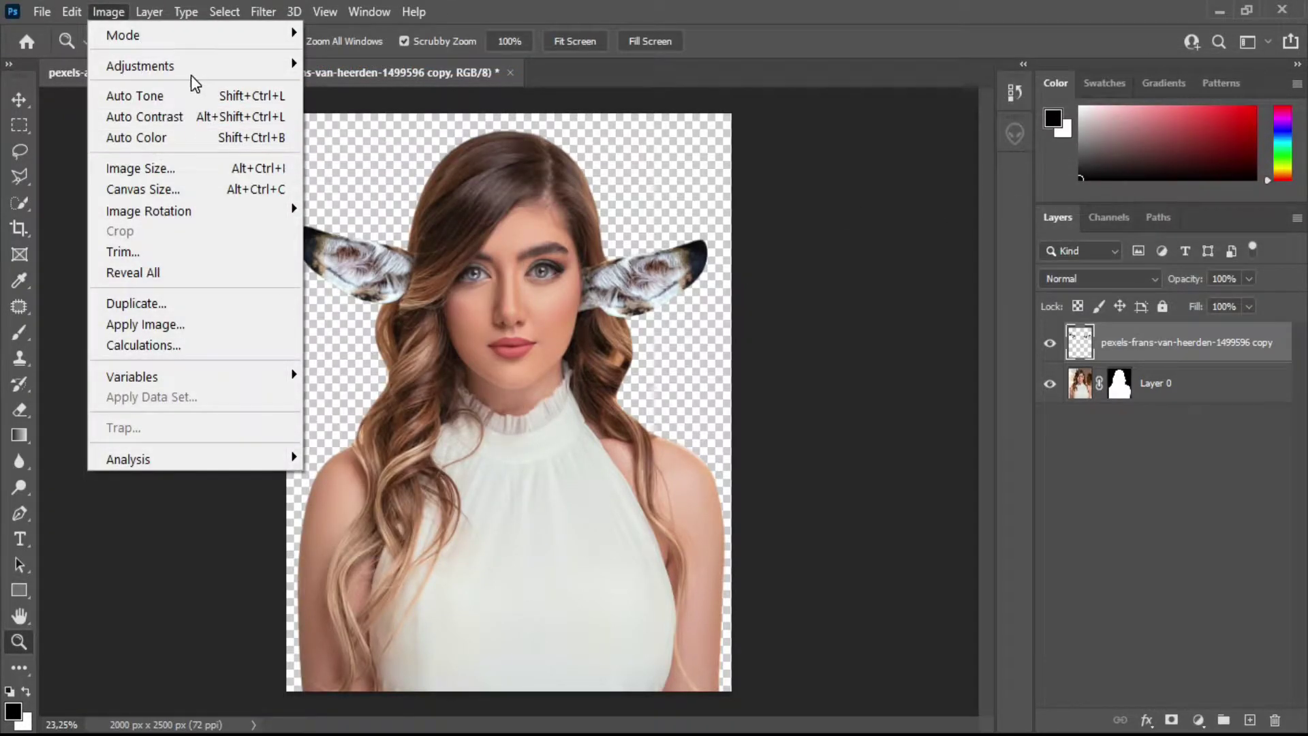
click(436, 179)
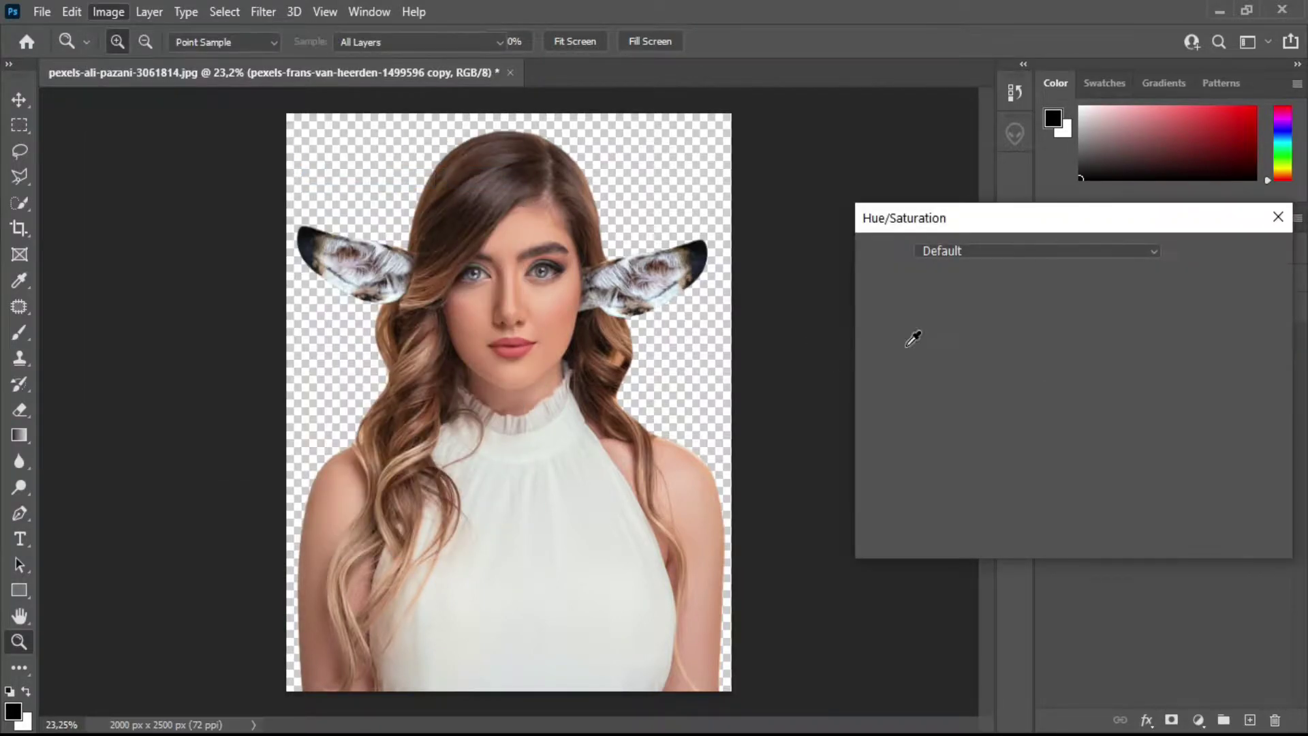
drag(1028, 353, 1022, 354)
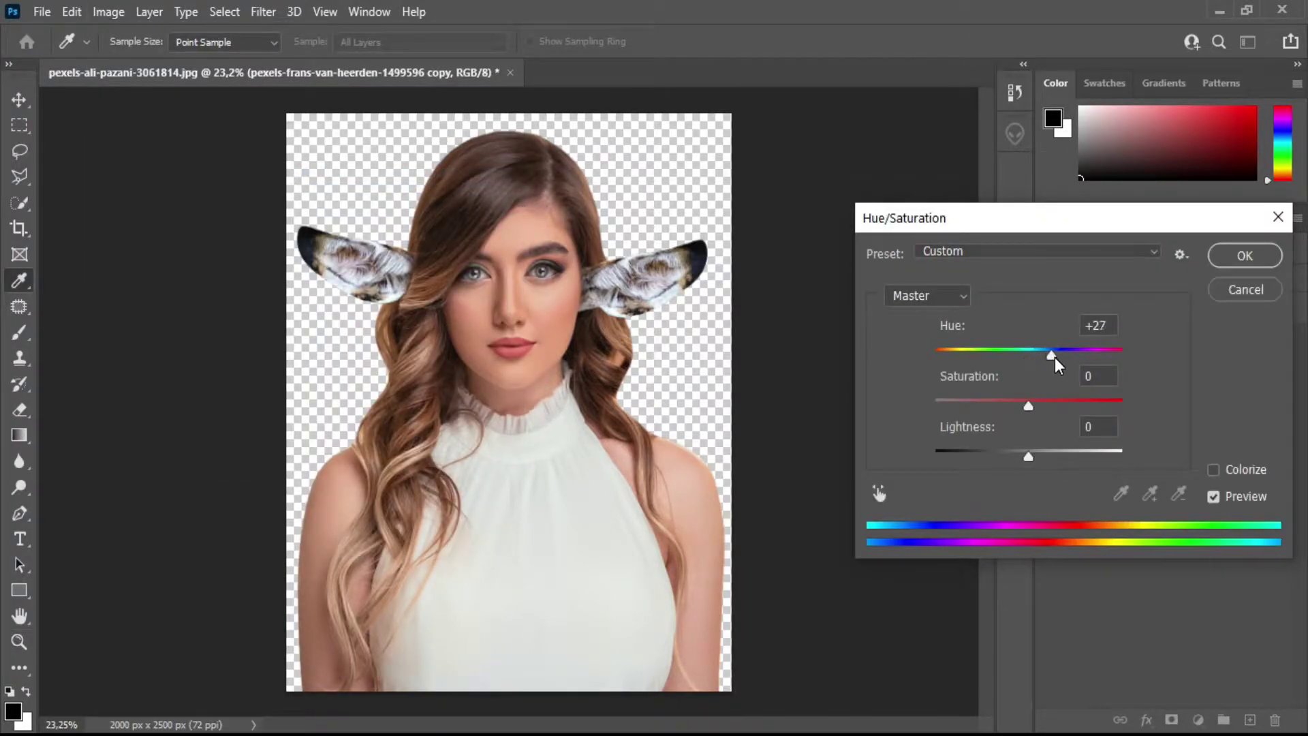
mouse_move(1028, 406)
mouse_down()
mouse_move(1039, 404)
mouse_move(996, 408)
mouse_move(1102, 404)
mouse_move(1026, 405)
mouse_up()
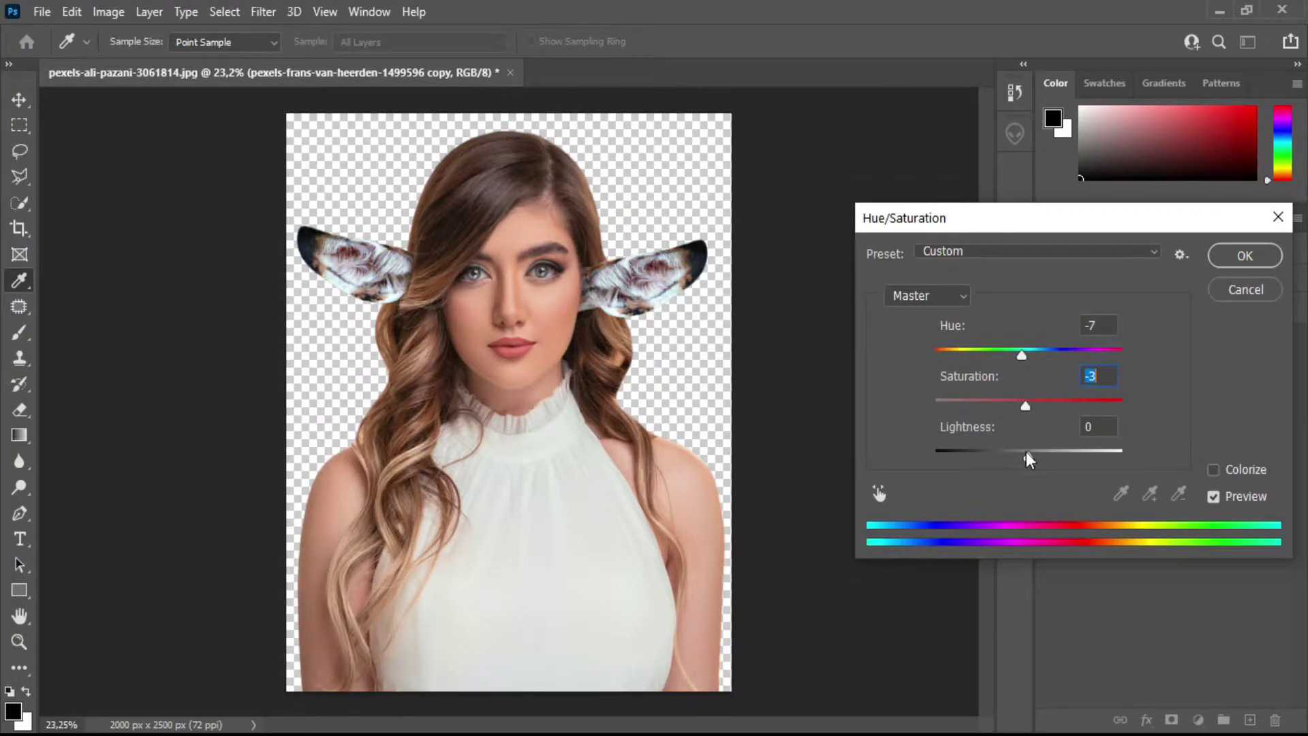
mouse_move(1027, 452)
mouse_down()
mouse_move(1017, 459)
mouse_move(1031, 455)
mouse_up()
click(1256, 245)
key(z)
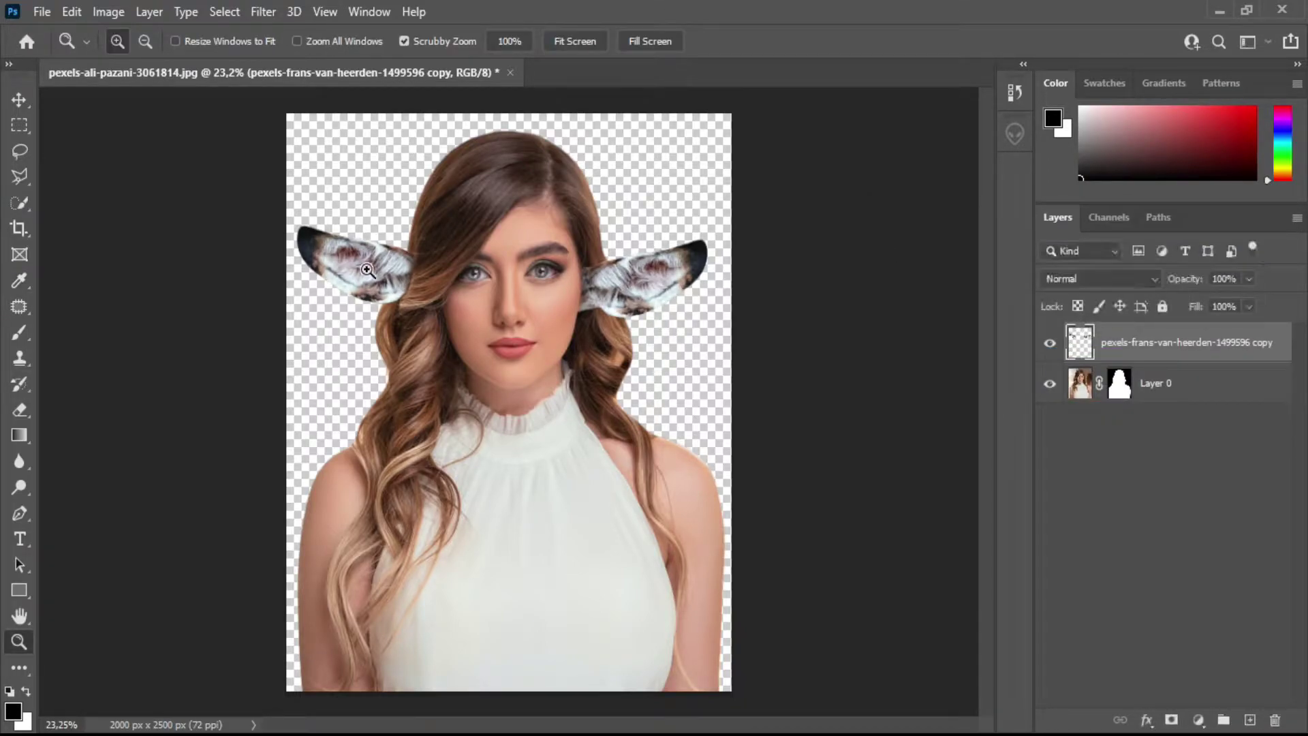
Mask the antler layer, erasing the right antler and lower pieces with a 500 px eraser.
click(34, 10)
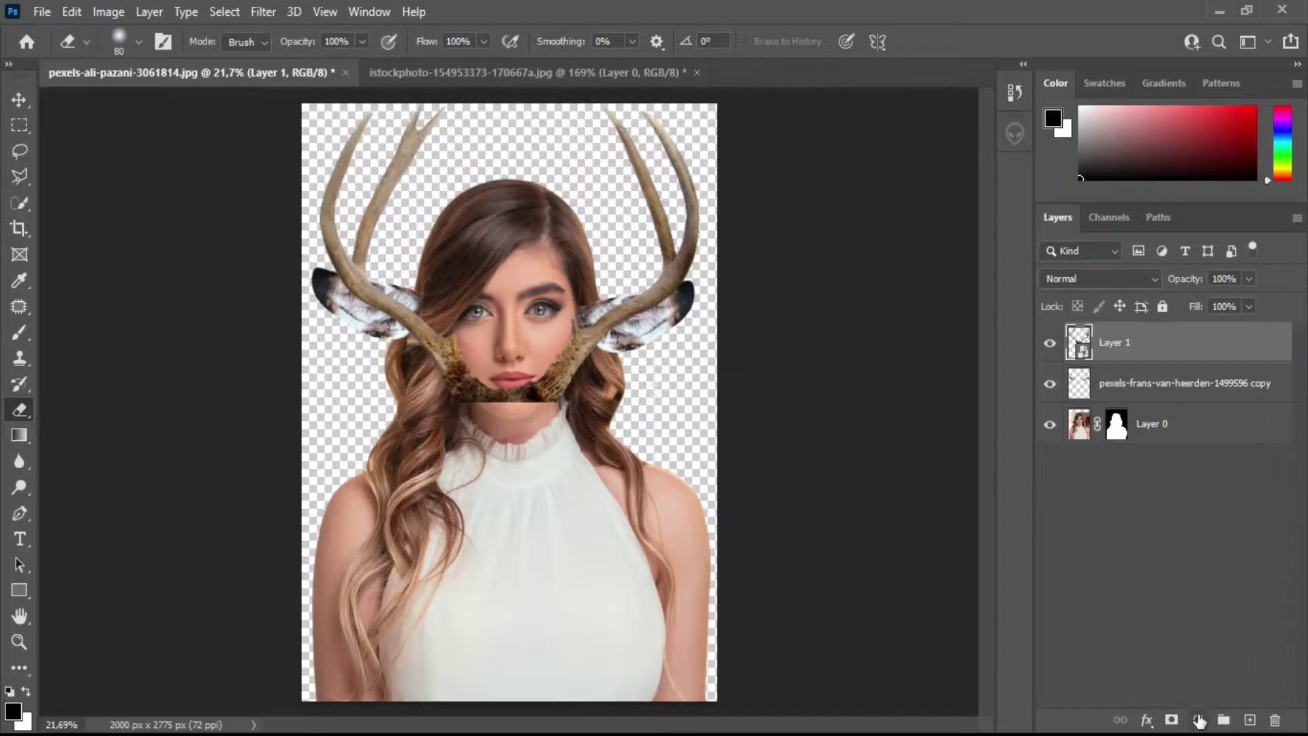
click(1170, 720)
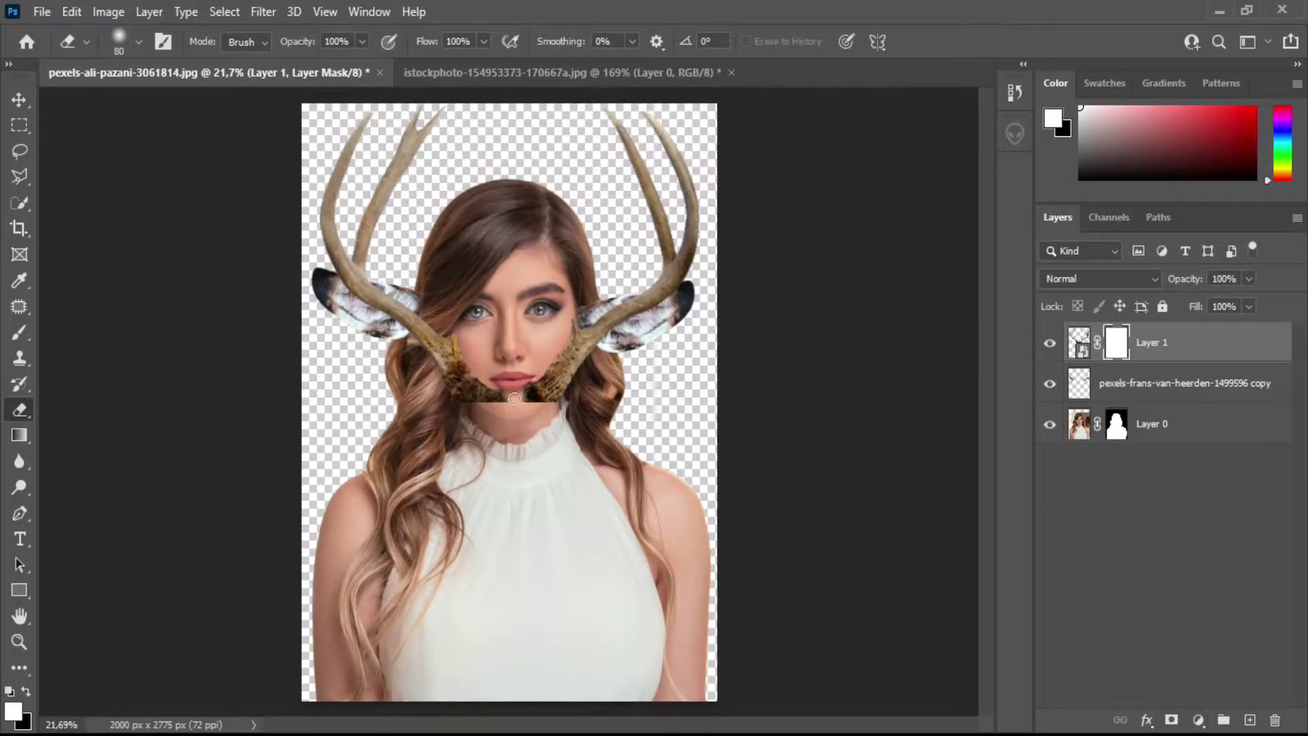
drag(514, 398, 575, 402)
key(bracketright)
key(bracketright)
key(bracketright)
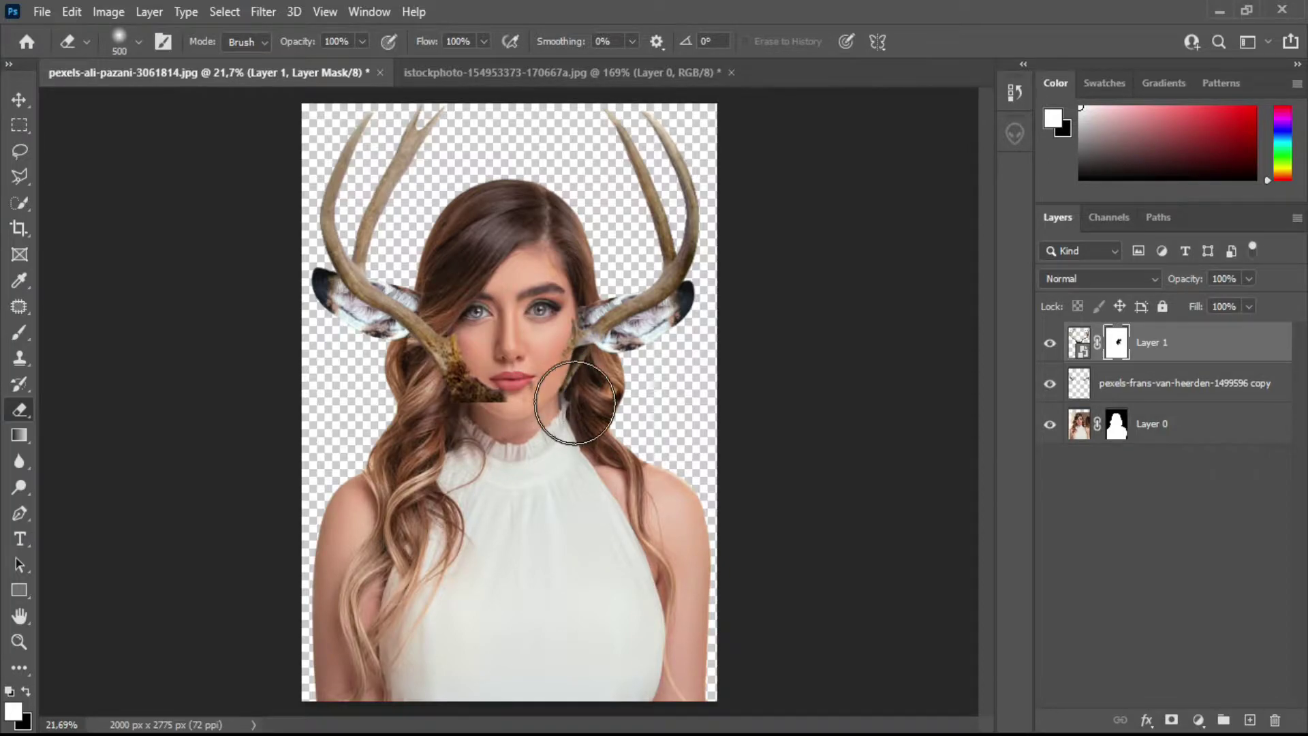
mouse_move(664, 235)
mouse_down()
mouse_move(650, 312)
mouse_move(627, 219)
mouse_move(664, 150)
mouse_up()
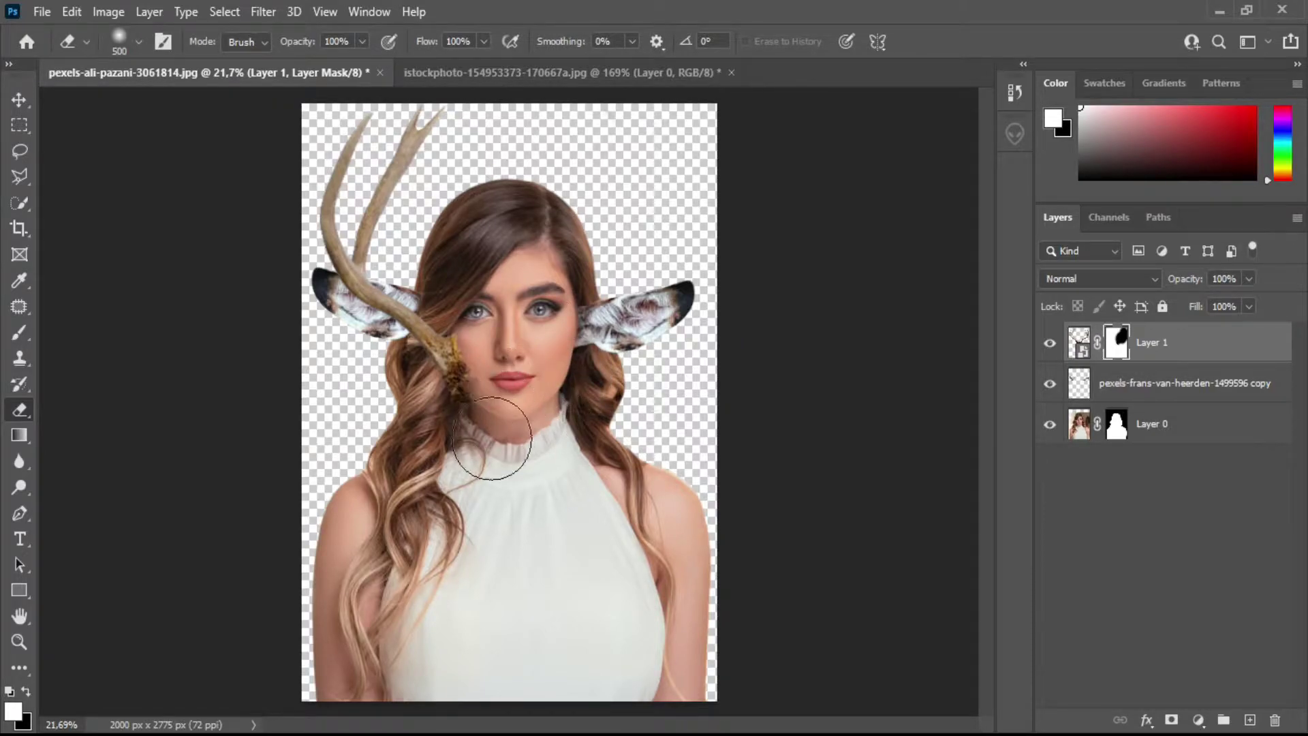
drag(518, 395, 456, 361)
Scale the antler to 72% and move it left above the left ear.
click(19, 99)
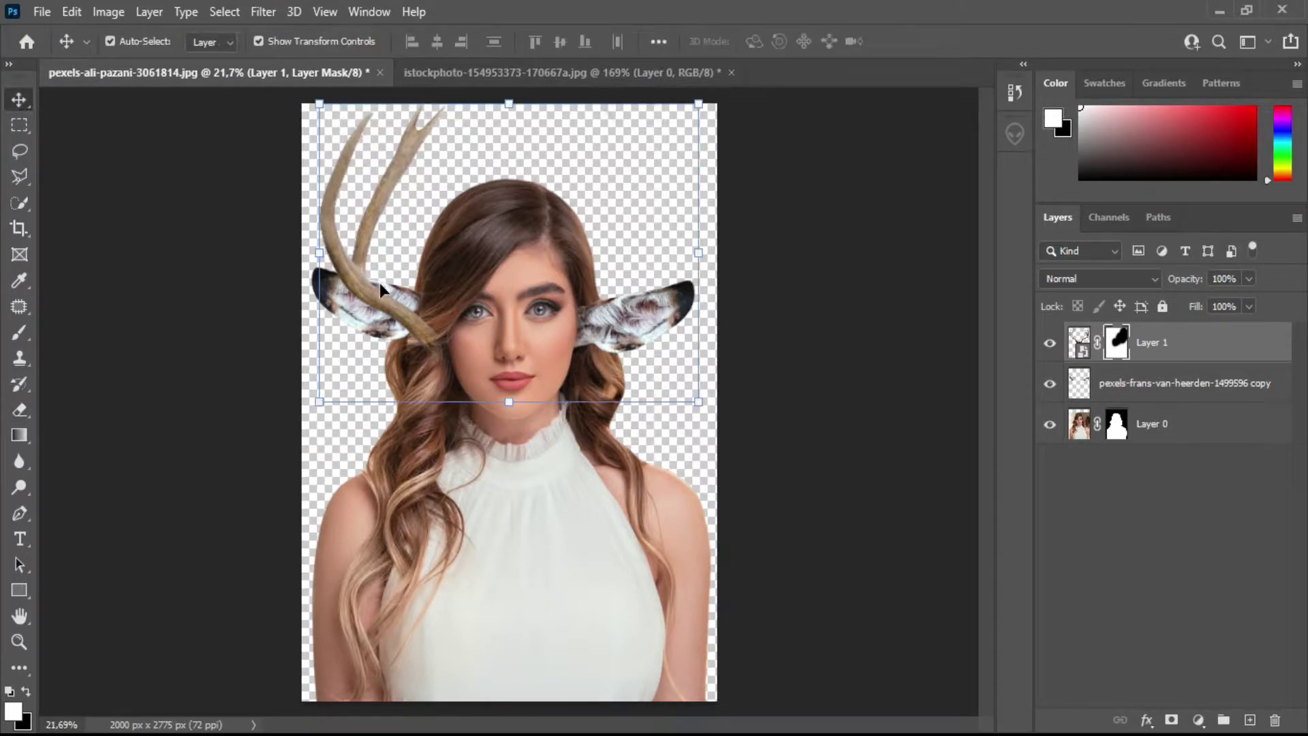
drag(379, 284, 384, 275)
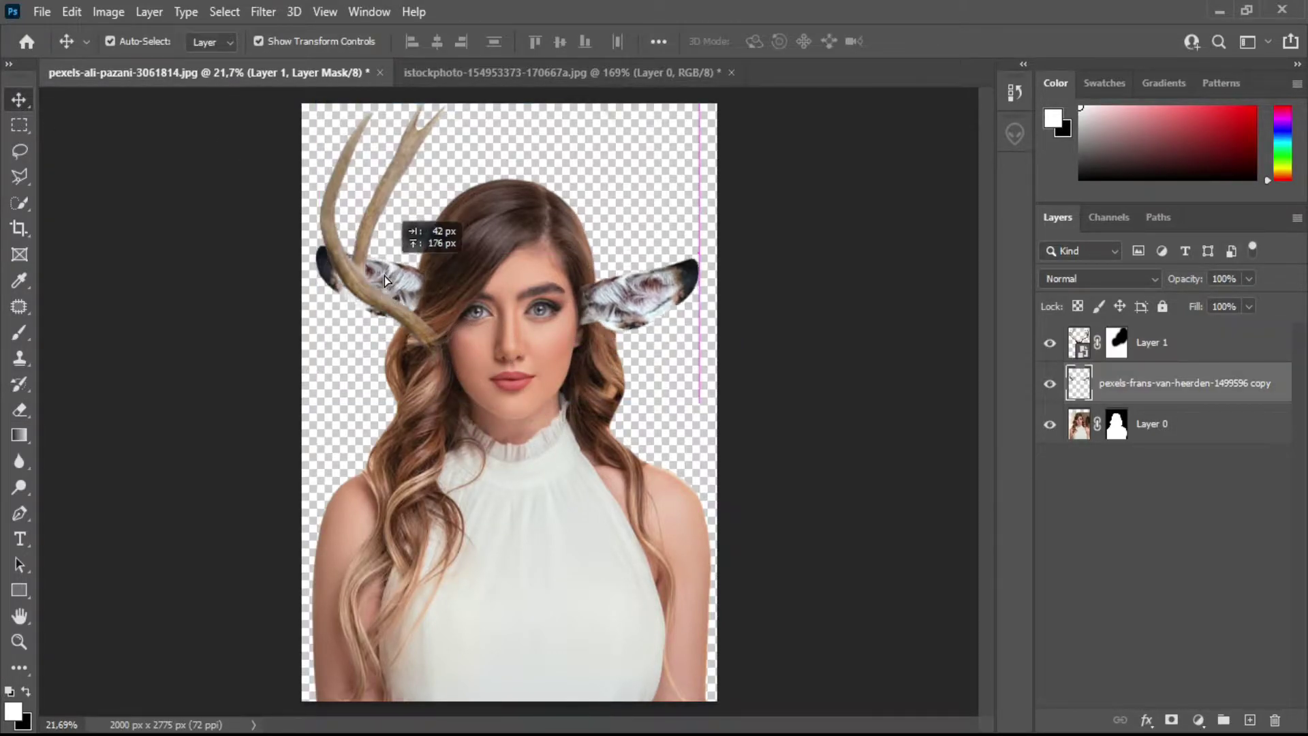
click(327, 224)
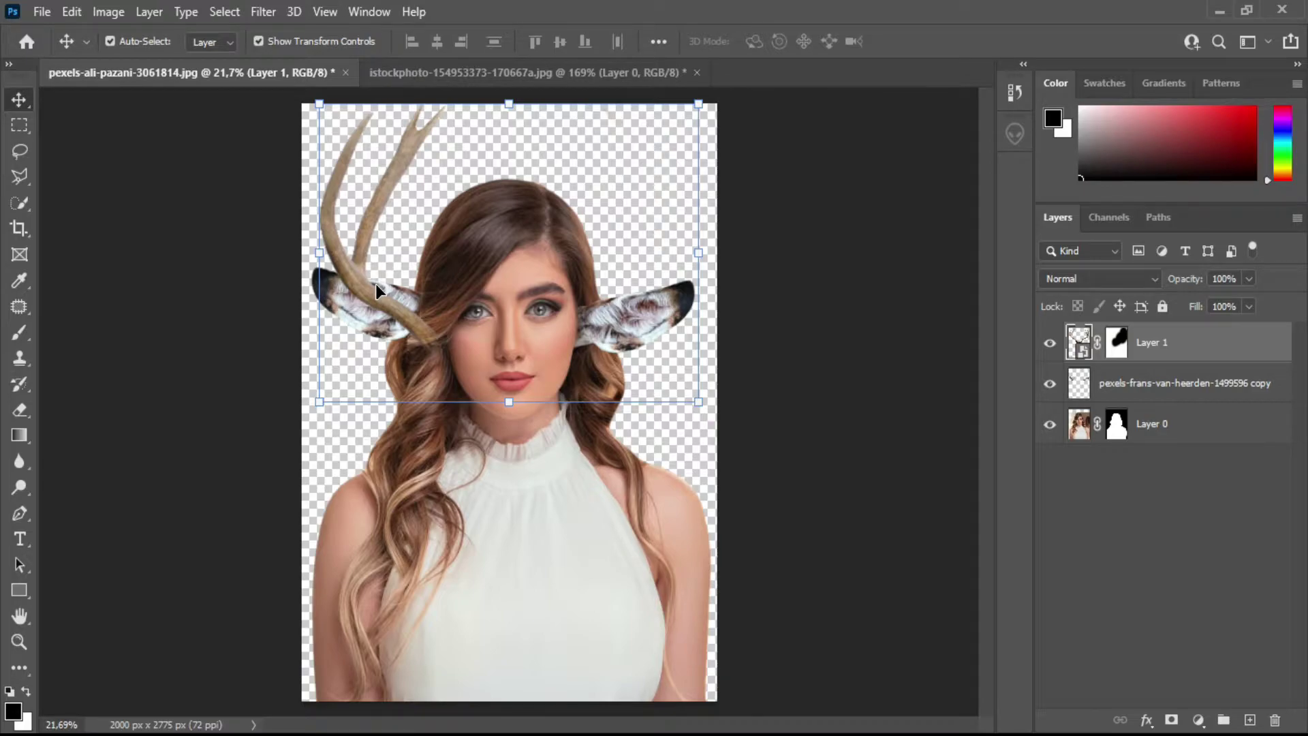
drag(310, 409, 362, 325)
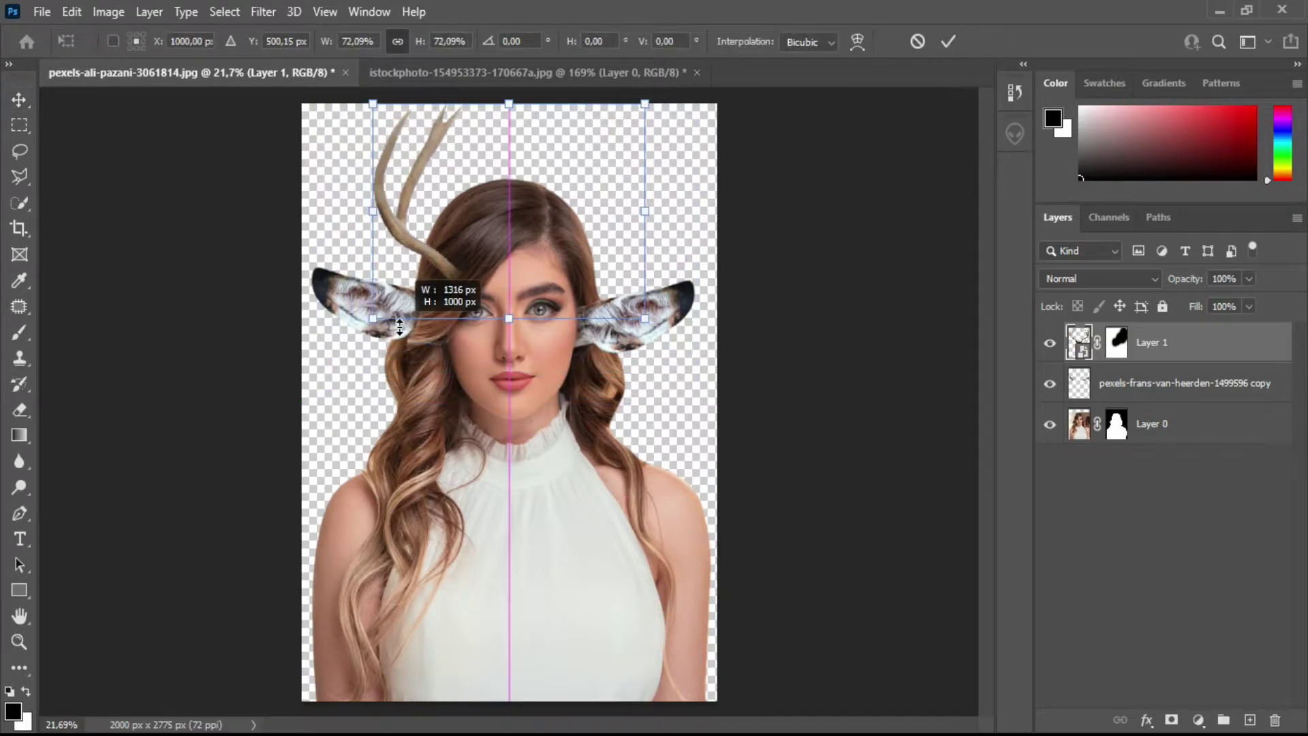
drag(422, 254, 396, 254)
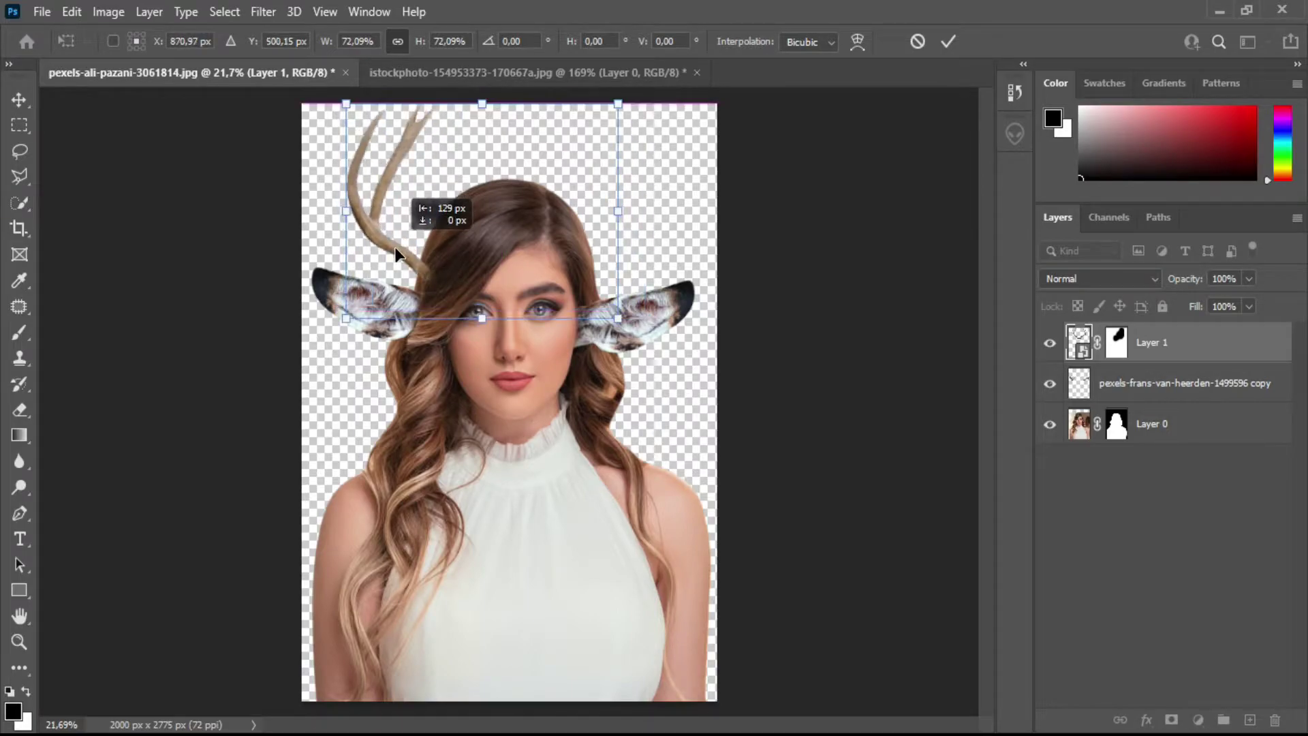
click(948, 43)
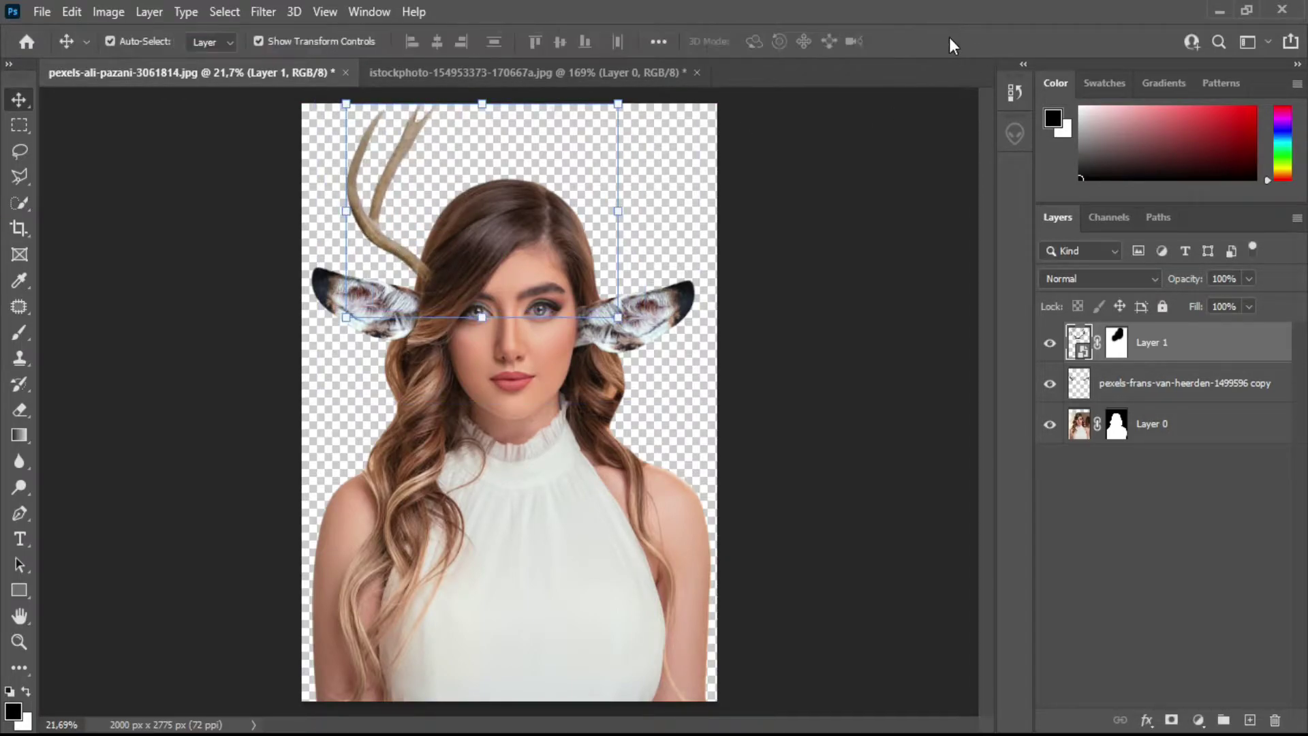
Crop outward to enlarge the canvas to 2571 × 3005 px with extra room above.
click(18, 235)
drag(302, 402, 272, 394)
drag(717, 402, 777, 413)
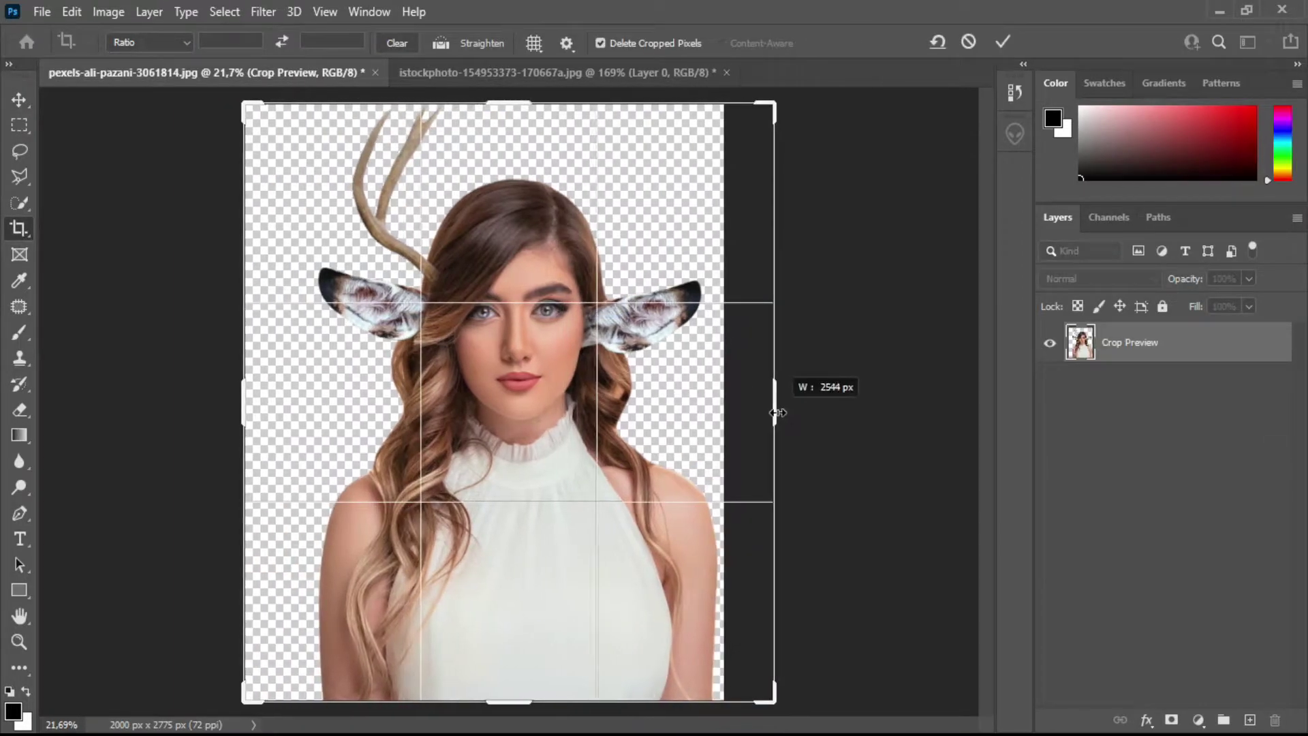
drag(496, 103, 495, 98)
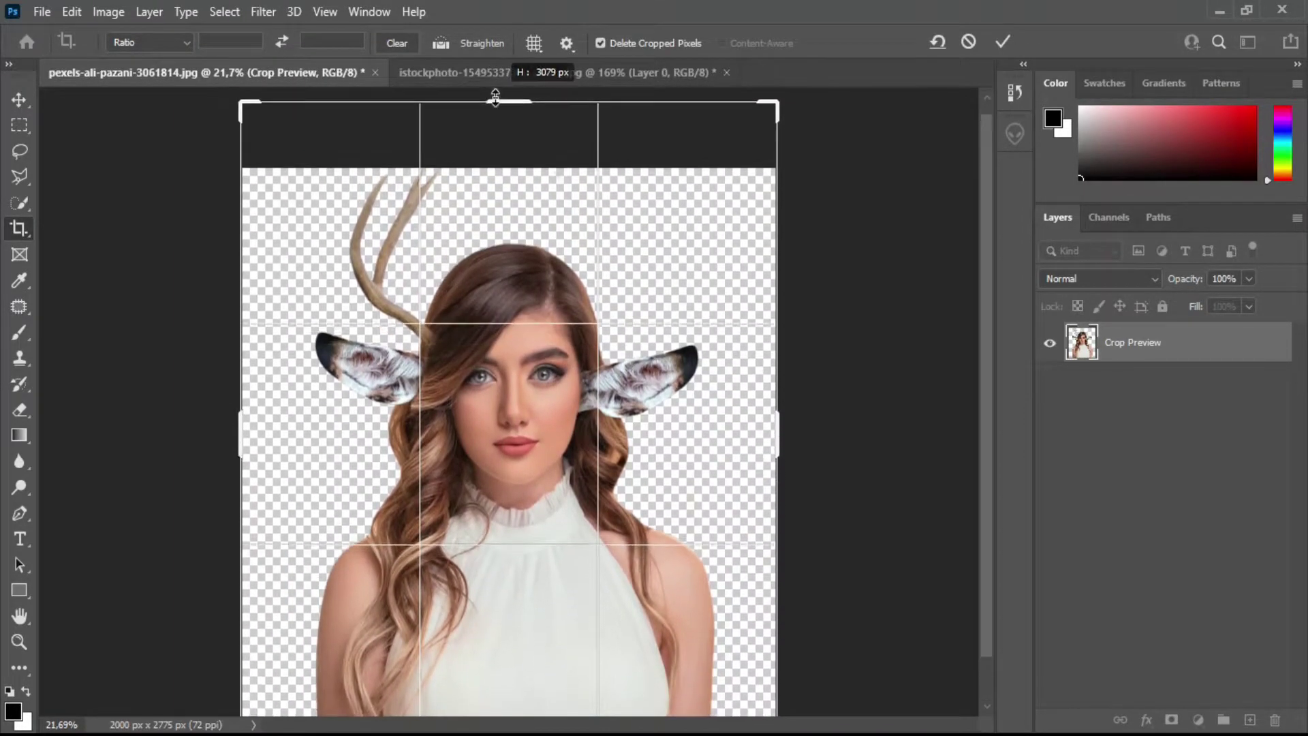
click(1001, 42)
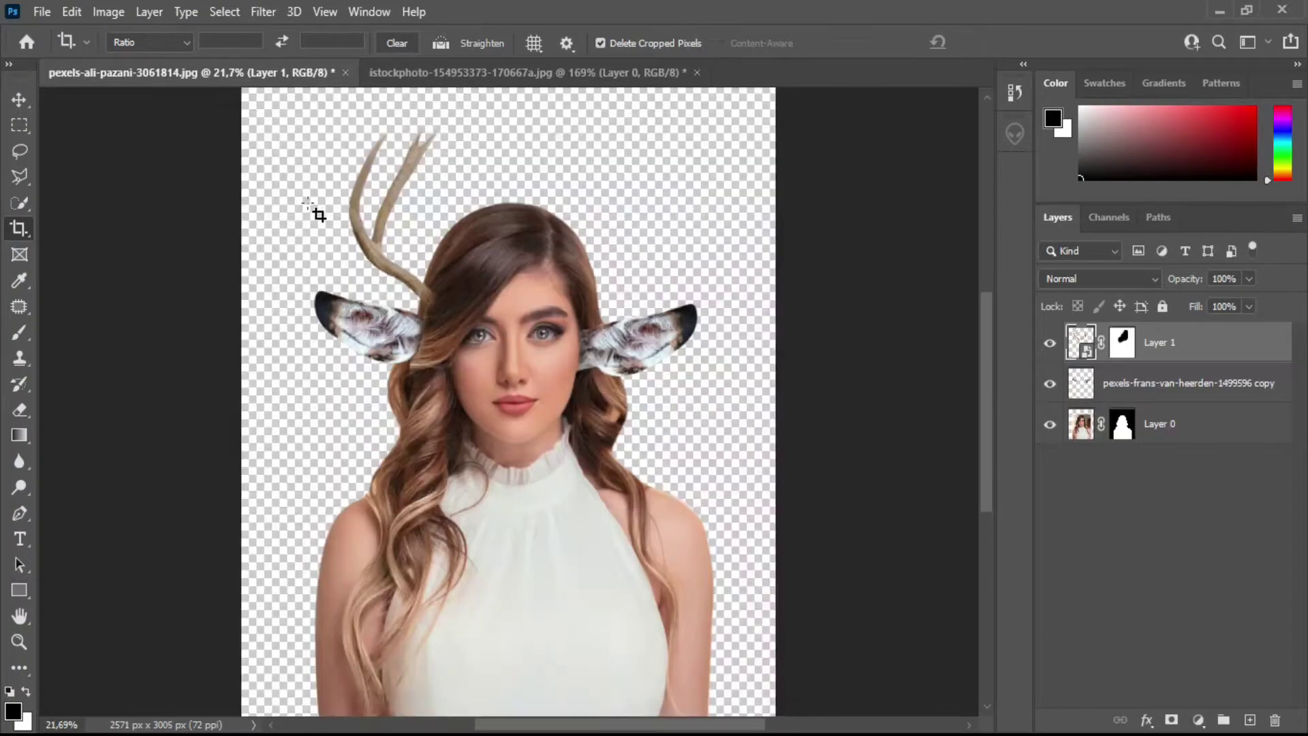
Enlarge the antler to 112.83% and shift it slightly right above the left ear.
click(19, 100)
drag(412, 215, 422, 204)
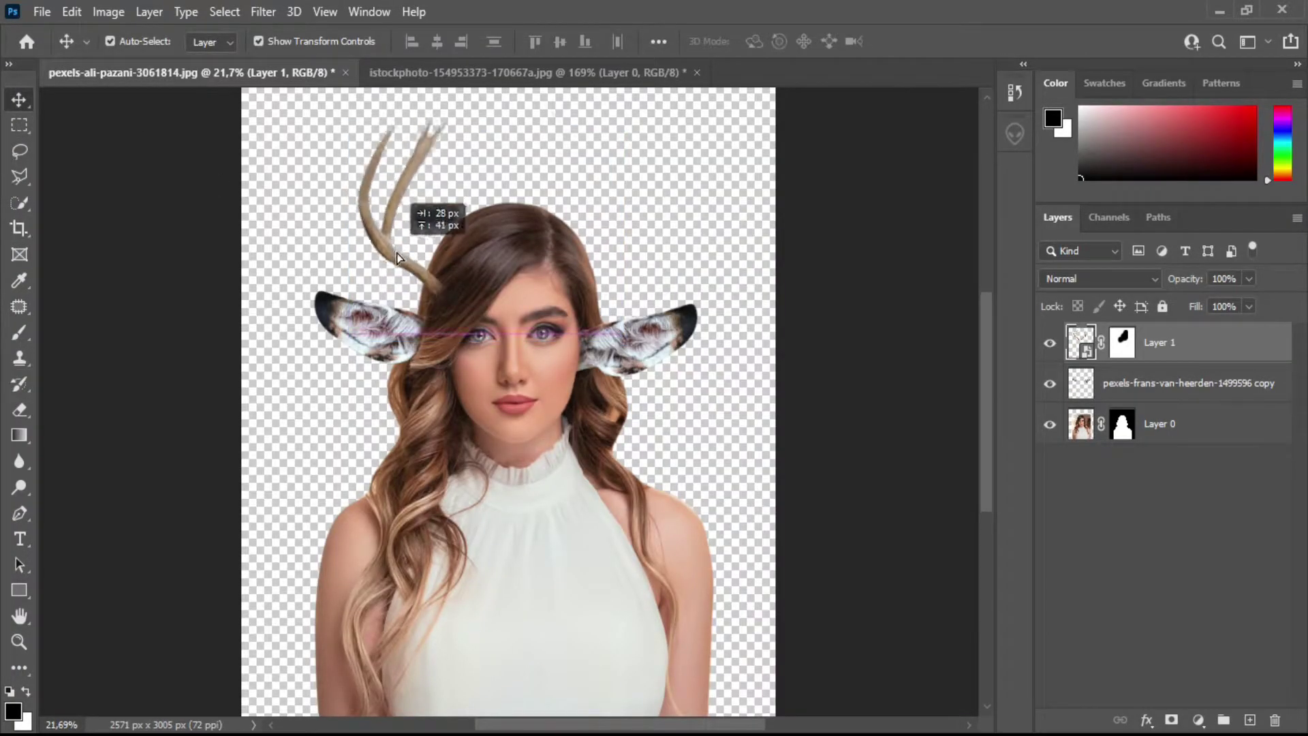
drag(355, 116, 319, 89)
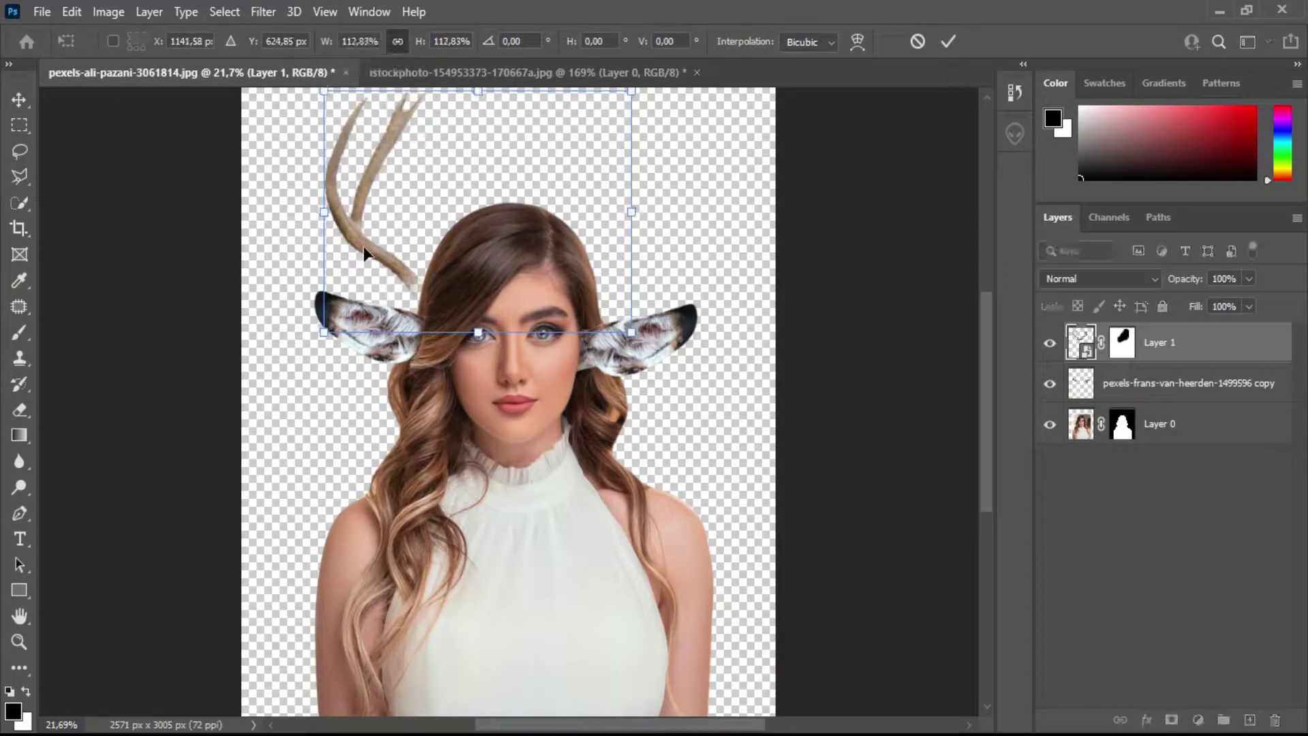
mouse_move(362, 247)
mouse_down()
mouse_move(387, 254)
mouse_move(374, 243)
mouse_up()
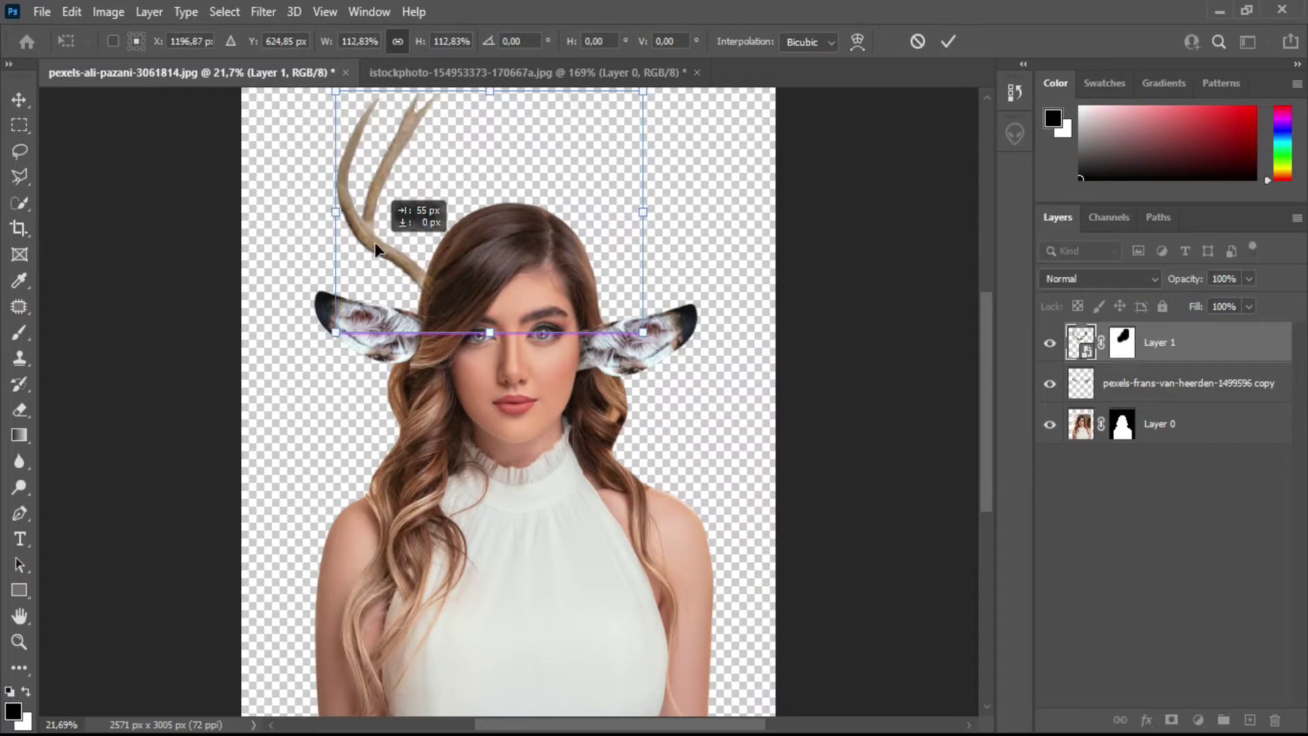
click(948, 42)
drag(366, 234, 375, 234)
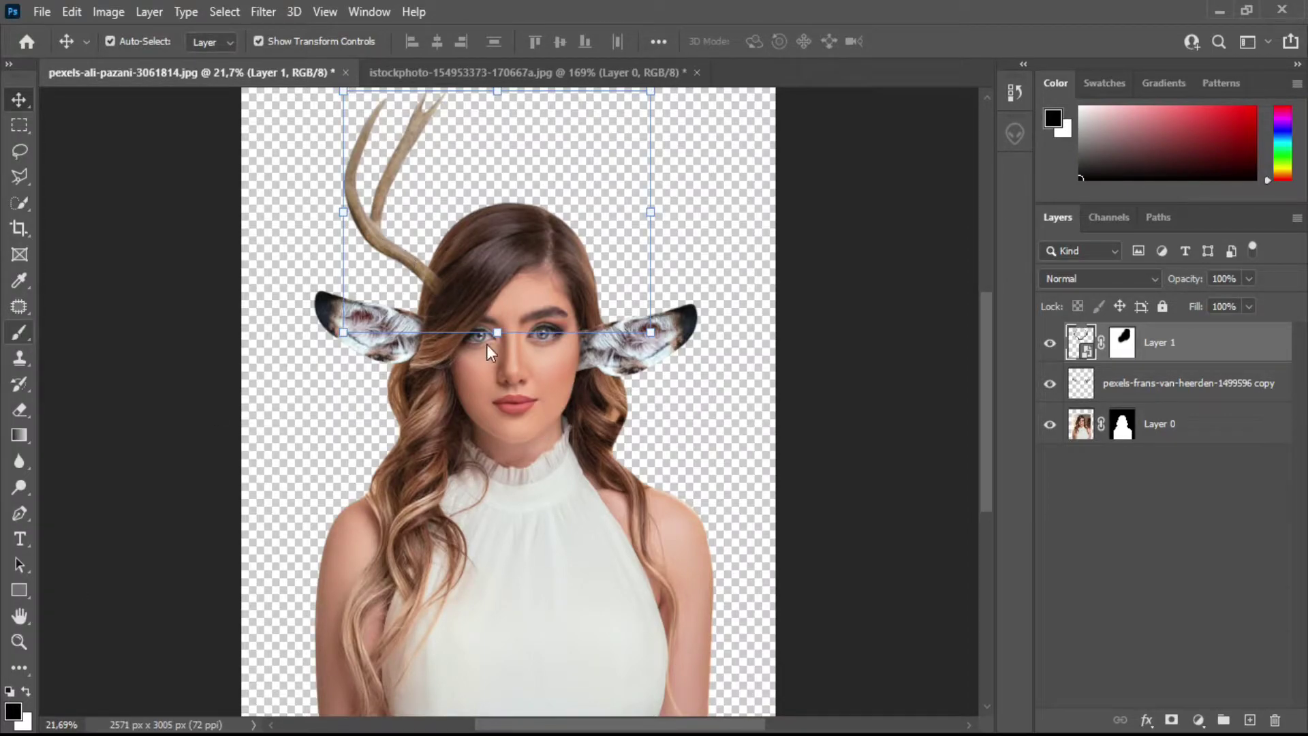
right_click(19, 333)
click(116, 370)
Select the brush, target Layer 1's mask, and zoom in on the antler.
right_click(31, 324)
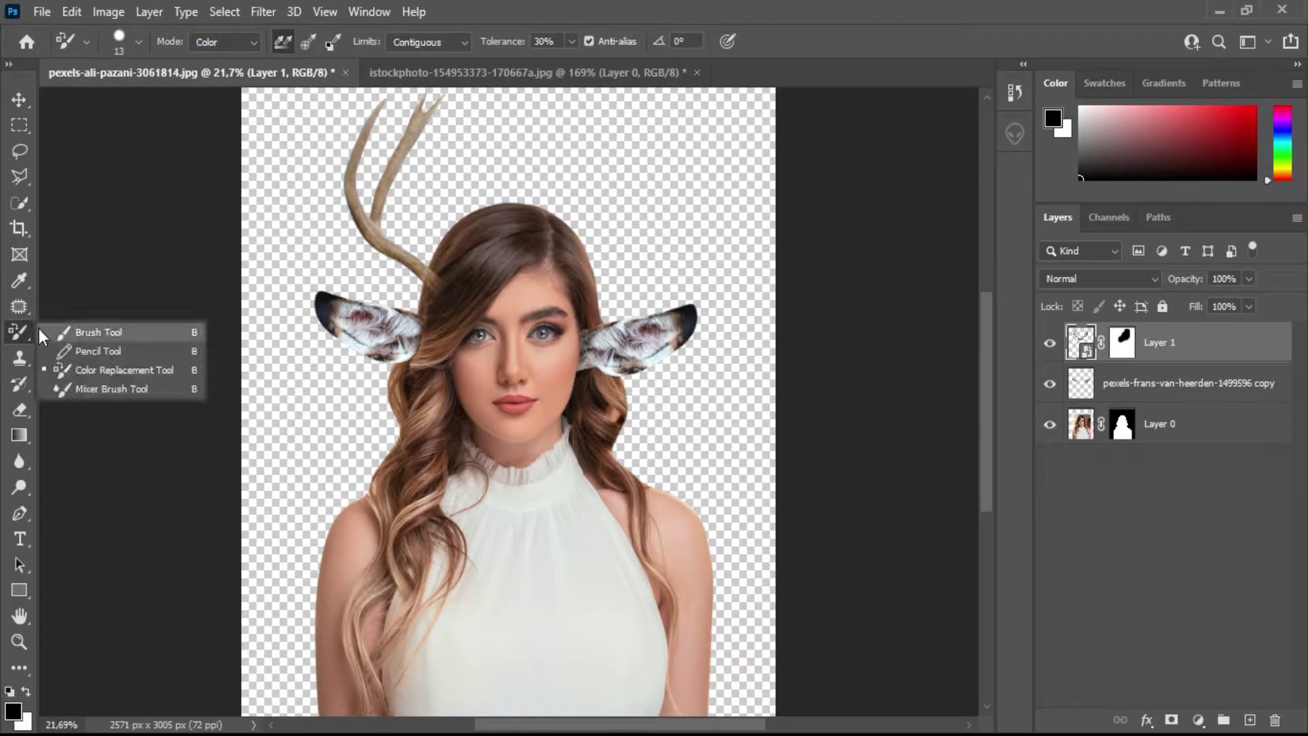
click(70, 332)
click(1117, 351)
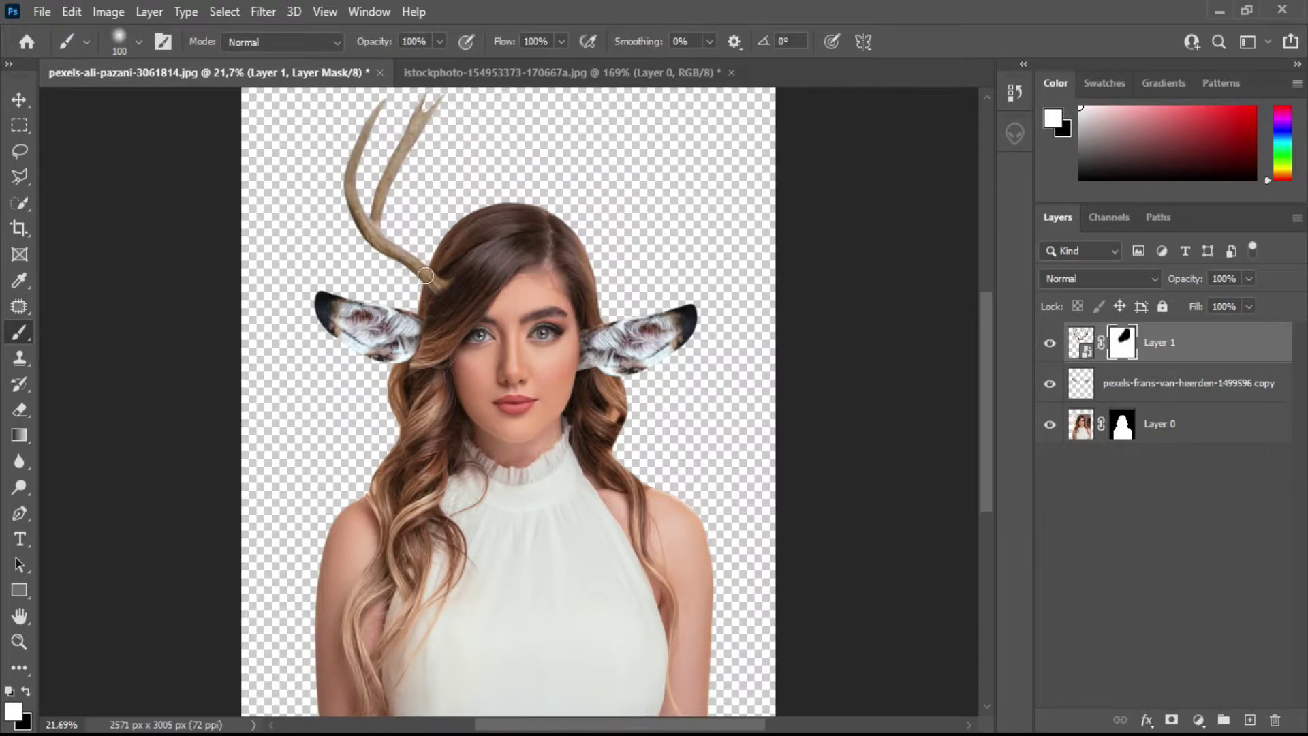
key(z)
click(436, 271)
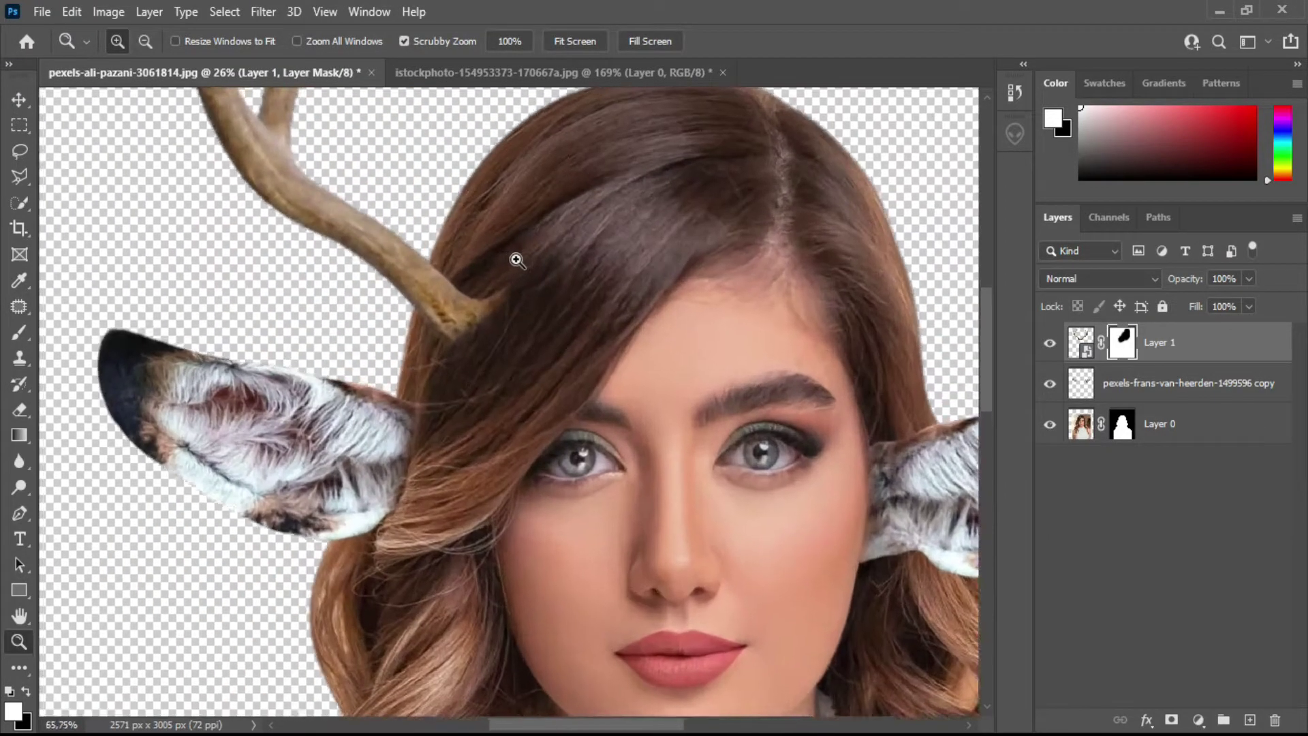
drag(435, 270, 538, 257)
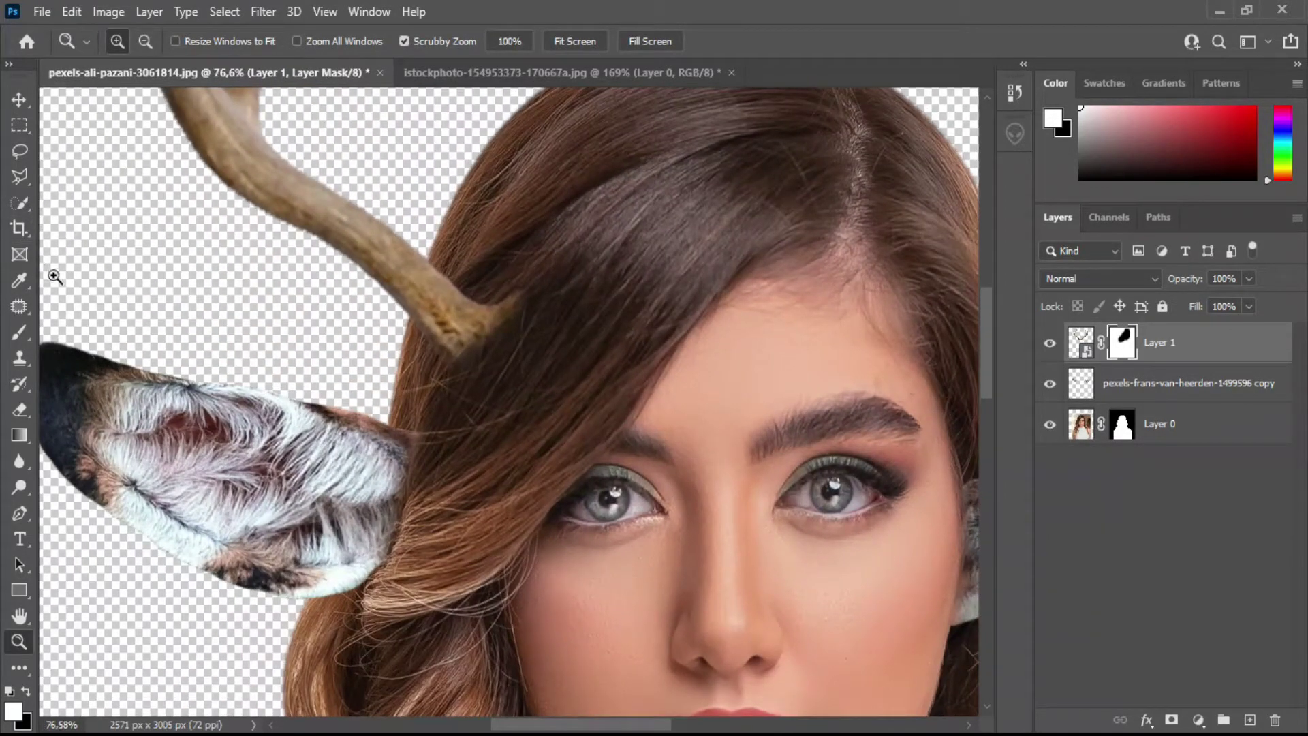
Erase the antler base over the hair on the mask with a 100 px eraser.
click(27, 341)
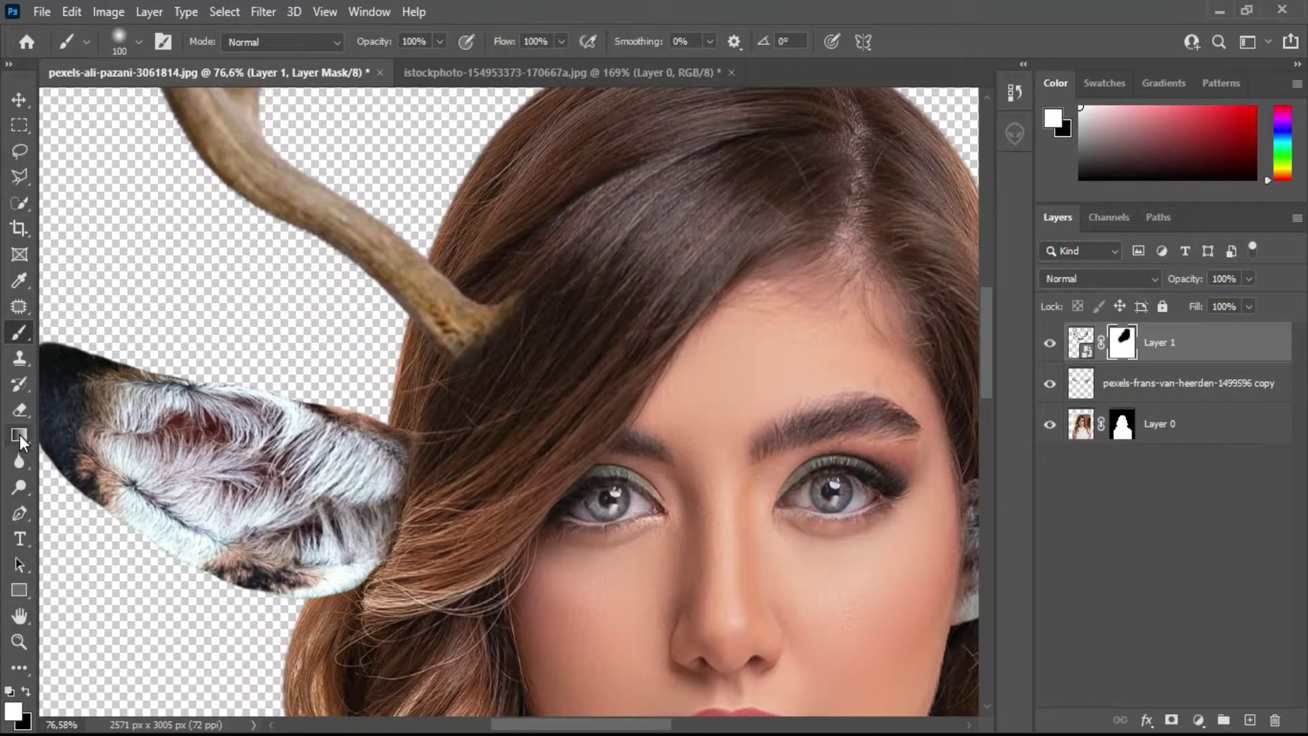
click(20, 414)
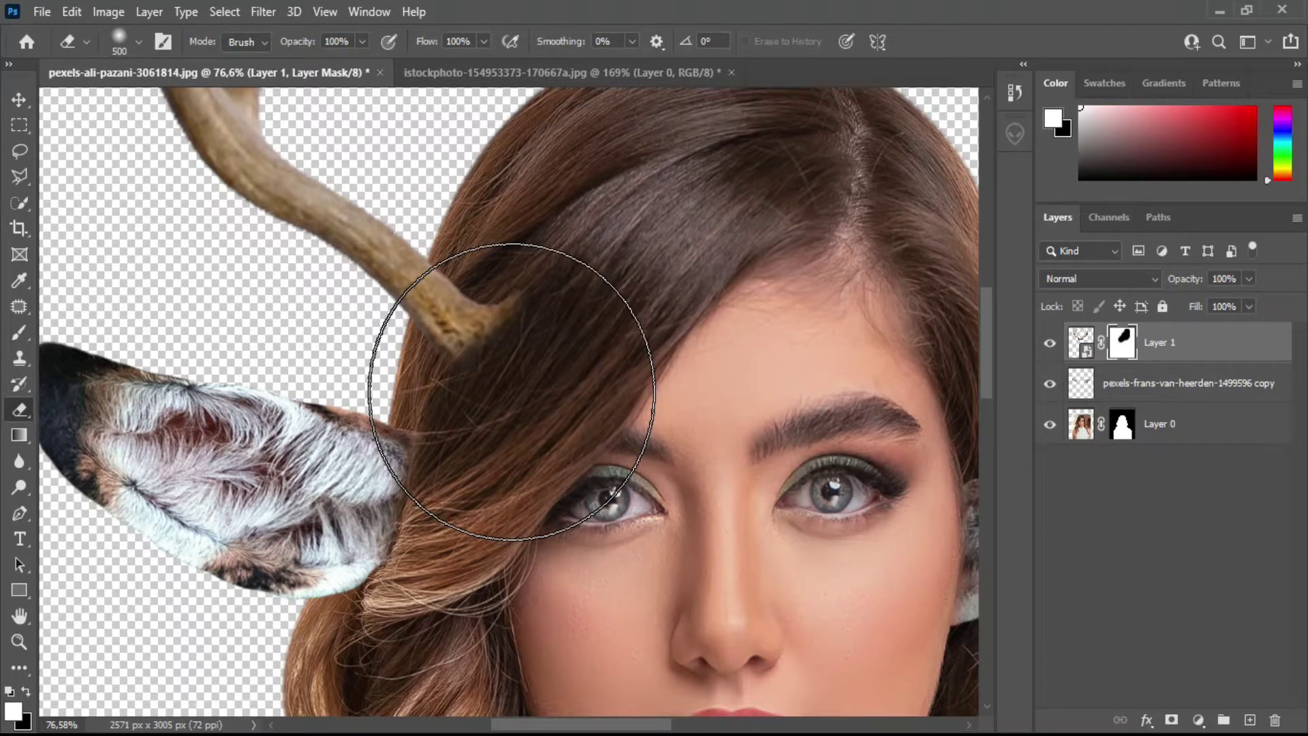
key(p)
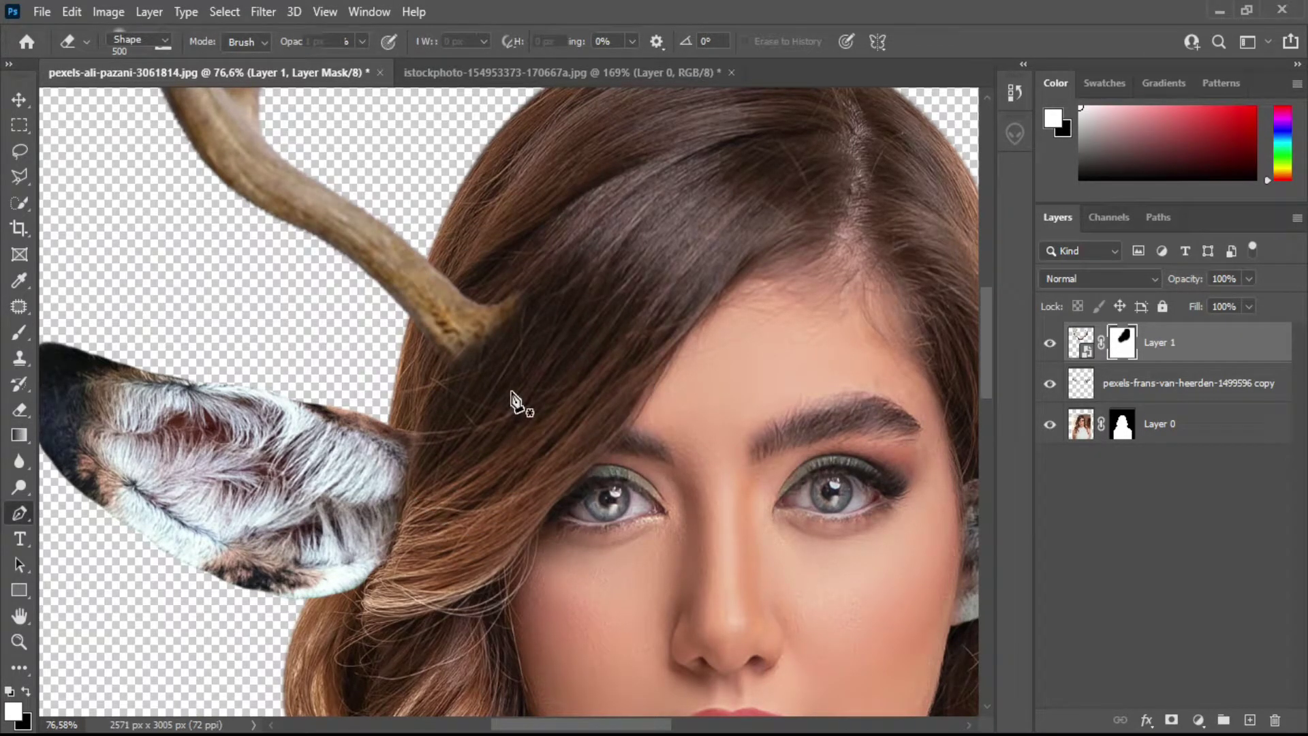
key(e)
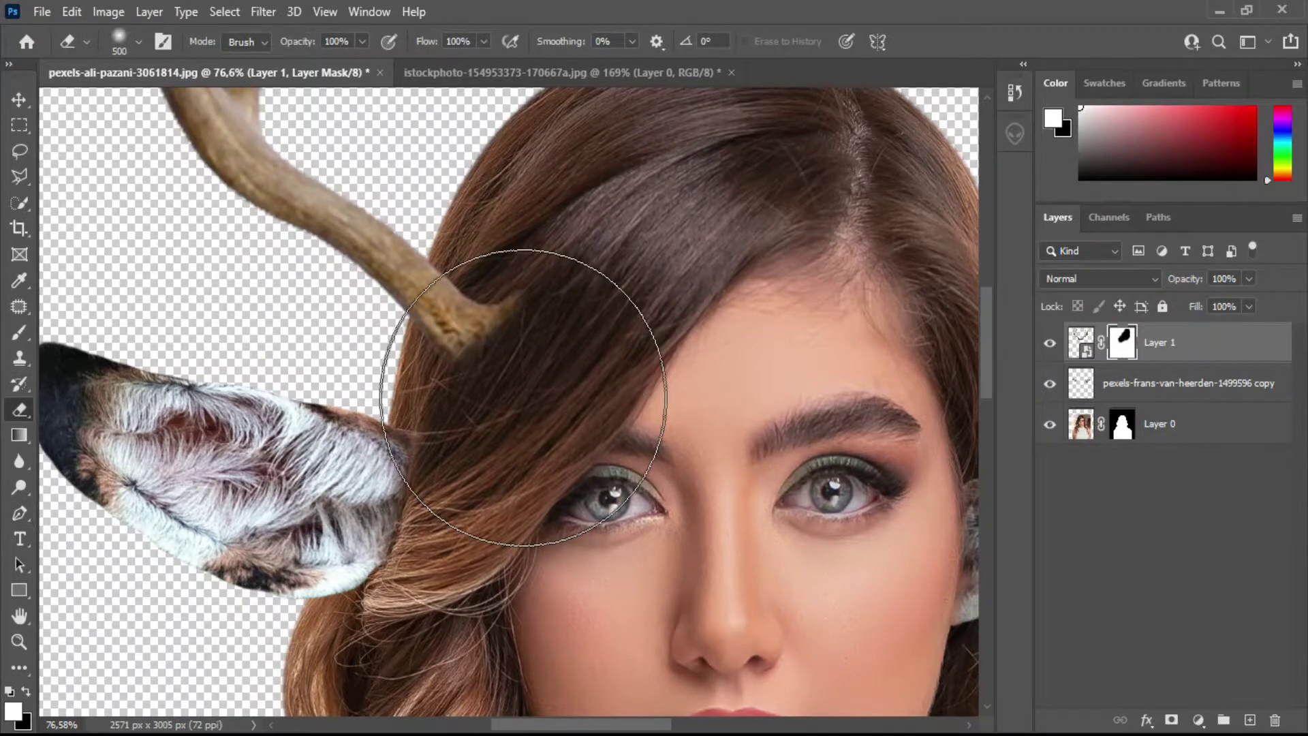
key(bracketleft)
key(bracketleft)
key(bracketleft)
mouse_move(458, 342)
mouse_down()
mouse_move(480, 332)
mouse_move(465, 290)
mouse_up()
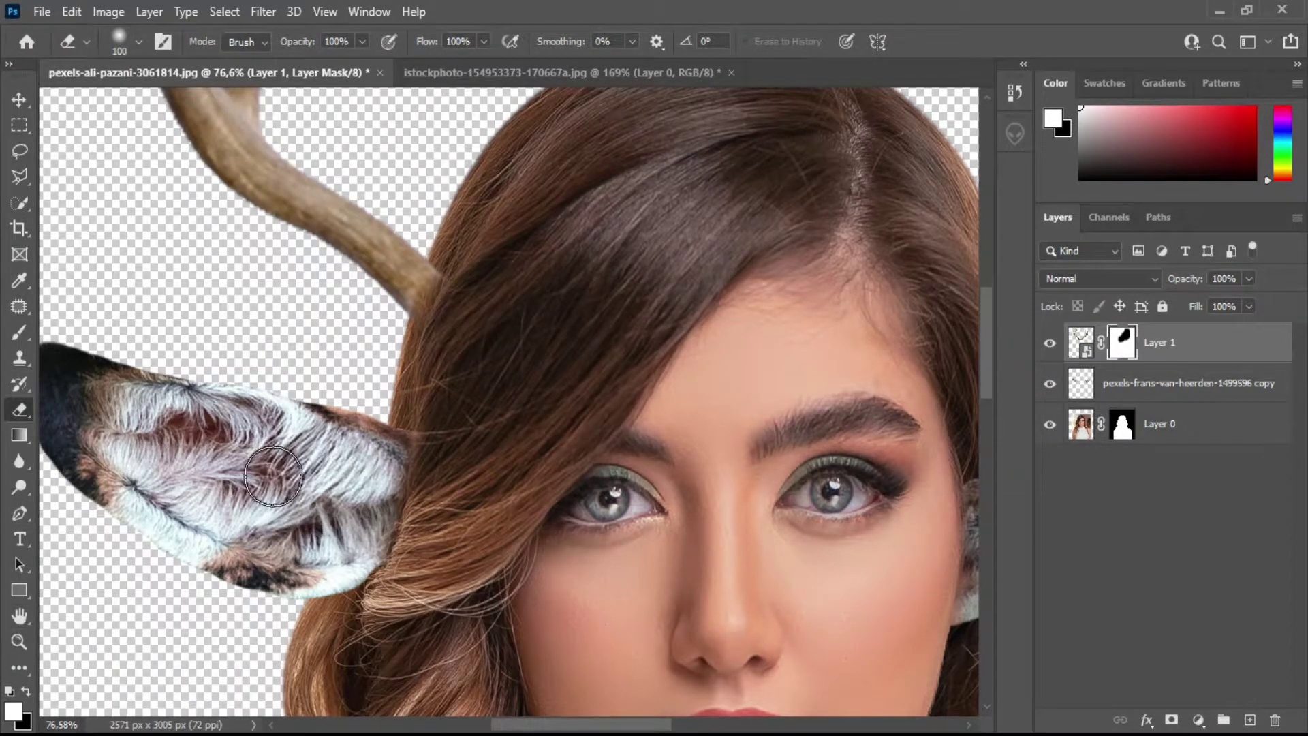
Zoom out to the whole image and drag the antler to the right.
key(v)
scroll(109, 164, down, 5)
drag(422, 292, 443, 306)
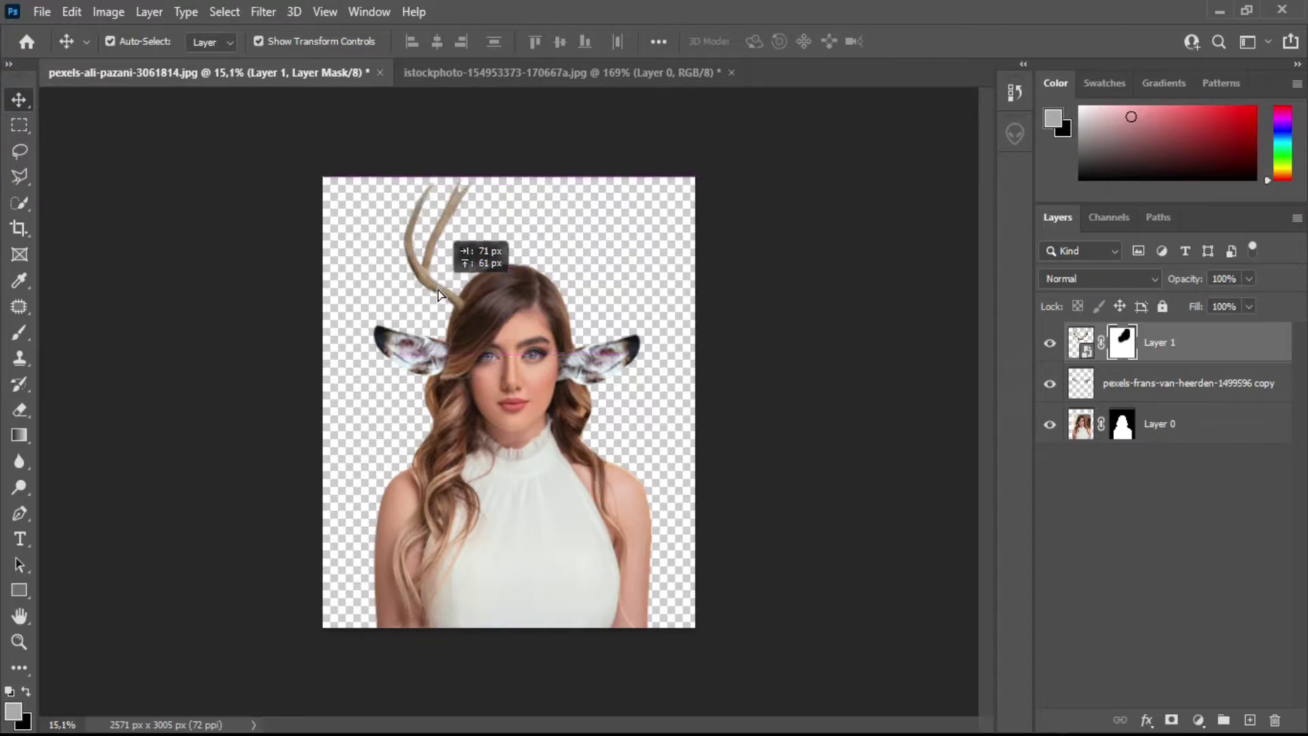
Settle the antler beside the hair and duplicate the antler layer.
mouse_move(444, 306)
mouse_down()
mouse_move(439, 293)
mouse_move(548, 298)
mouse_move(550, 451)
mouse_move(538, 436)
mouse_up()
click(14, 637)
click(1215, 349)
key(ctrl+j)
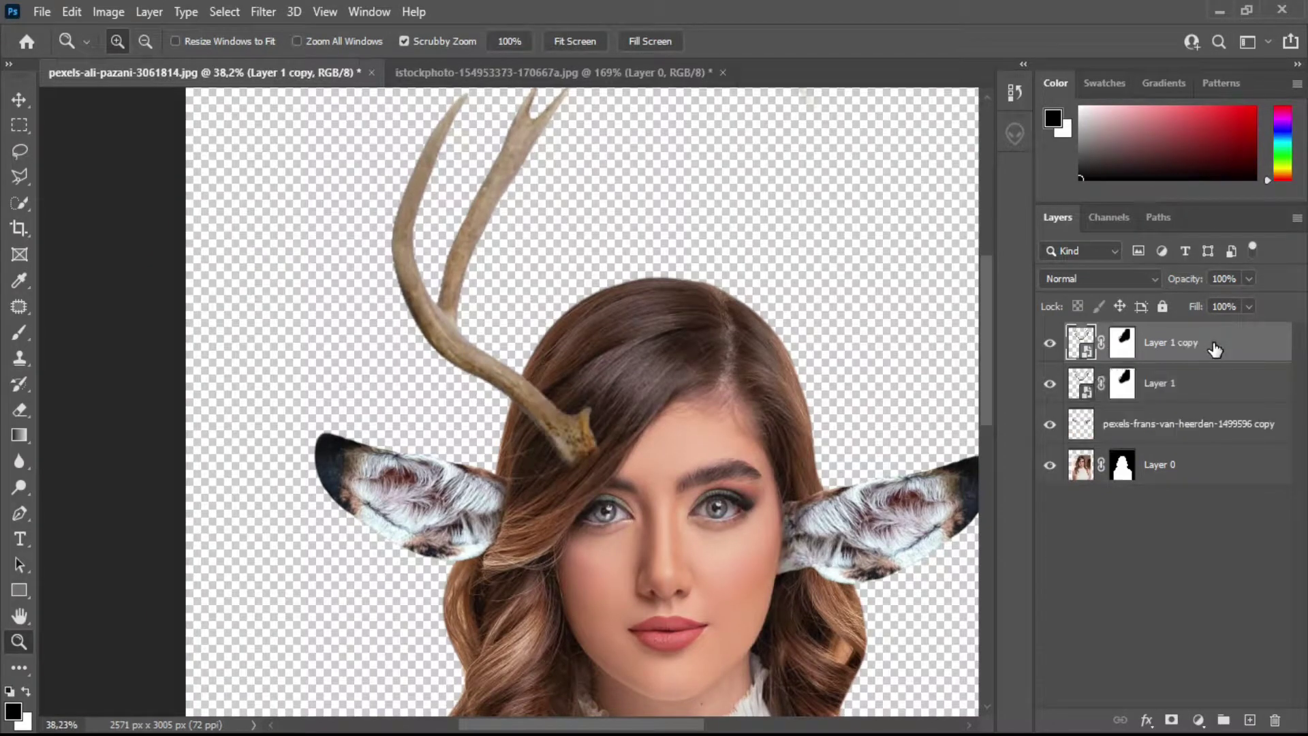
click(22, 100)
Flip the antler copy horizontally, then delete that mirrored copy.
click(1217, 37)
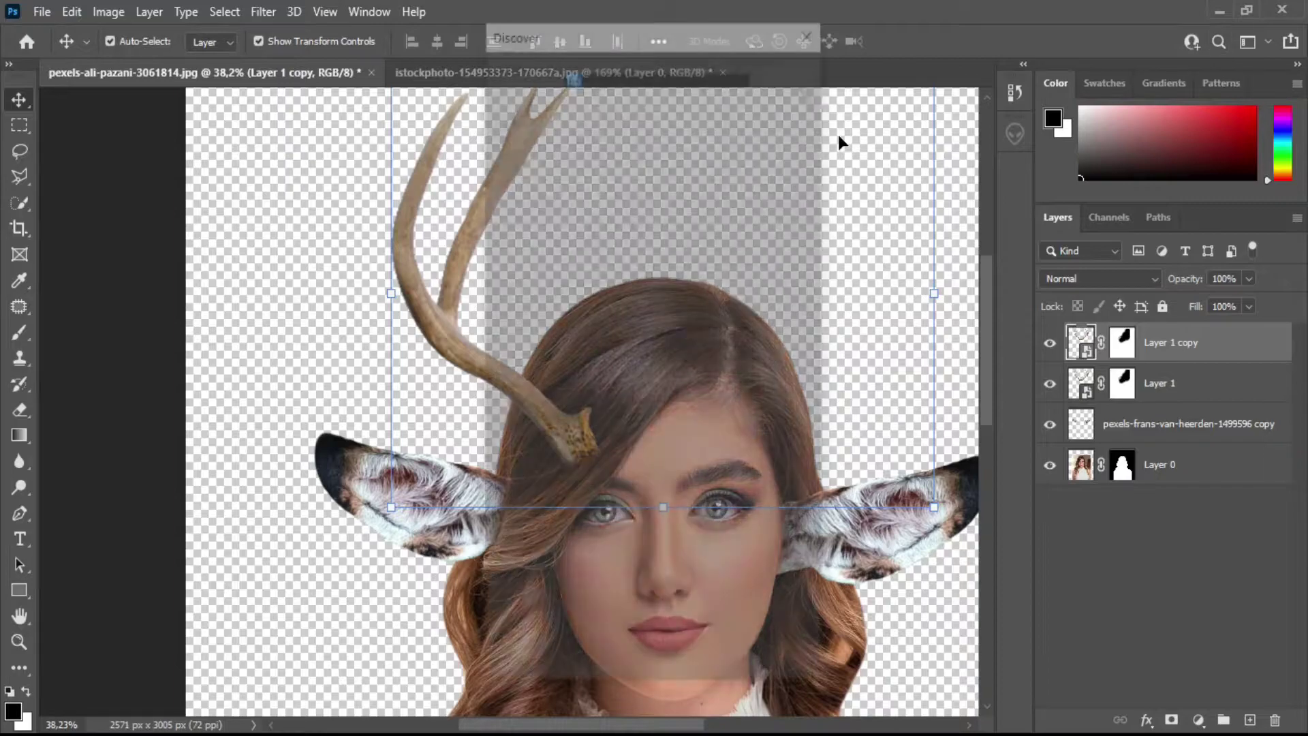
text(flip)
click(674, 298)
click(811, 28)
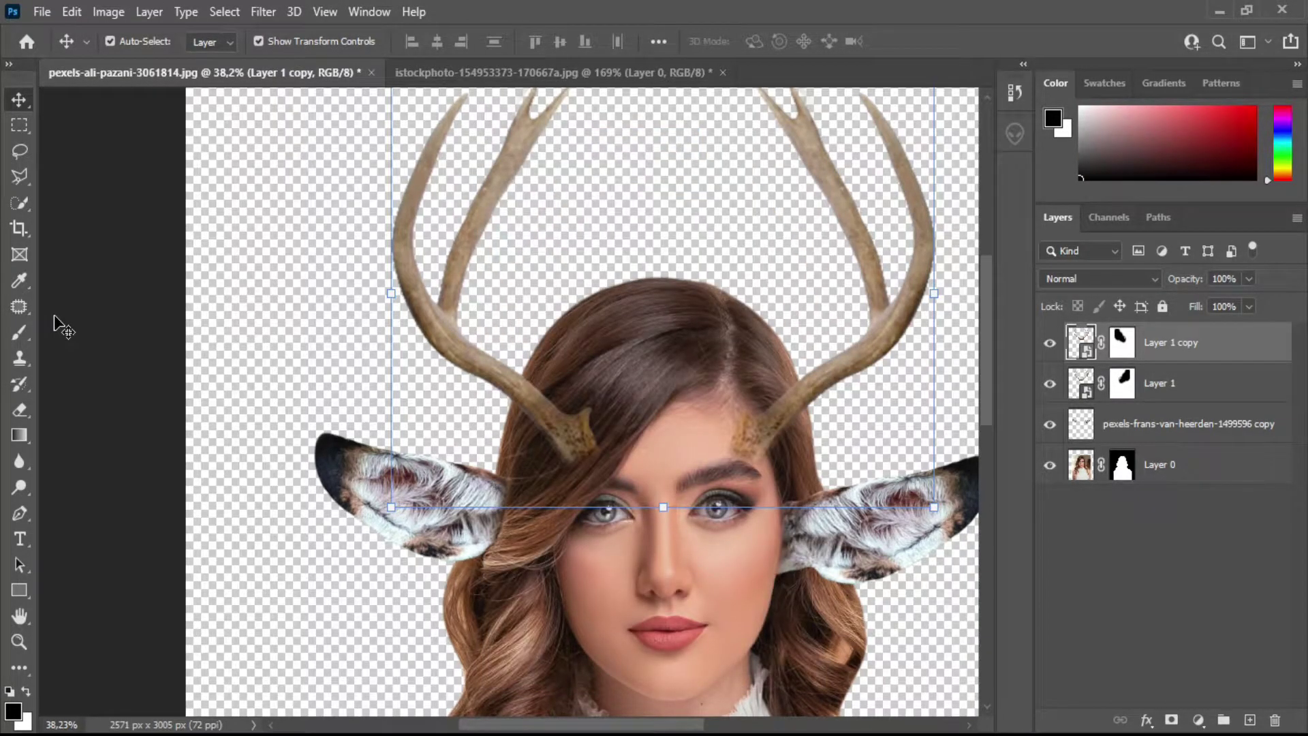
click(19, 641)
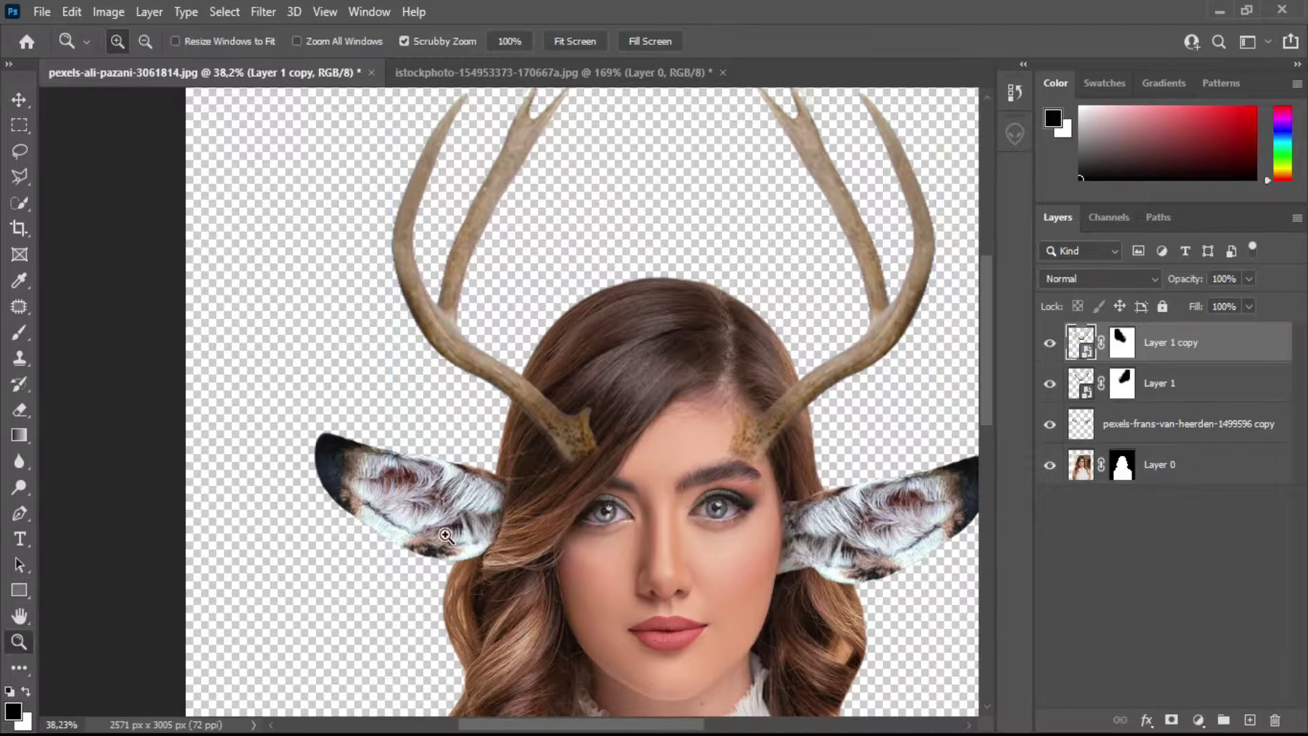
mouse_move(436, 540)
mouse_down()
mouse_move(371, 540)
mouse_move(409, 542)
mouse_up()
key(Delete)
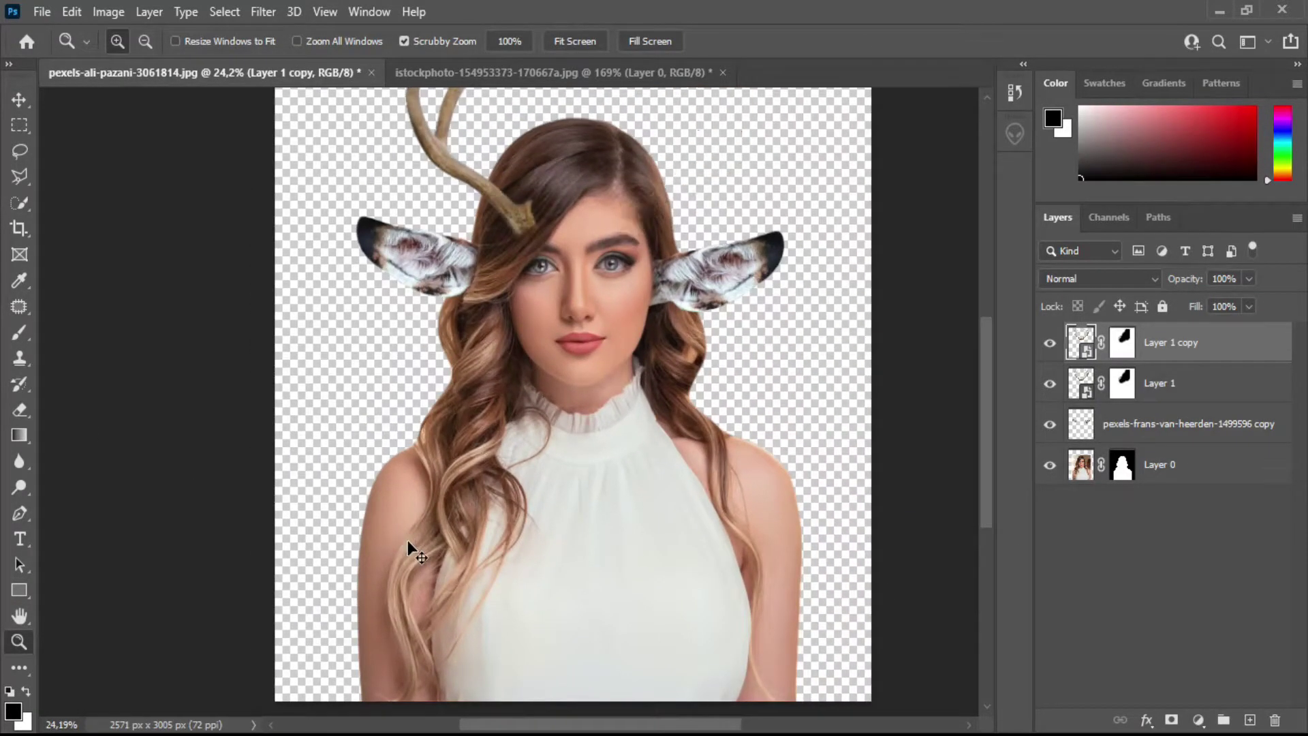
scroll(454, 379, up, 2)
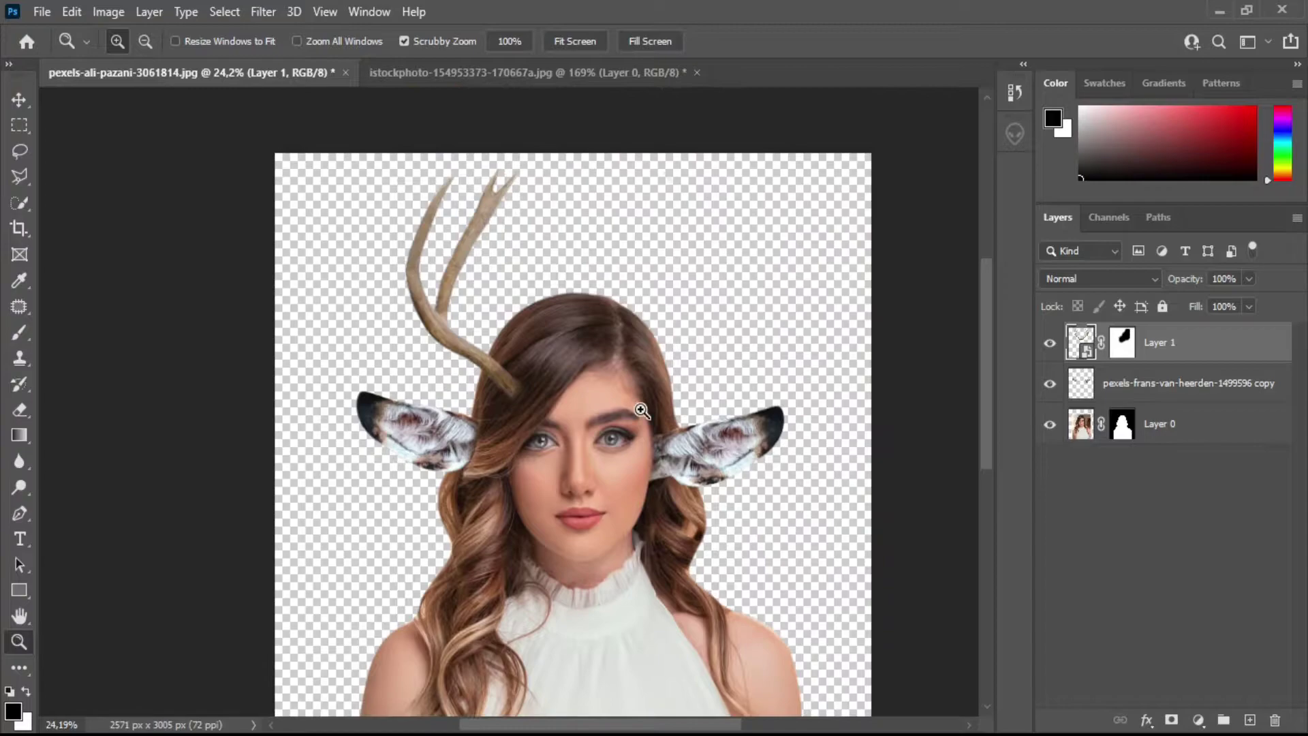
Duplicate the antler again, flip it horizontally, and convert the copy to a smart object.
key(ctrl+j)
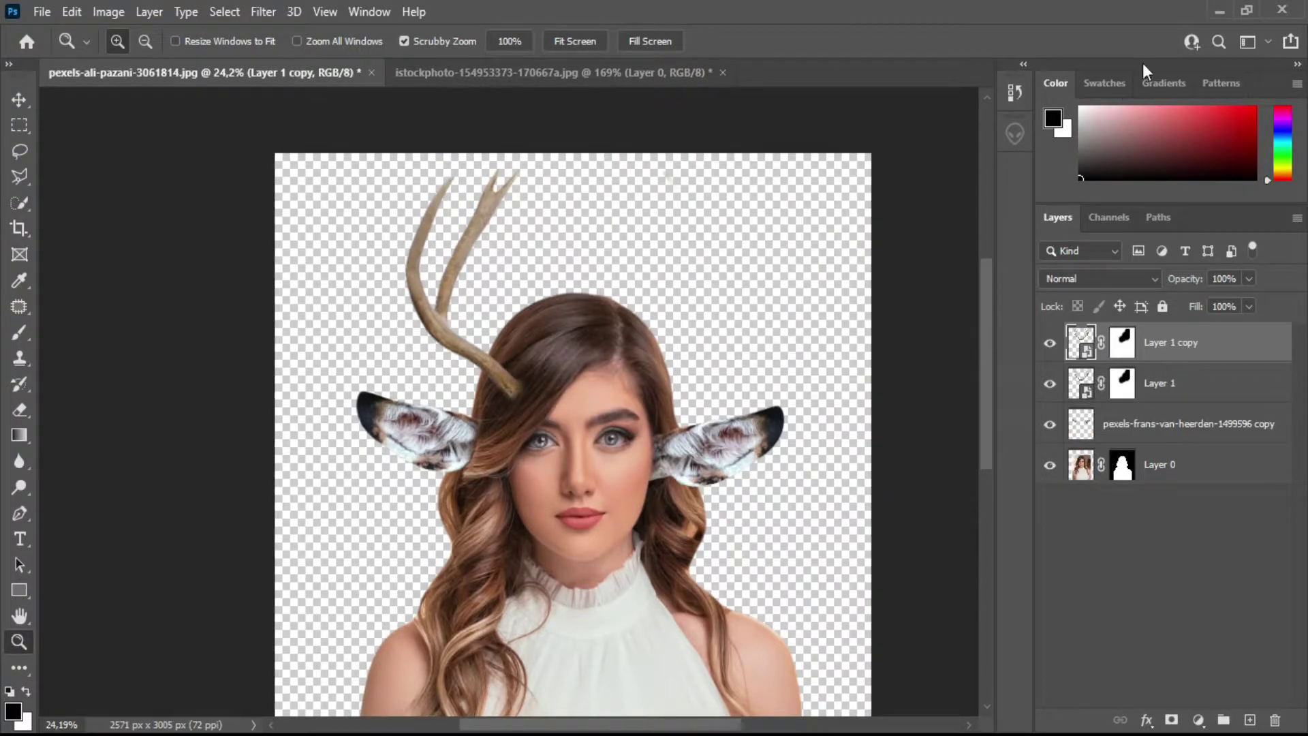
key(ctrl+f)
text(flip)
click(713, 300)
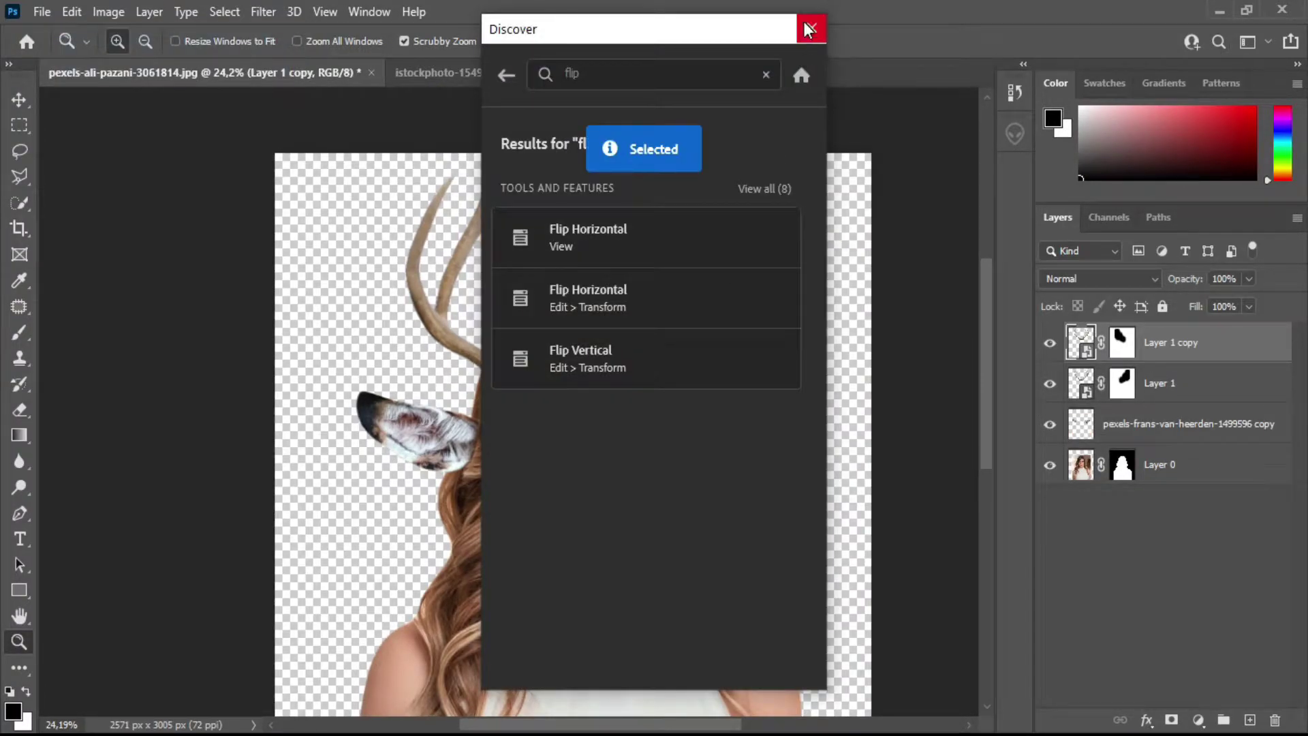
click(809, 29)
key(v)
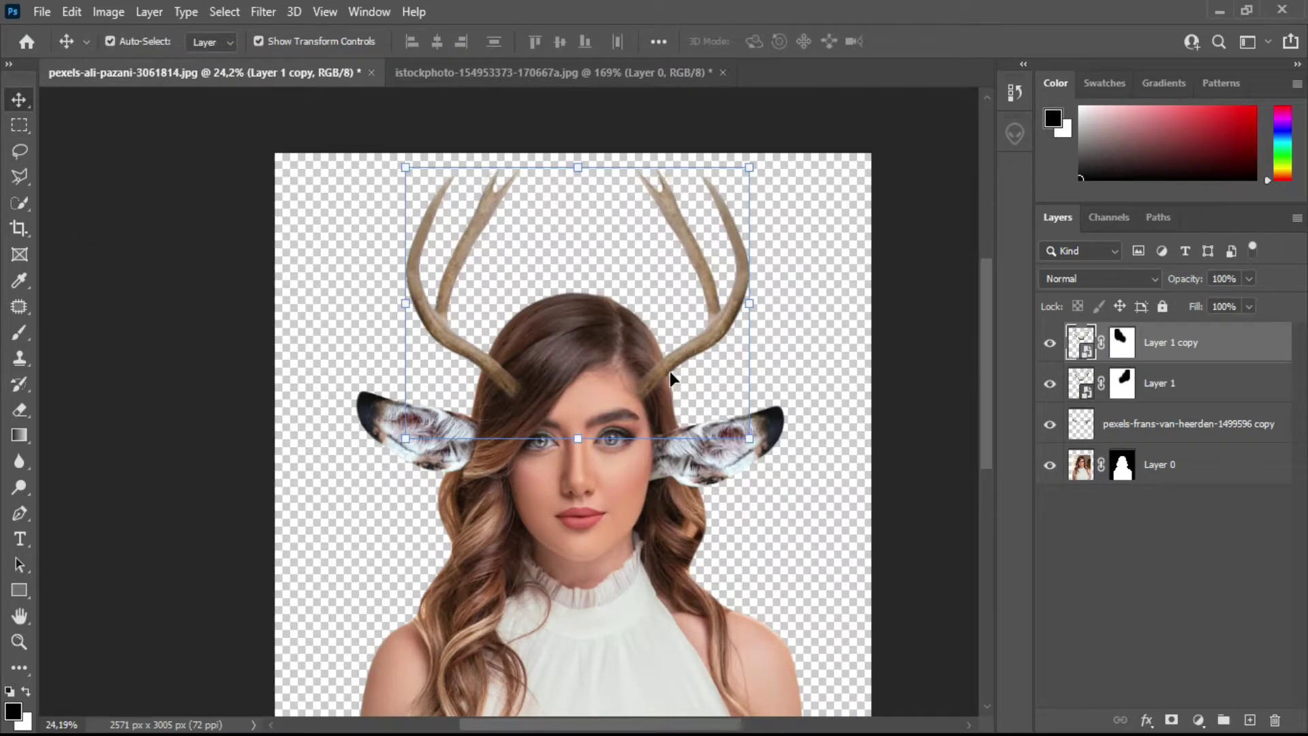
right_click(1188, 343)
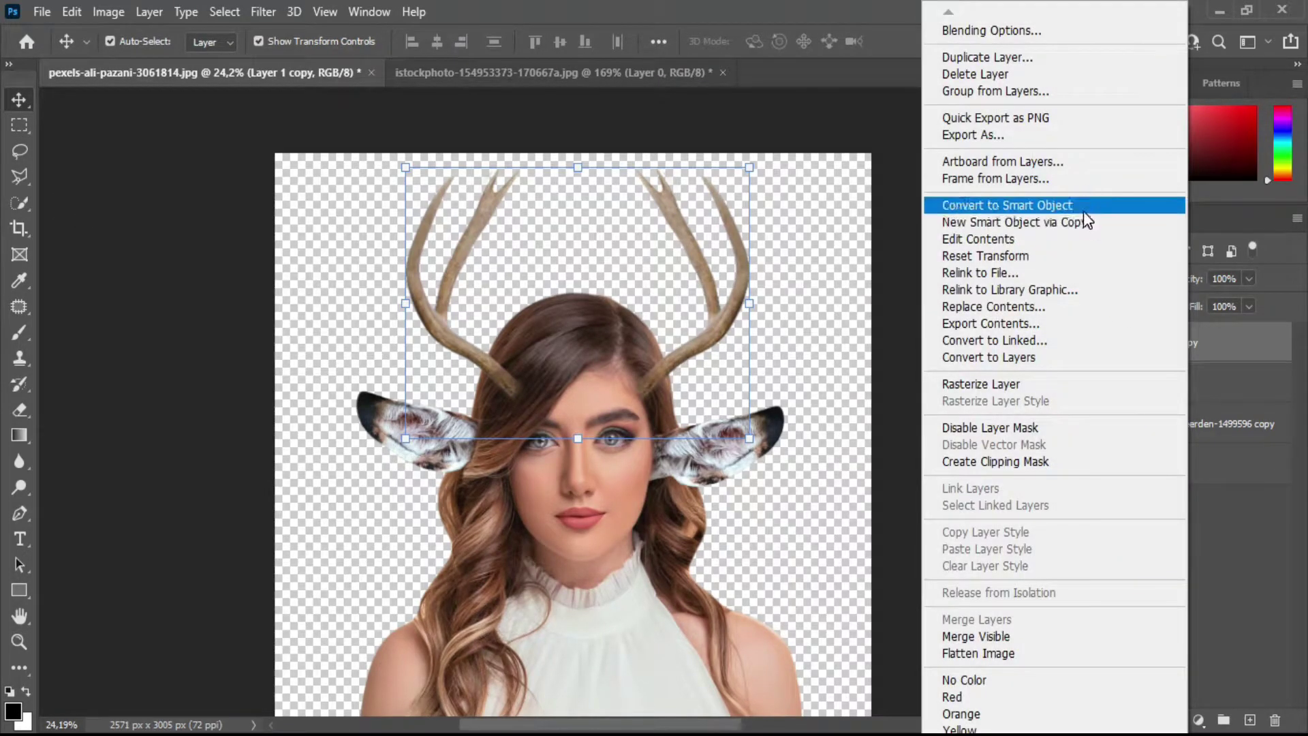
click(1084, 208)
Shift the mirrored antler left and down to the hairline, then zoom in on its base.
drag(673, 364, 647, 373)
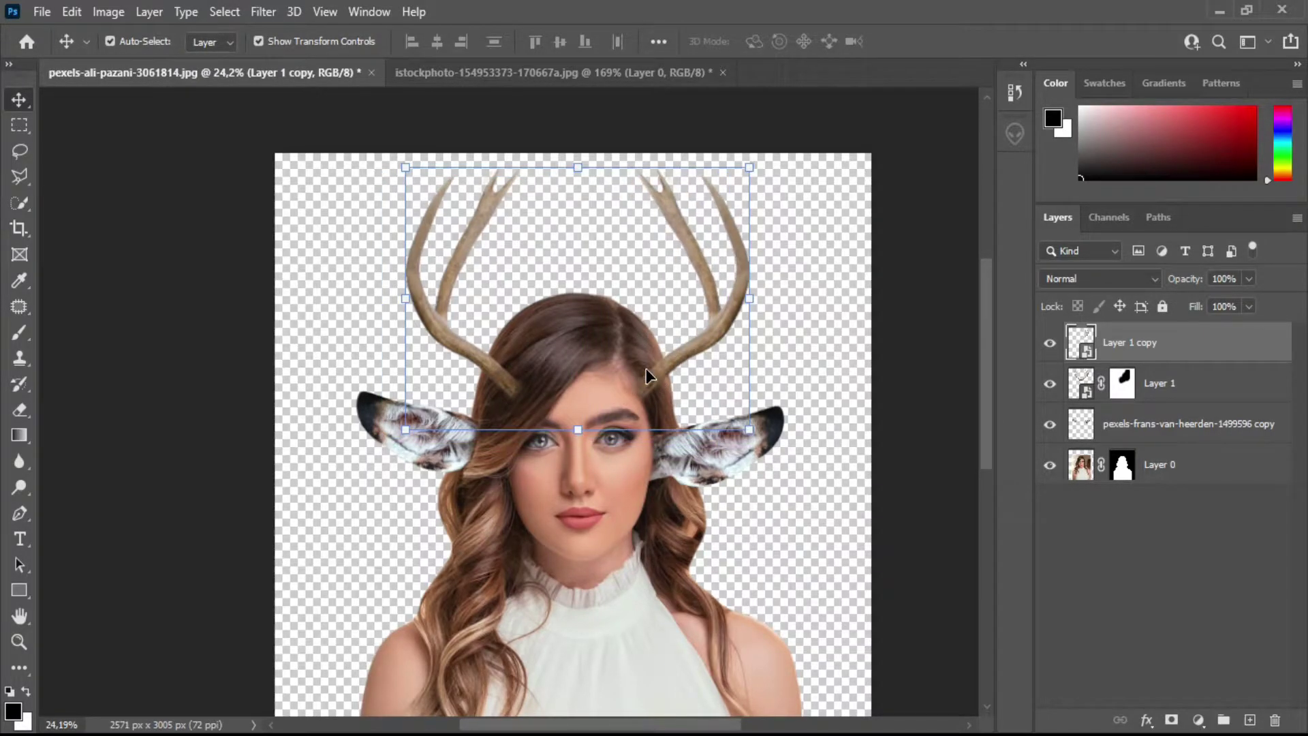
drag(660, 368, 637, 378)
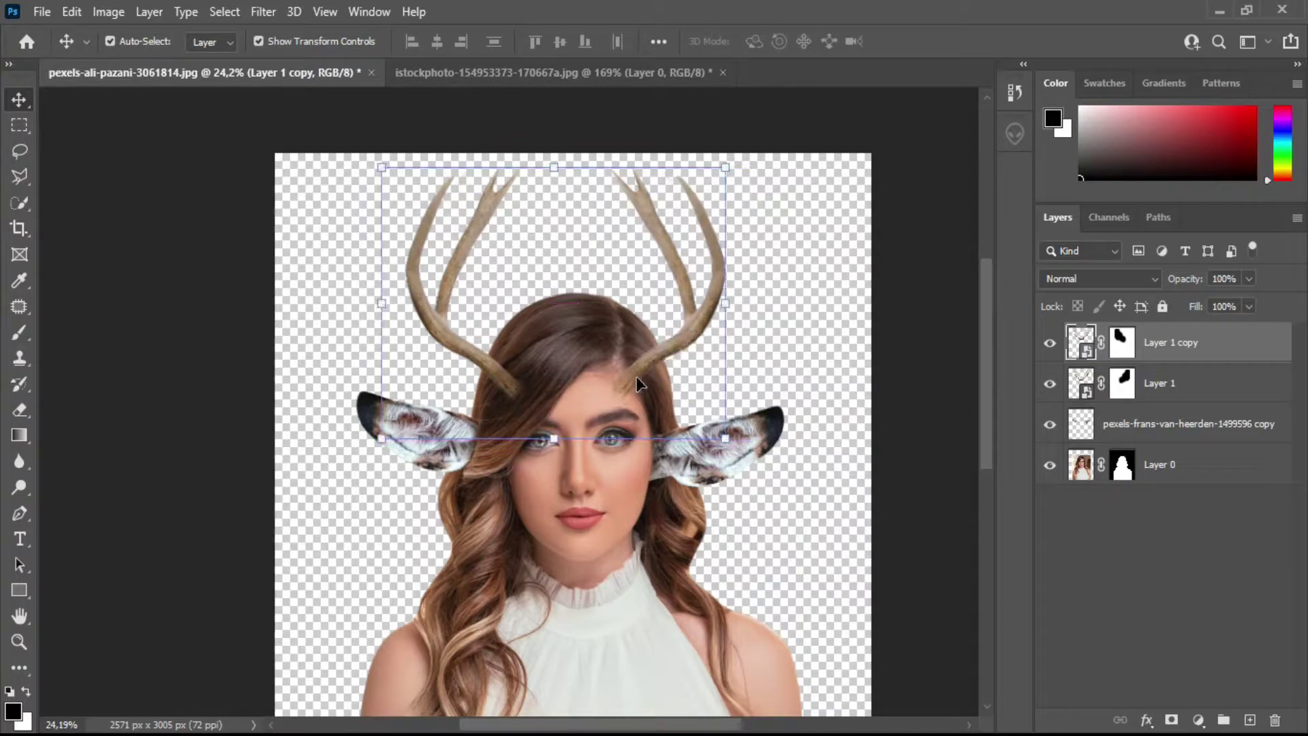
key(z)
drag(643, 378, 764, 327)
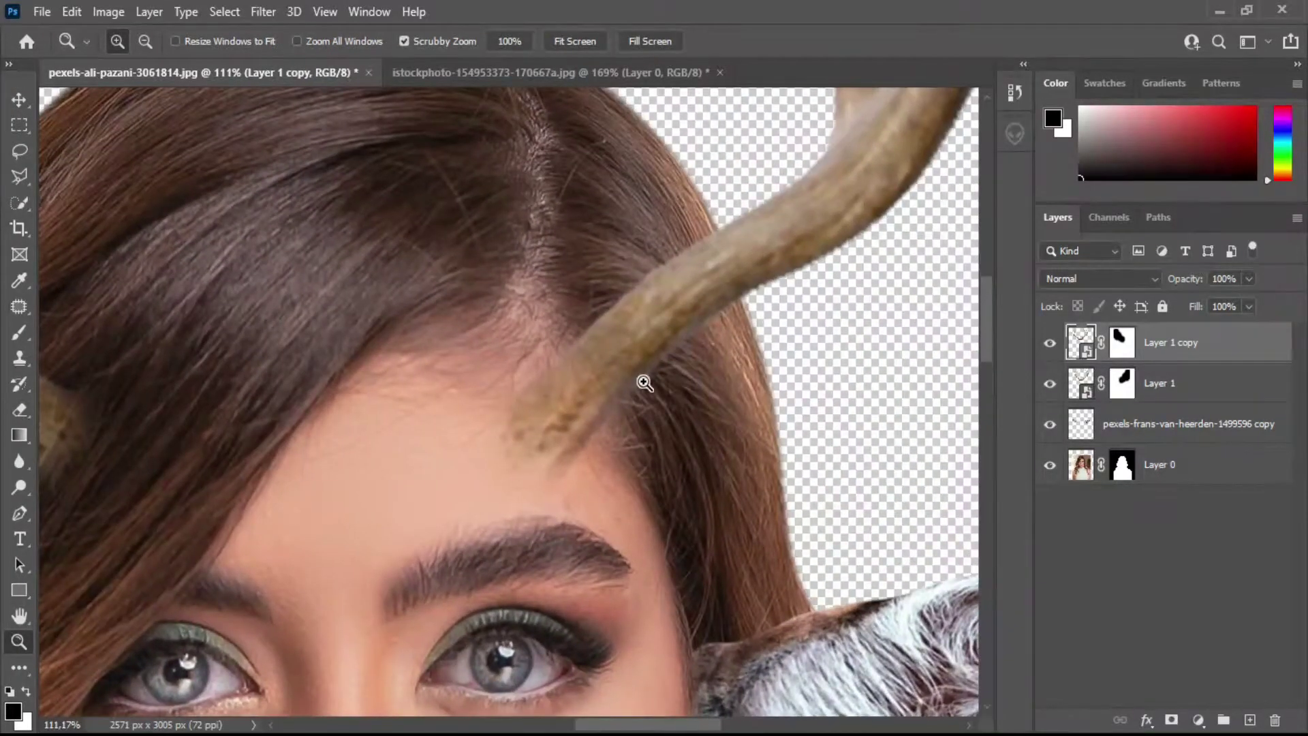
Paint on the Layer 1 copy mask to blend the right horn base, redoing one stroke.
click(20, 335)
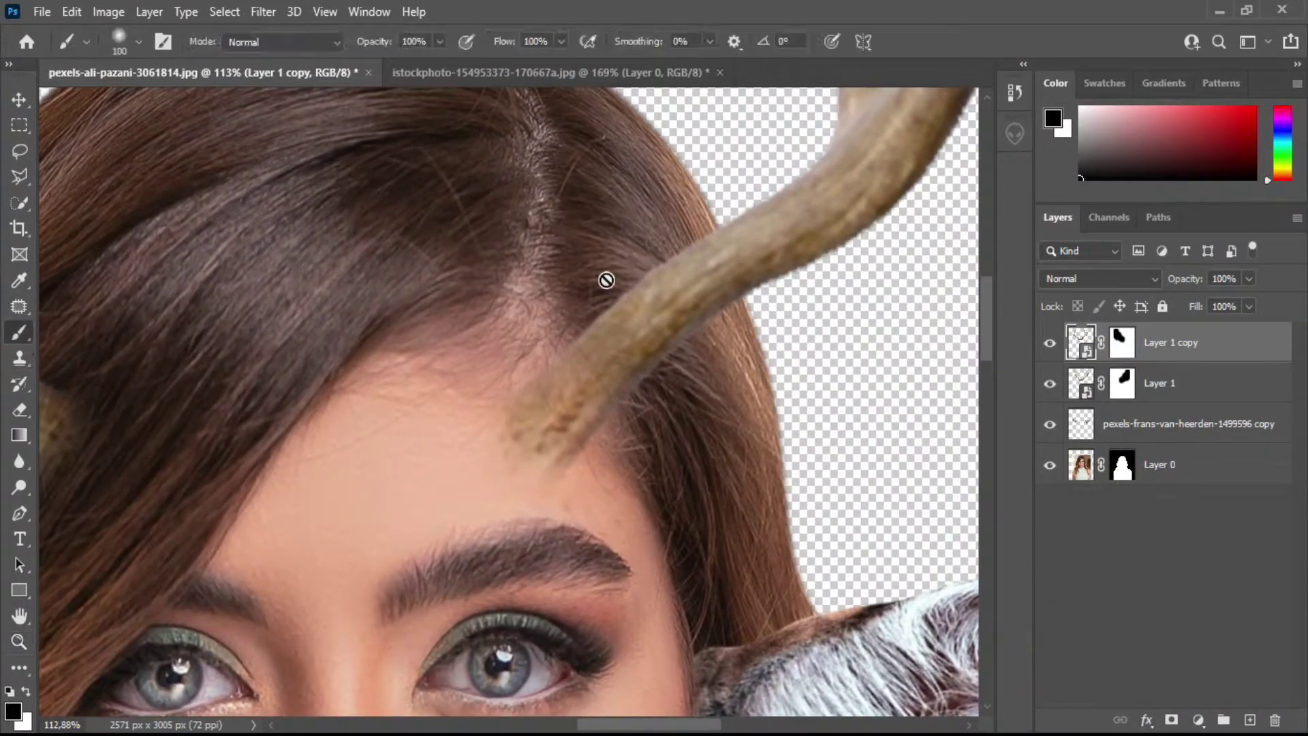
click(1122, 342)
drag(600, 381, 572, 401)
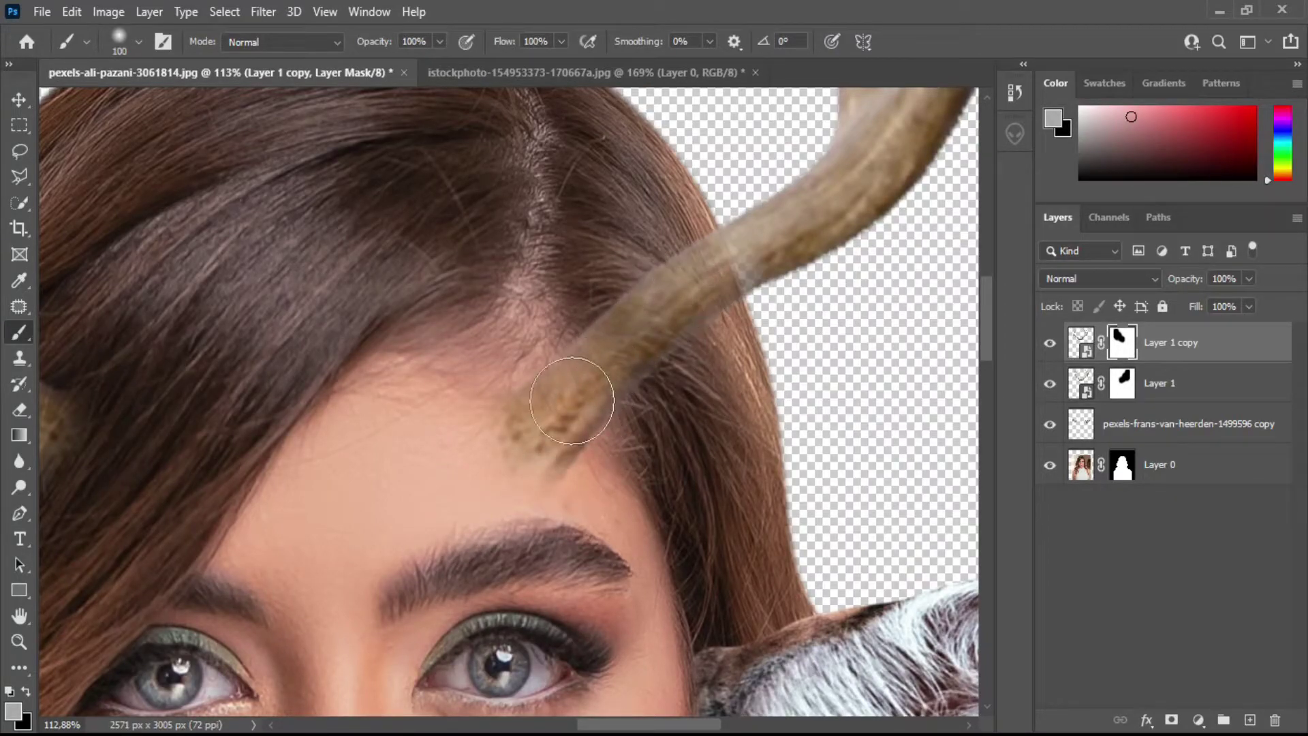
key(ctrl+z)
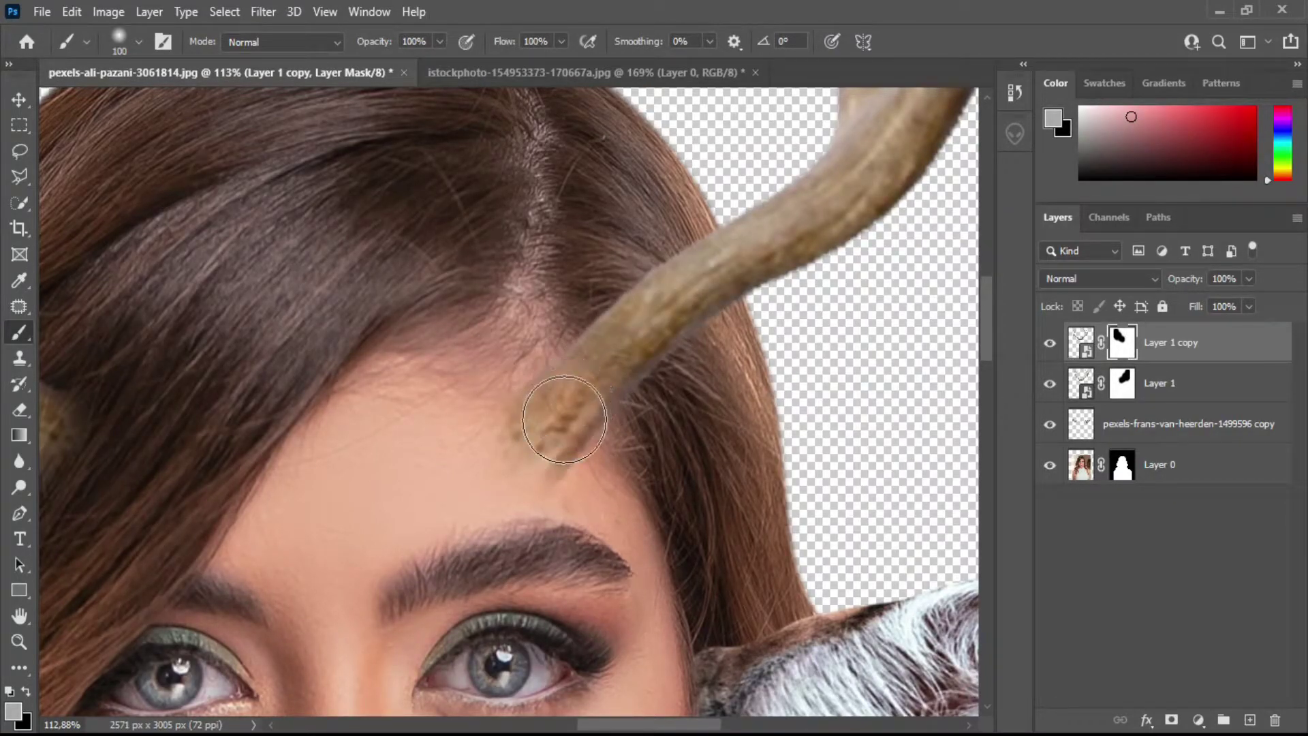
mouse_move(565, 419)
mouse_down()
mouse_move(534, 400)
mouse_move(525, 432)
mouse_up()
Zoom in on the forehead and horn base and switch the painting colour to black.
click(19, 641)
scroll(359, 540, down, 5)
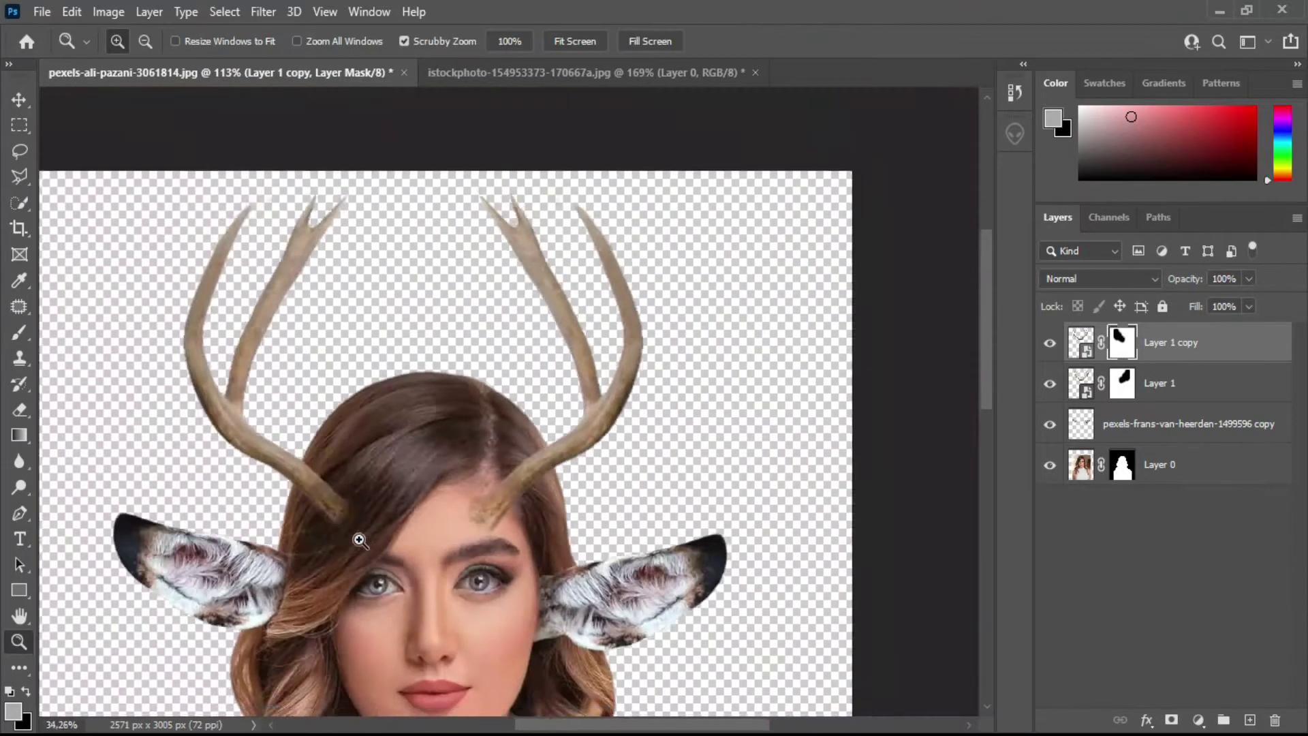
scroll(360, 540, down, 3)
scroll(538, 300, up, 1)
scroll(512, 405, down, 2)
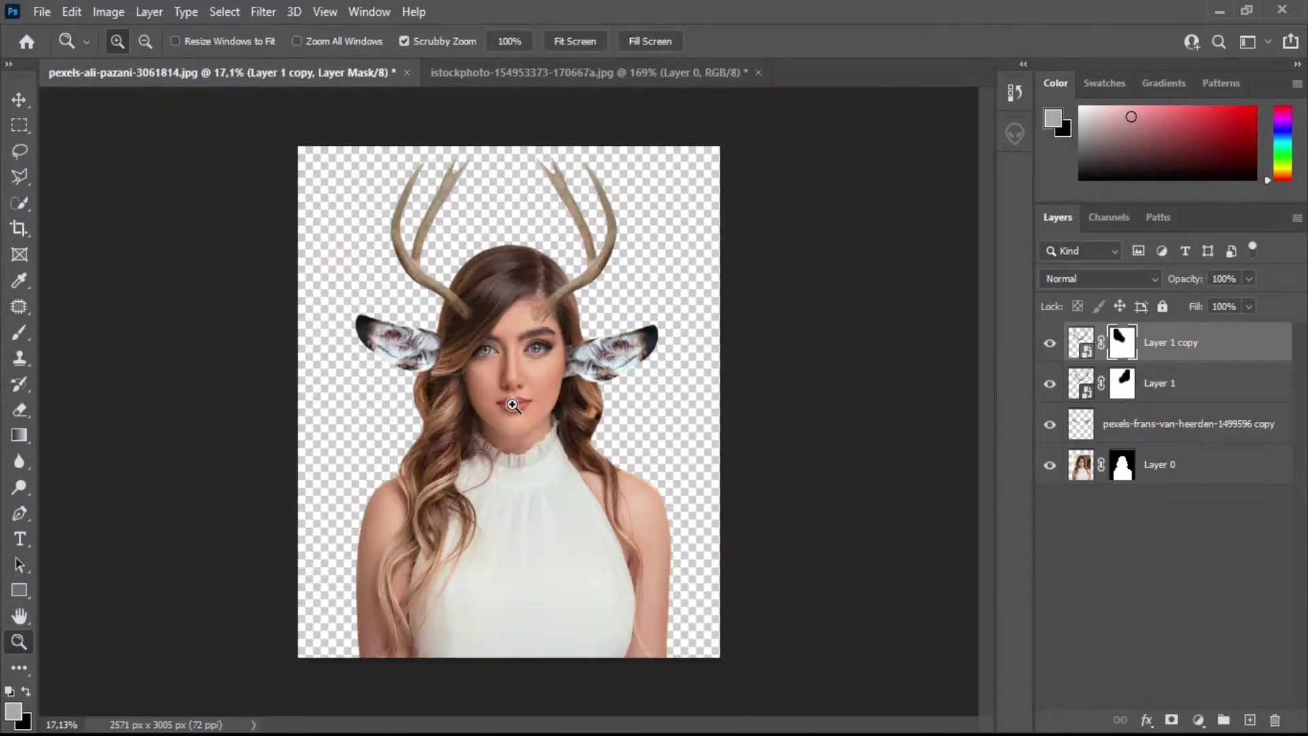
drag(531, 315, 760, 177)
key(x)
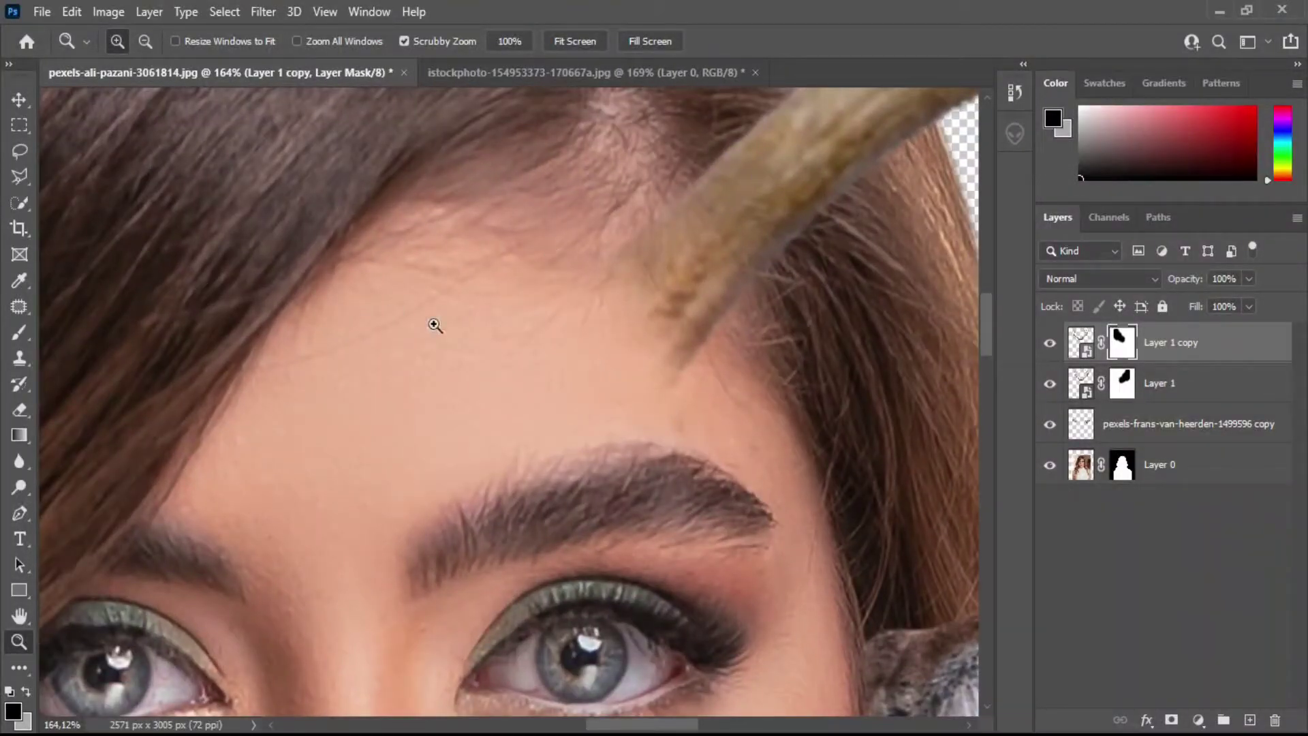
drag(435, 326, 747, 320)
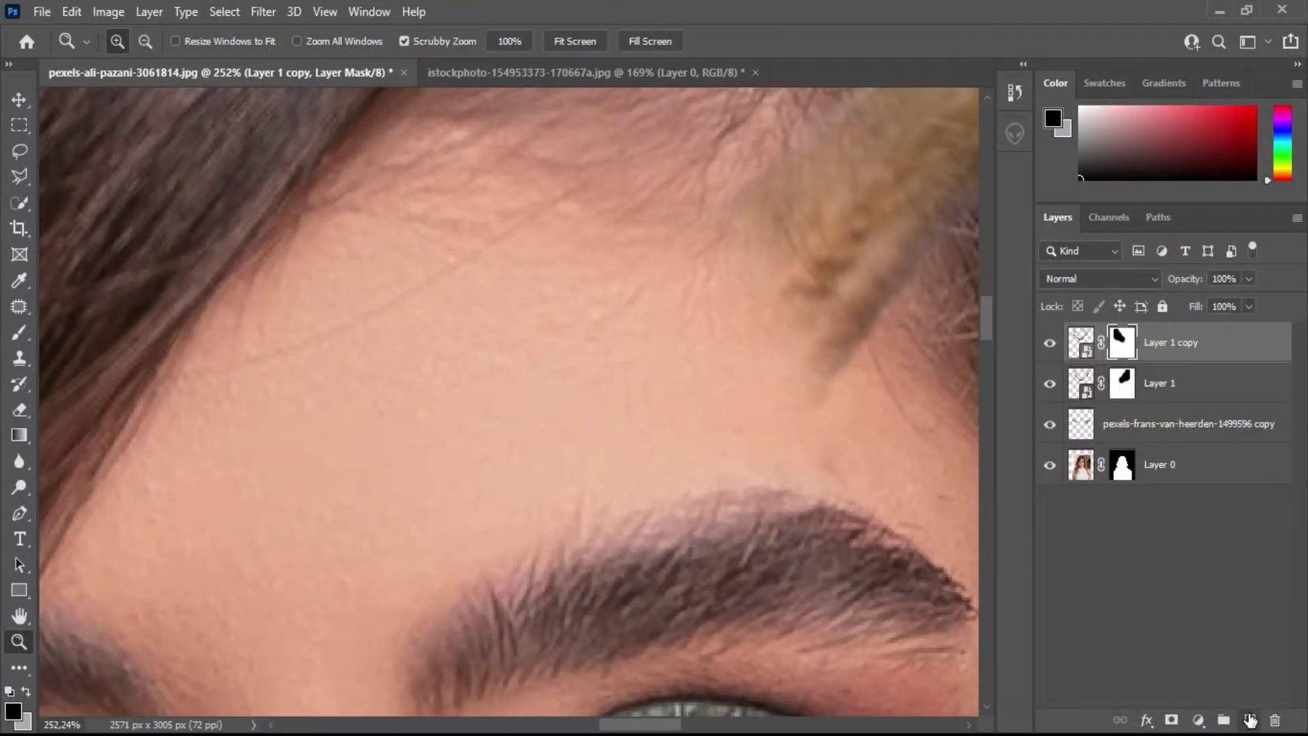
Paint a soft black shadow on the forehead on a new layer and lower its opacity.
click(1249, 720)
key(ctrl+bracketleft)
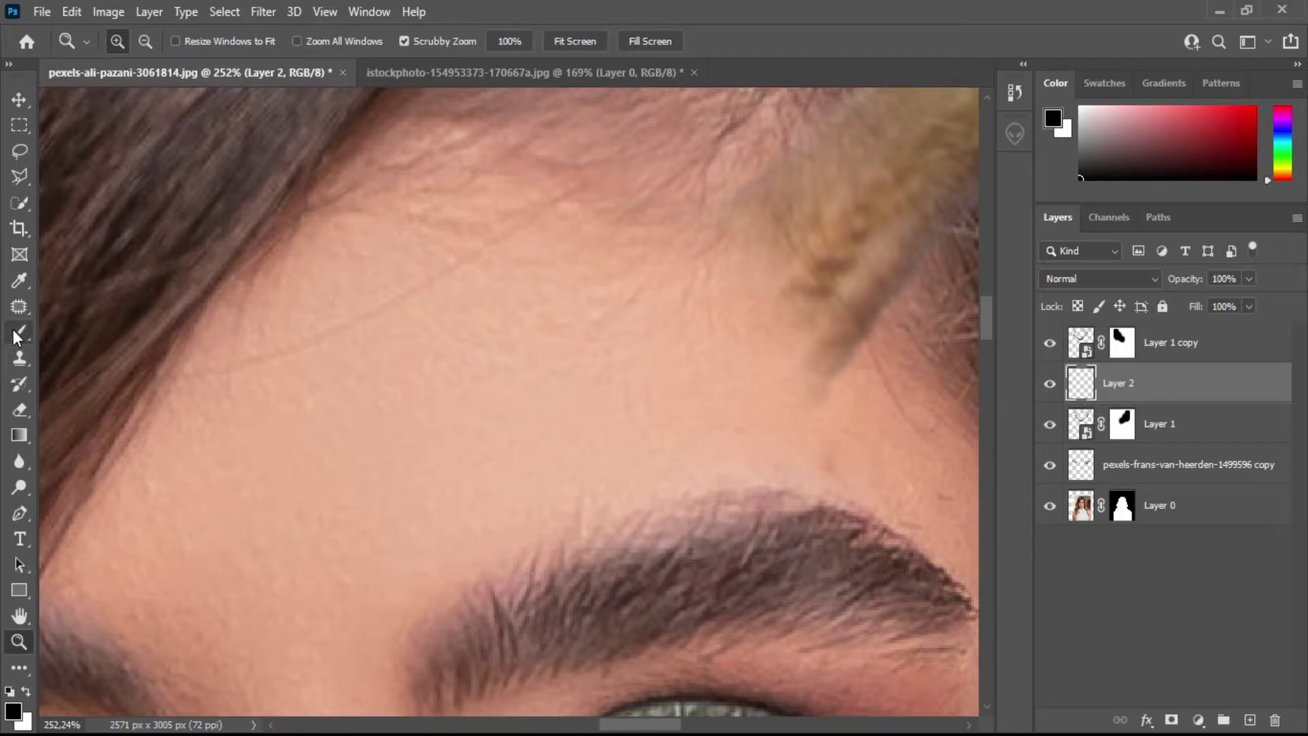
key(b)
mouse_move(701, 283)
mouse_down()
mouse_move(730, 321)
mouse_move(855, 371)
mouse_move(742, 289)
mouse_up()
drag(1227, 295, 1195, 301)
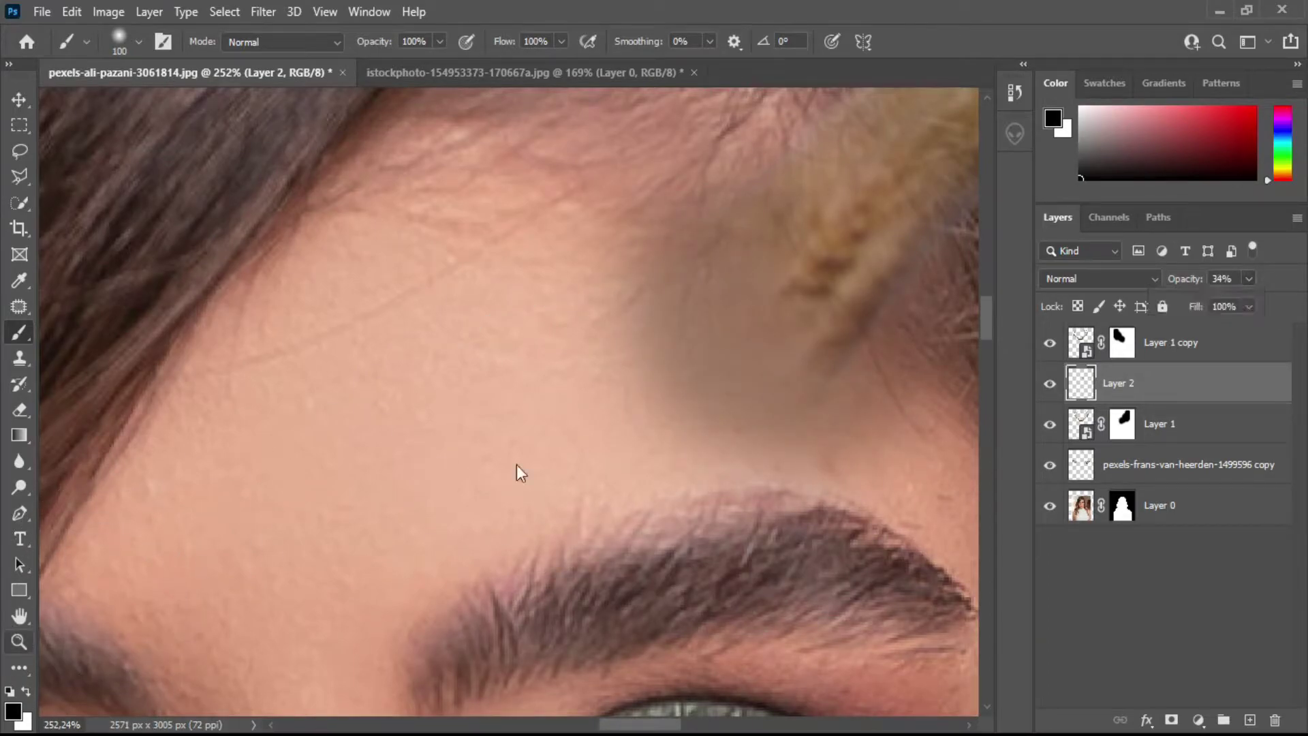
Zoom out, restore full opacity, and delete the shadow layer.
key(z)
drag(519, 470, 395, 477)
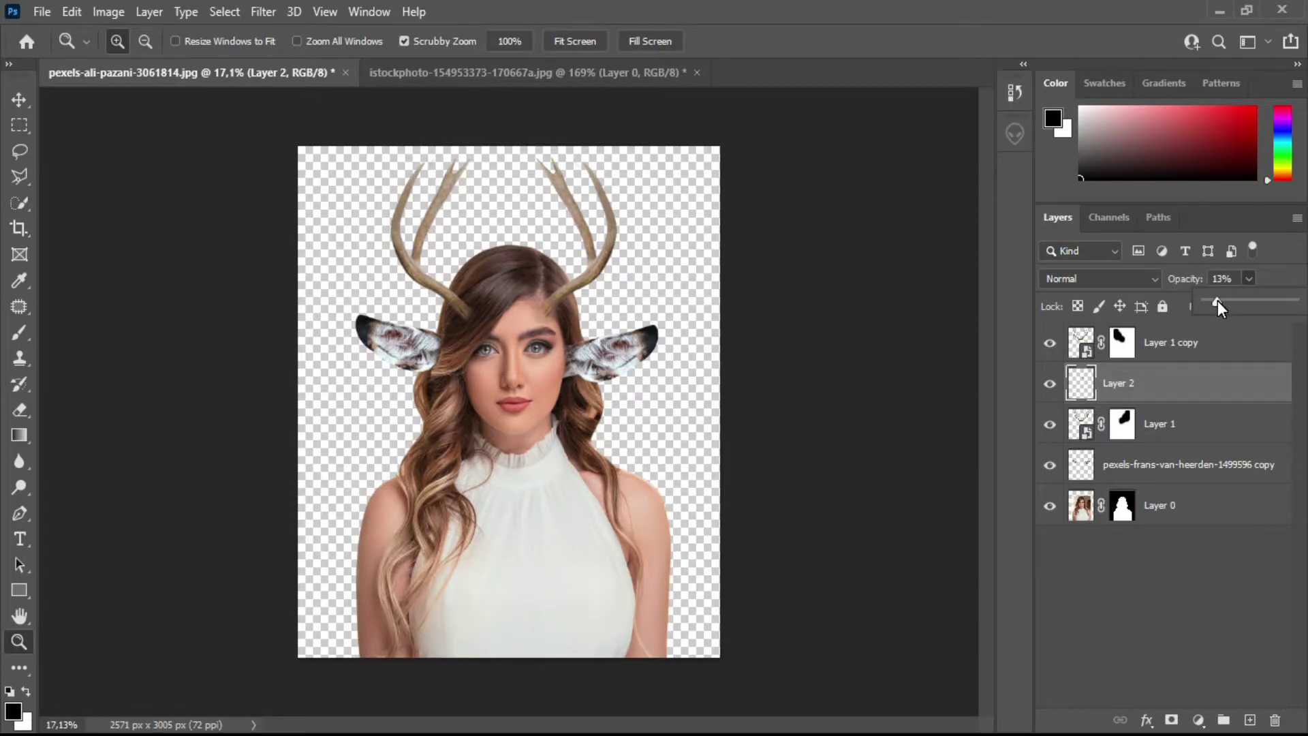
key(0)
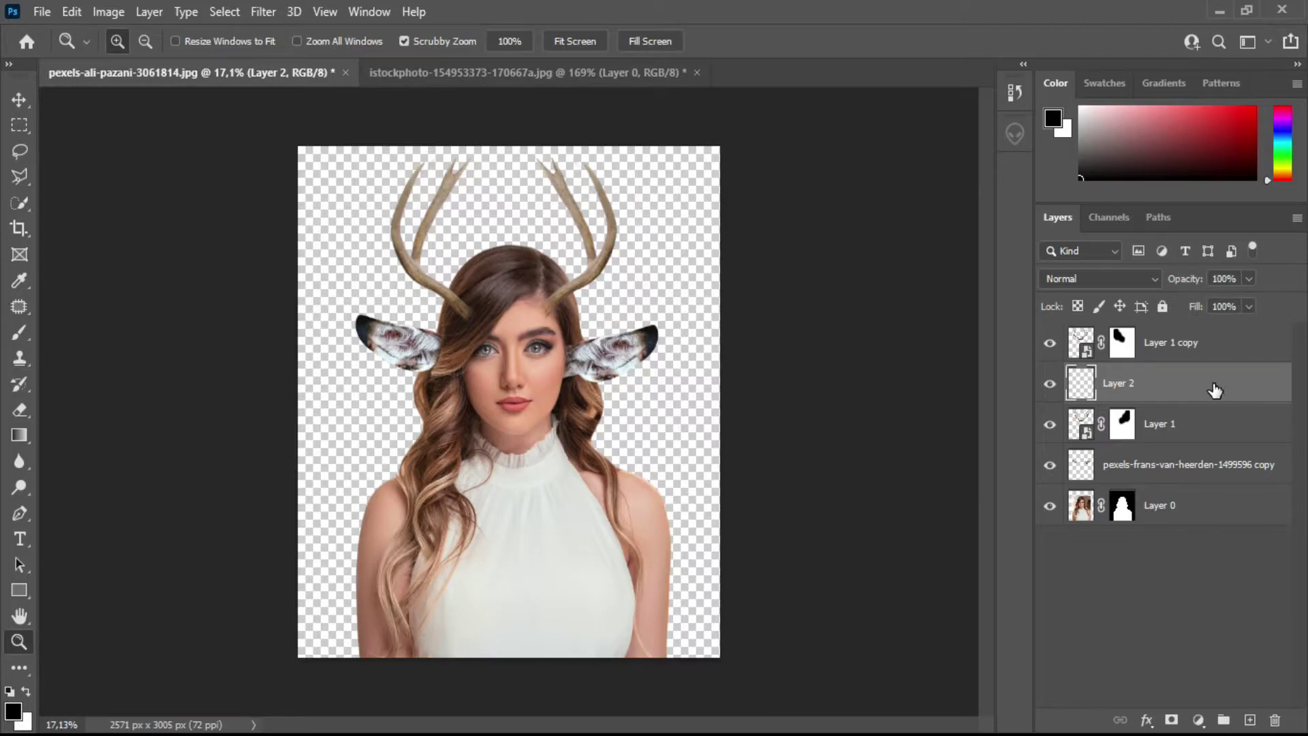
key(Delete)
On a new layer, paint a thin dark line along the horn base with a small brush.
drag(590, 312, 621, 321)
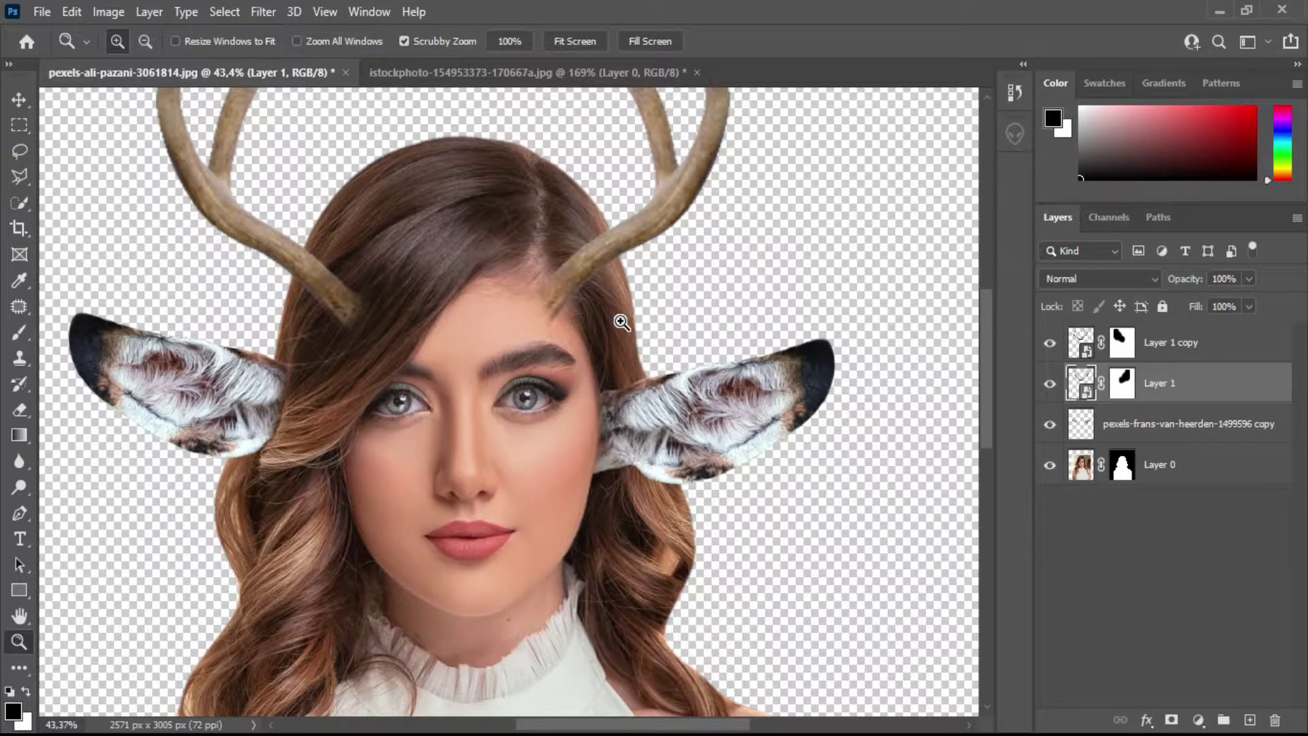
drag(622, 322, 685, 303)
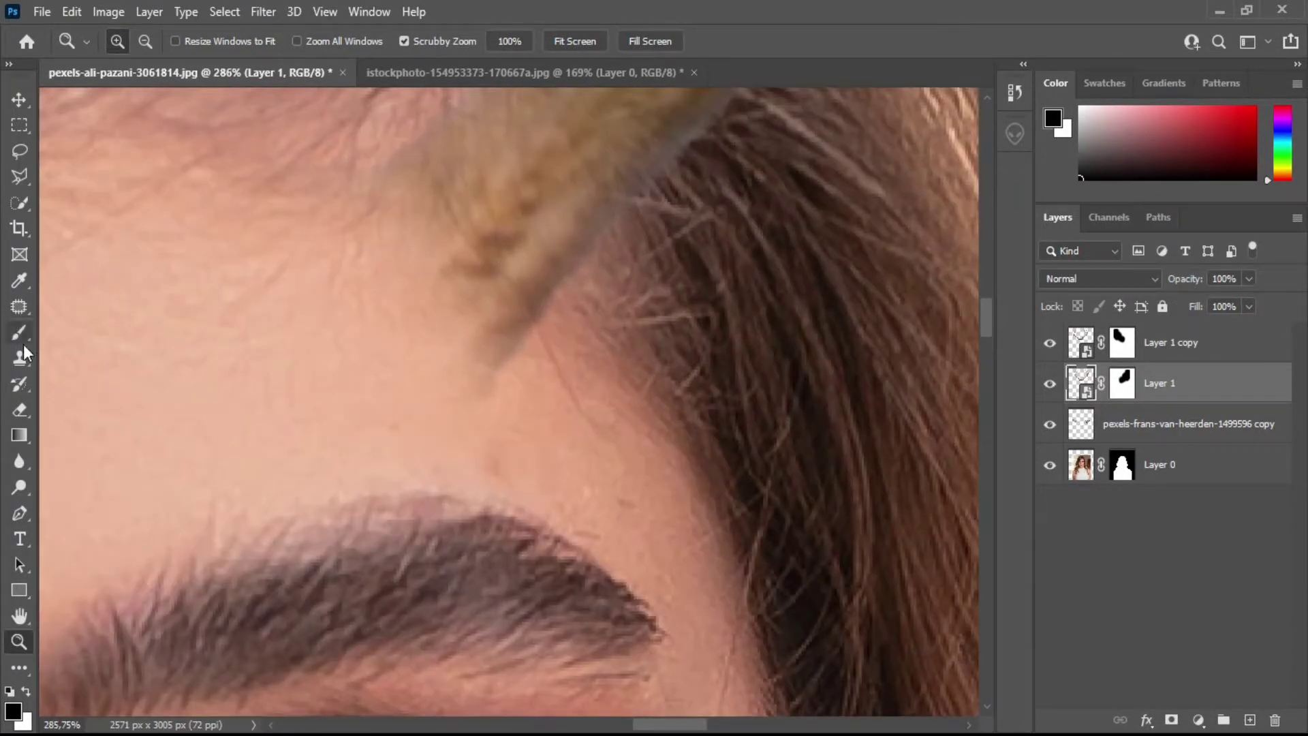
click(22, 340)
click(1249, 720)
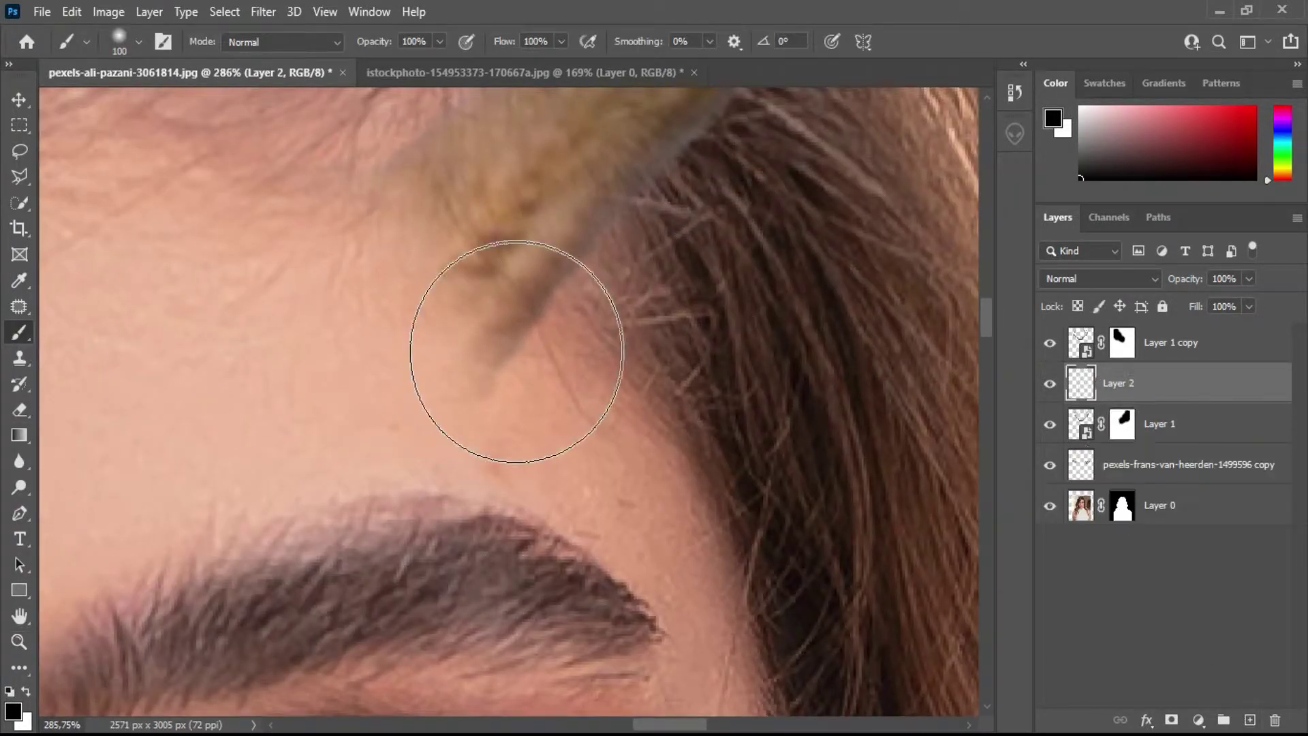
click(401, 274)
key(ctrl+z)
key(bracketleft)
key(bracketleft)
key(bracketleft)
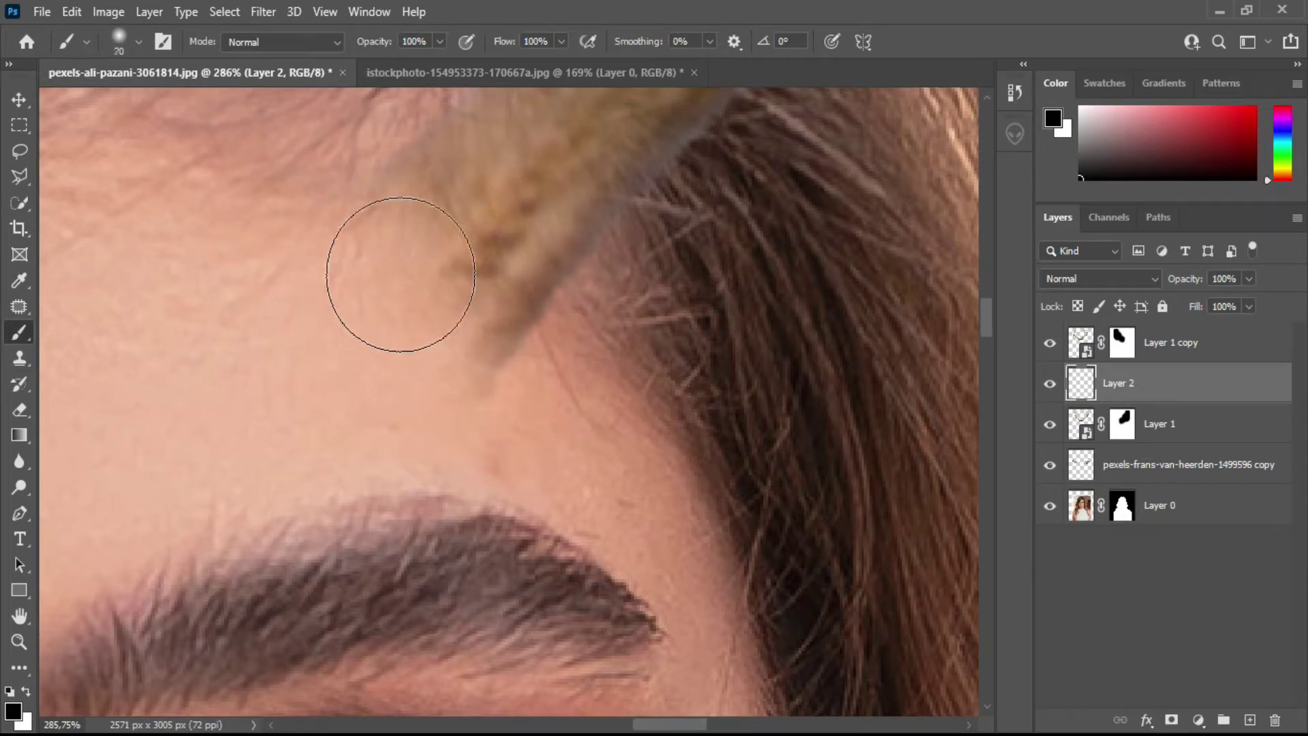
key(bracketleft)
key(bracketleft)
key(bracketleft)
key(bracketleft)
key(bracketleft)
mouse_move(359, 178)
mouse_down()
mouse_move(417, 341)
mouse_move(452, 374)
mouse_move(510, 365)
mouse_up()
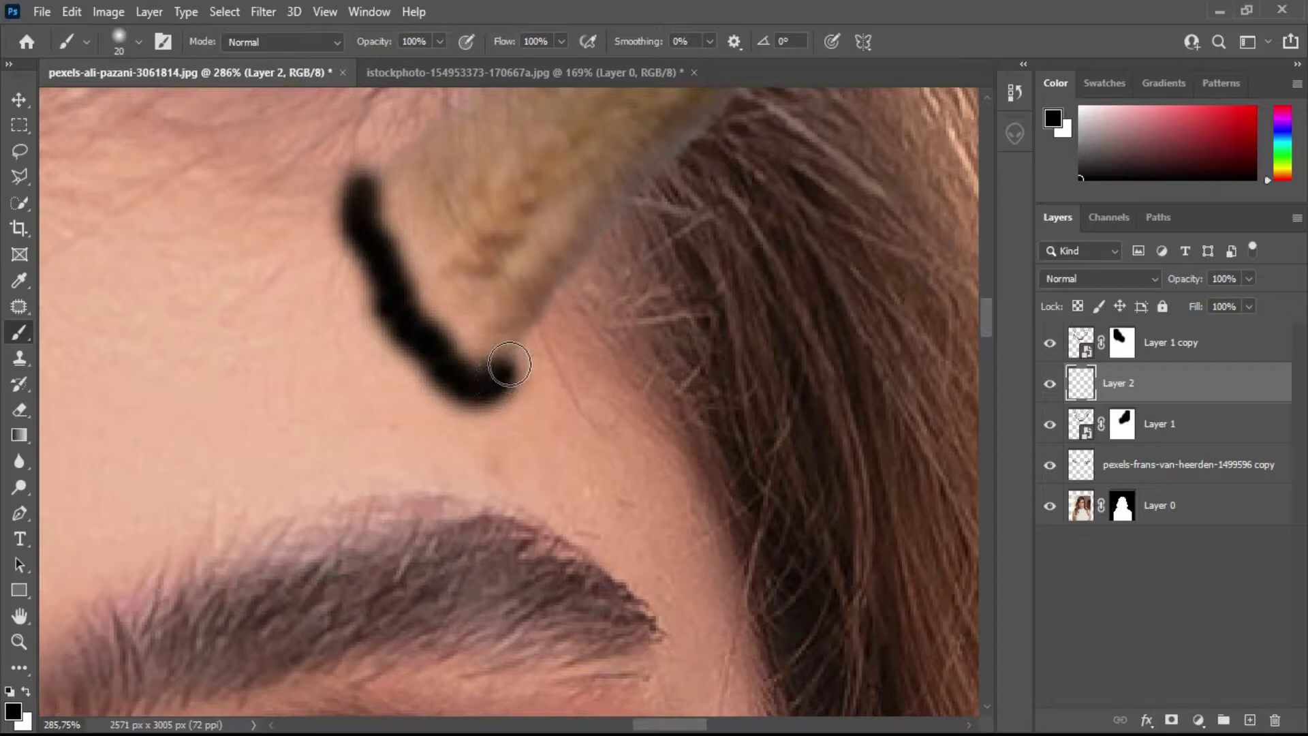
Fade the dark stroke by lowering Layer 2's opacity.
click(19, 641)
drag(508, 515, 315, 529)
drag(1241, 275, 1206, 298)
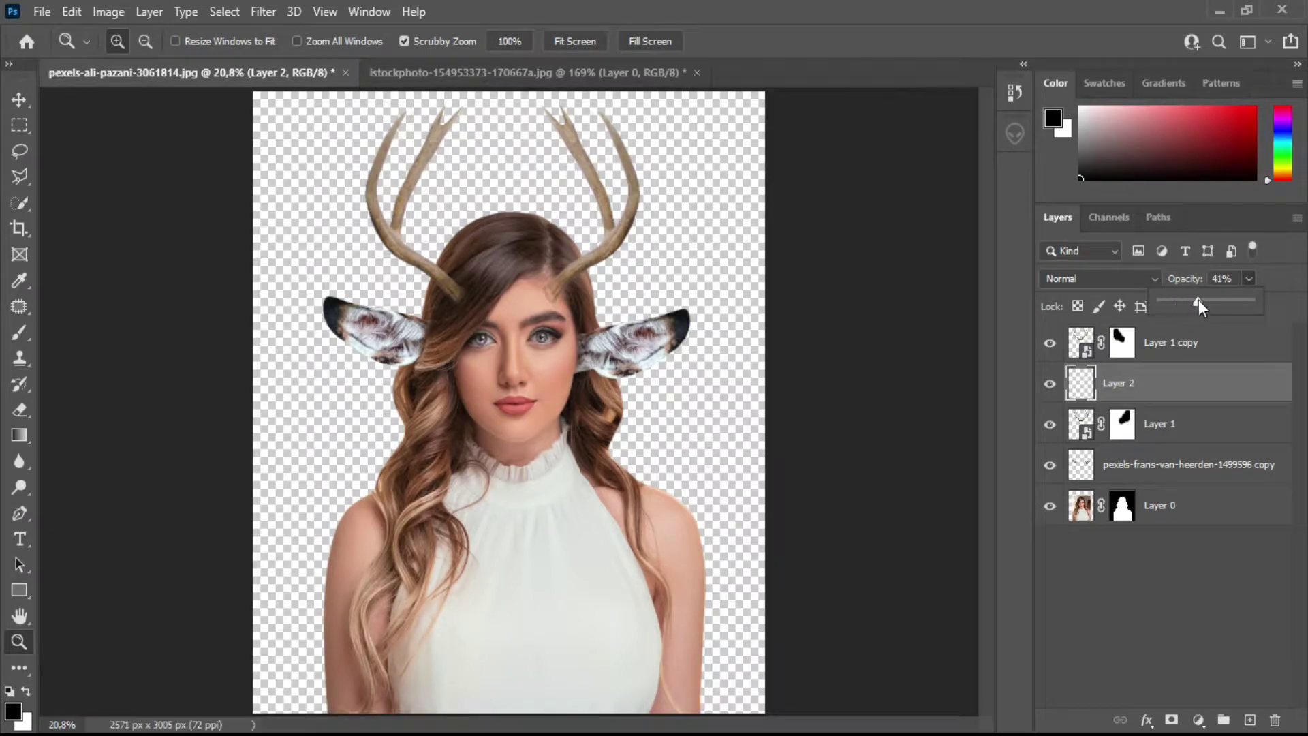
drag(1191, 300, 4, 305)
drag(1212, 301, 1143, 317)
Delete Layer 2 and stretch the tree scene vertically to 108,25%, committing the transform.
click(1219, 381)
key(Delete)
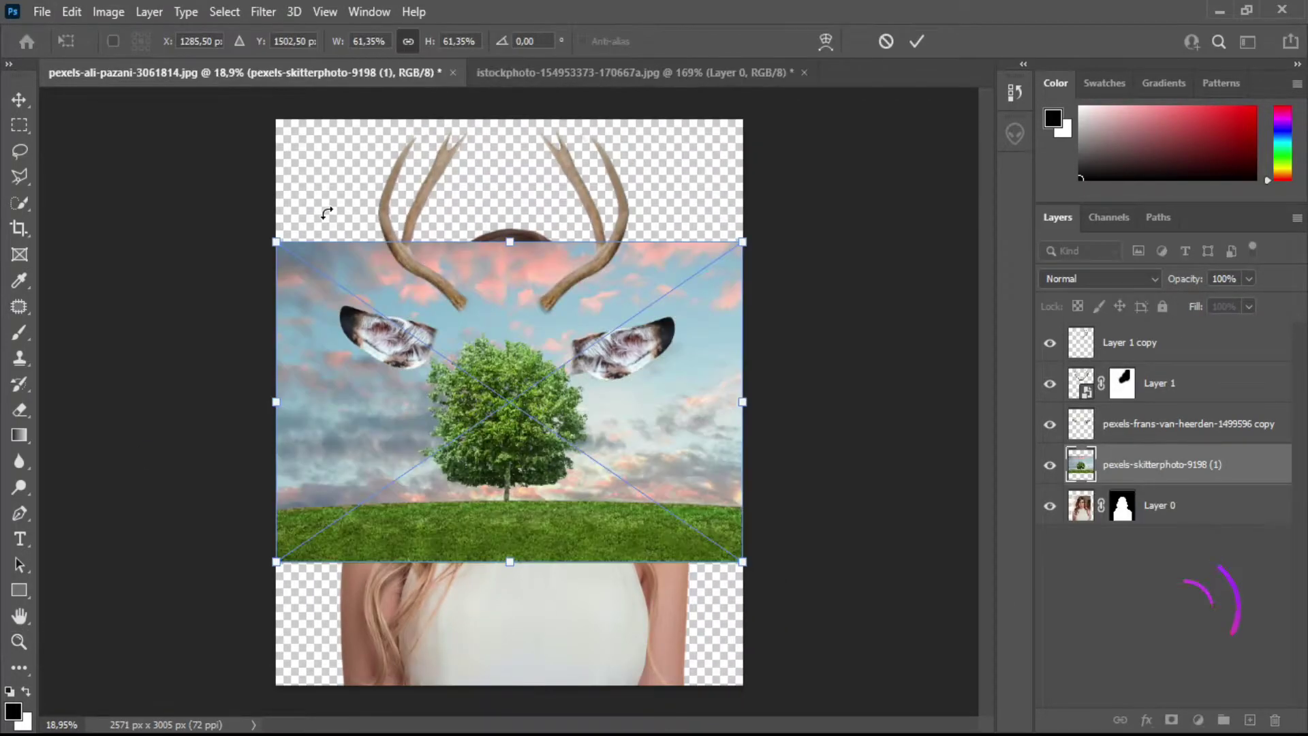
drag(509, 242, 508, 126)
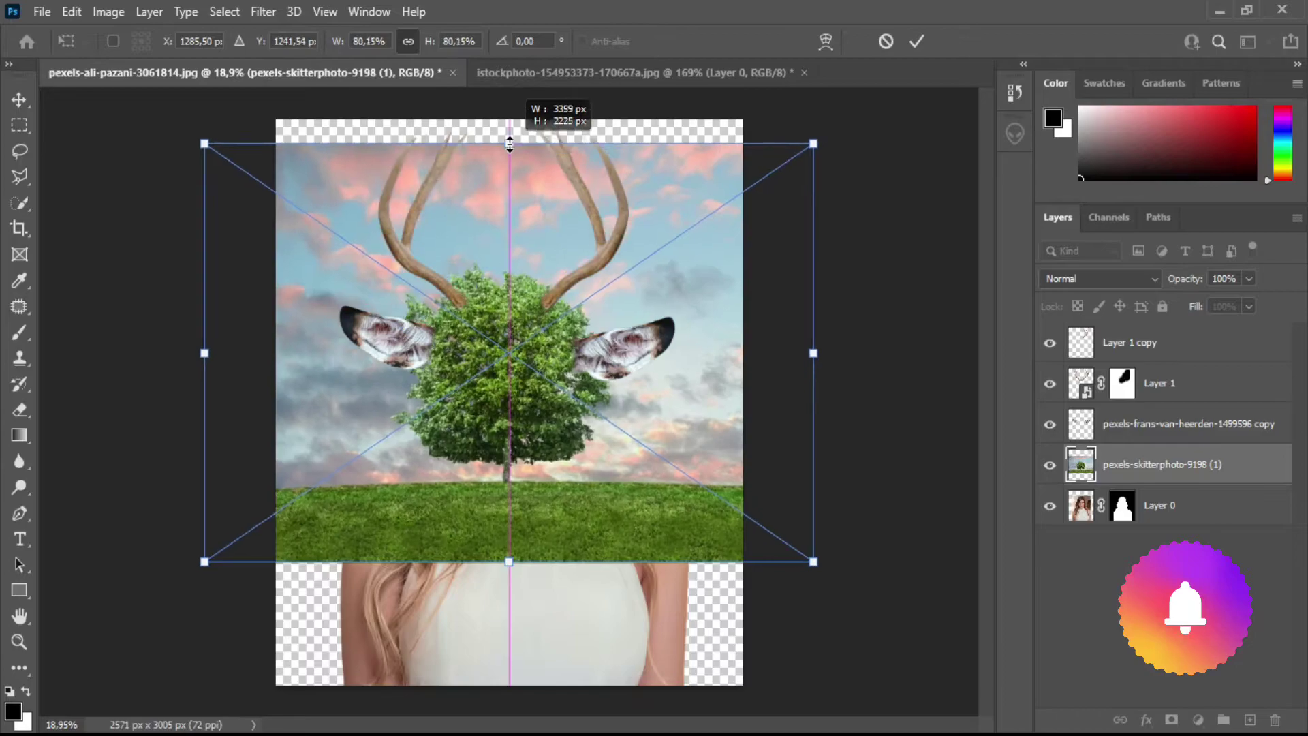
drag(509, 563, 521, 696)
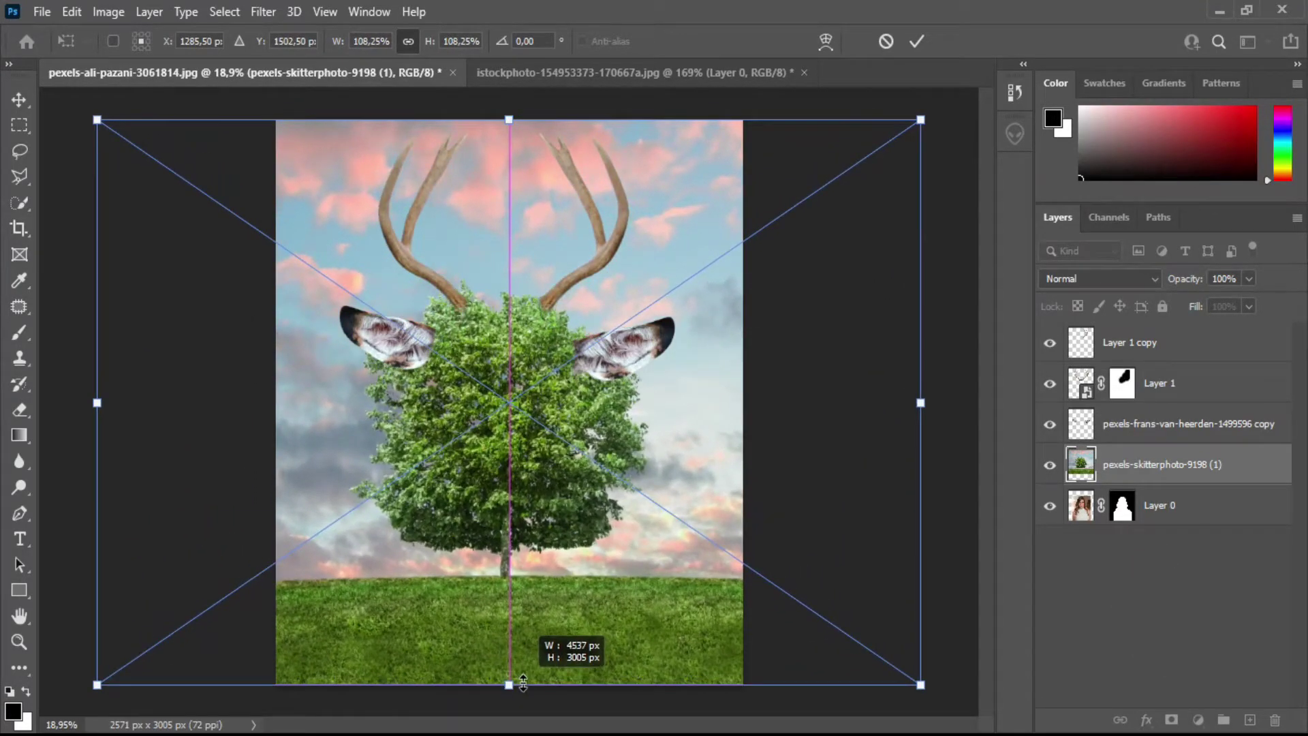
click(917, 39)
Move the tree layer beneath the woman's layer and pick the Move tool.
key(z)
drag(1158, 464, 1220, 550)
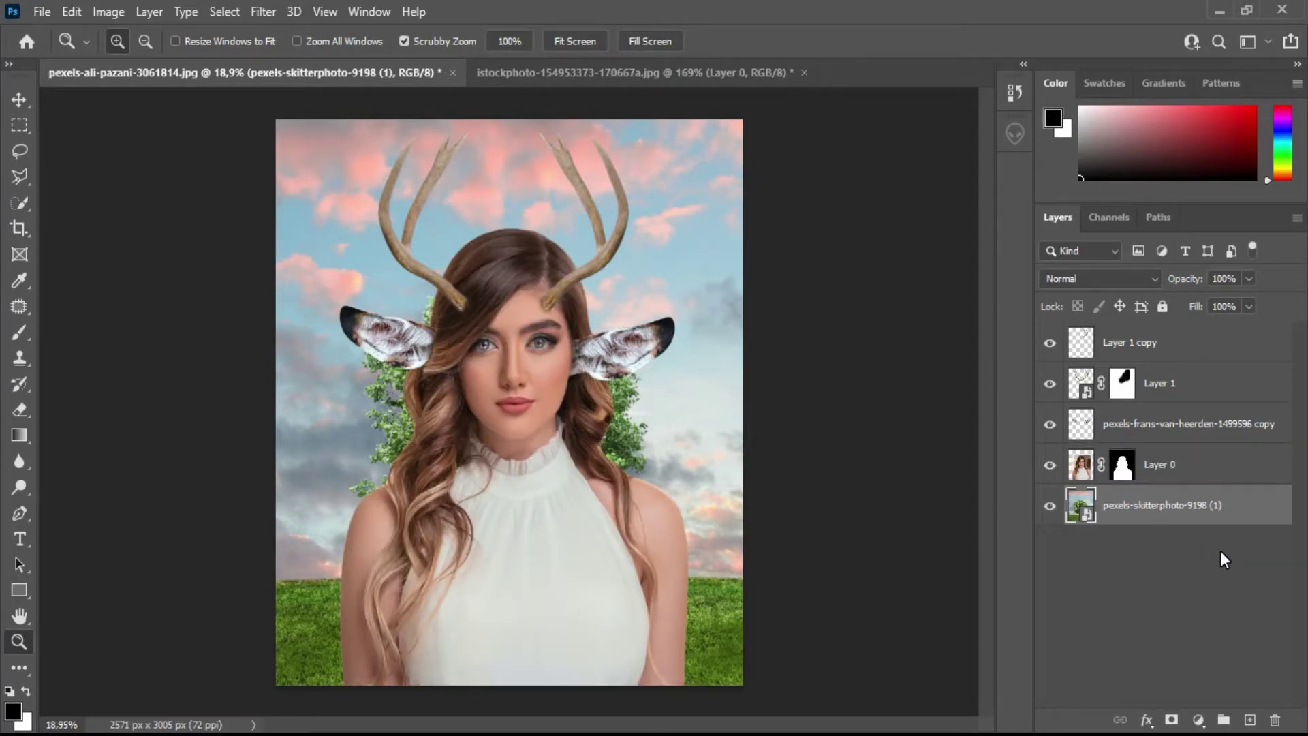
click(19, 100)
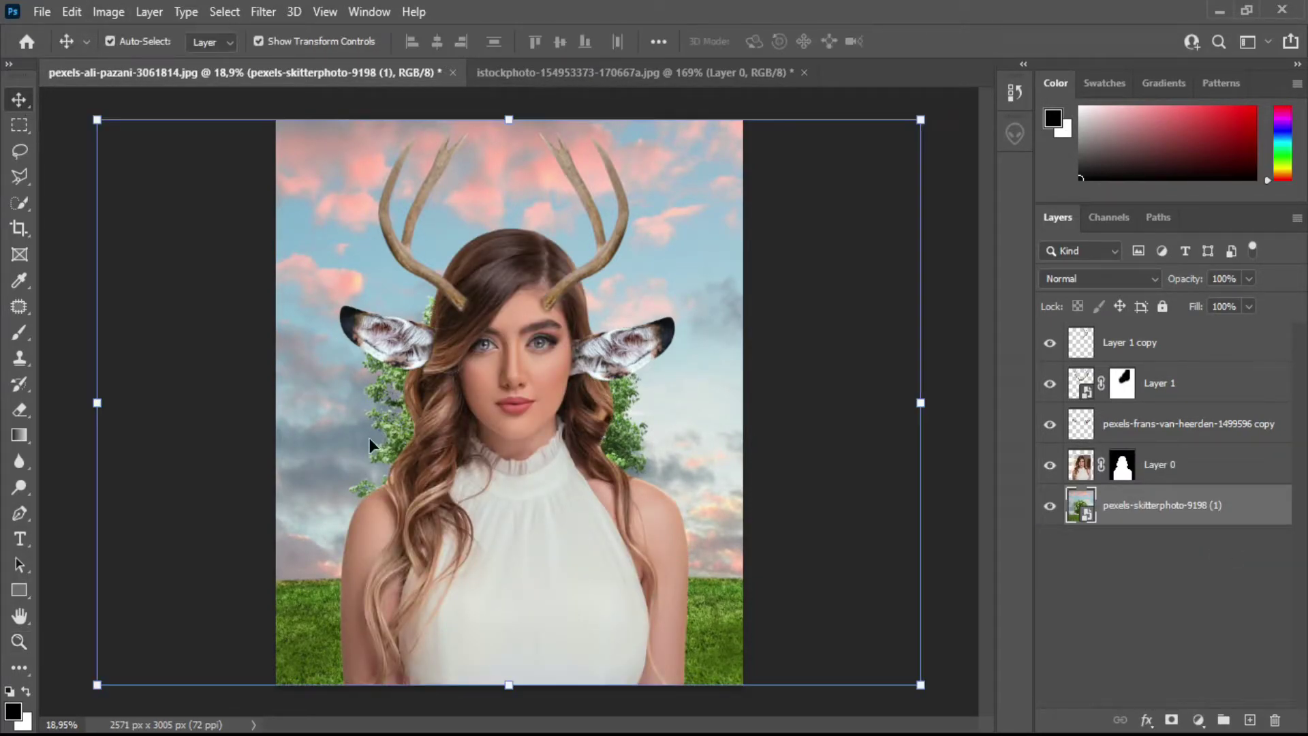
Apply Hue/Saturation to the background with Hue +14 and Saturation +6.
click(109, 12)
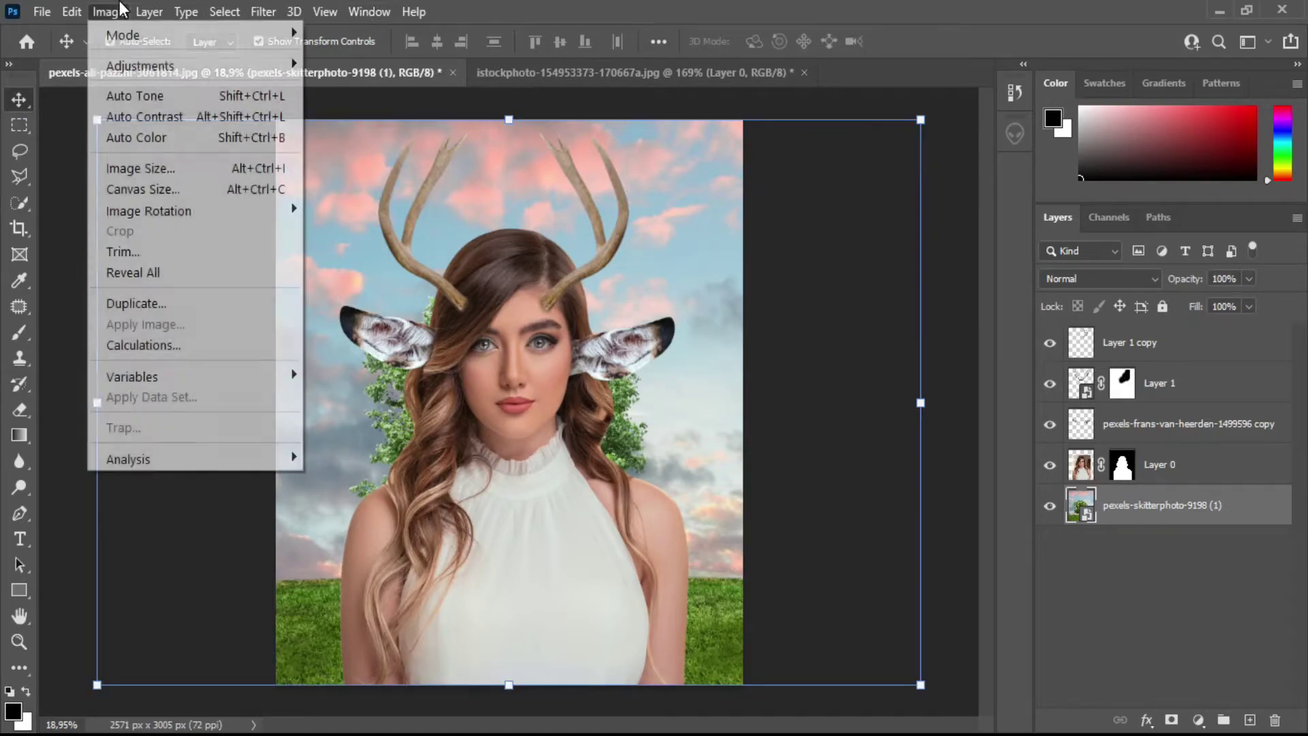
mouse_move(140, 65)
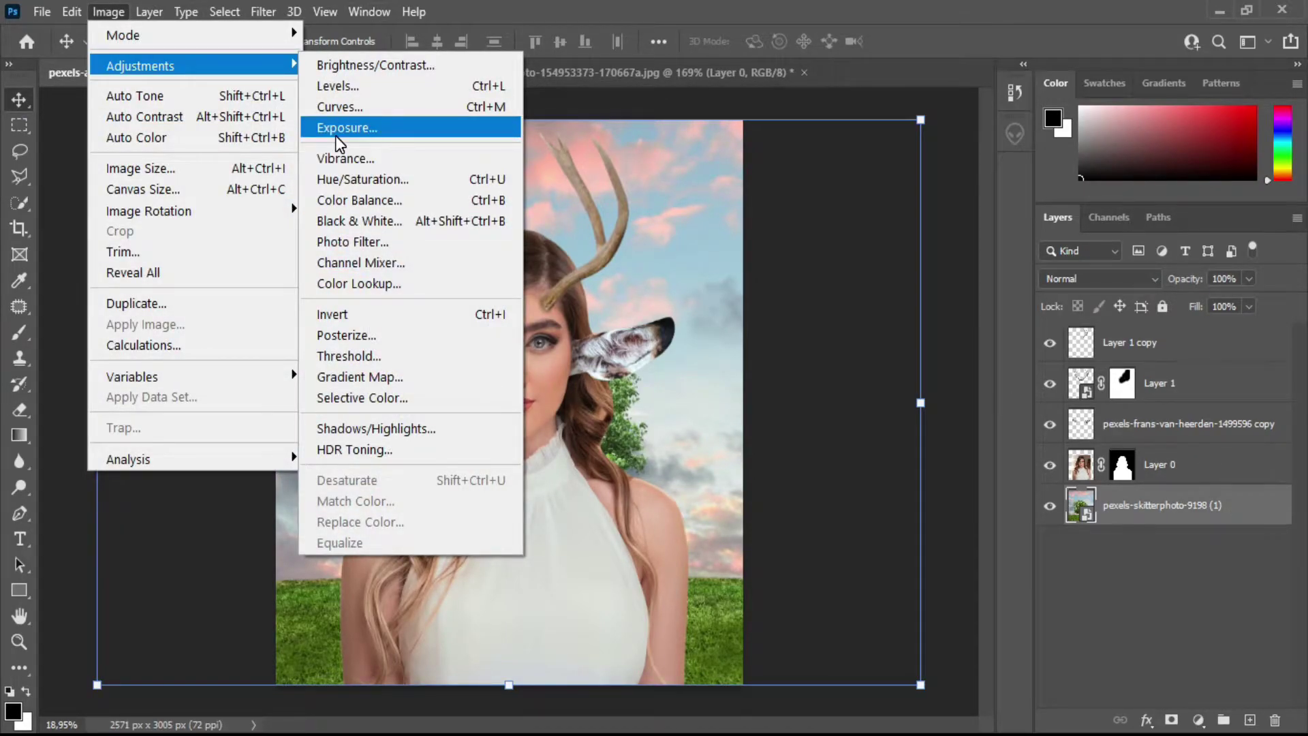
click(367, 72)
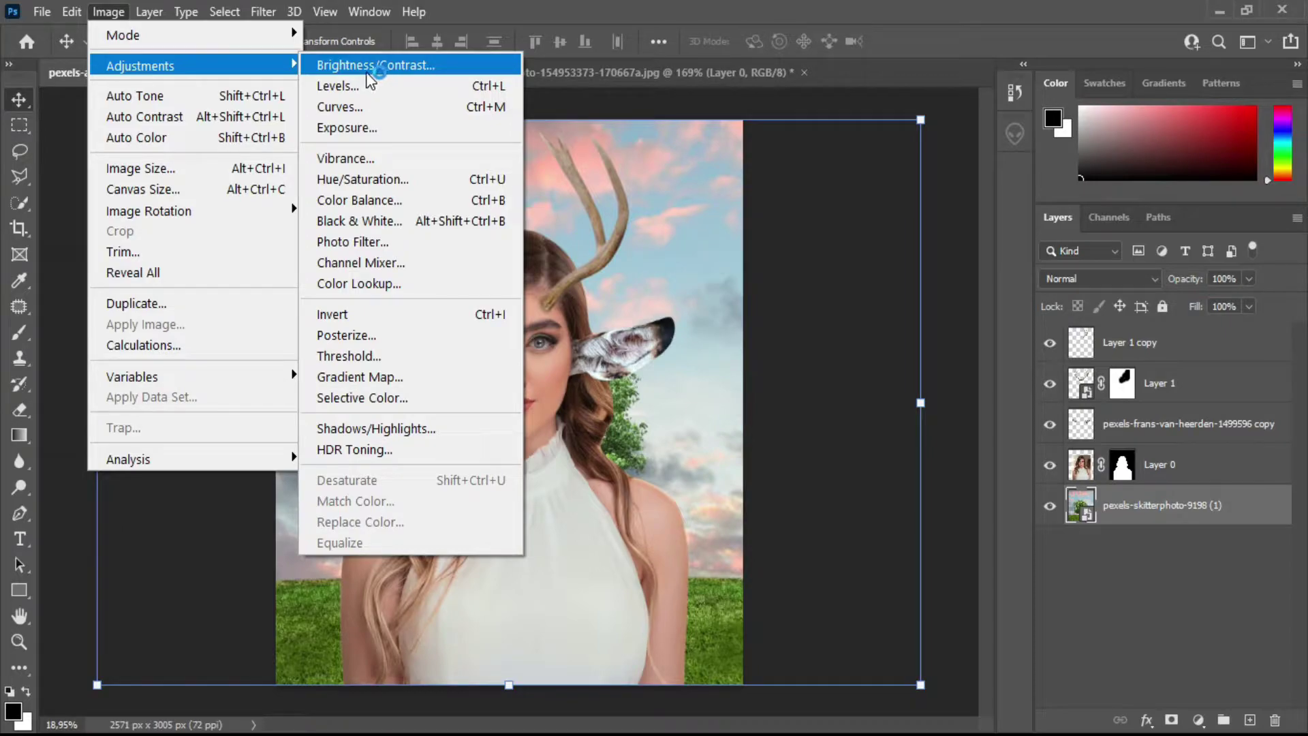
click(400, 183)
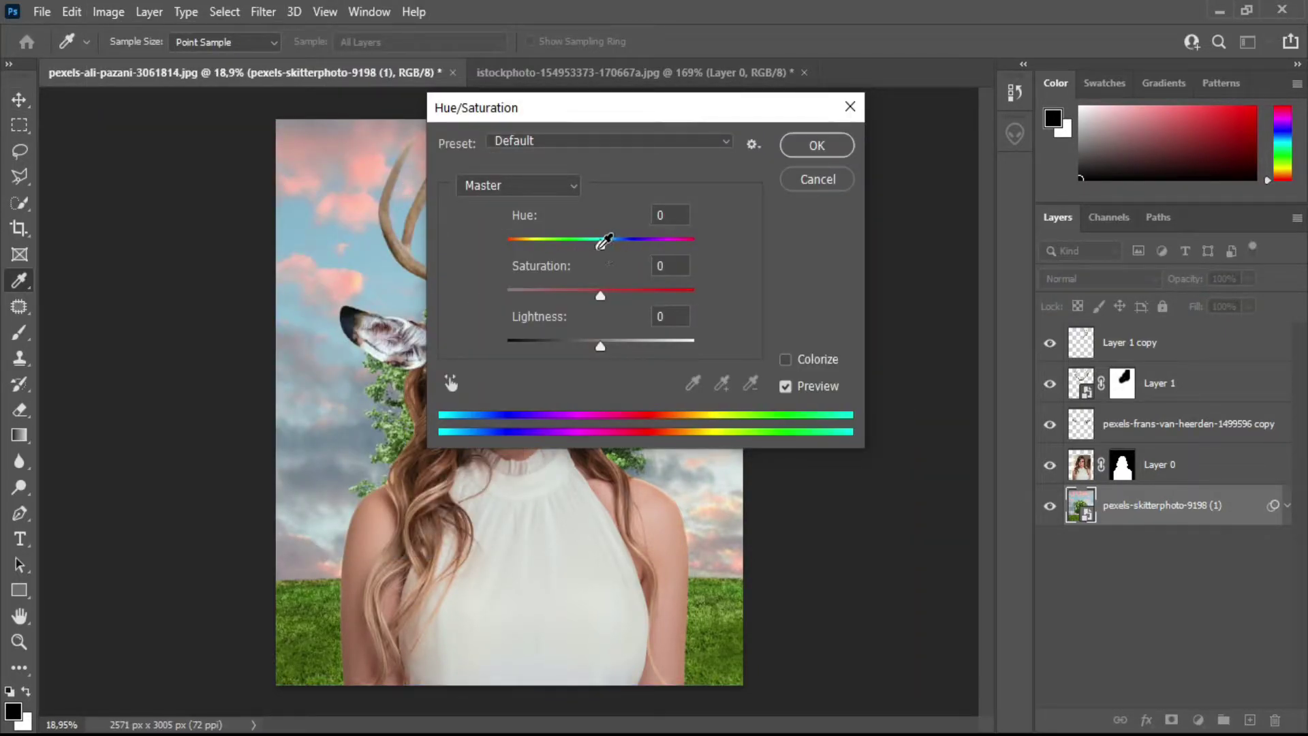
click(600, 245)
click(325, 613)
text(+11)
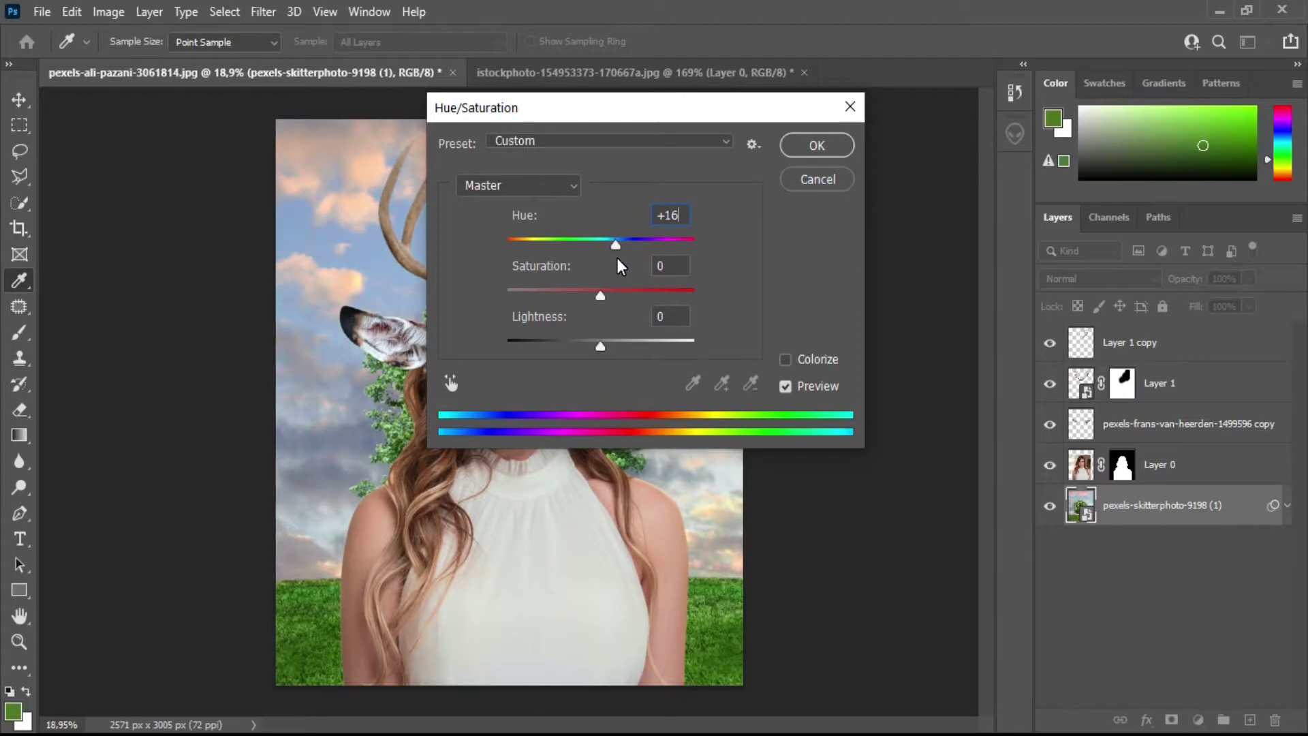
mouse_move(610, 245)
mouse_down()
mouse_move(585, 243)
mouse_move(615, 248)
mouse_up()
drag(703, 107, 1045, 121)
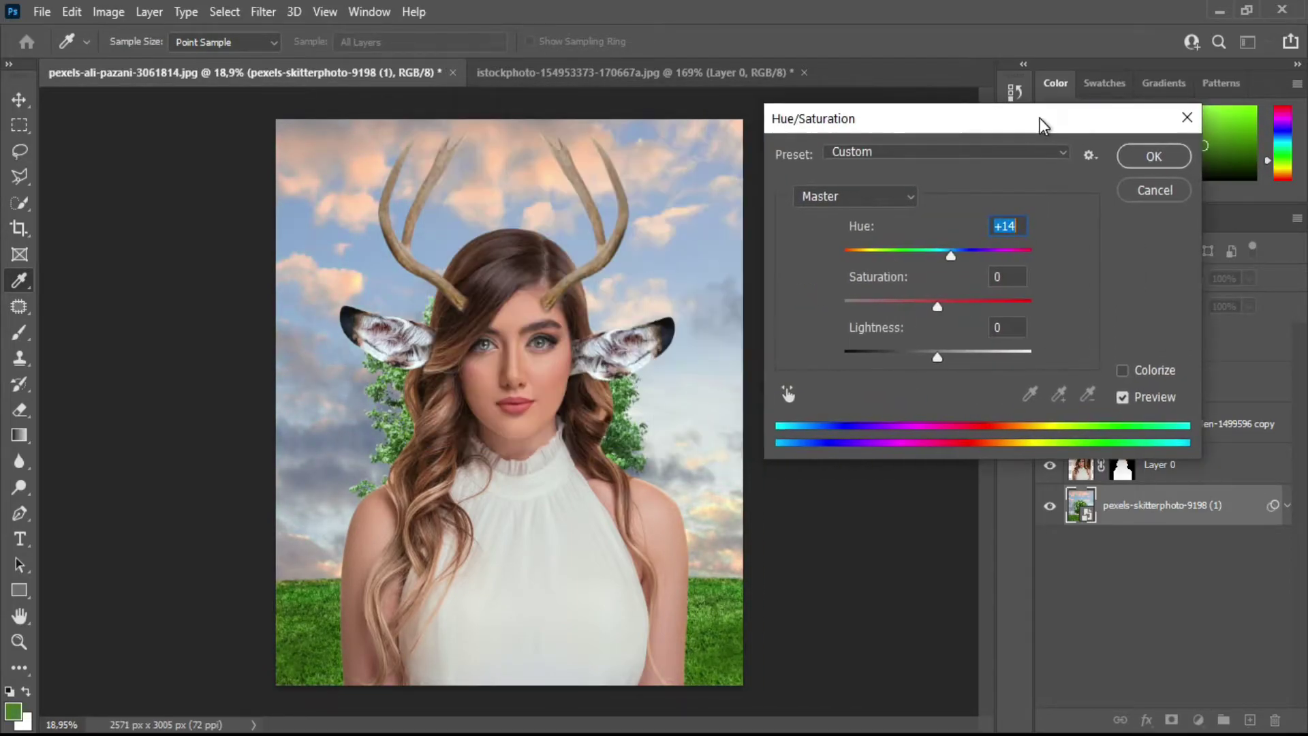
mouse_move(944, 311)
mouse_down()
mouse_move(969, 324)
mouse_move(950, 316)
mouse_up()
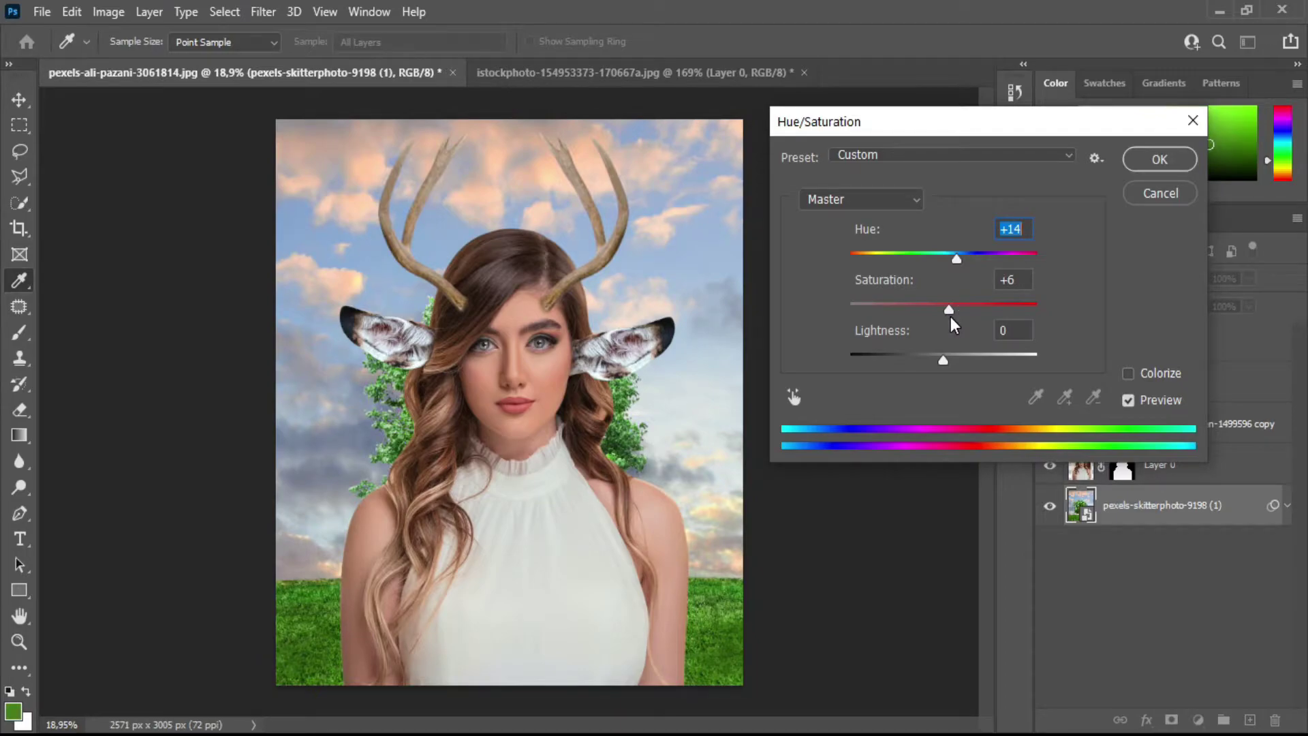
click(1151, 164)
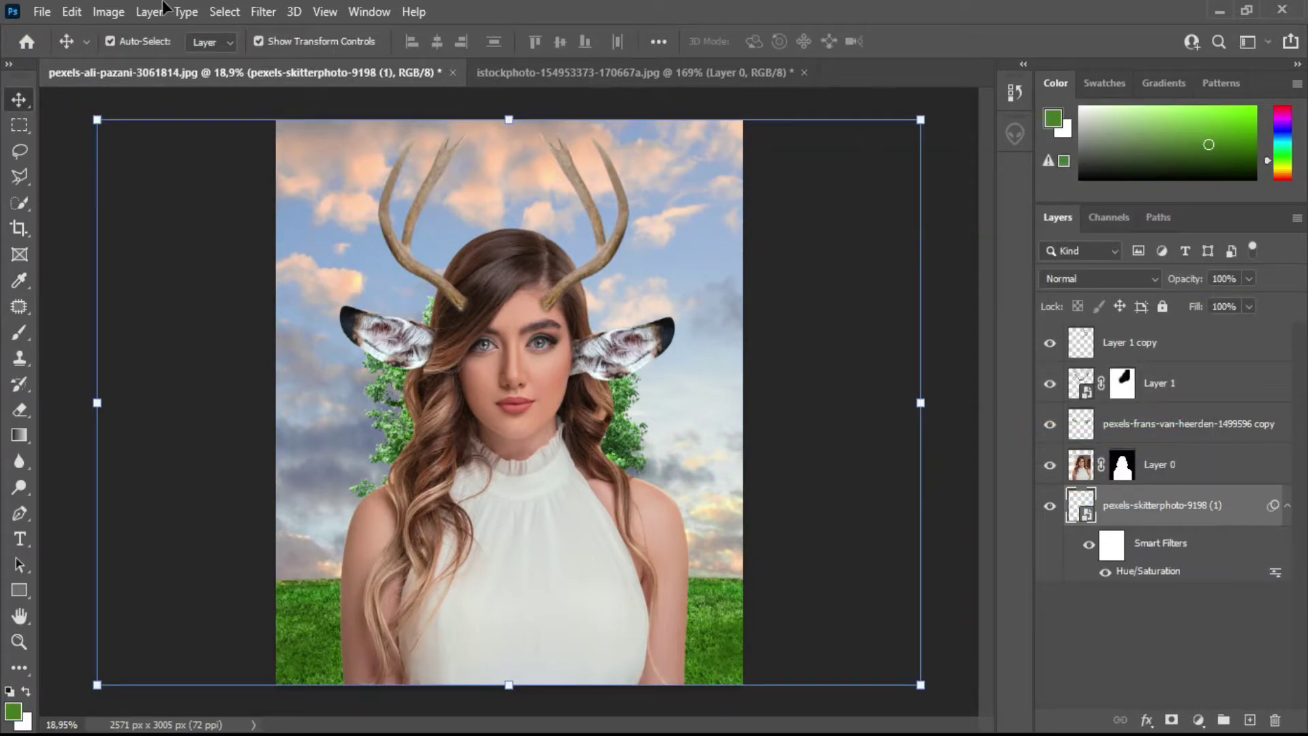
Reopen Hue/Saturation, try warmer hue and saturation values, then cancel.
click(108, 11)
click(415, 182)
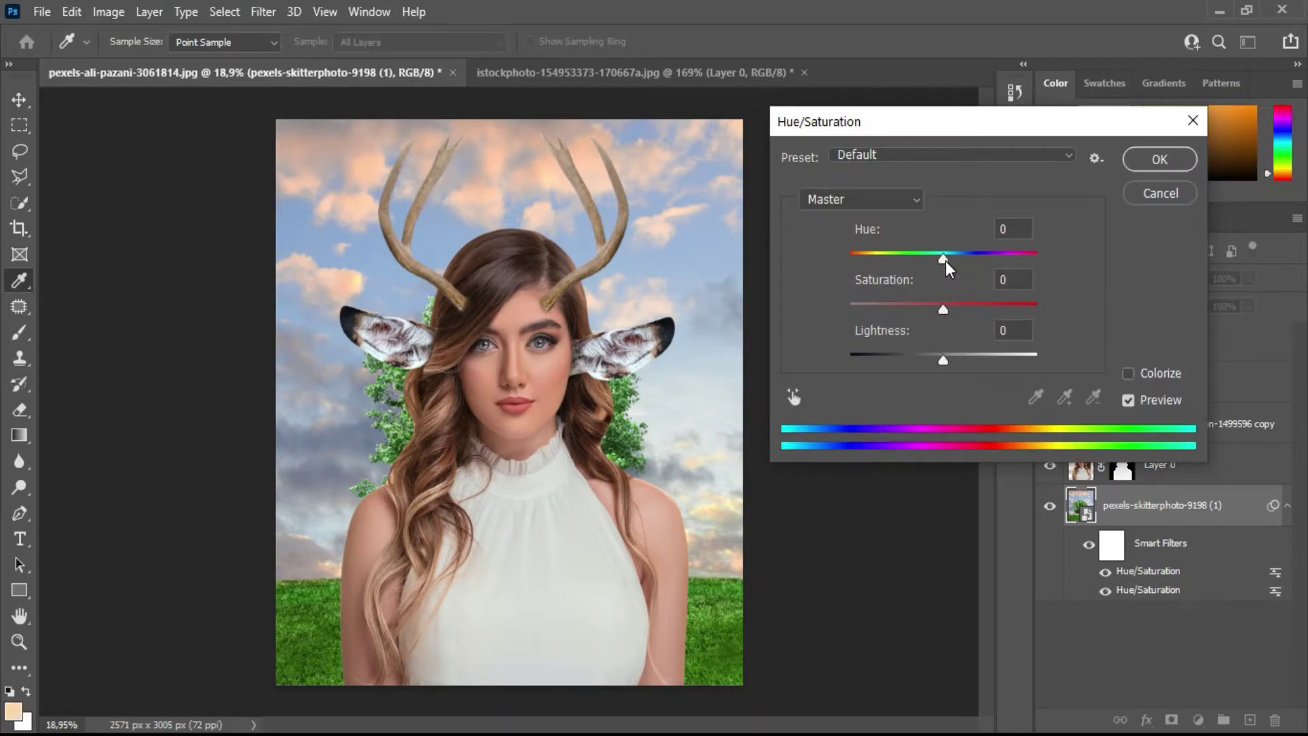
mouse_move(945, 260)
mouse_down()
mouse_move(957, 264)
mouse_move(936, 261)
mouse_move(947, 262)
mouse_up()
drag(945, 312, 948, 313)
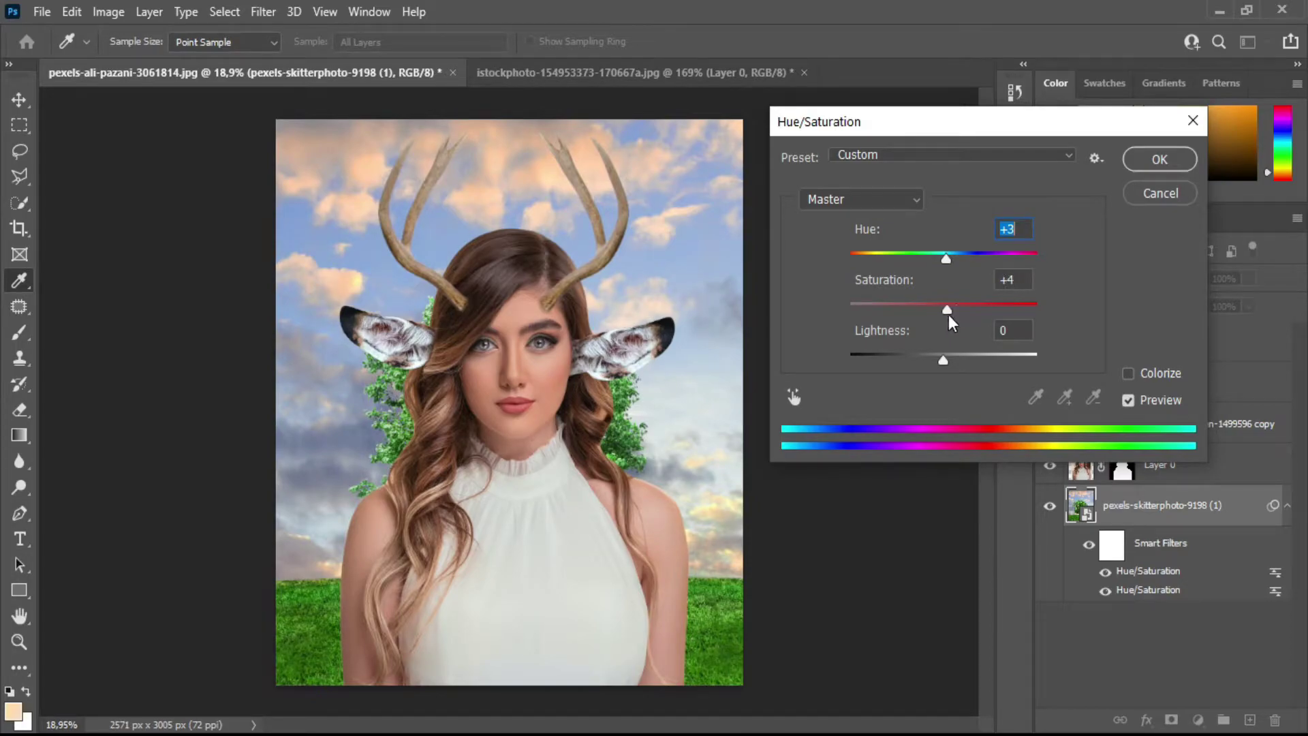
click(1182, 189)
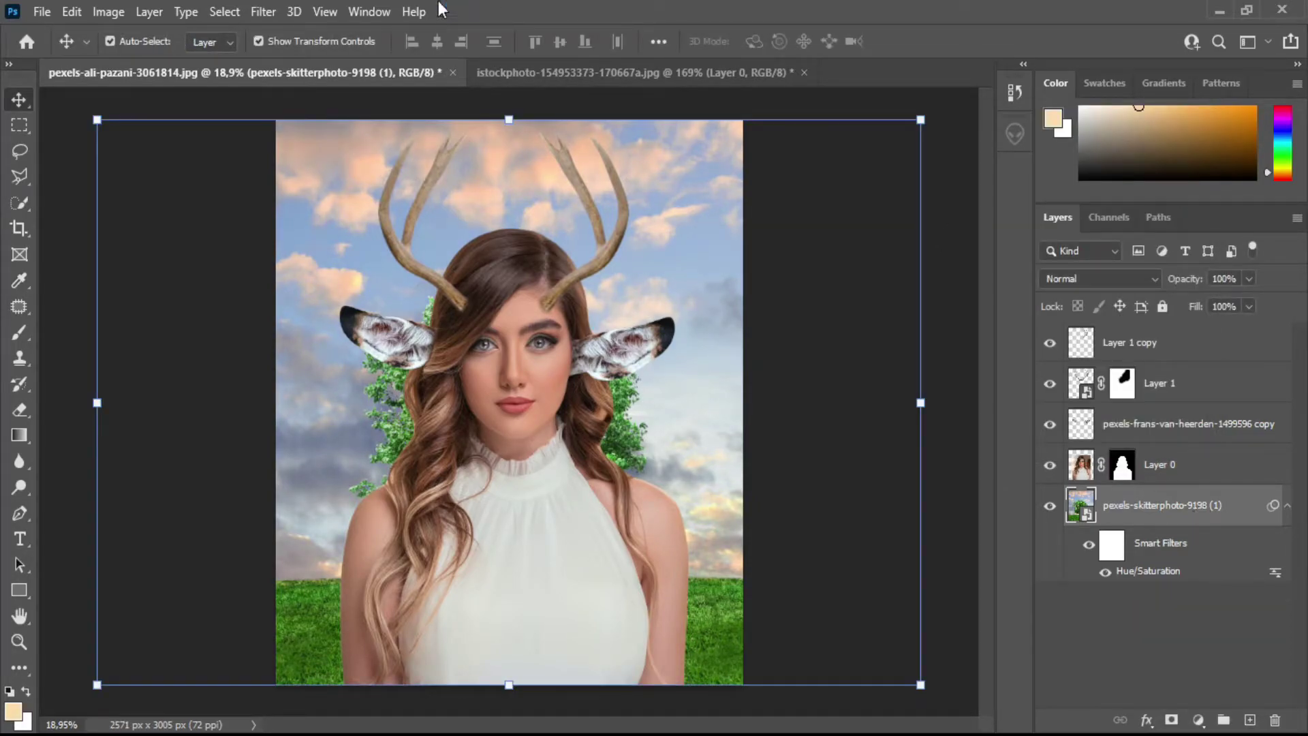
Open Sky Replacement and choose the purple sunset sky preset.
click(108, 12)
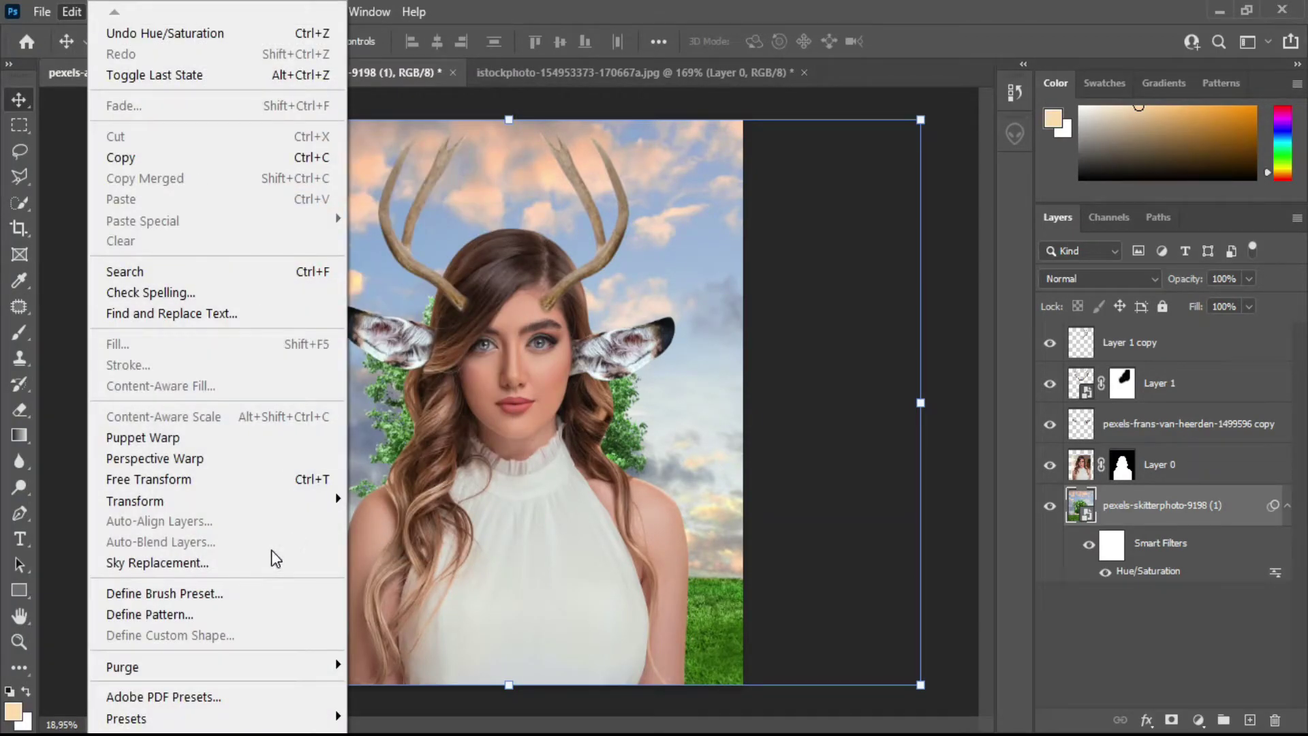
click(276, 560)
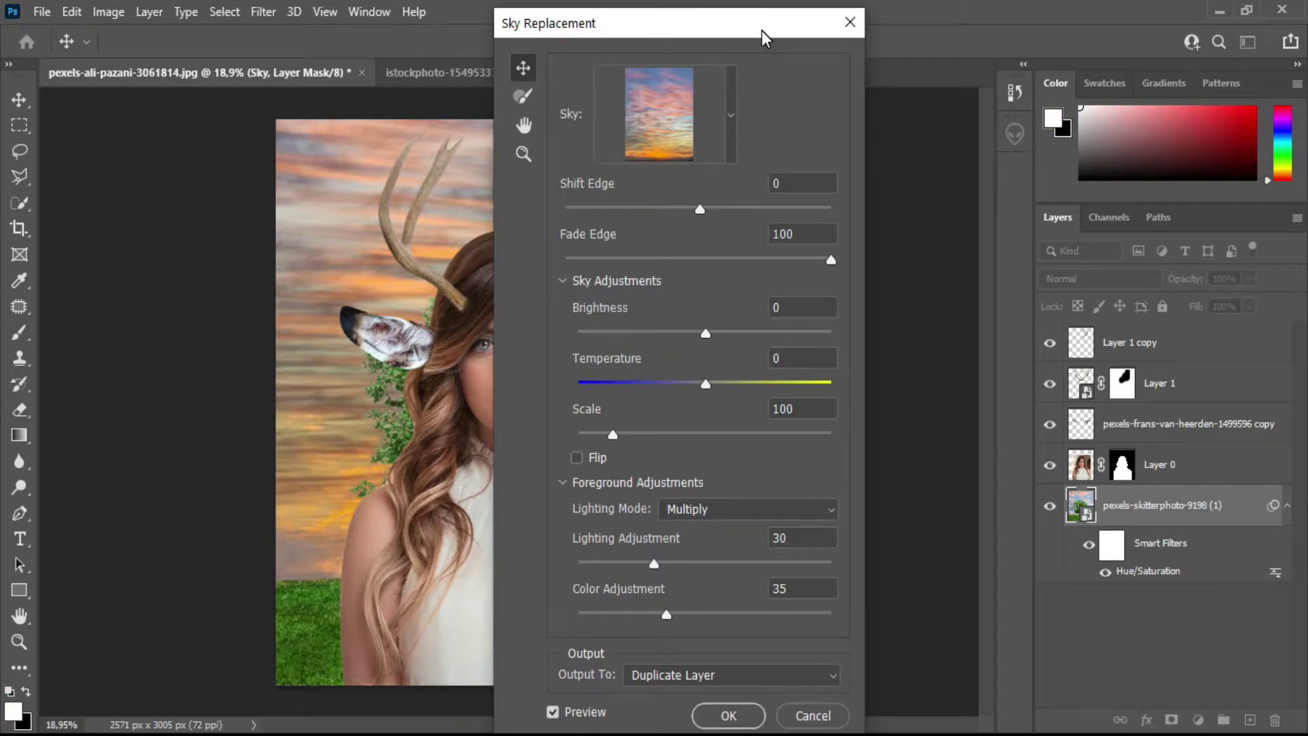
drag(762, 31, 1061, 26)
click(1030, 106)
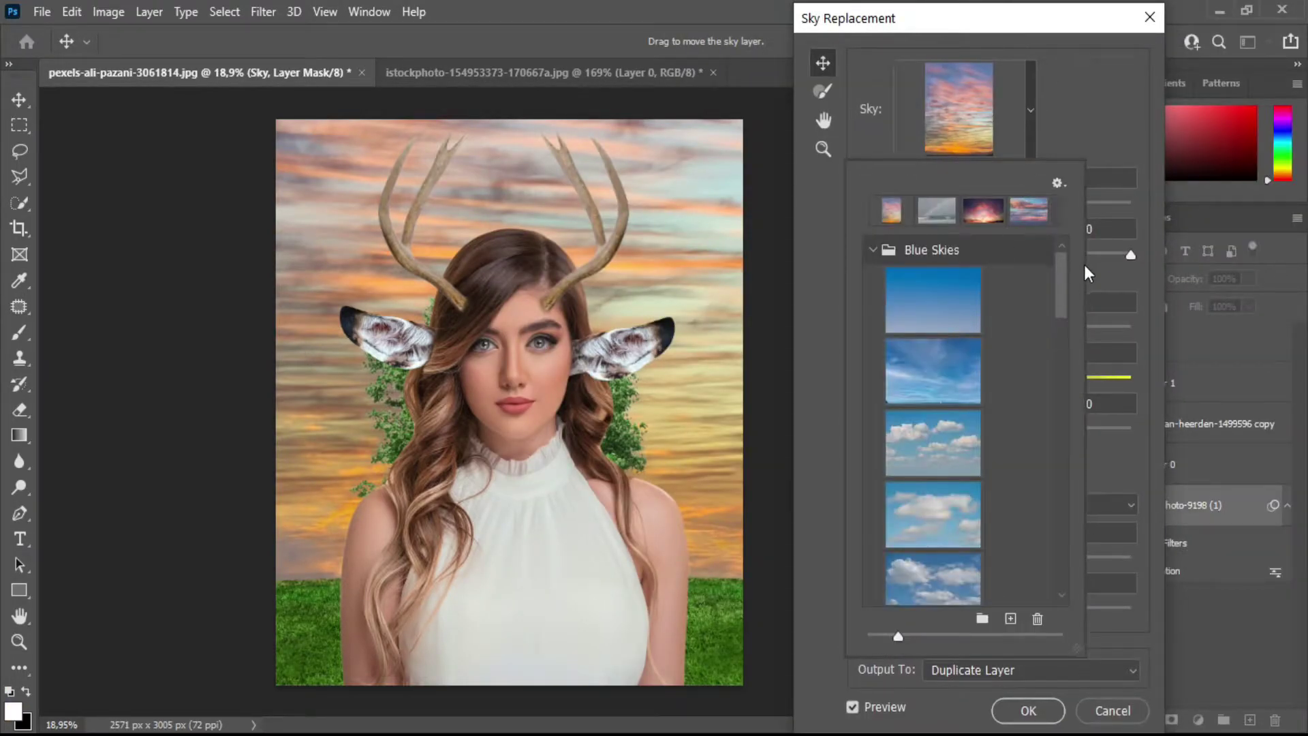
click(982, 210)
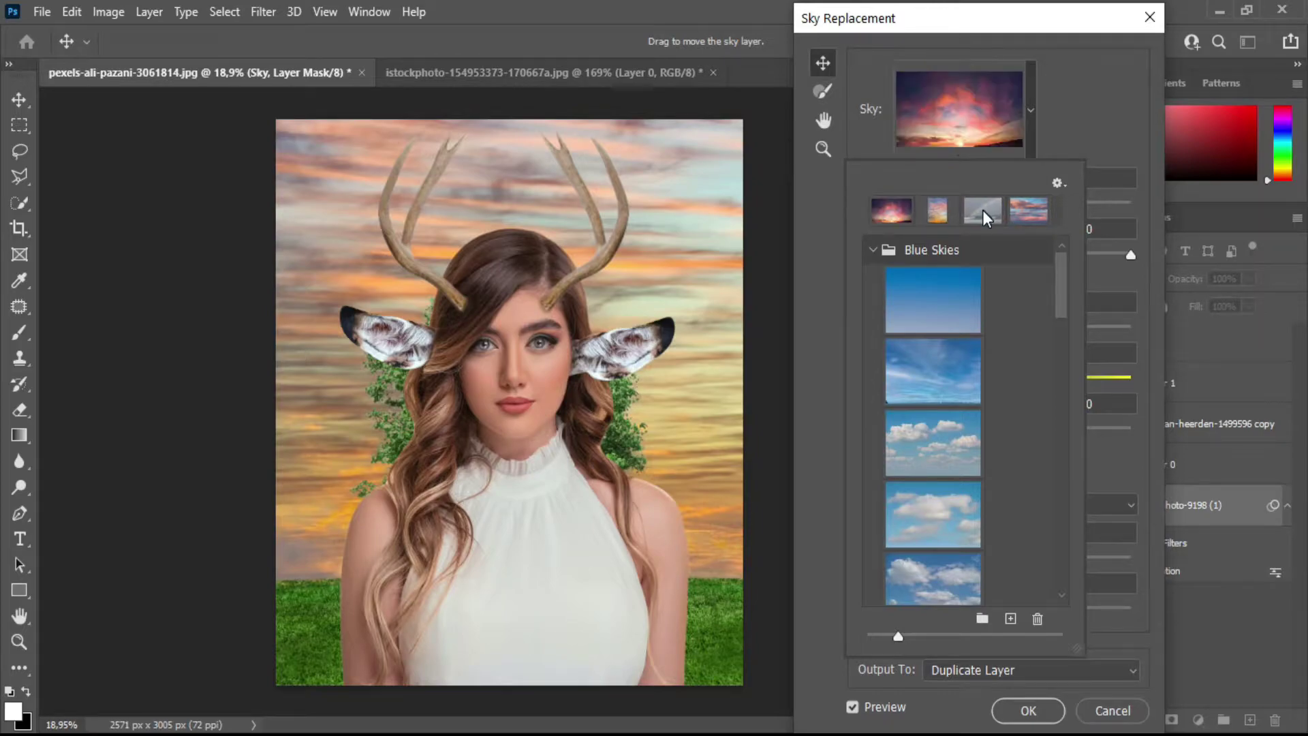
click(1104, 164)
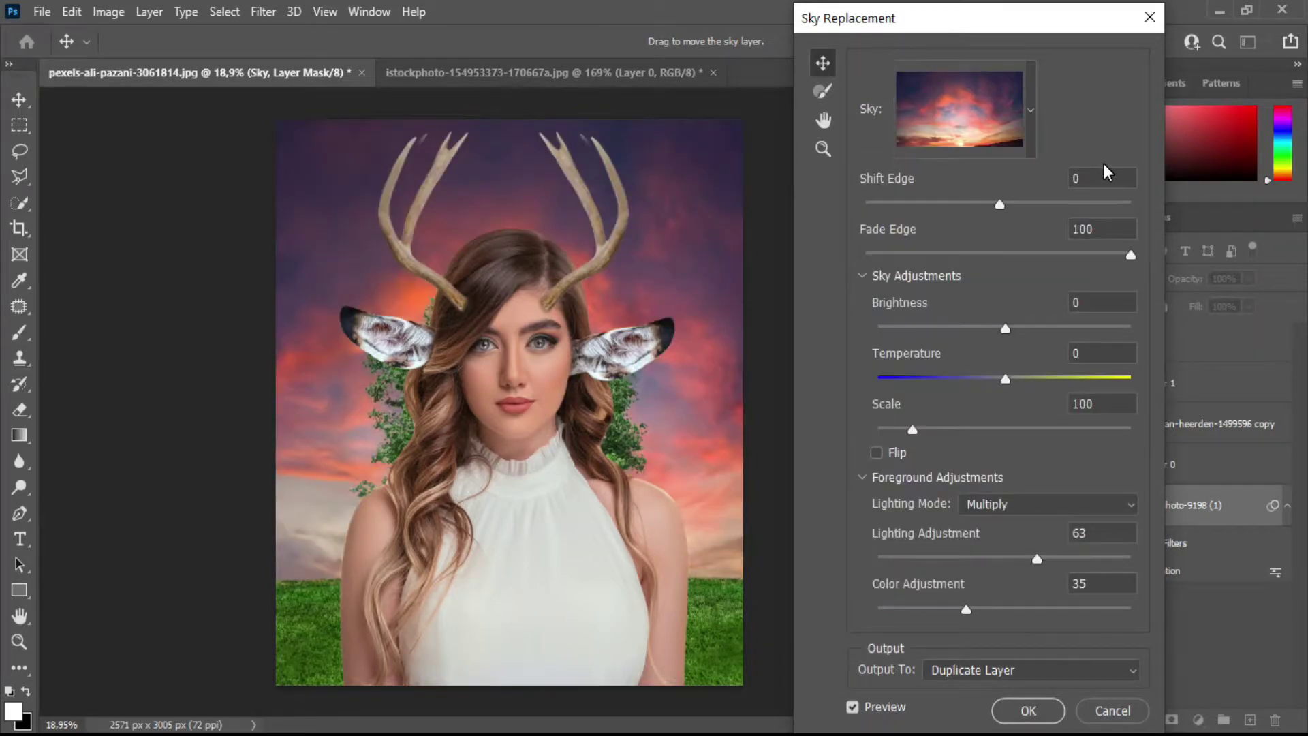
mouse_move(1048, 15)
mouse_down()
mouse_move(916, 52)
mouse_move(1003, 21)
mouse_up()
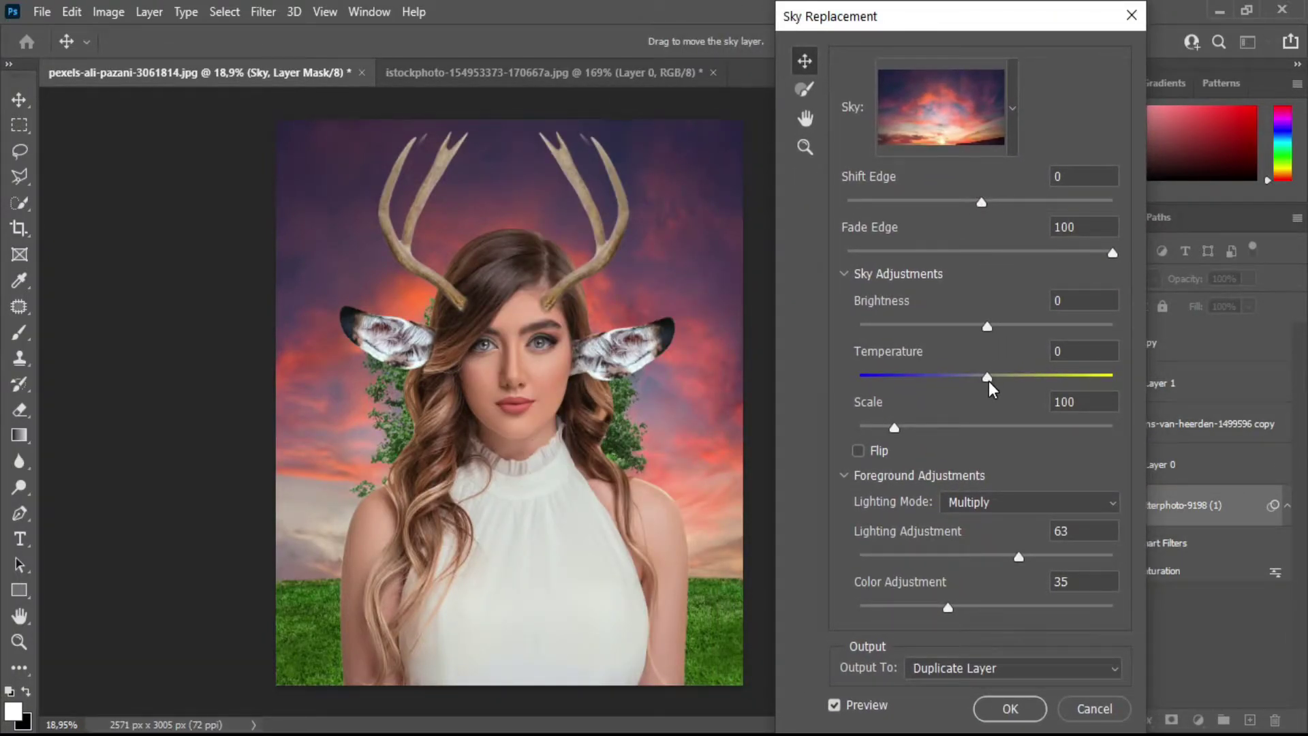
Set Temperature 20, Scale 116 and Color Adjustment 21, then confirm the sky replacement.
mouse_move(988, 382)
mouse_down()
mouse_move(1017, 378)
mouse_move(899, 370)
mouse_move(1044, 372)
mouse_move(1009, 371)
mouse_move(1012, 361)
mouse_up()
drag(909, 427, 905, 427)
drag(1017, 19, 245, 12)
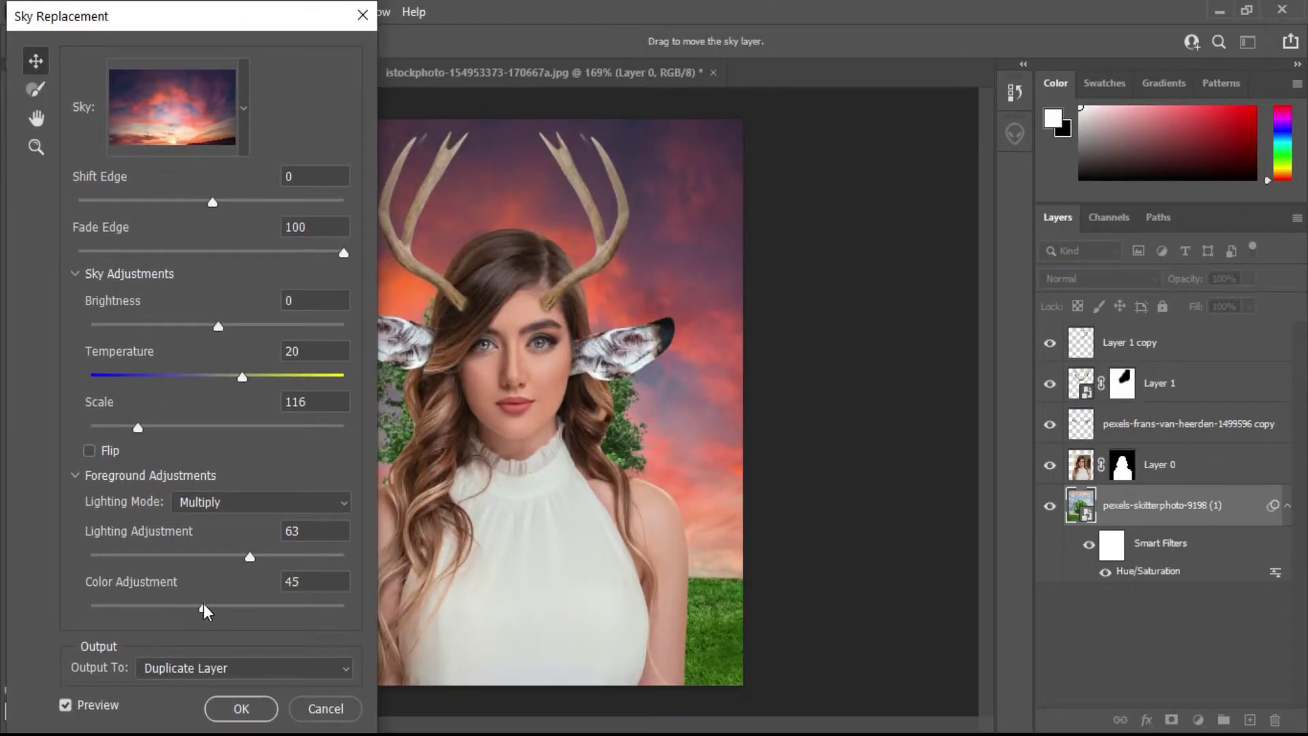
drag(248, 606, 202, 607)
drag(208, 18, 994, 17)
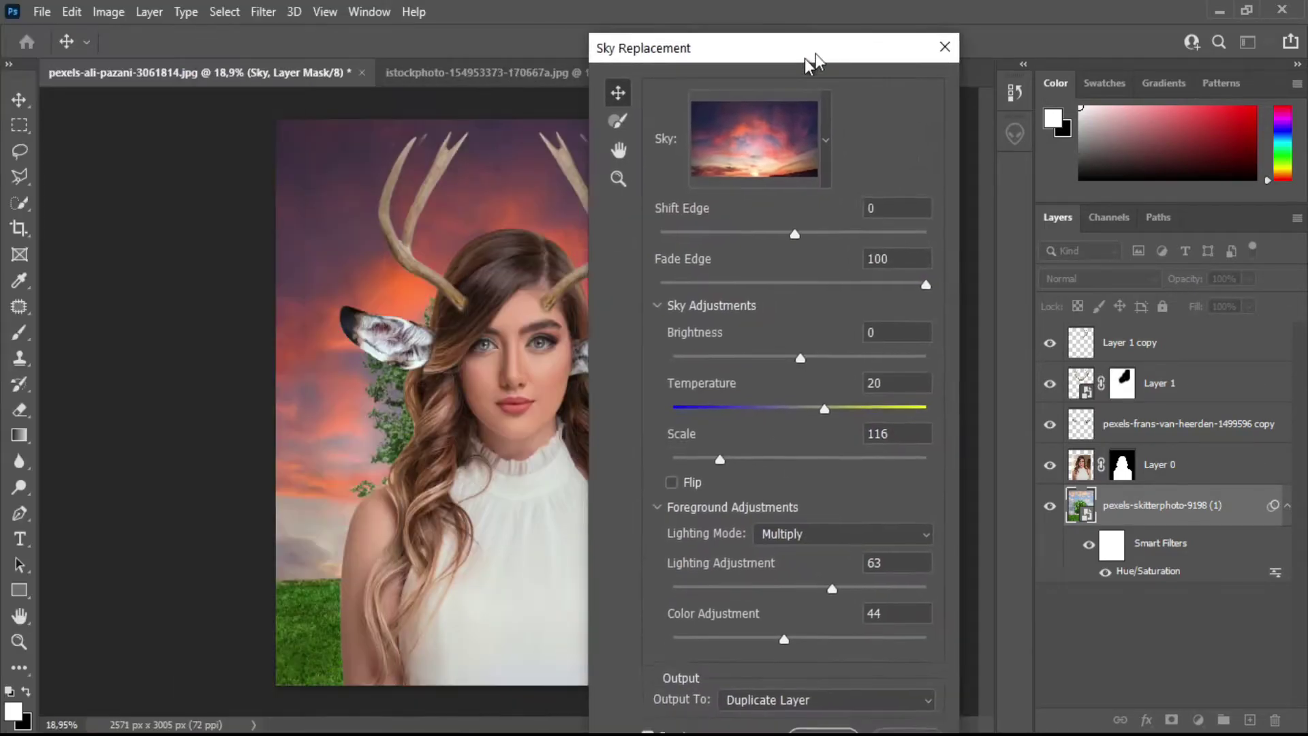
drag(914, 30, 930, 30)
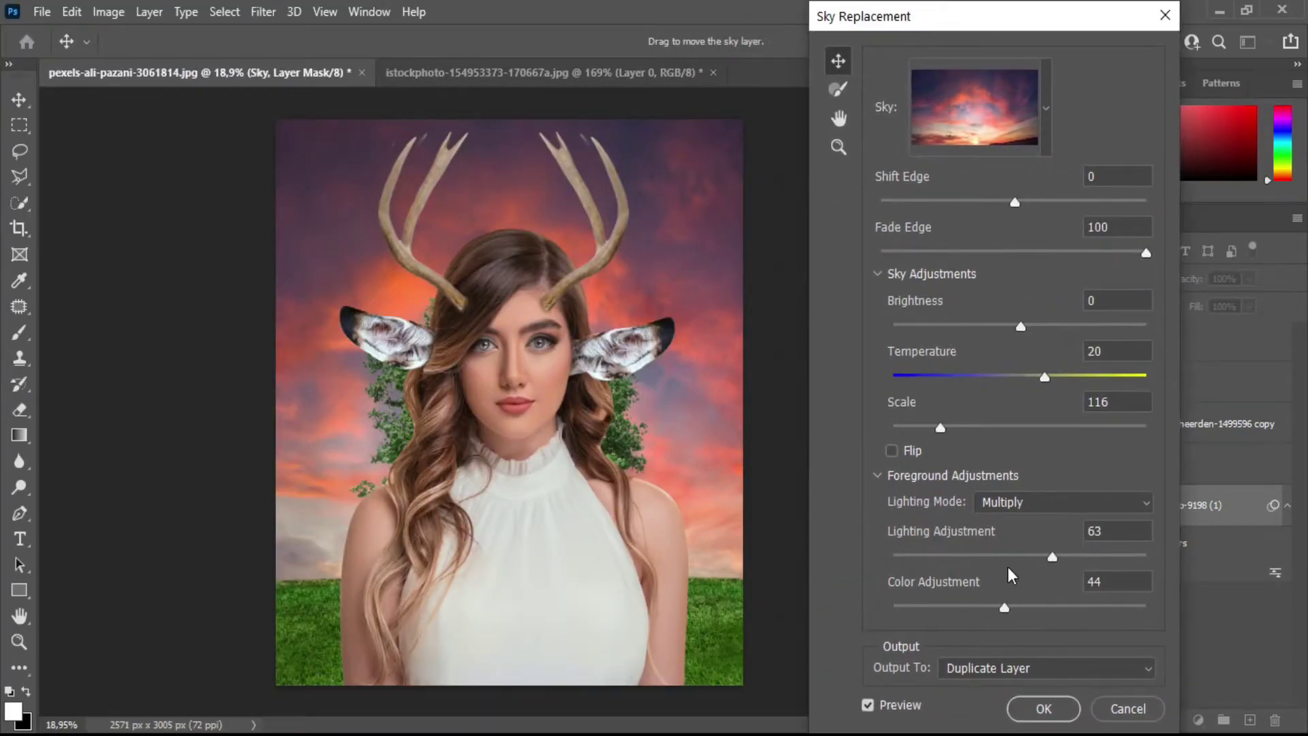
drag(1121, 14, 312, 14)
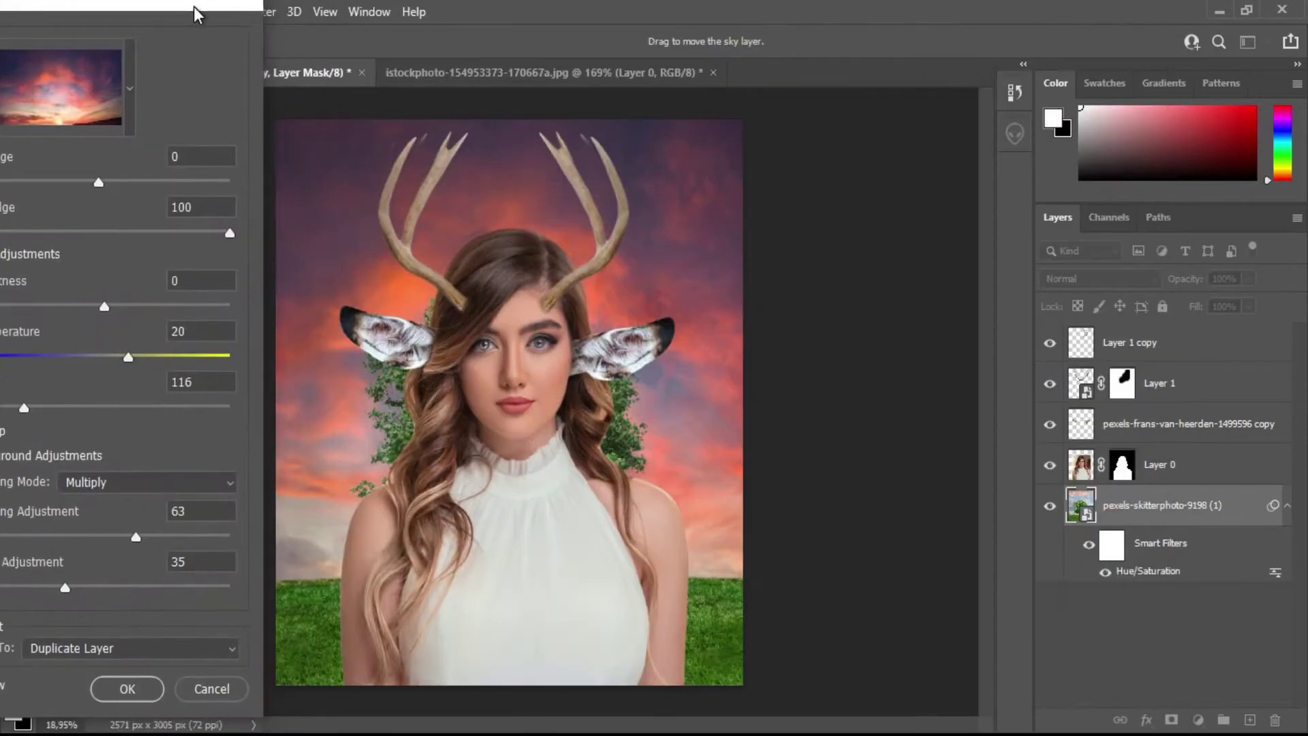
drag(172, 606, 136, 608)
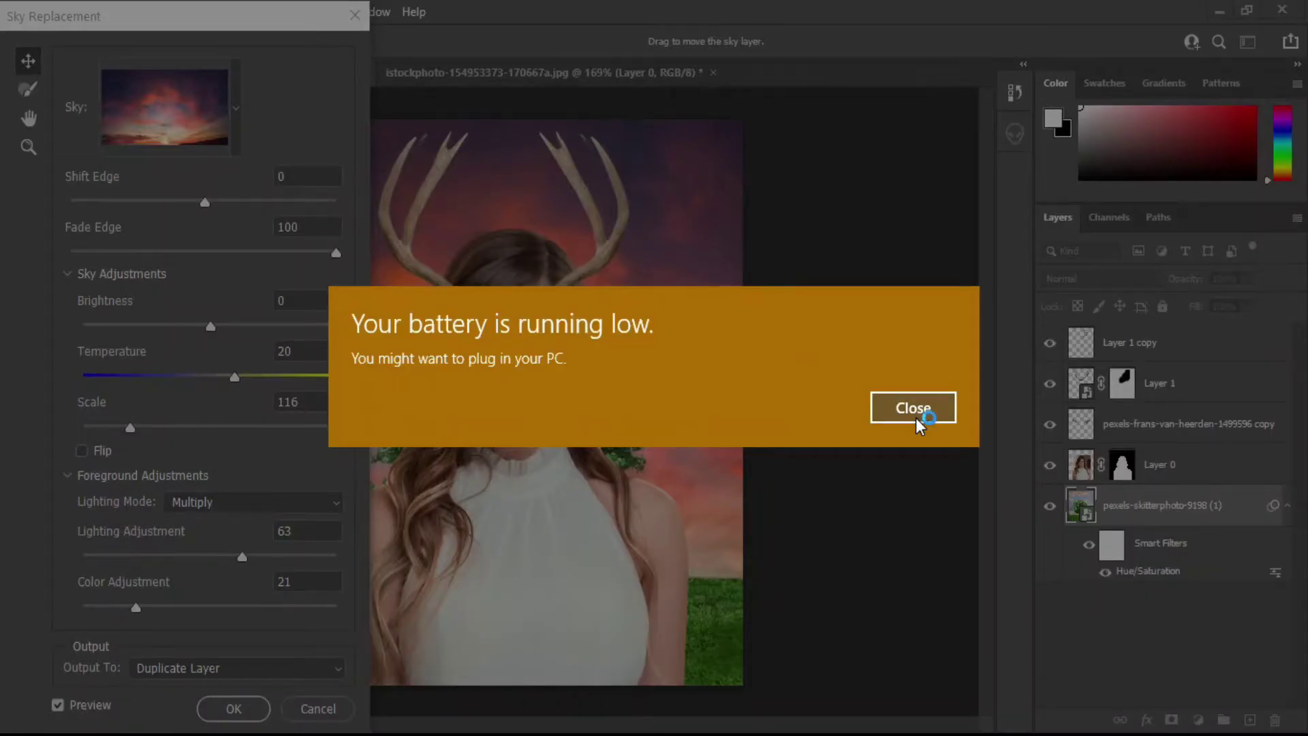
click(916, 411)
drag(228, 22, 256, 22)
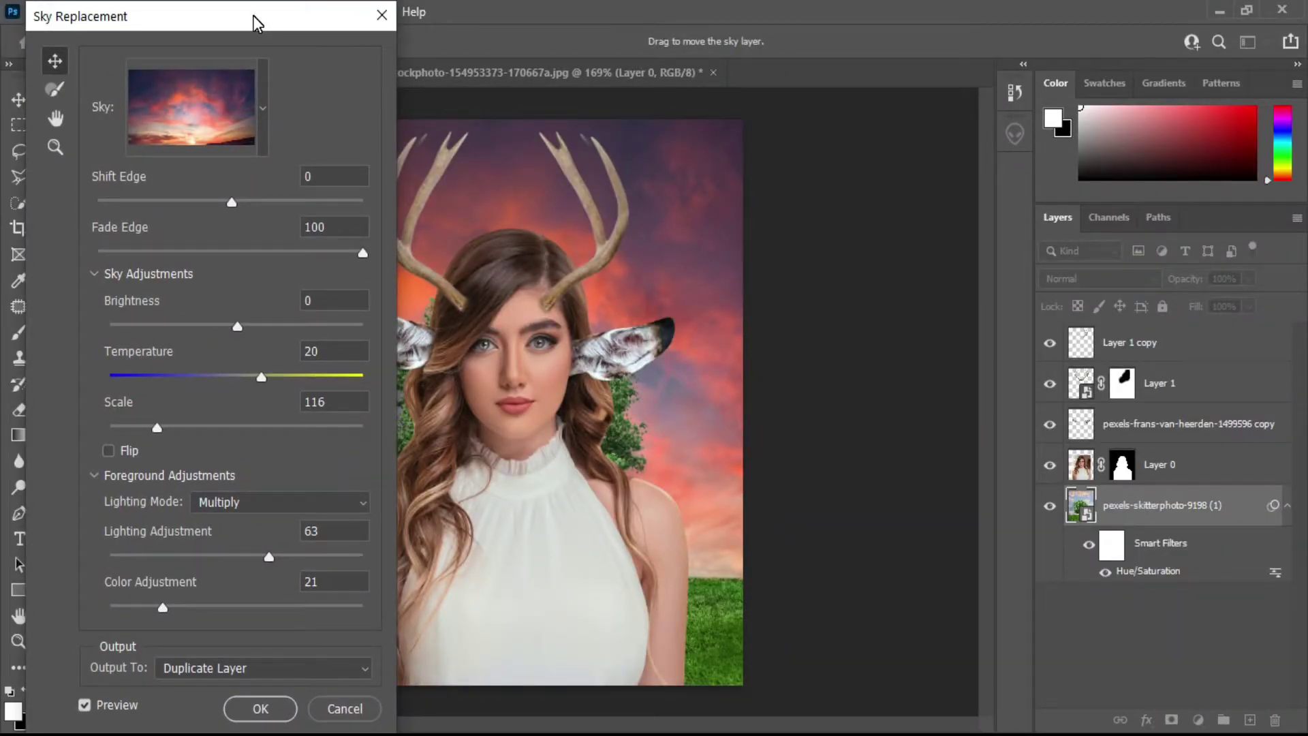
mouse_move(198, 19)
mouse_down()
mouse_move(907, 8)
mouse_move(283, 29)
mouse_up()
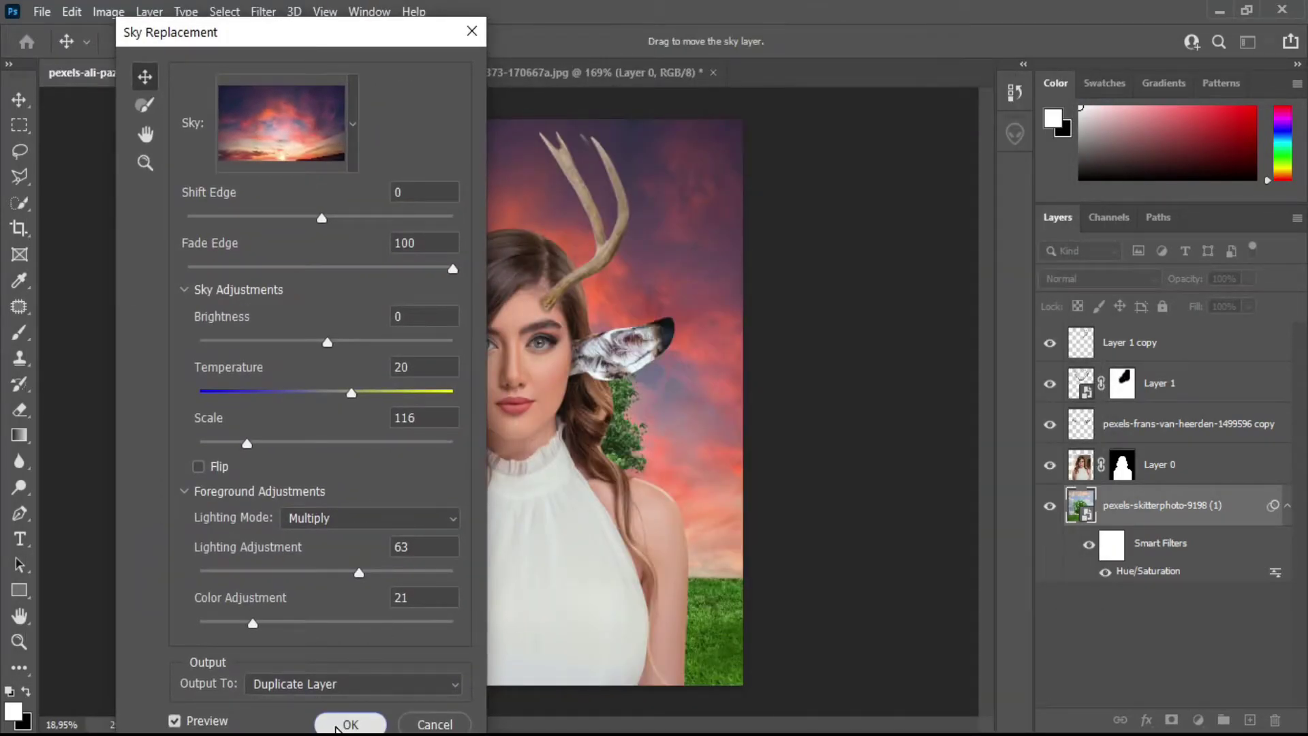
key(Return)
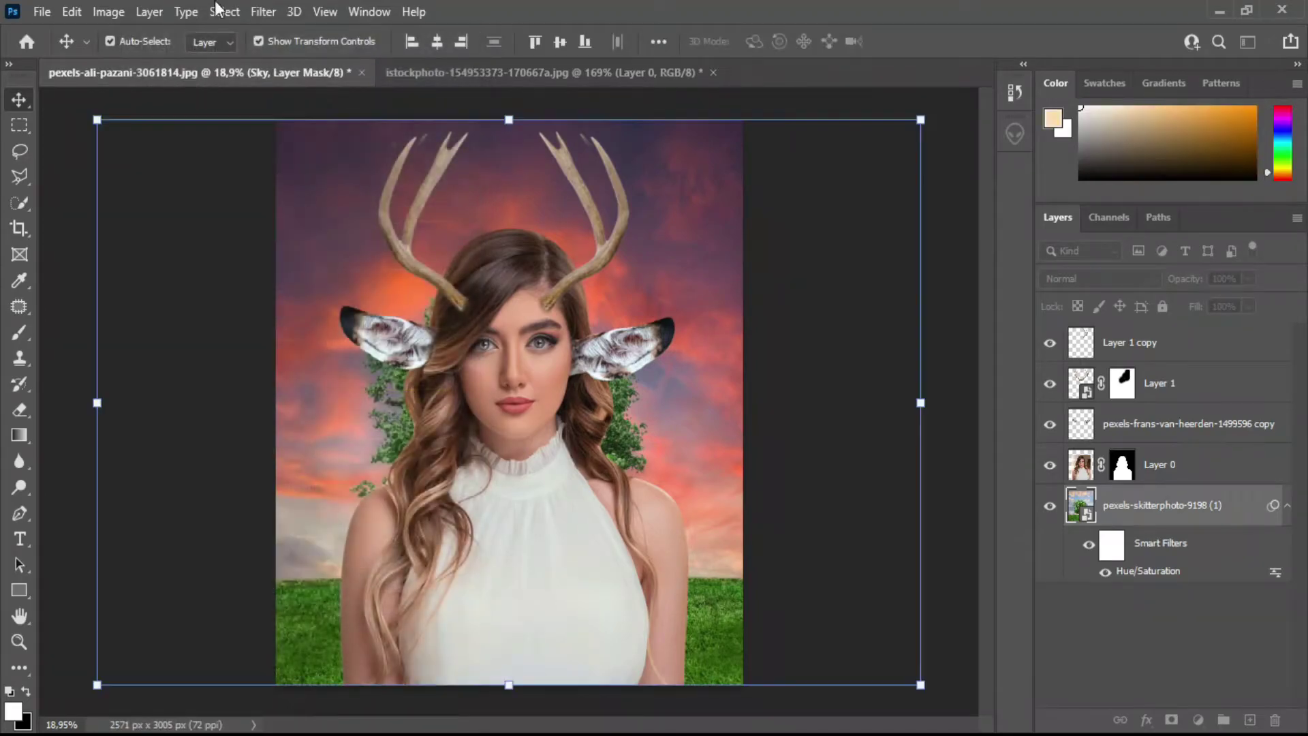
Open the Camera Raw Filter and cancel it without applying.
click(272, 8)
click(281, 161)
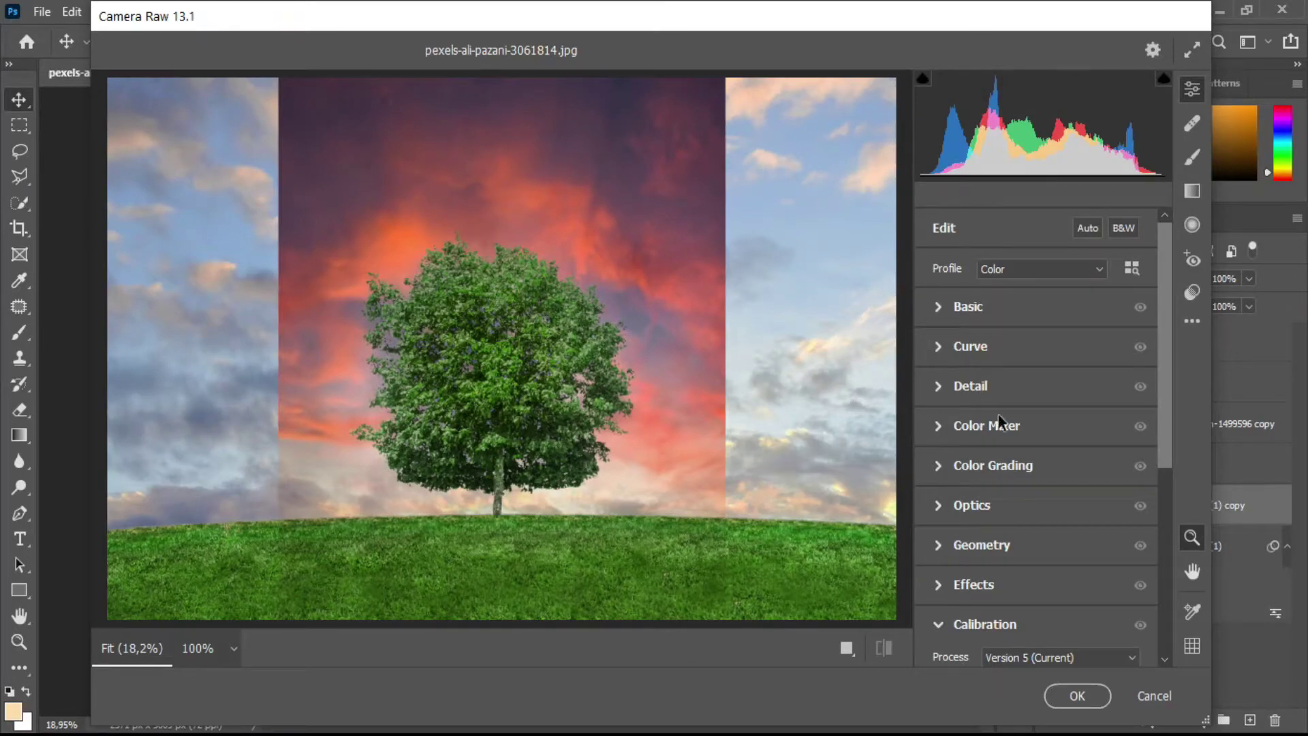
mouse_move(1173, 18)
mouse_down()
mouse_move(906, 72)
mouse_move(681, 23)
mouse_up()
click(659, 701)
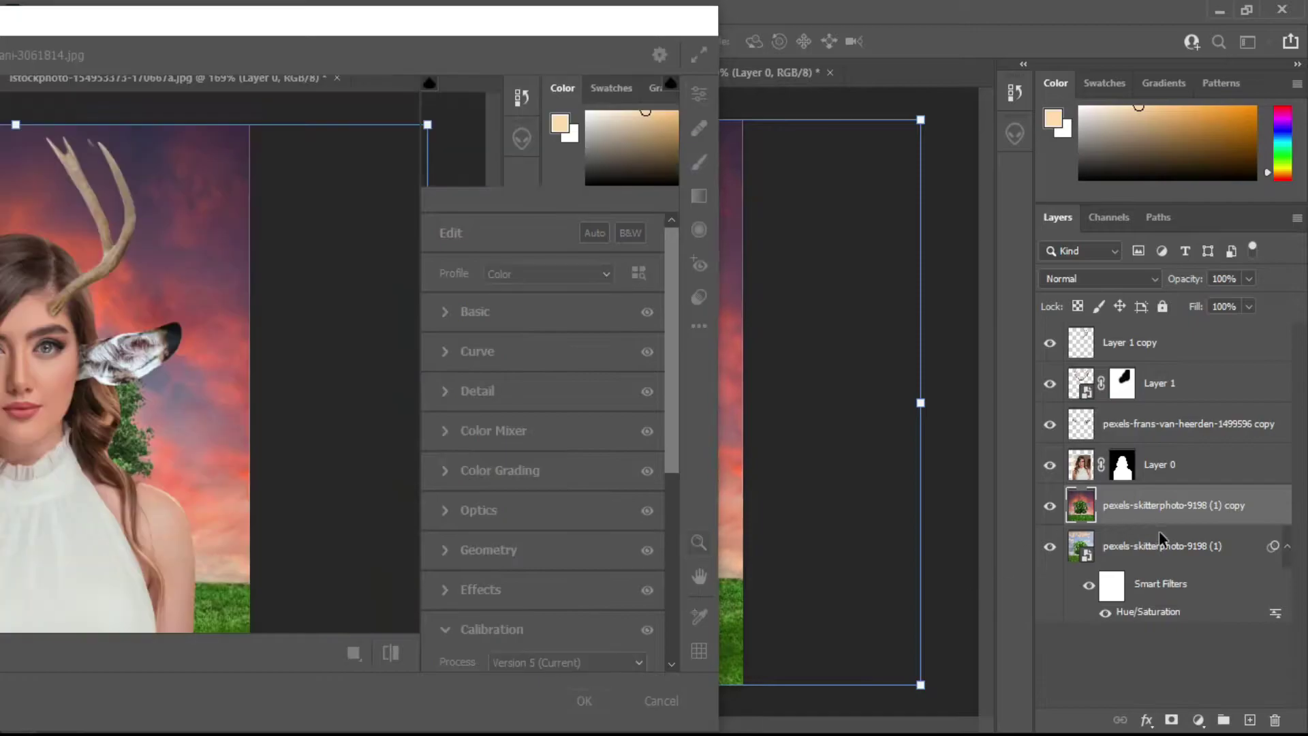
Select both the original and sky-replaced background layers and bring up their layer options.
click(1166, 548)
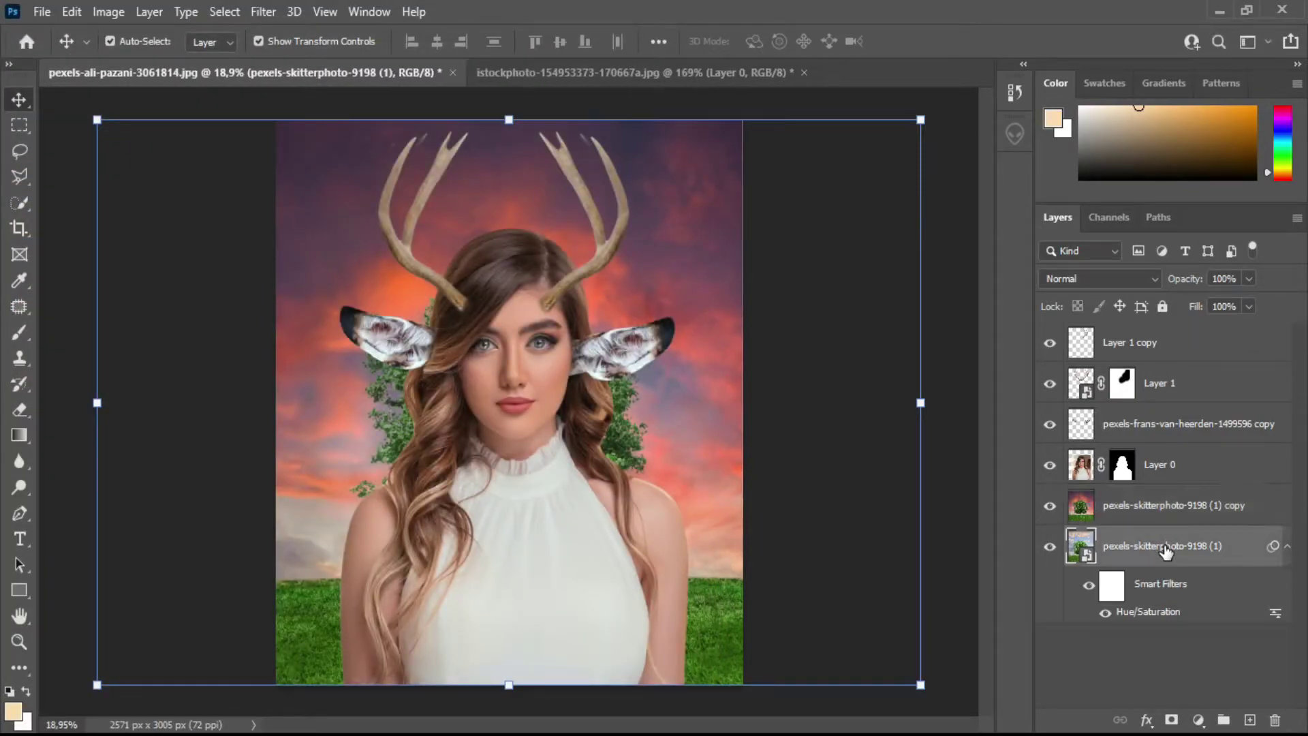
key(ctrl)
ctrl+click(1162, 519)
right_click(1159, 513)
click(1054, 575)
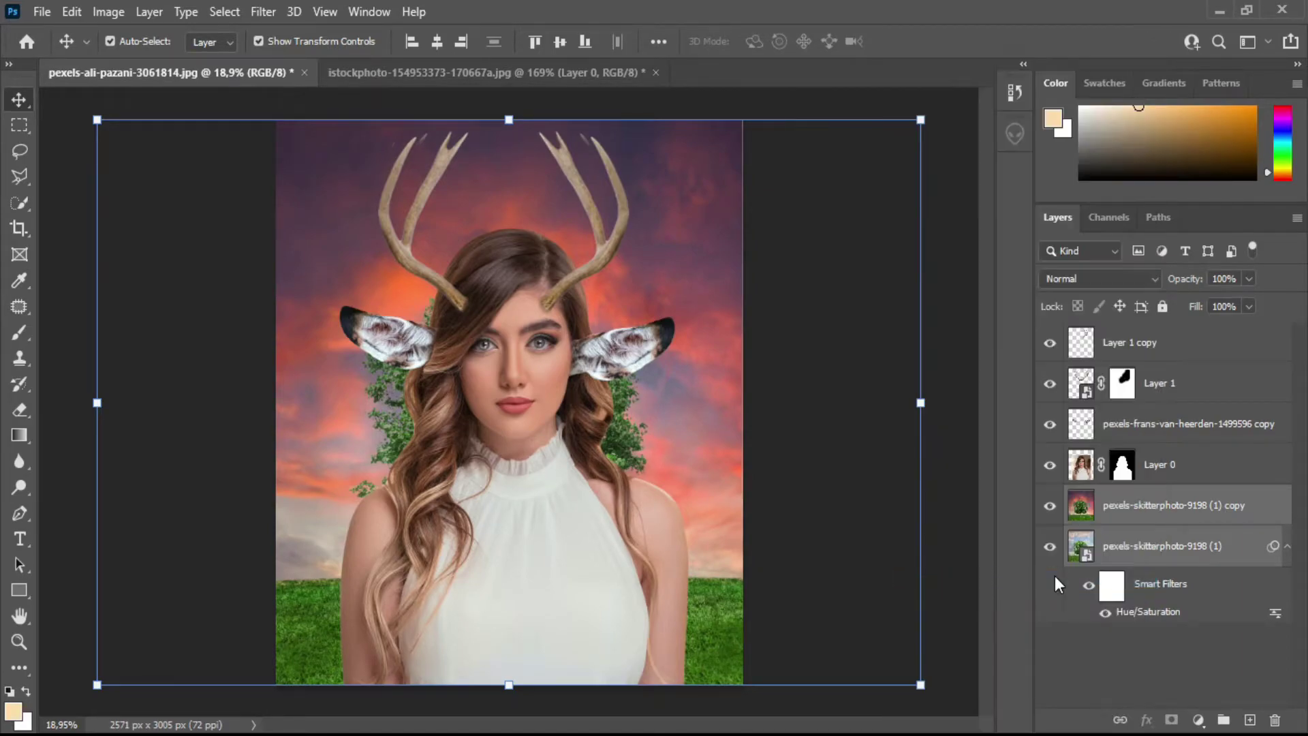
click(263, 11)
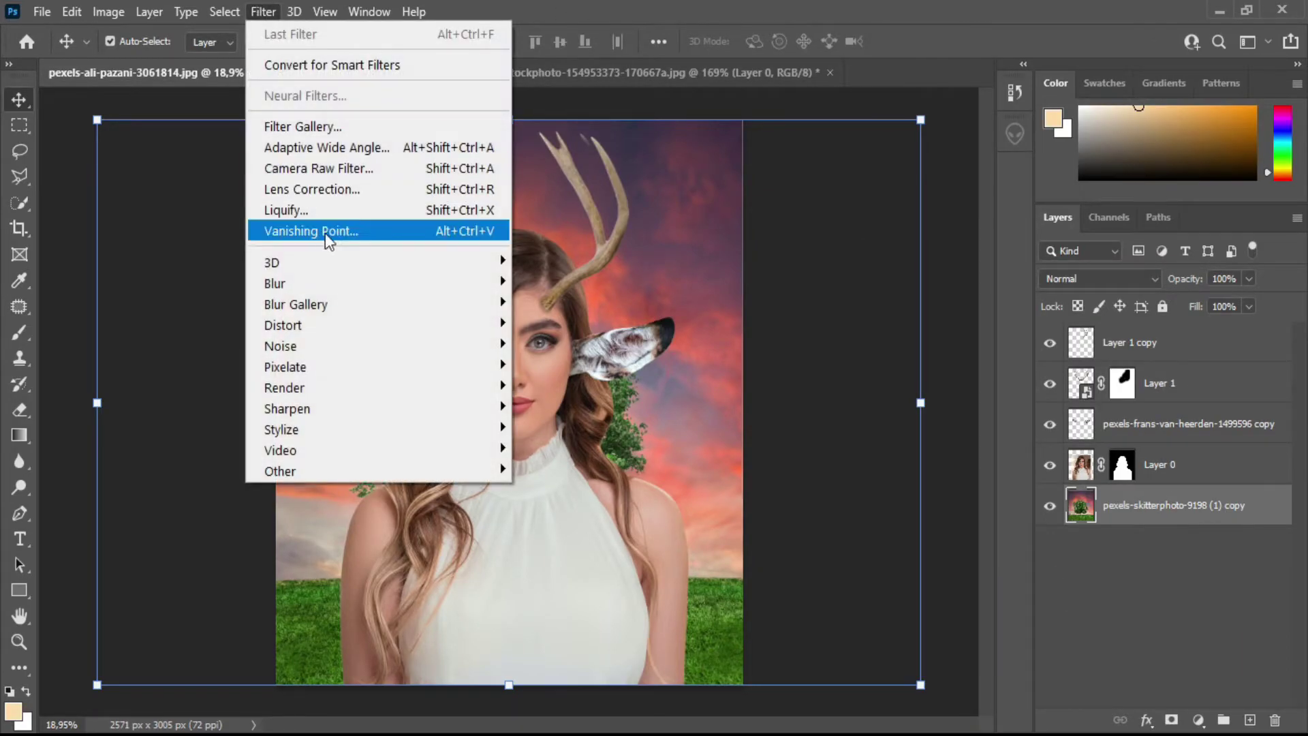
In Camera Raw, brighten the background's exposure slightly, lower its saturation and add sharpening.
click(354, 175)
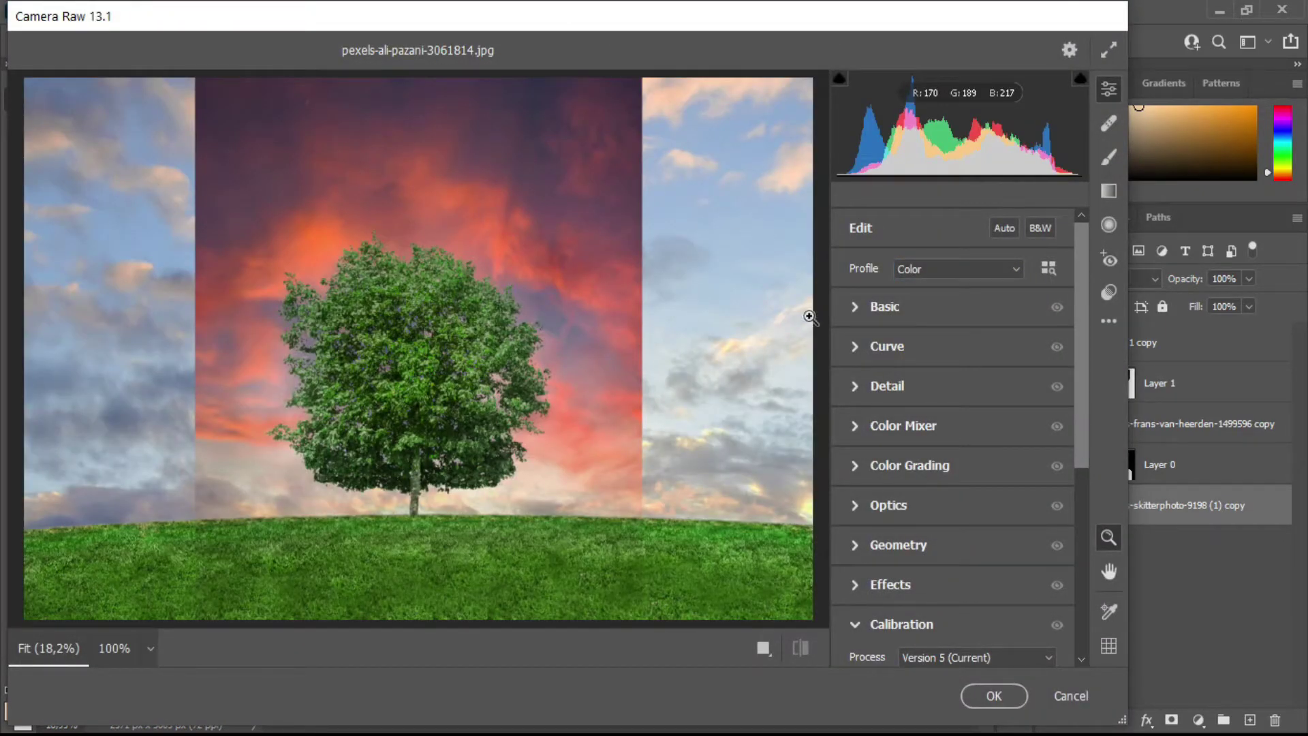
click(855, 308)
drag(957, 390, 957, 385)
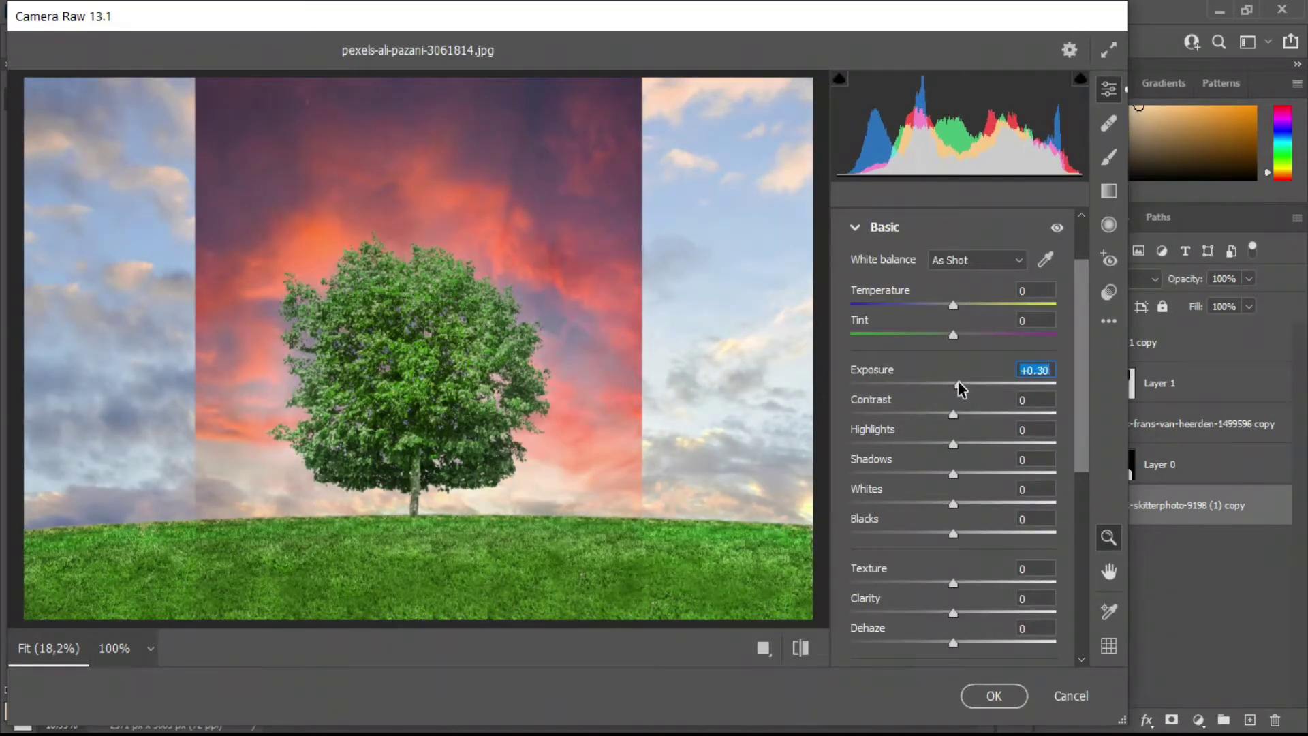
scroll(921, 402, down, 5)
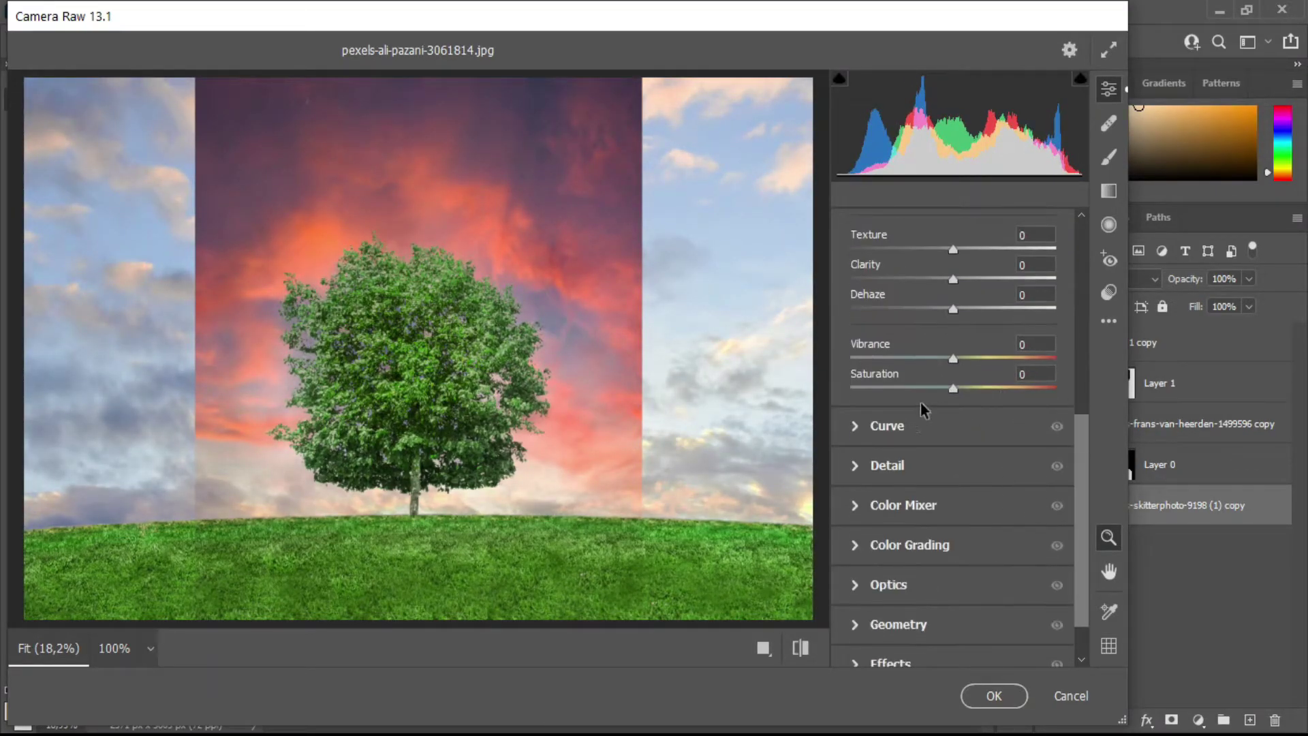
mouse_move(955, 391)
mouse_down()
mouse_move(964, 355)
mouse_move(949, 341)
mouse_up()
scroll(886, 361, down, 2)
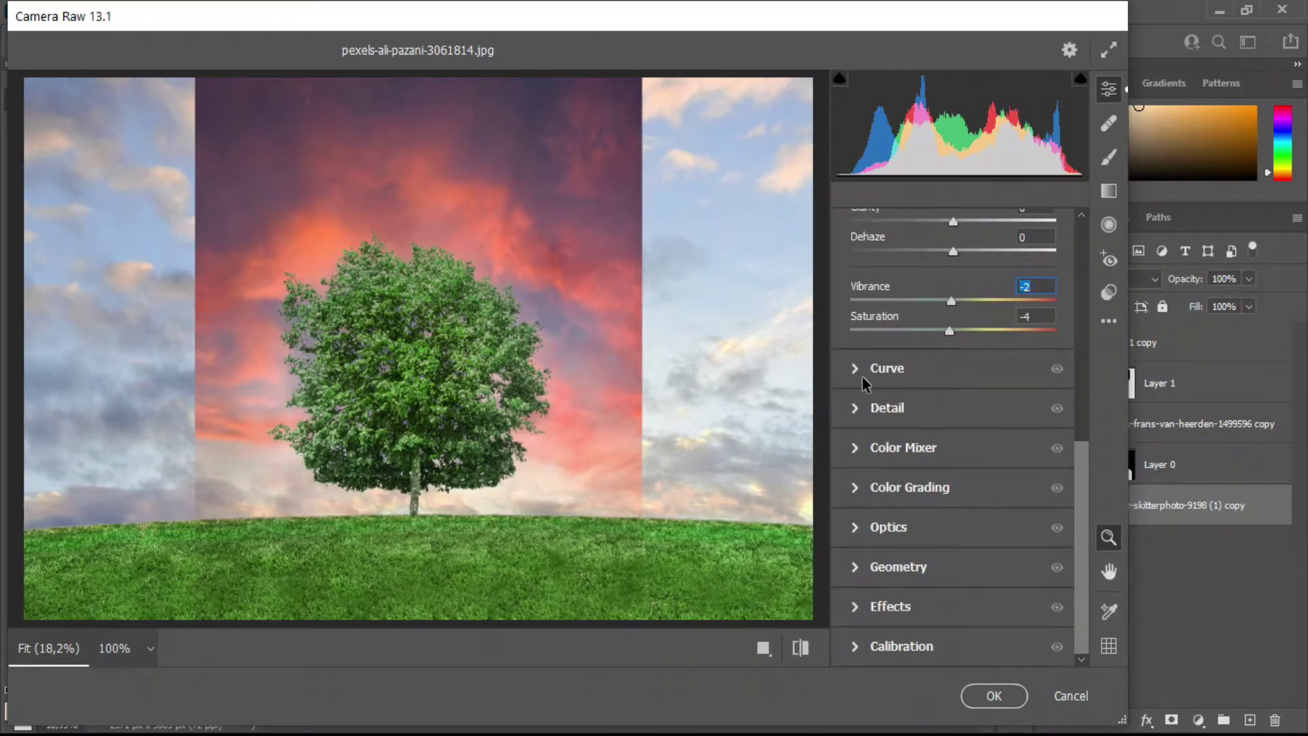
click(860, 409)
click(852, 435)
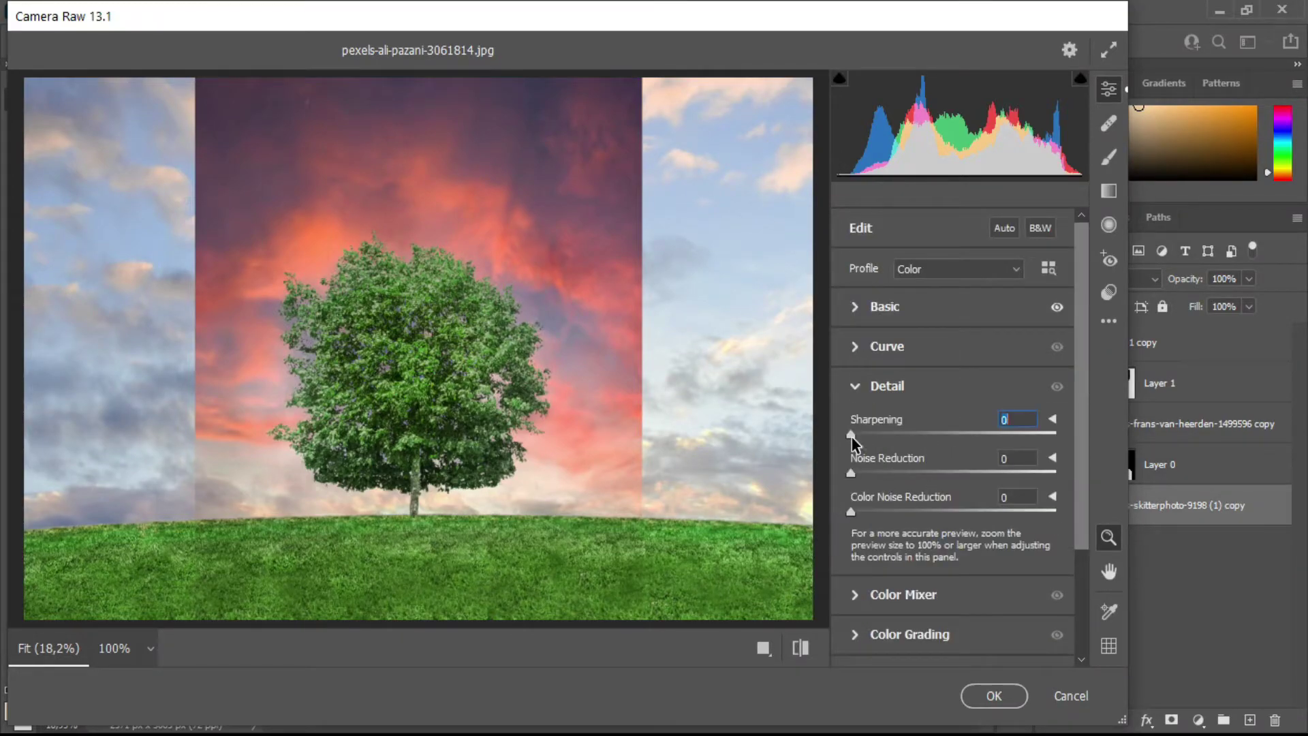
Shift the Oranges hue to +3 and add a +7 edge vignette.
scroll(865, 434, down, 1)
scroll(865, 433, down, 3)
click(899, 447)
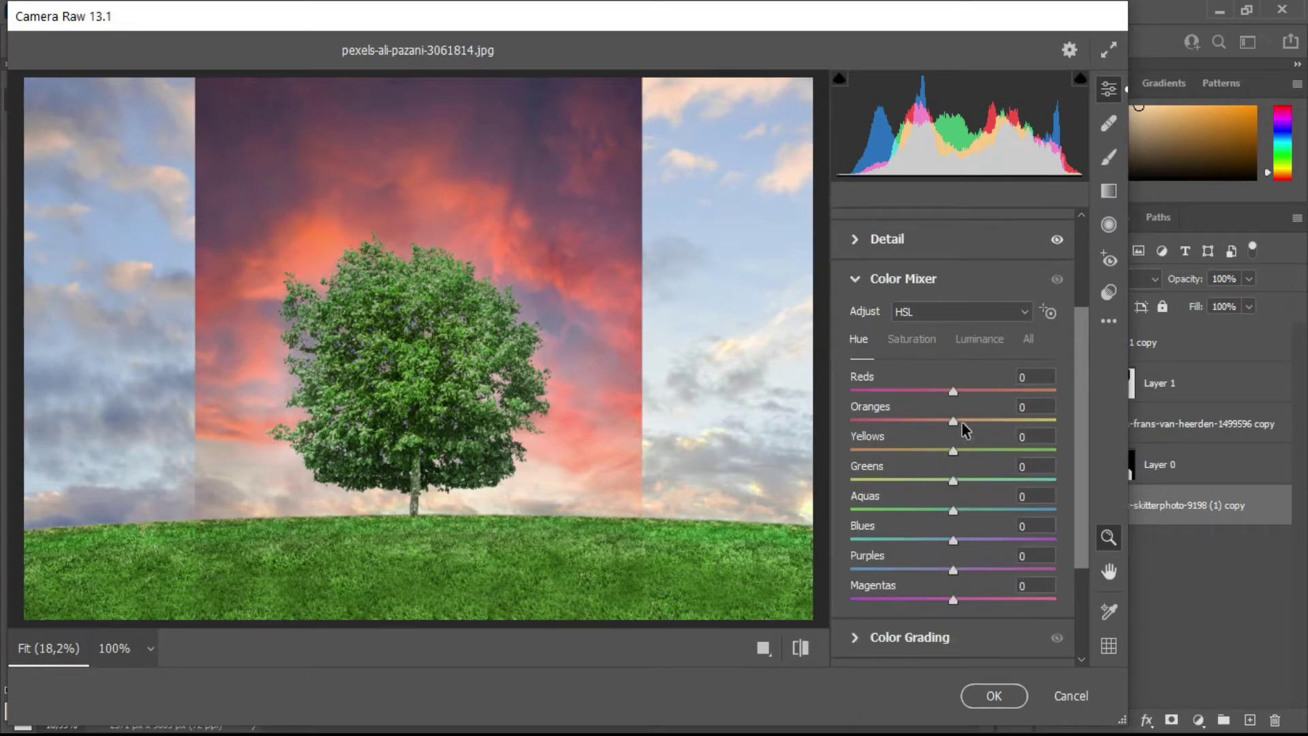
drag(962, 422, 957, 408)
scroll(957, 409, down, 2)
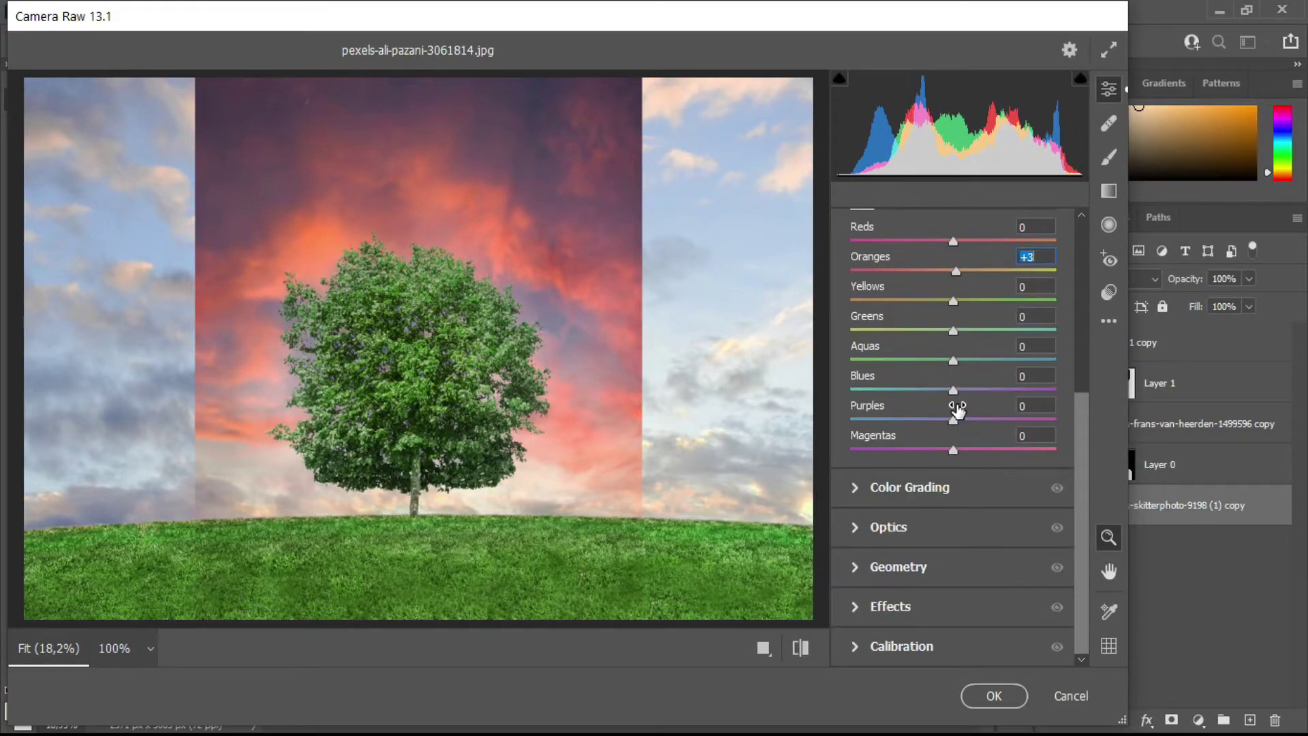
click(854, 488)
scroll(905, 507, down, 4)
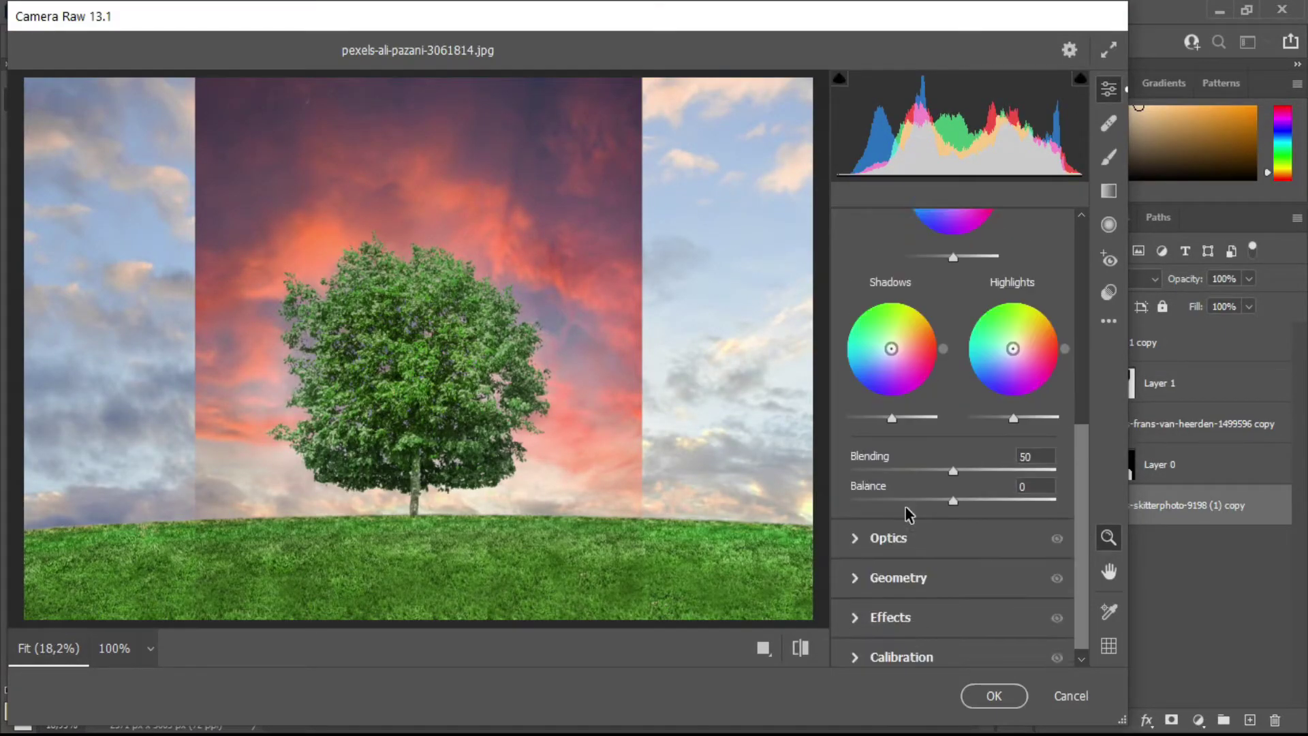
click(865, 527)
drag(953, 478, 984, 477)
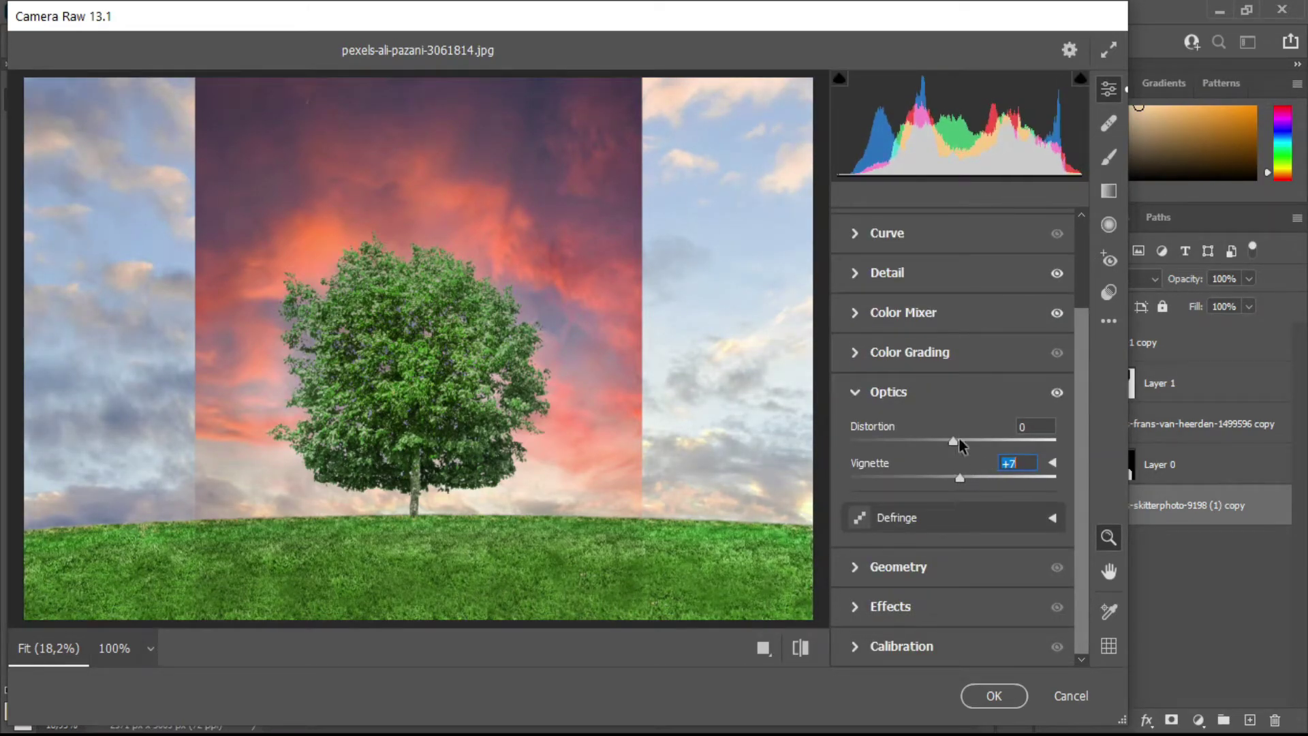
Tweak the midtones colour grading and apply the Camera Raw filter to the background.
click(854, 353)
drag(957, 428, 959, 430)
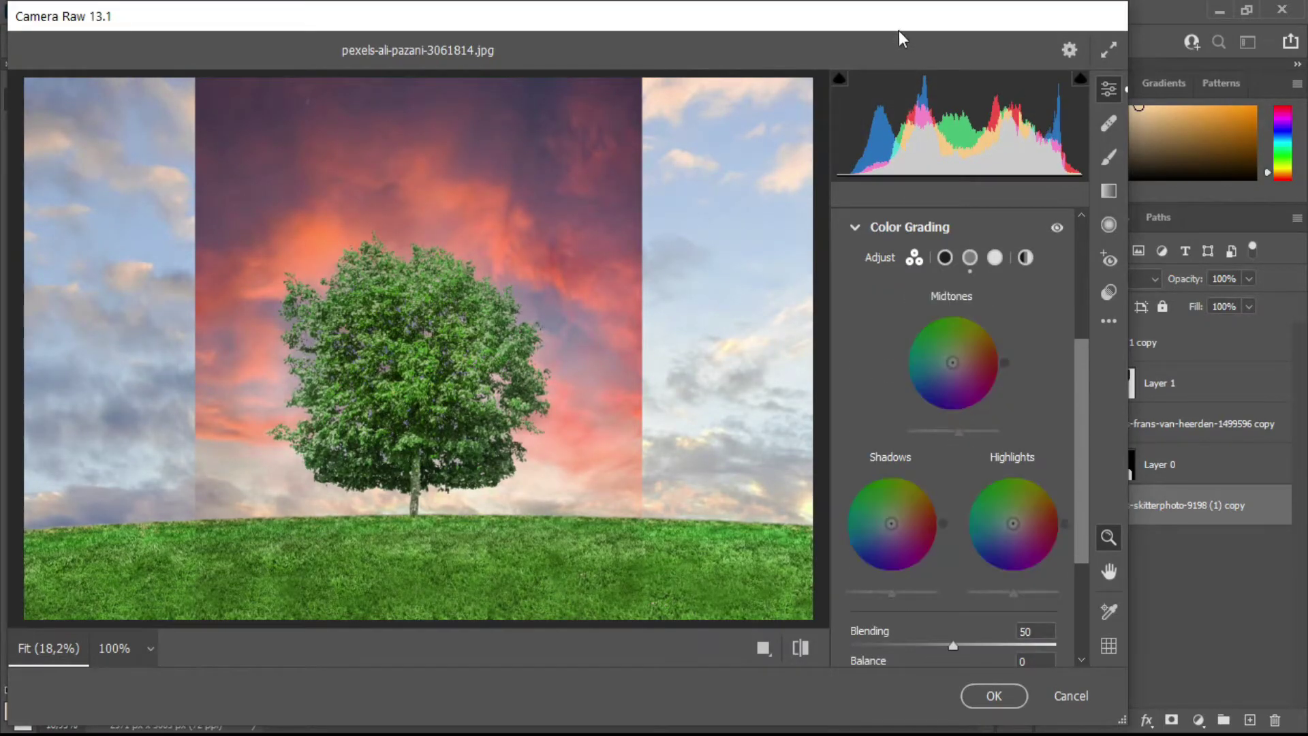
drag(899, 14, 520, 12)
click(615, 696)
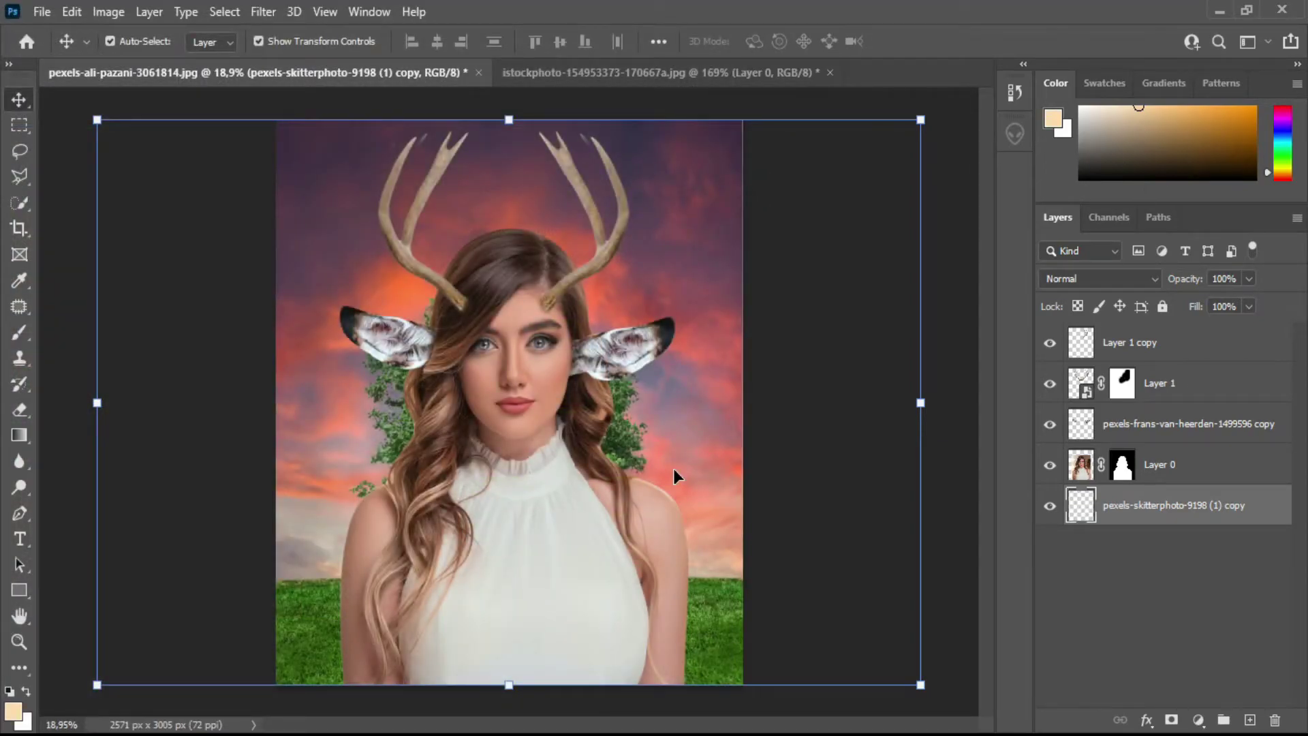
Widen the sky and tree background layer to about 100.6% on both sides and commit.
click(972, 432)
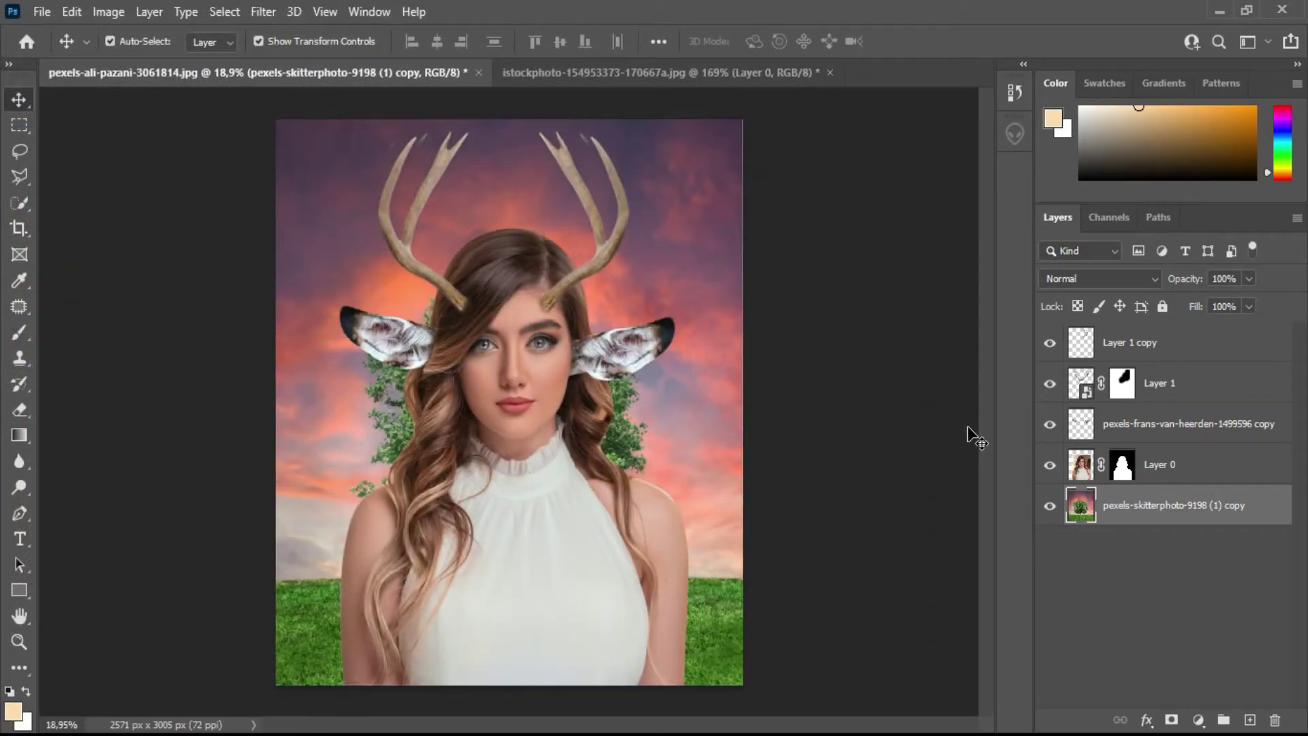
click(654, 354)
click(834, 400)
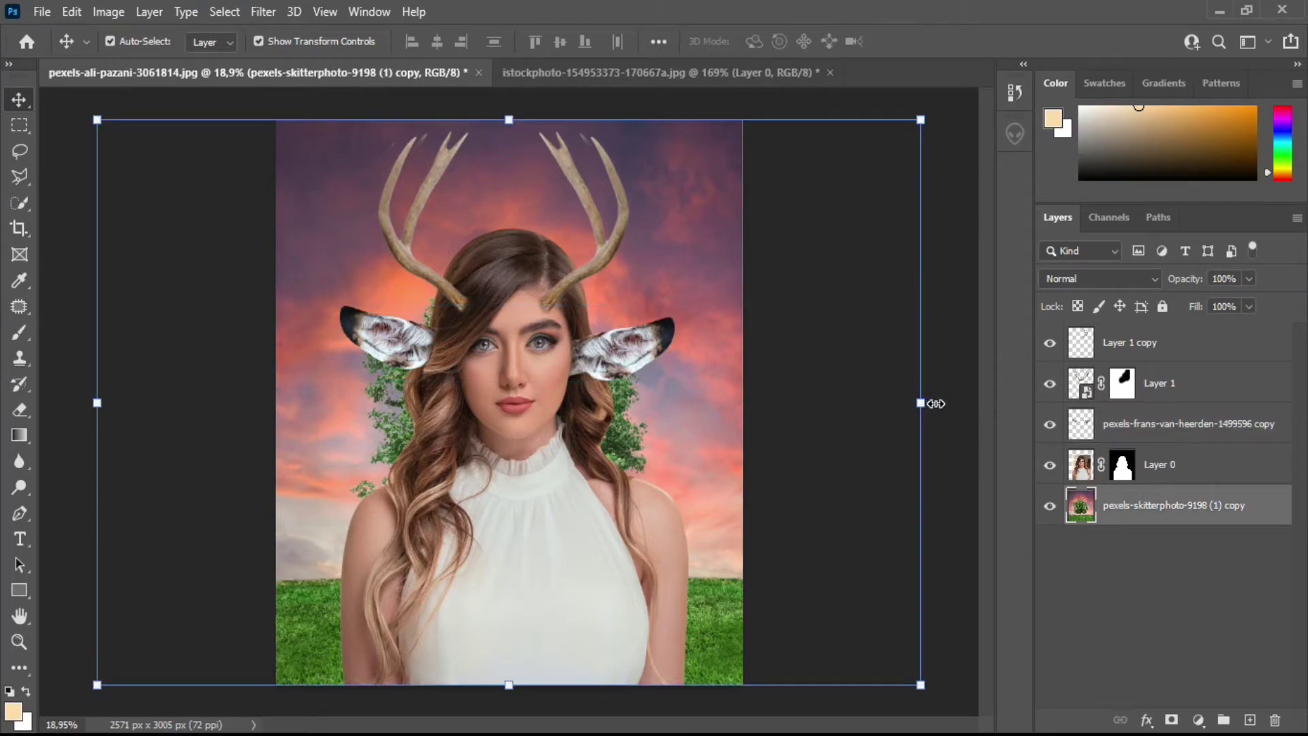
drag(943, 398, 943, 400)
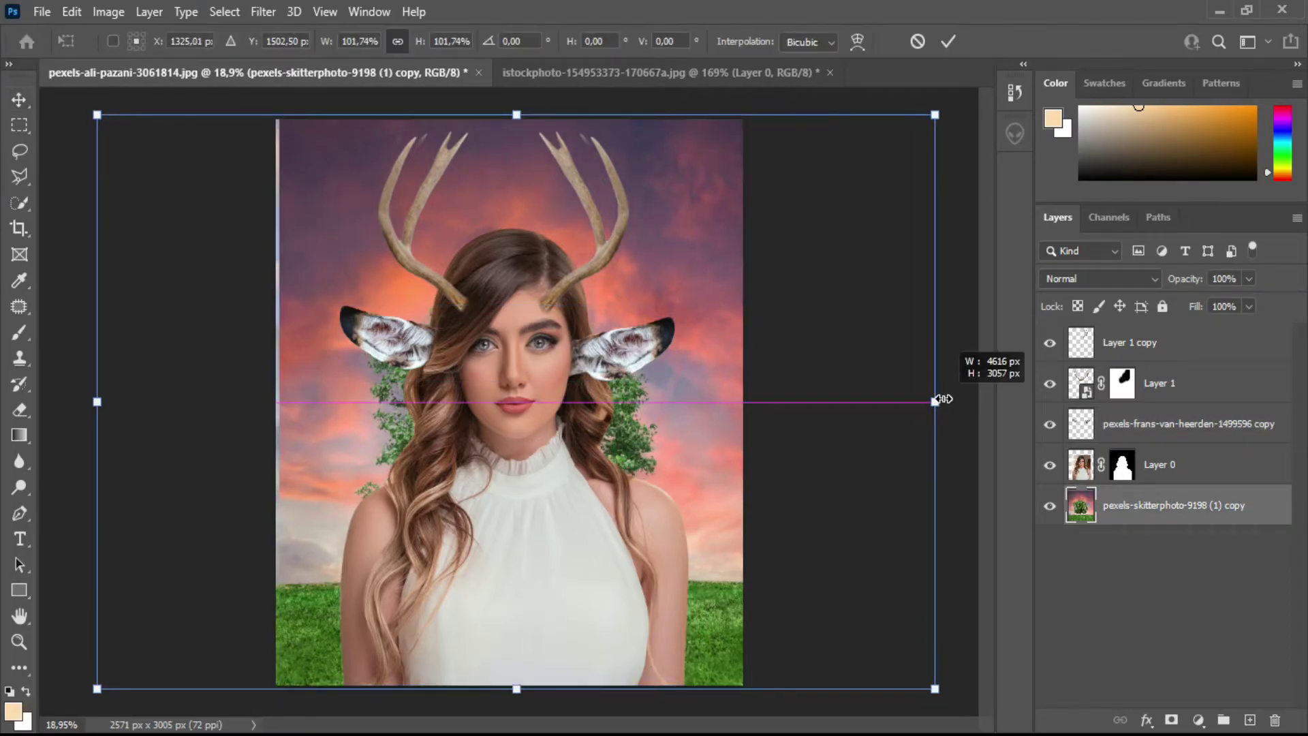
key(ctrl+z)
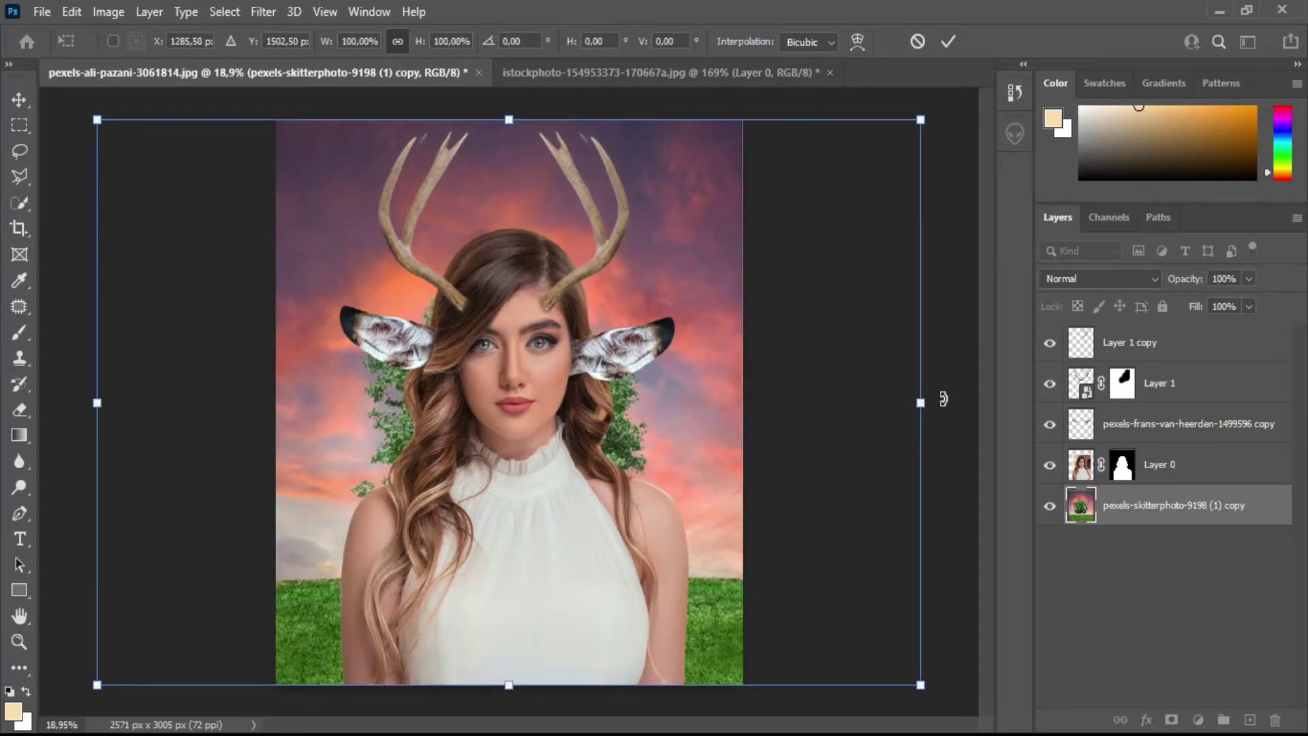
drag(931, 406, 932, 402)
drag(97, 402, 95, 402)
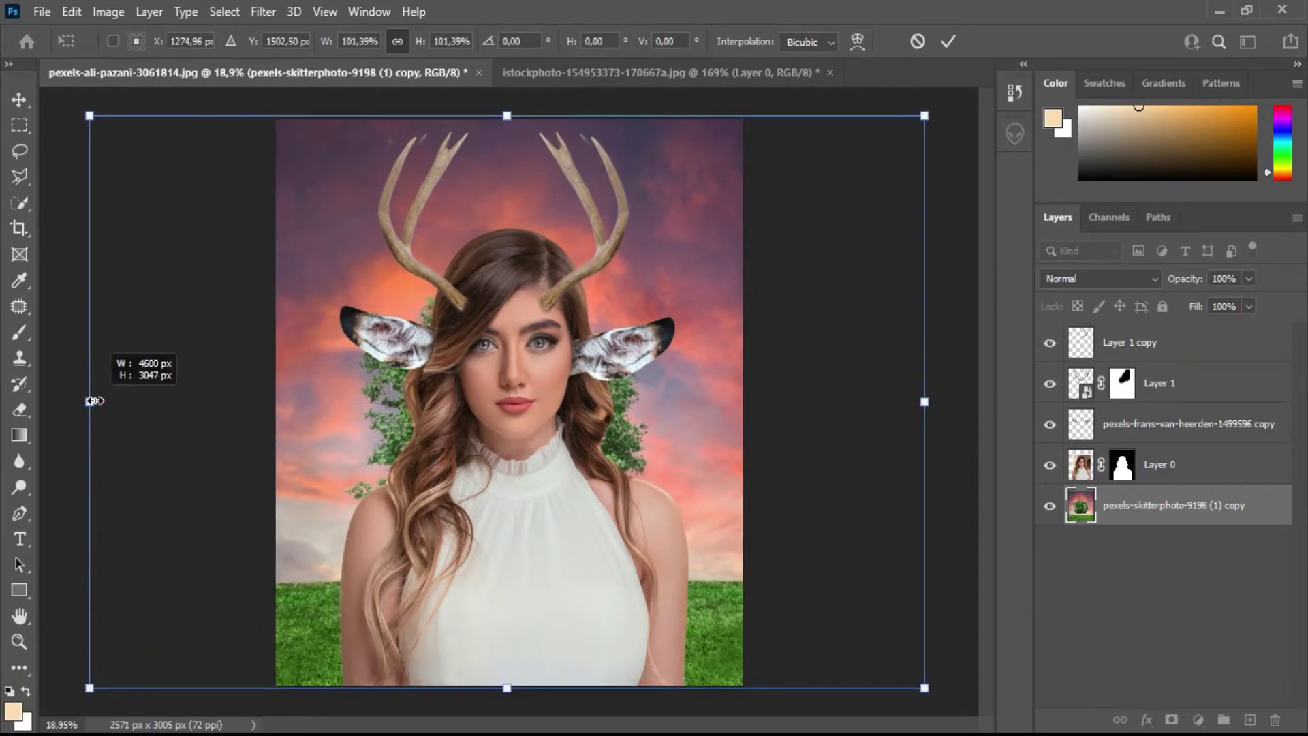
click(946, 42)
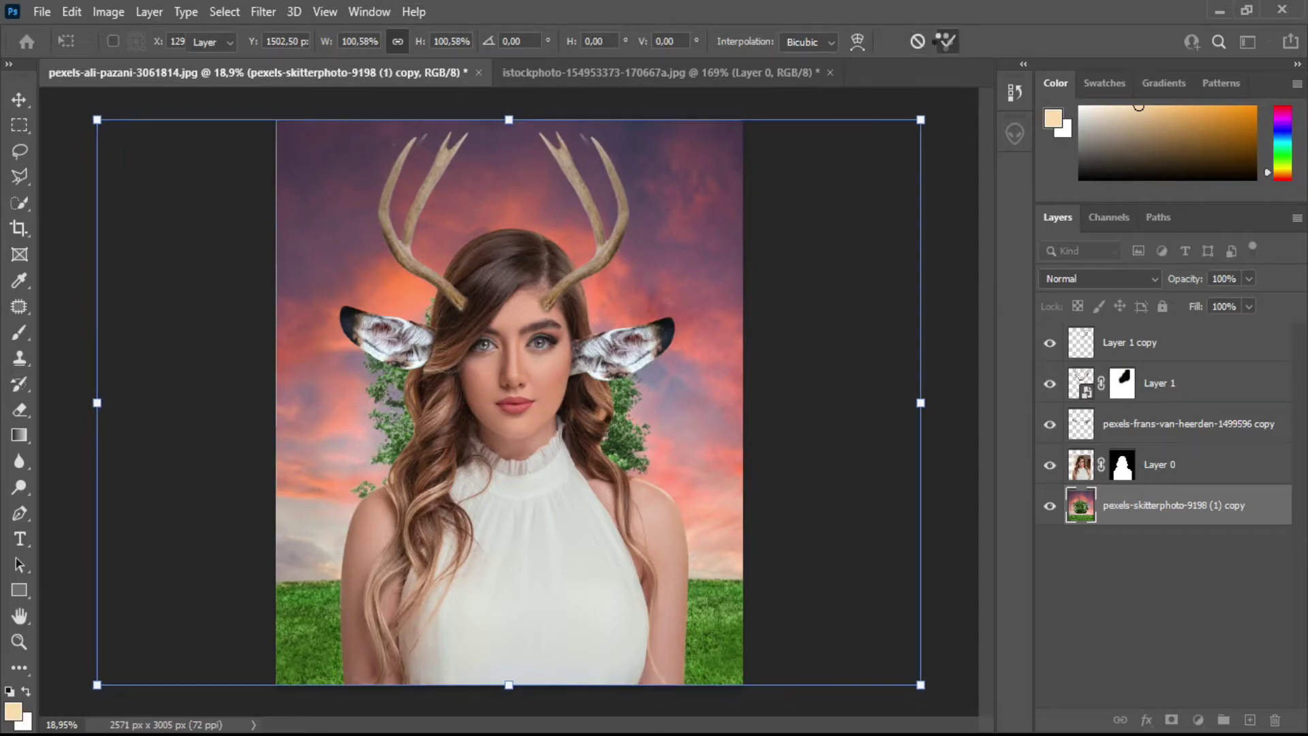
click(958, 290)
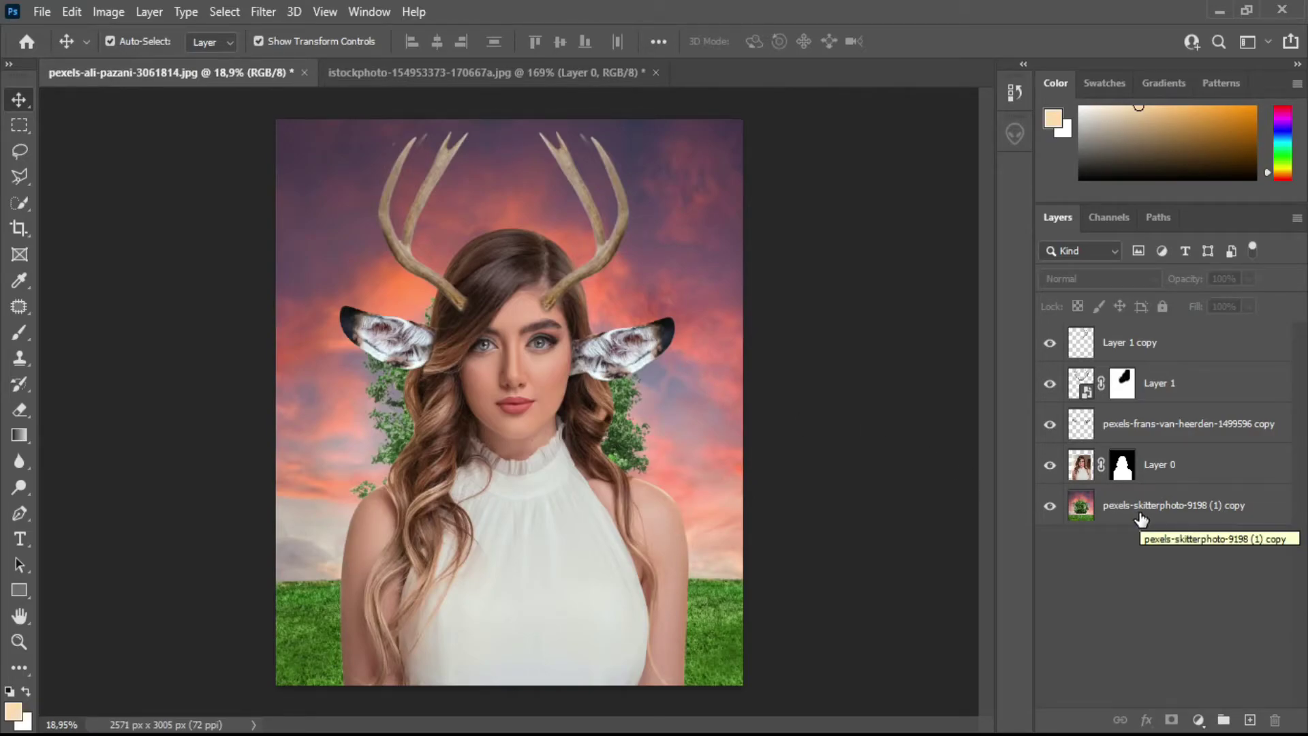
click(1141, 519)
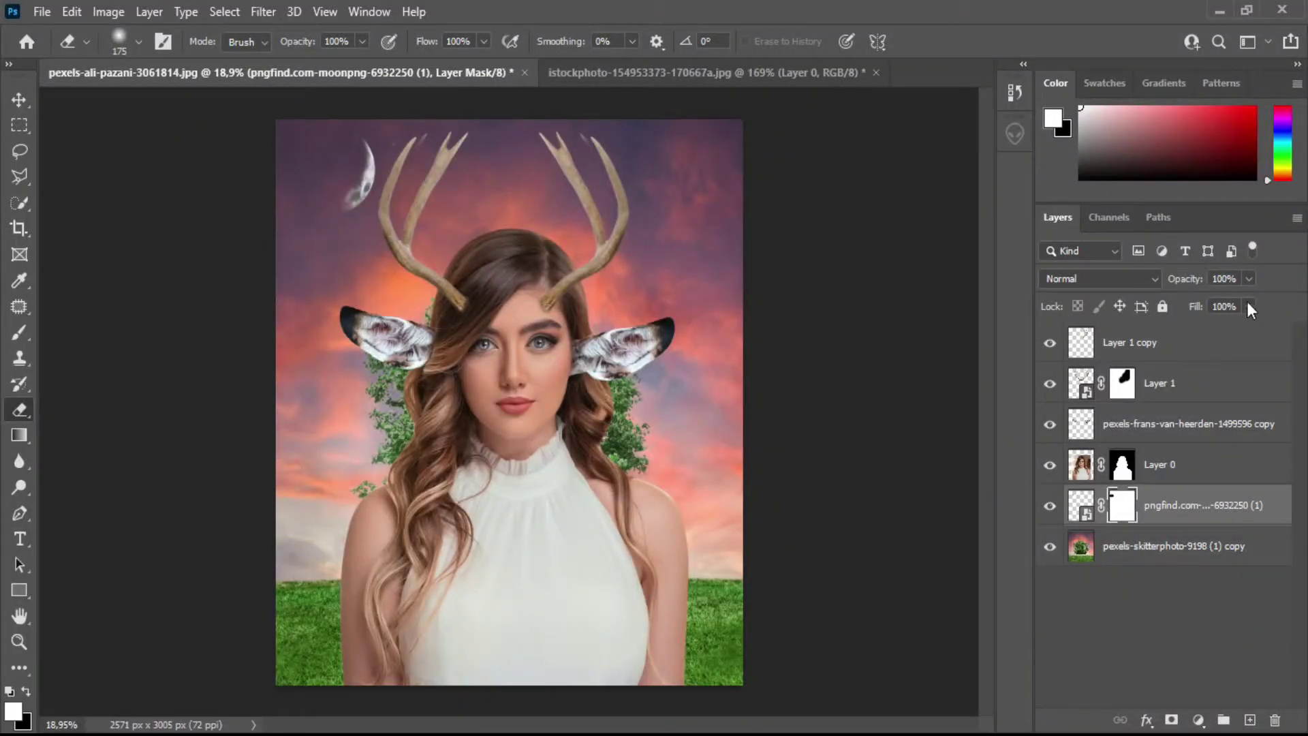
Lower the moon layer to 60% opacity and raise its Camera Raw Exposure to +1.20.
click(1249, 278)
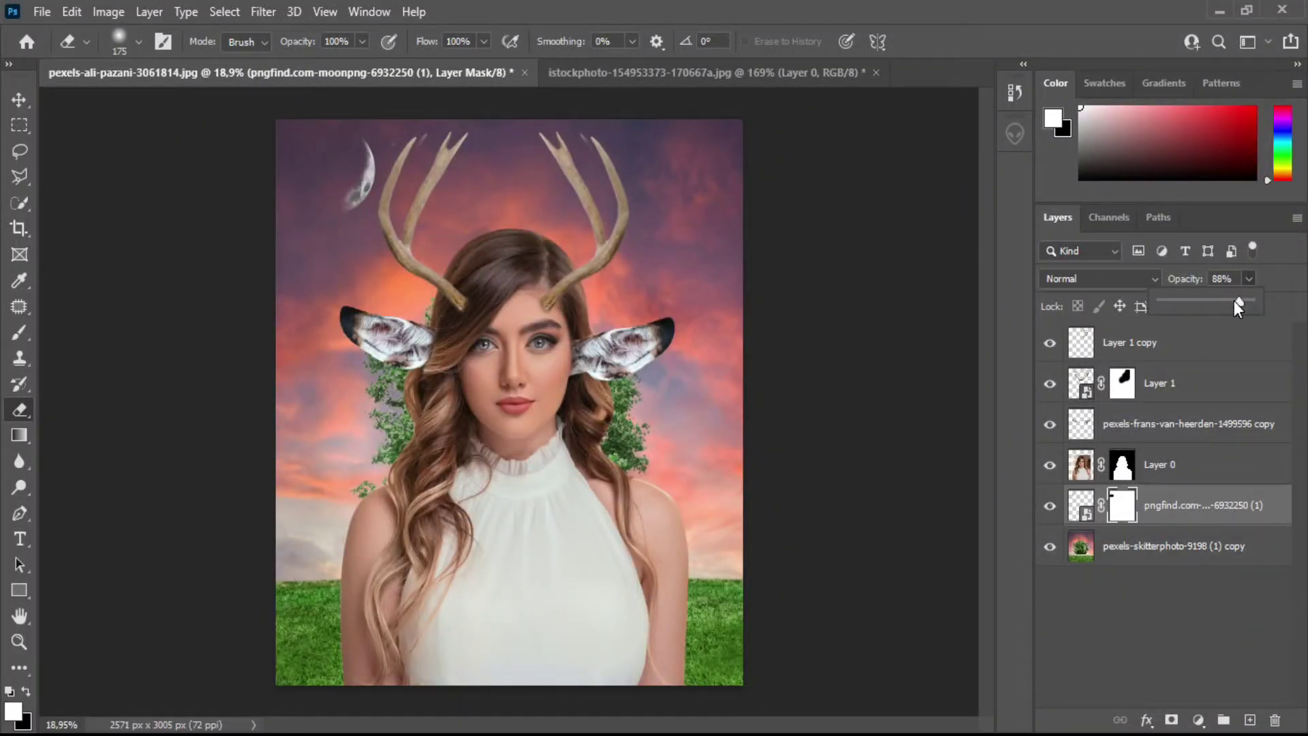
drag(1225, 302, 1221, 302)
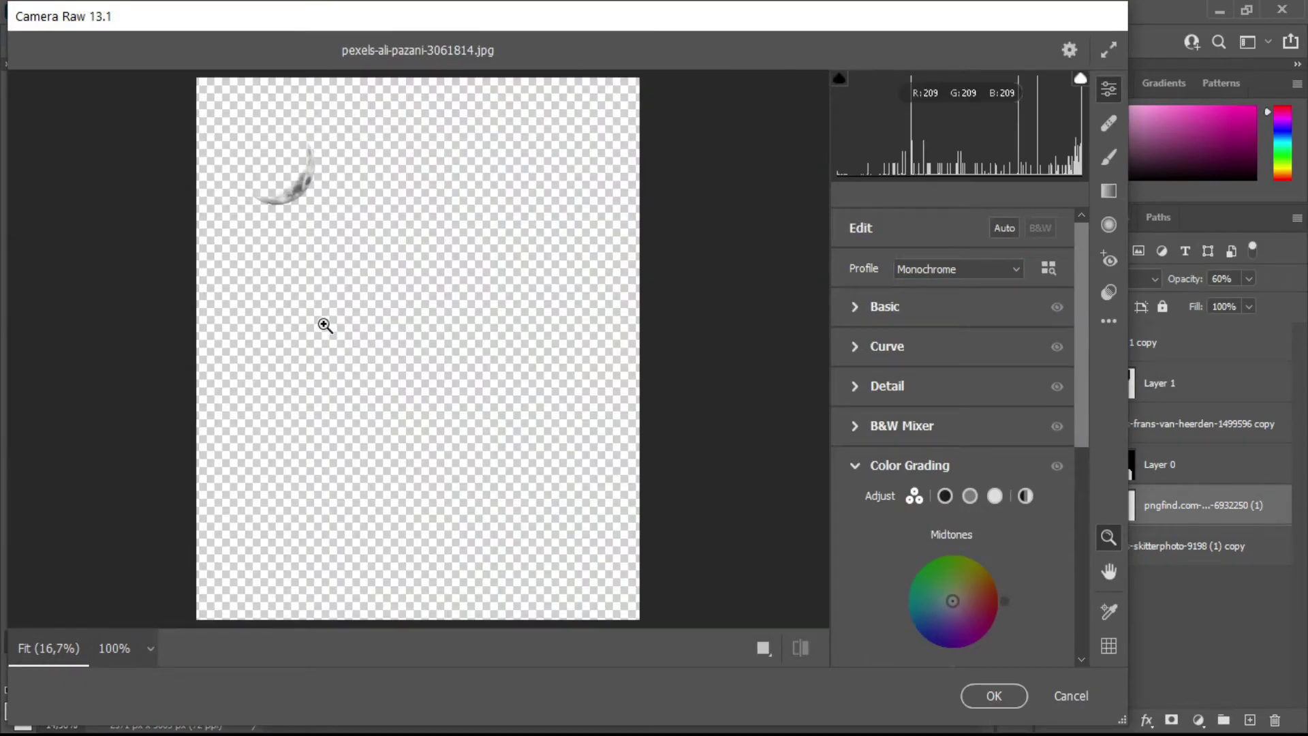
click(852, 388)
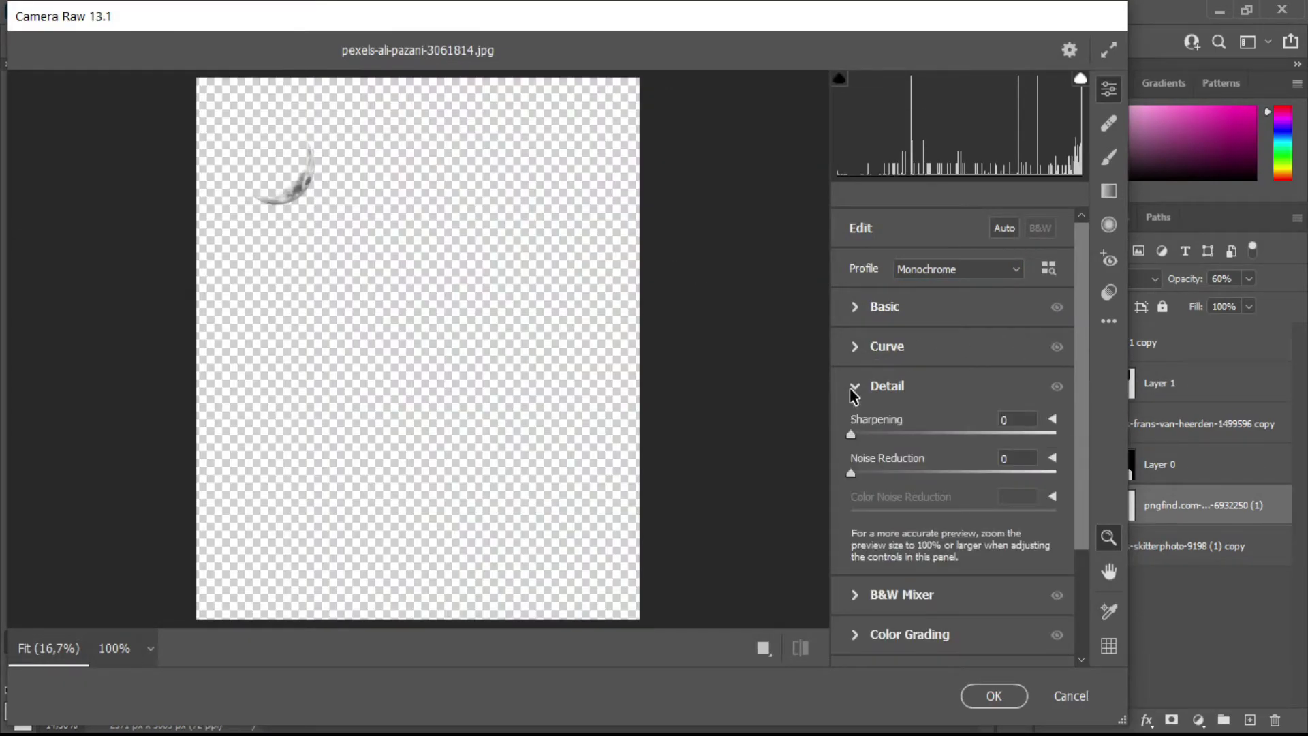
click(851, 389)
click(860, 468)
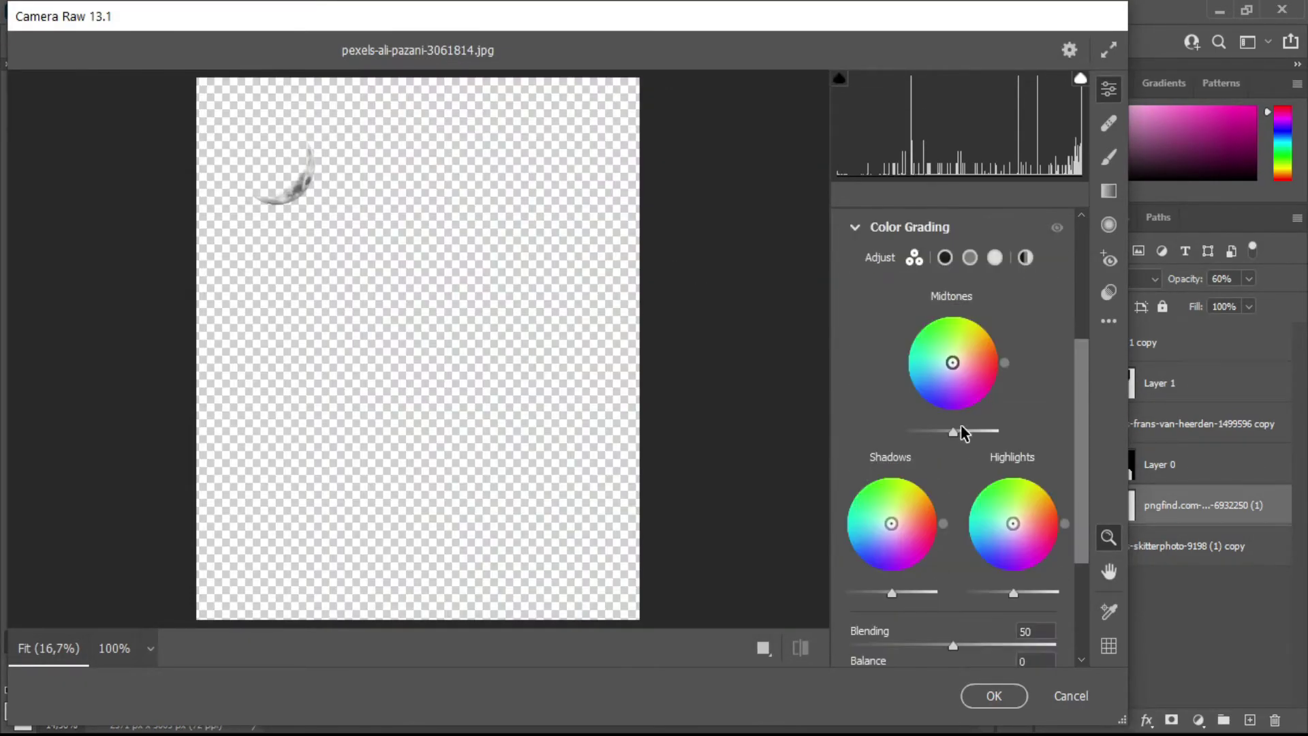
click(853, 229)
click(856, 310)
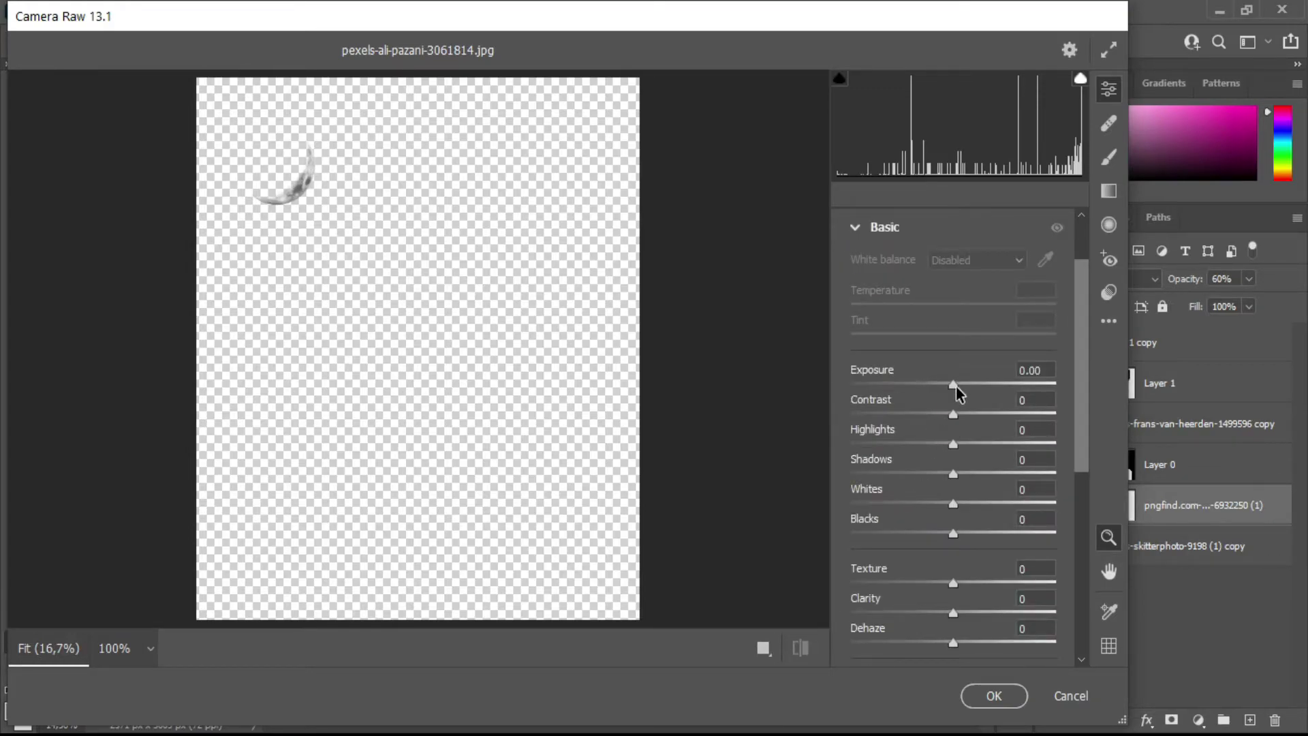
drag(955, 386, 982, 382)
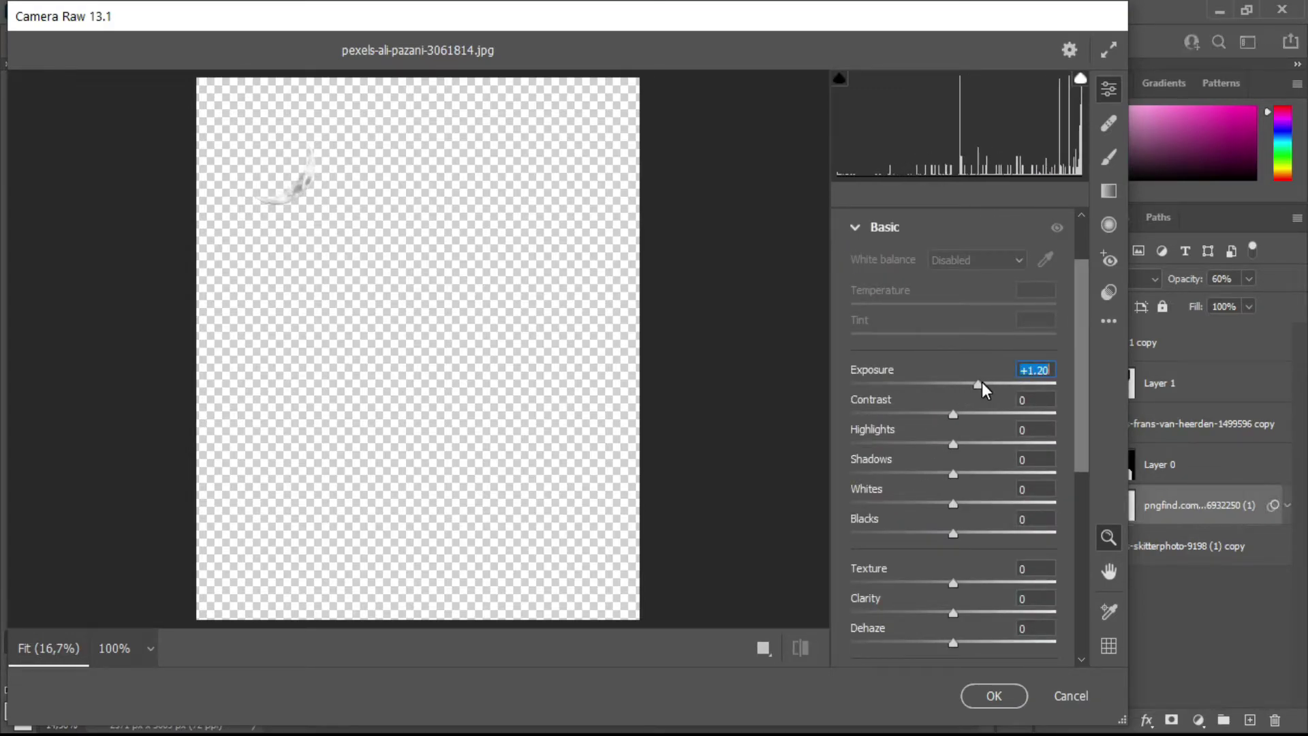
click(988, 702)
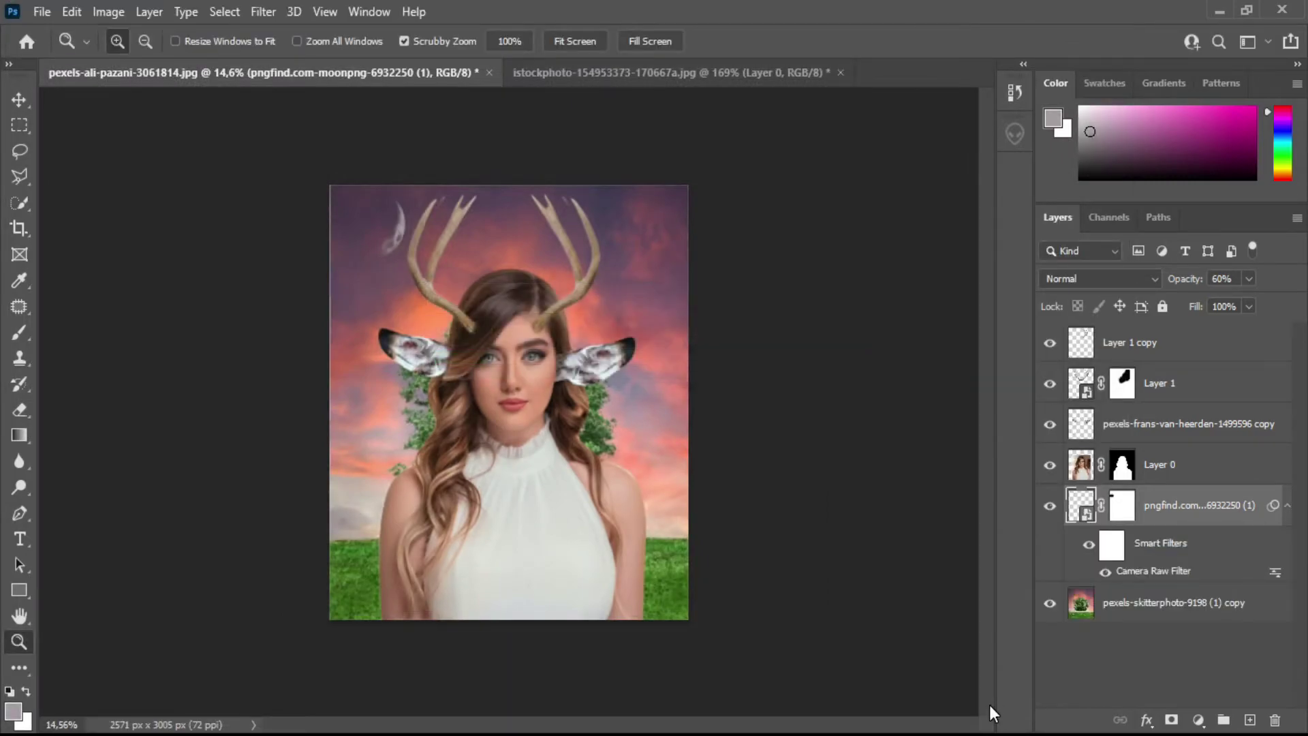
Shrink the brush and choose a light blue foreground colour.
key(bracketleft)
key(bracketleft)
key(bracketleft)
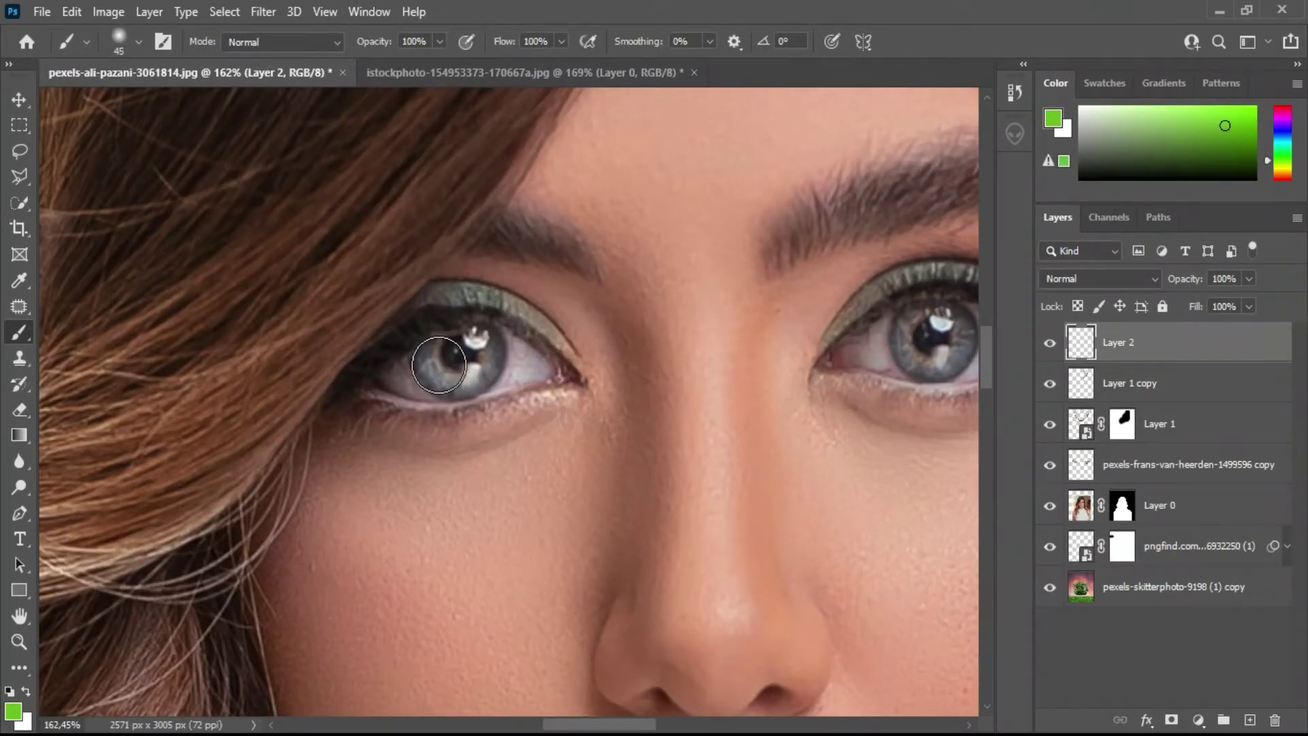
click(12, 711)
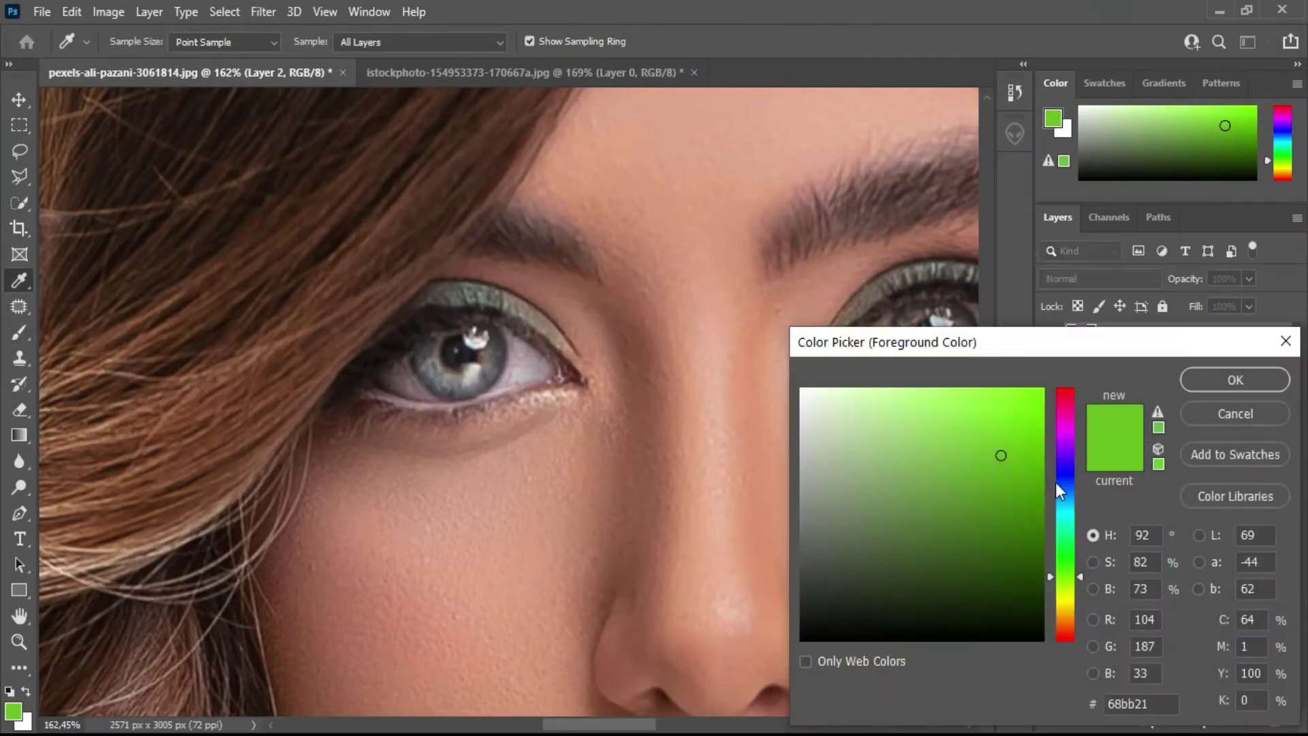
drag(1062, 507, 1063, 502)
drag(954, 400, 943, 404)
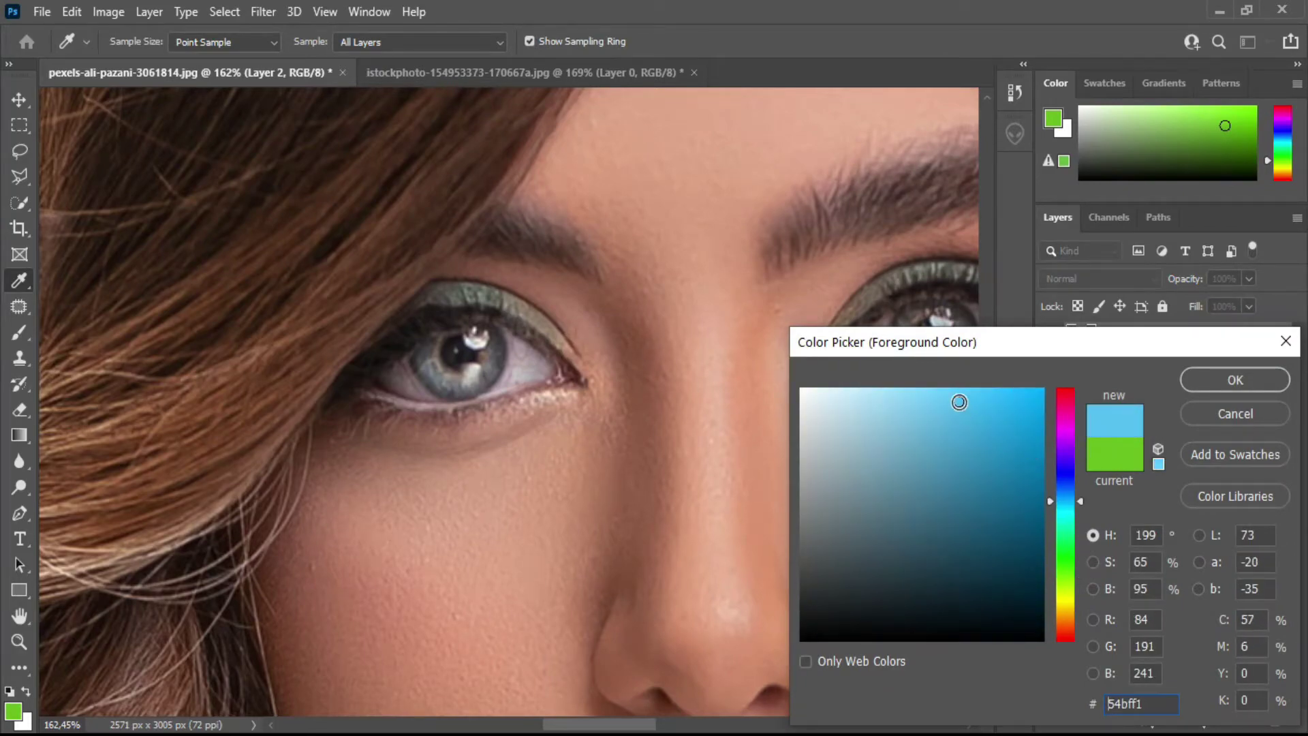
click(1253, 383)
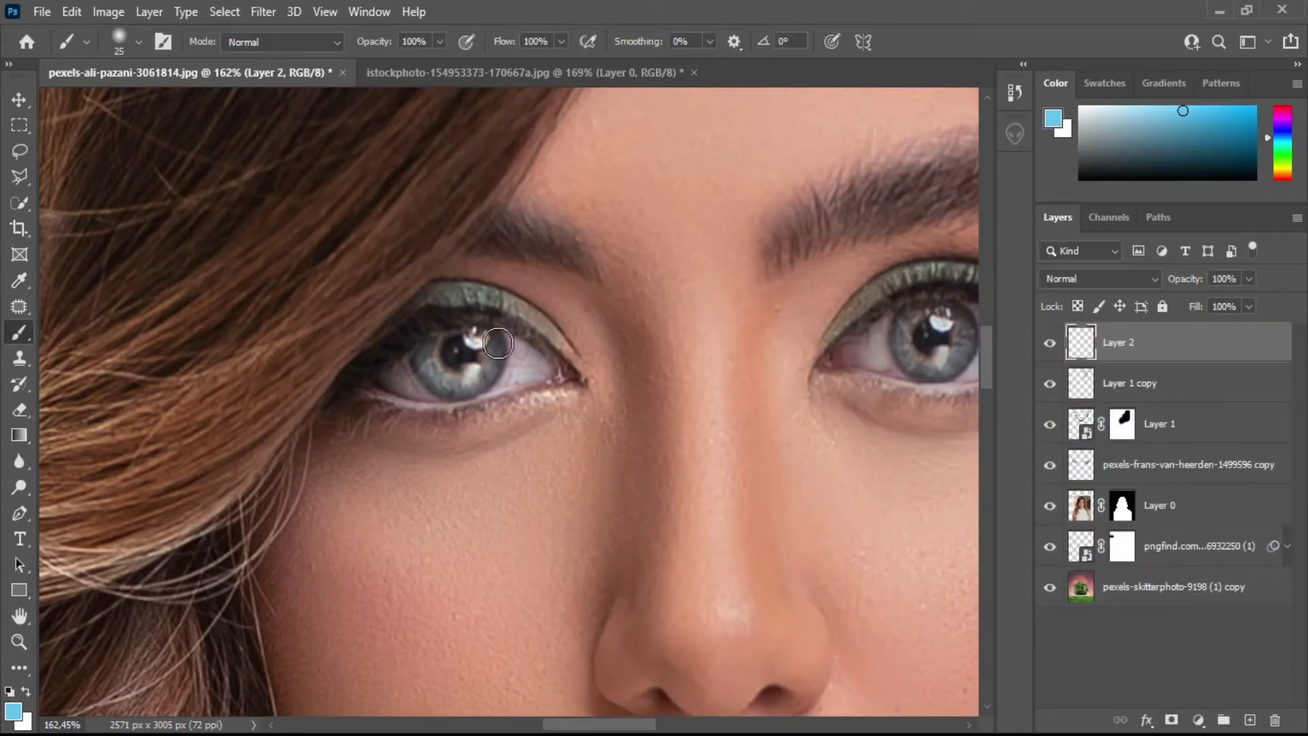
Paint light blue over the left iris and set Layer 2 to Color Dodge.
key(bracketleft)
key(bracketright)
drag(427, 343, 441, 385)
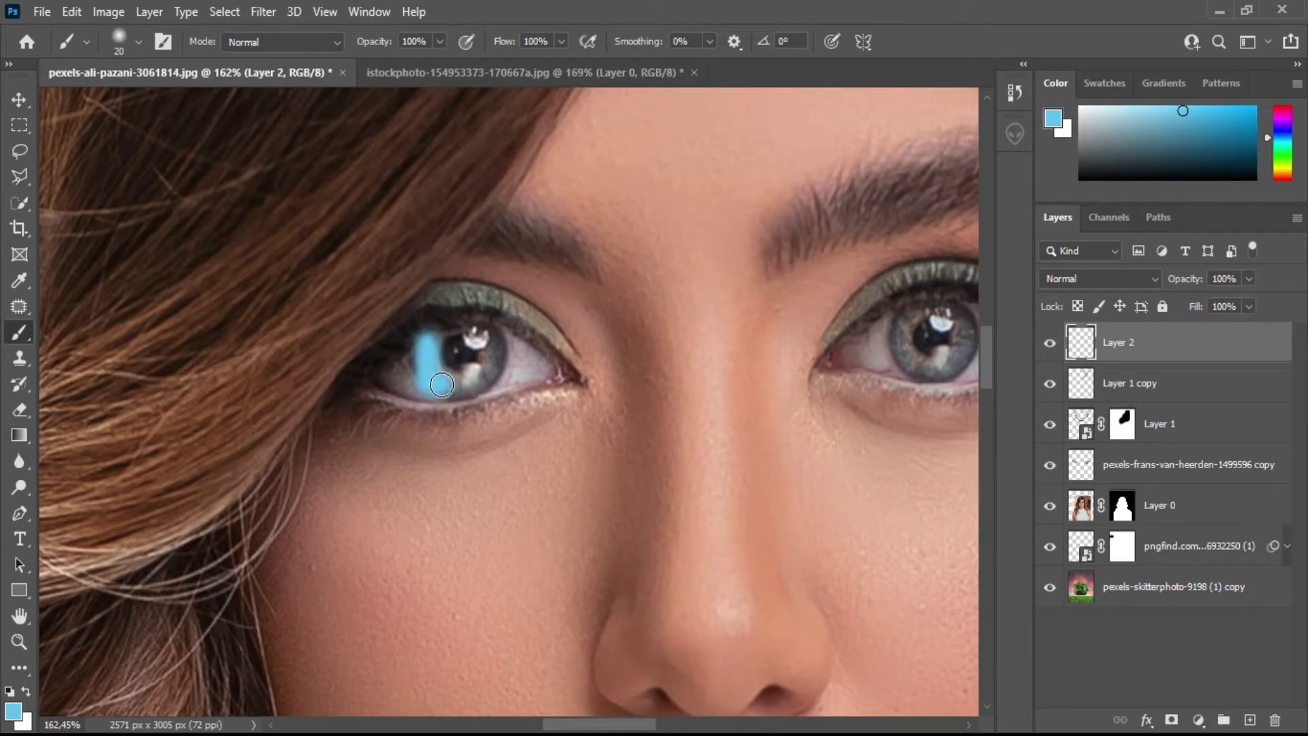
key(ctrl+z)
mouse_move(427, 346)
mouse_down()
mouse_move(448, 383)
mouse_move(498, 373)
mouse_up()
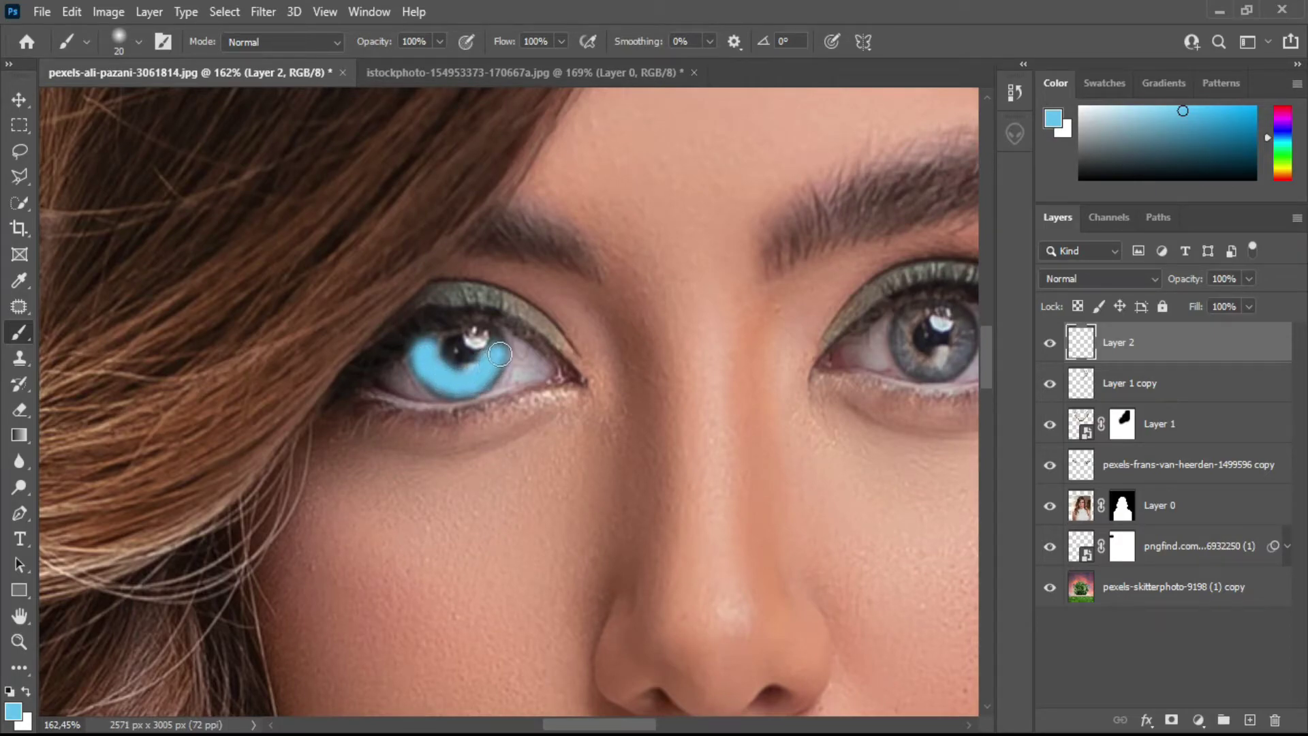
click(1064, 284)
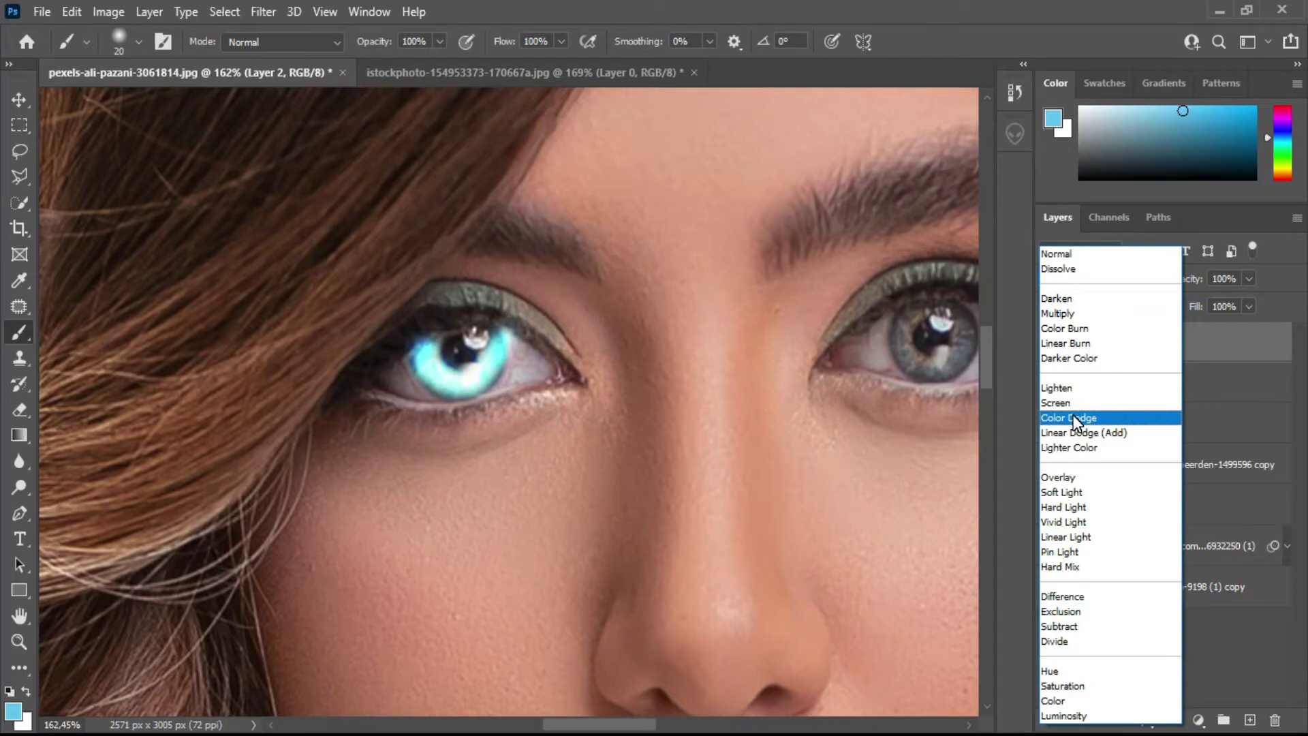
key(Escape)
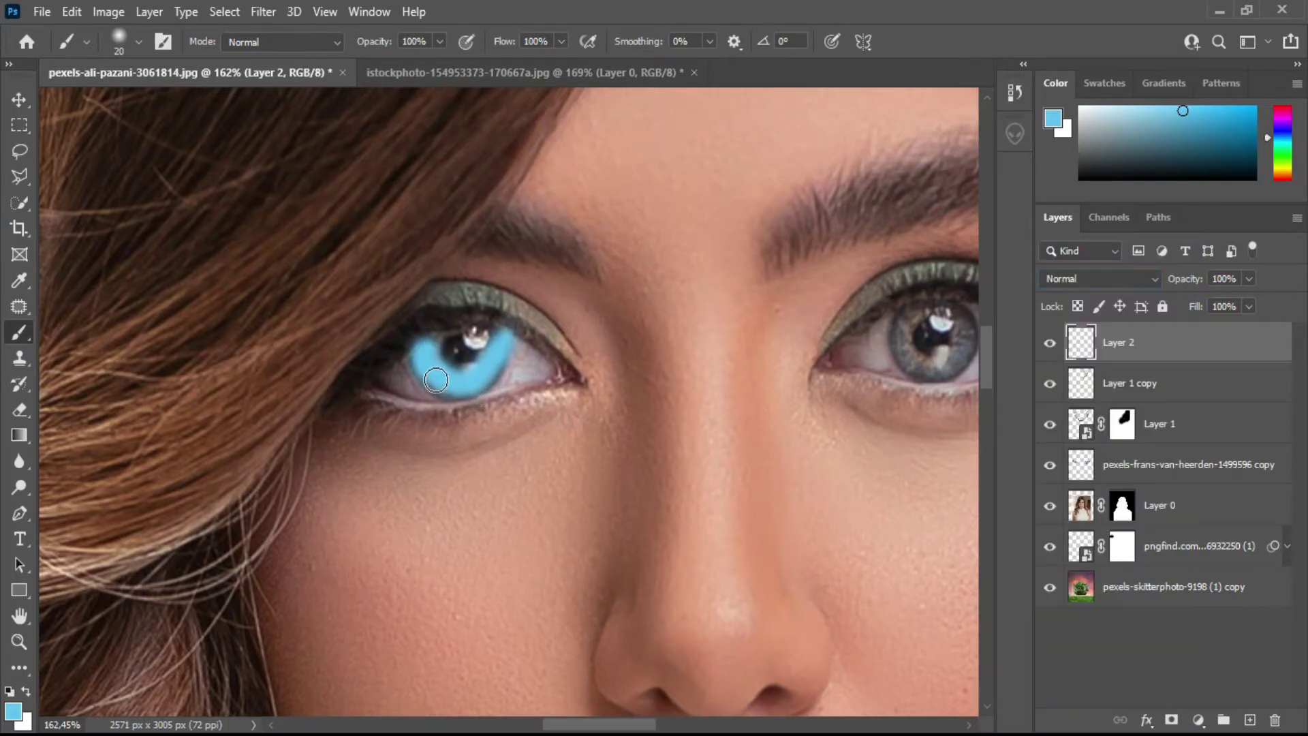
mouse_move(436, 380)
mouse_down()
mouse_move(505, 360)
mouse_move(502, 330)
mouse_up()
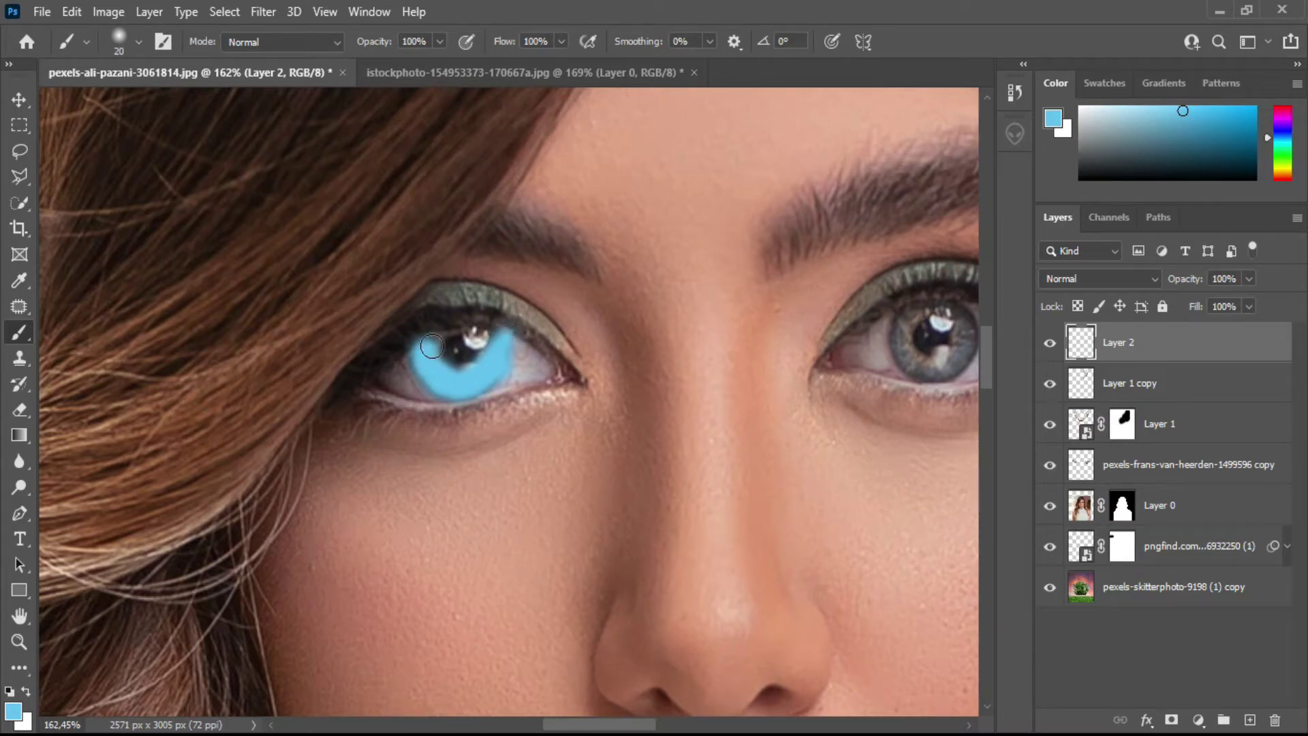
click(1100, 278)
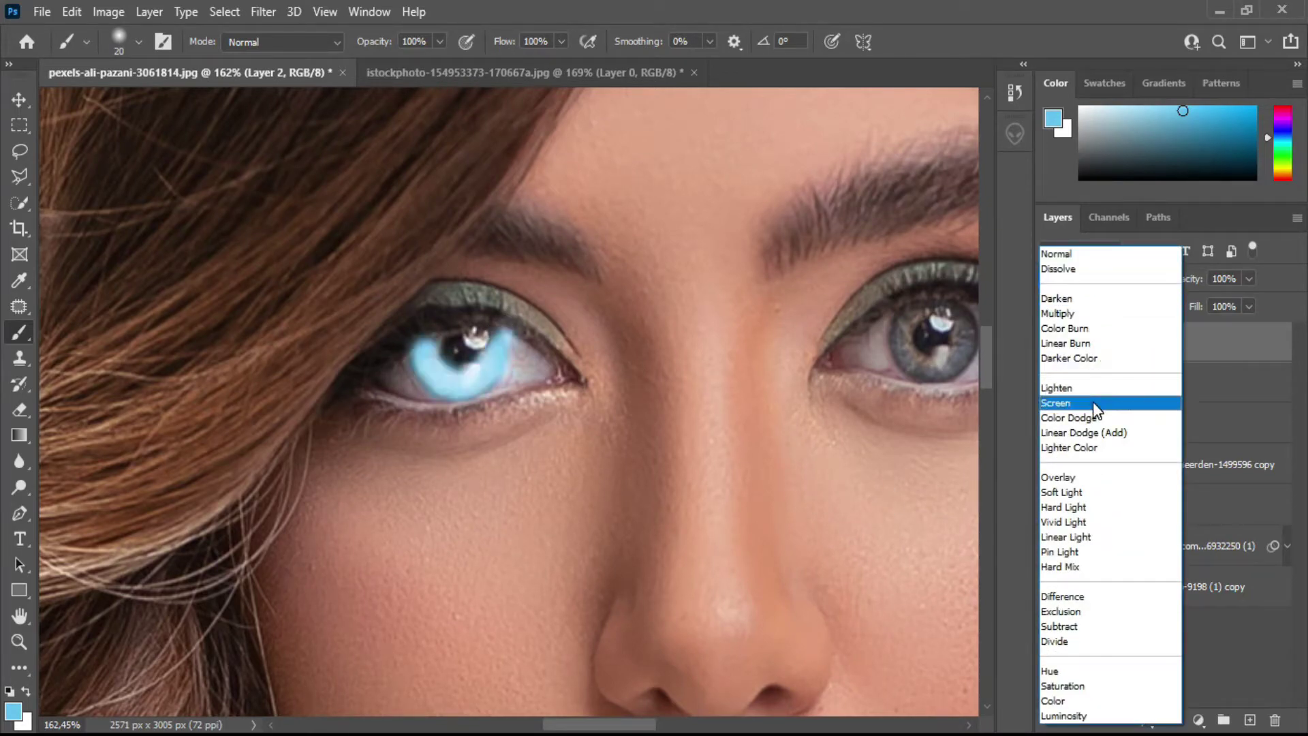
click(1089, 419)
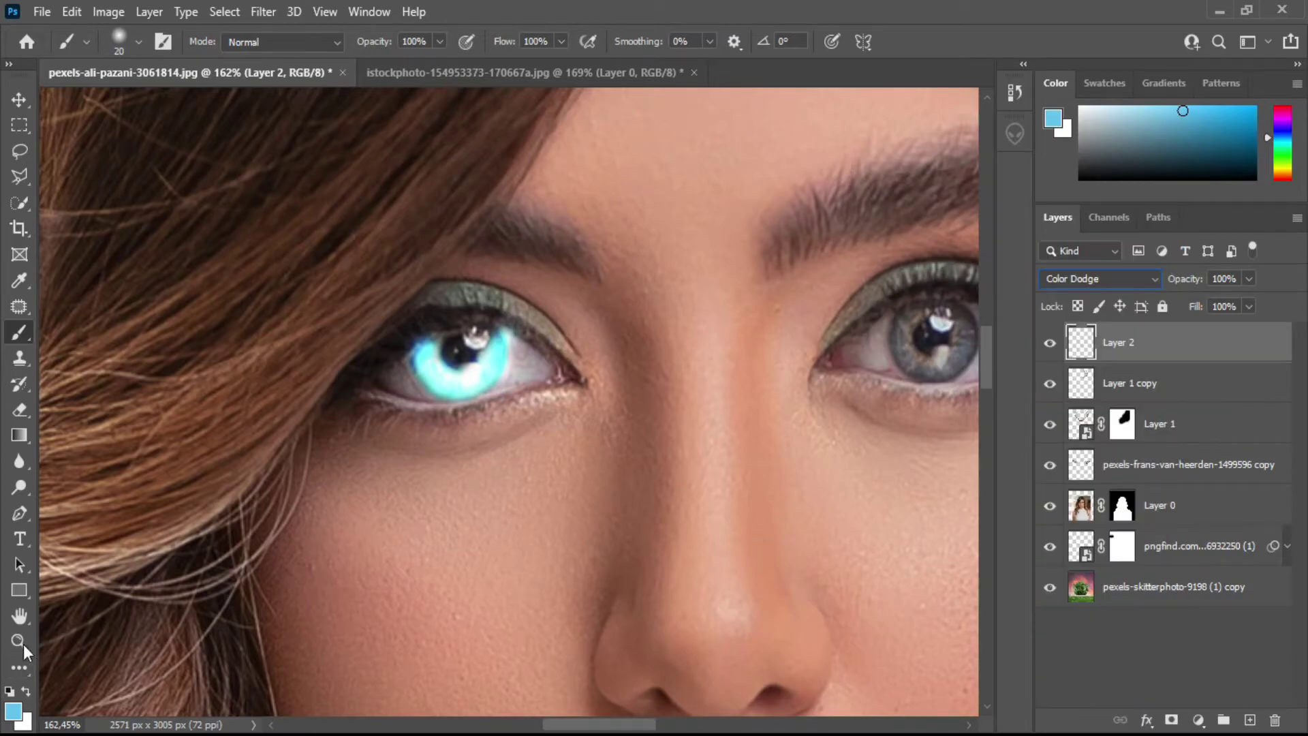
Zoom in on the right eye and paint light blue over its iris.
key(z)
drag(732, 514, 365, 507)
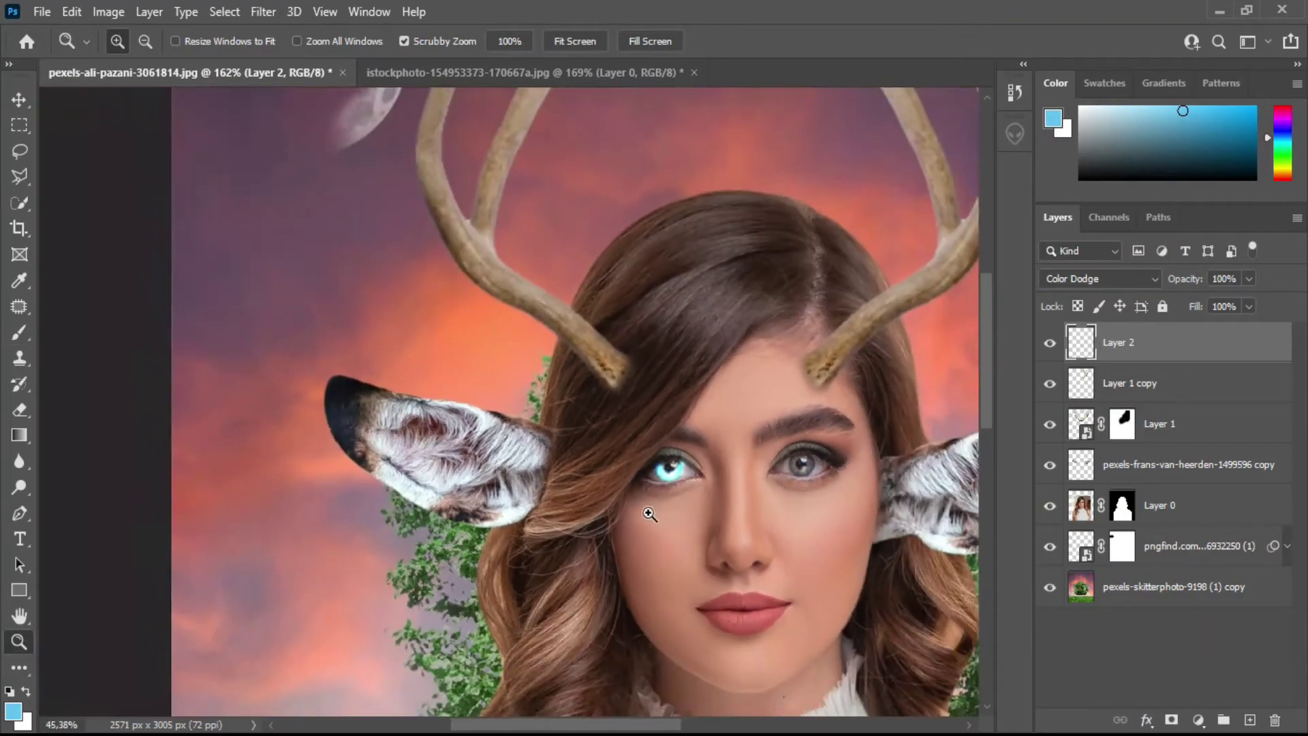
drag(606, 518, 594, 517)
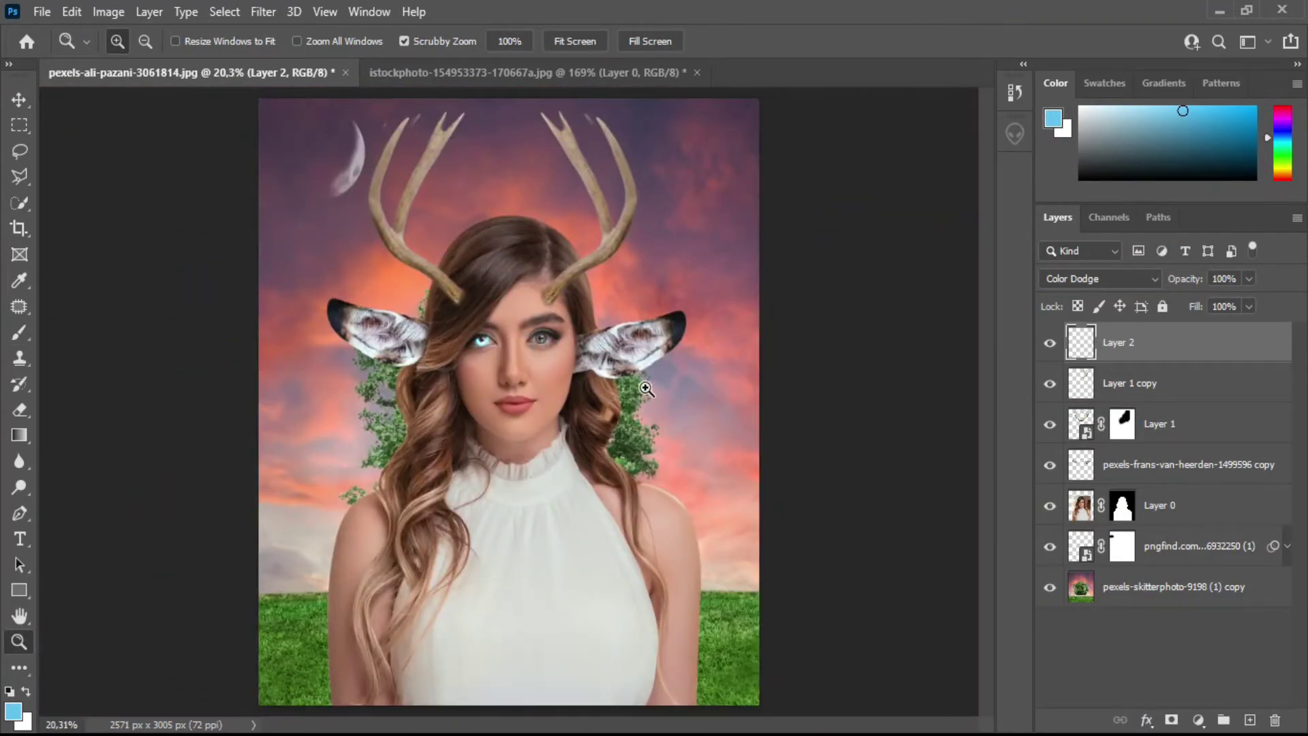
drag(553, 341, 753, 307)
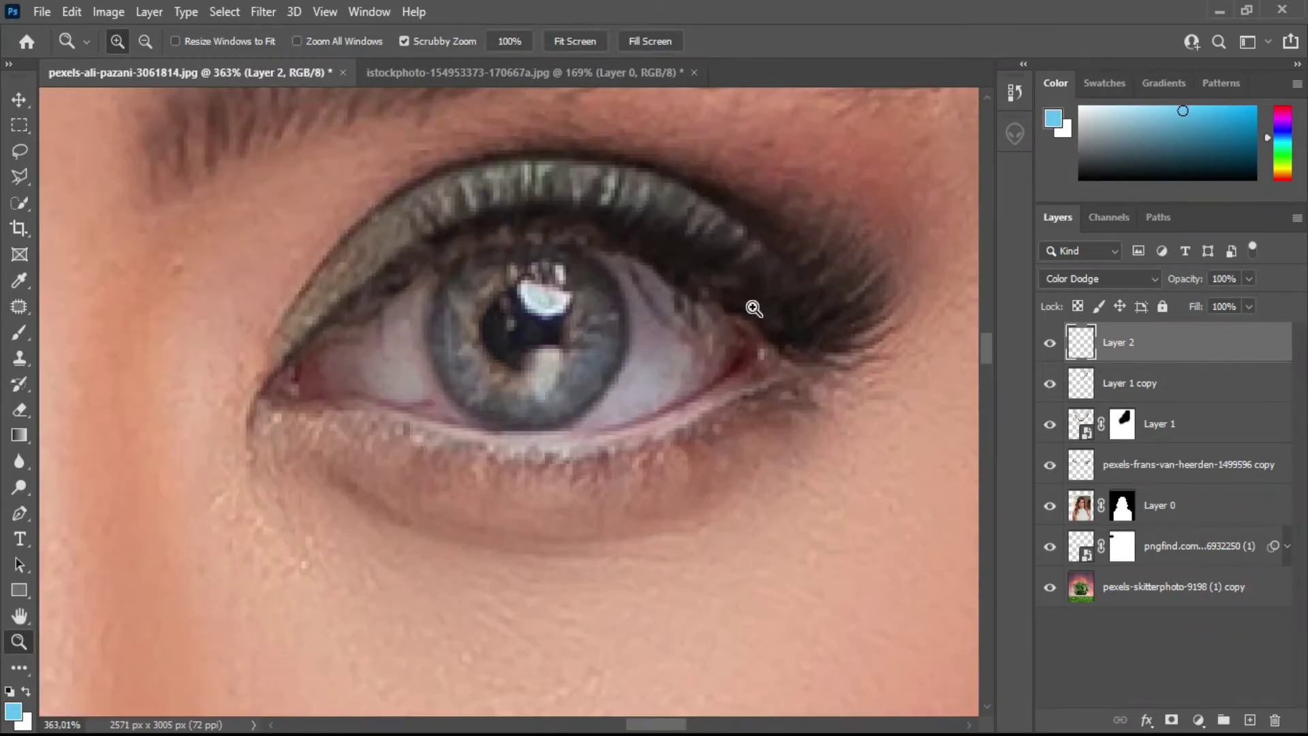
click(12, 331)
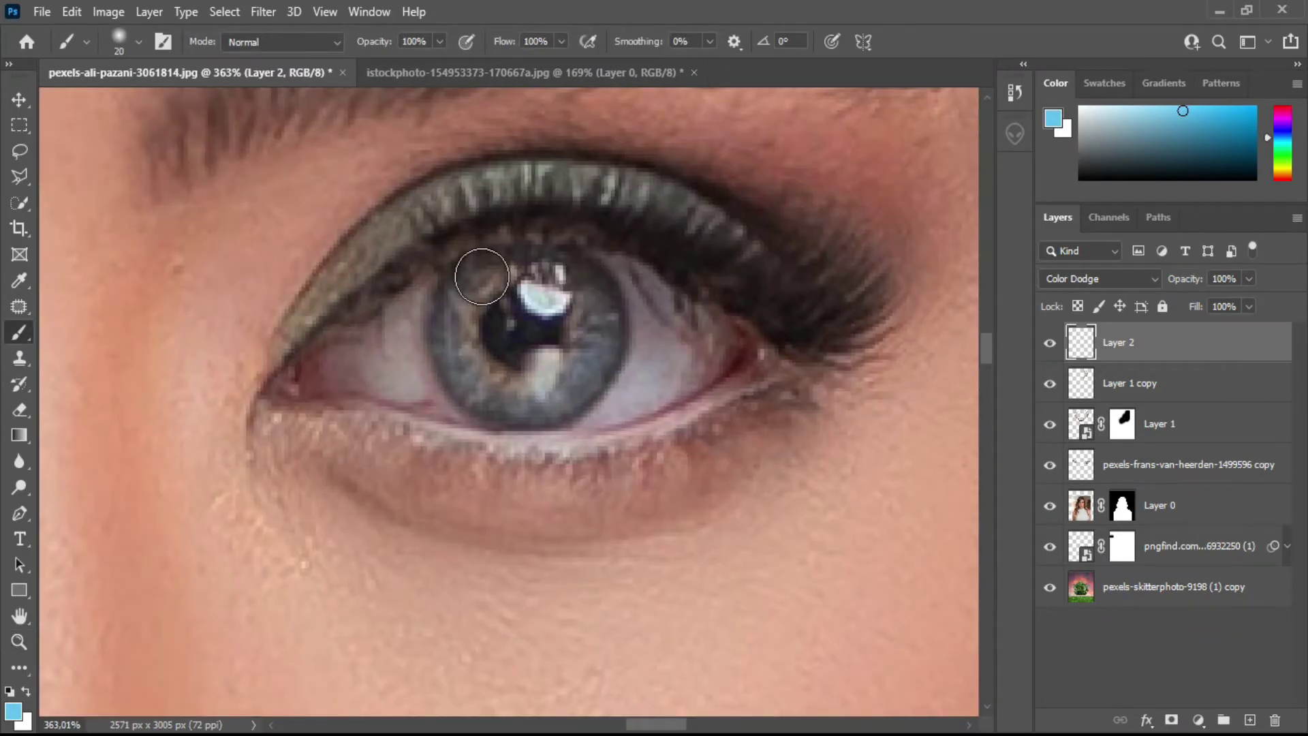
mouse_move(481, 276)
mouse_down()
mouse_move(515, 402)
mouse_move(585, 289)
mouse_move(494, 276)
mouse_up()
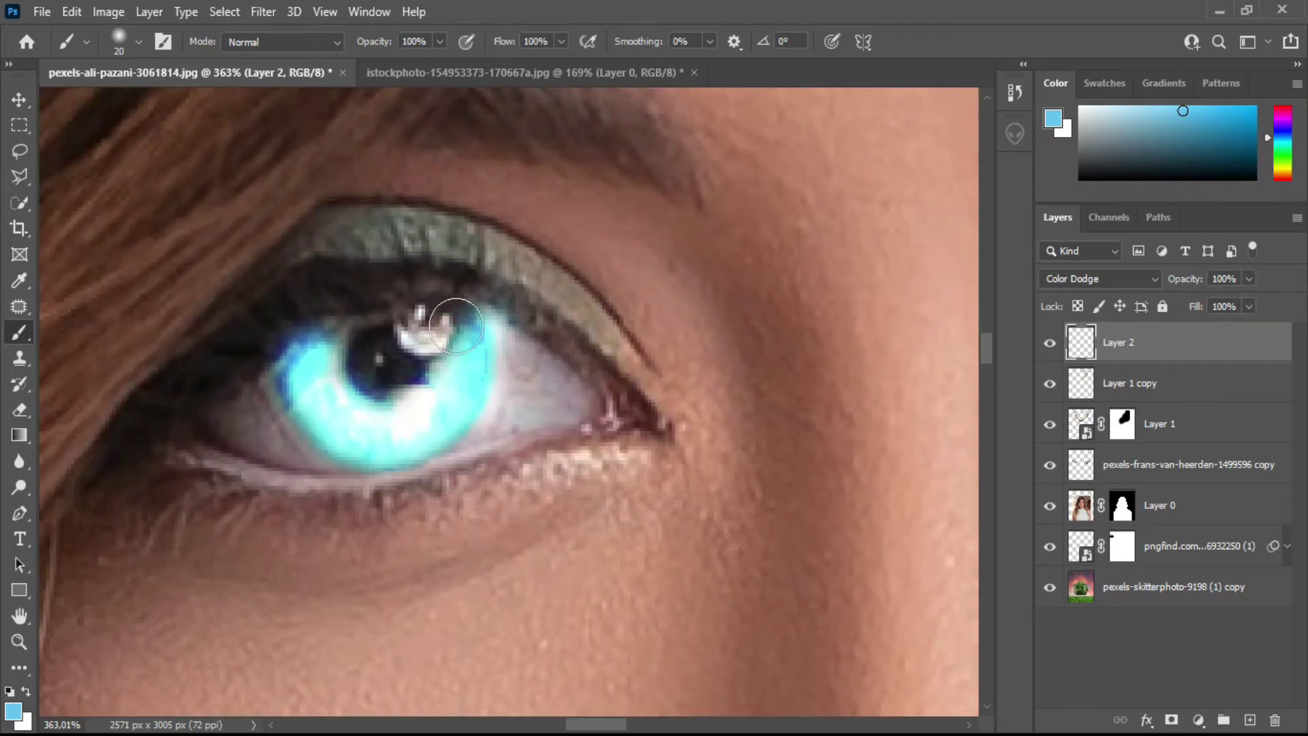
drag(456, 326, 315, 366)
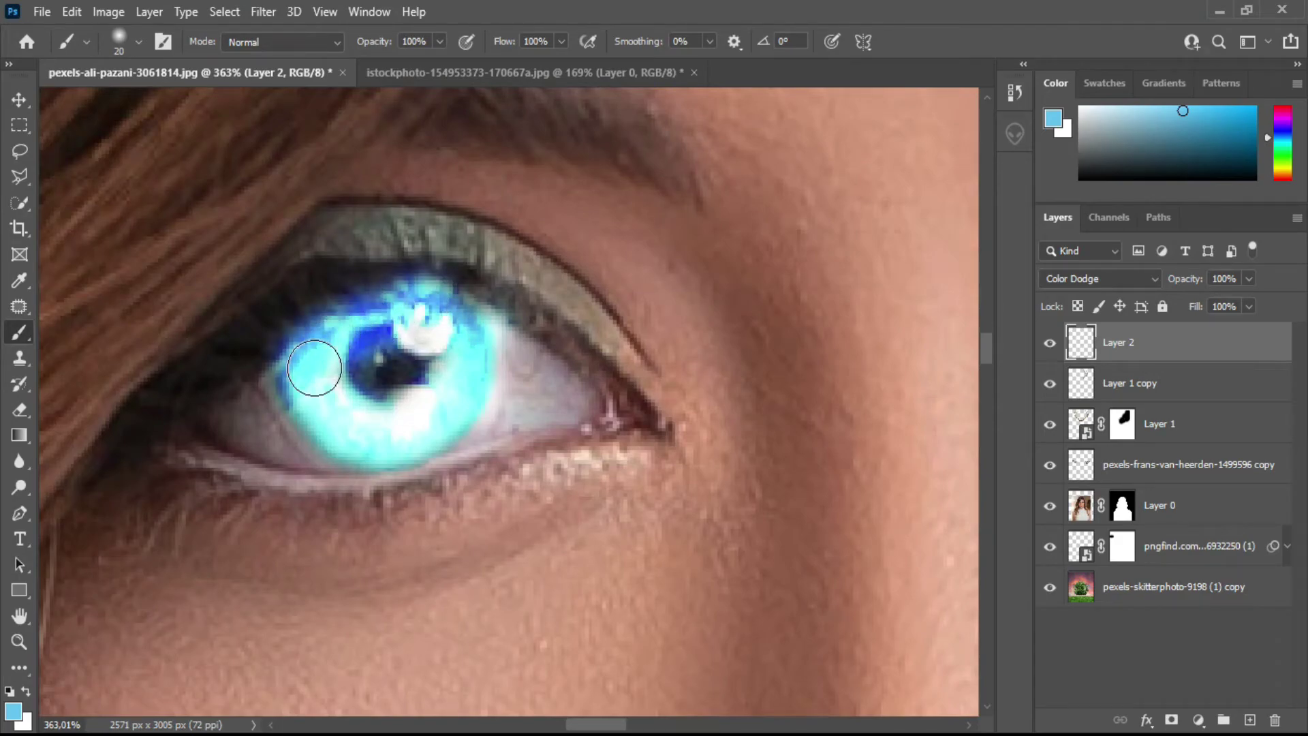
click(19, 641)
scroll(304, 520, down, 10)
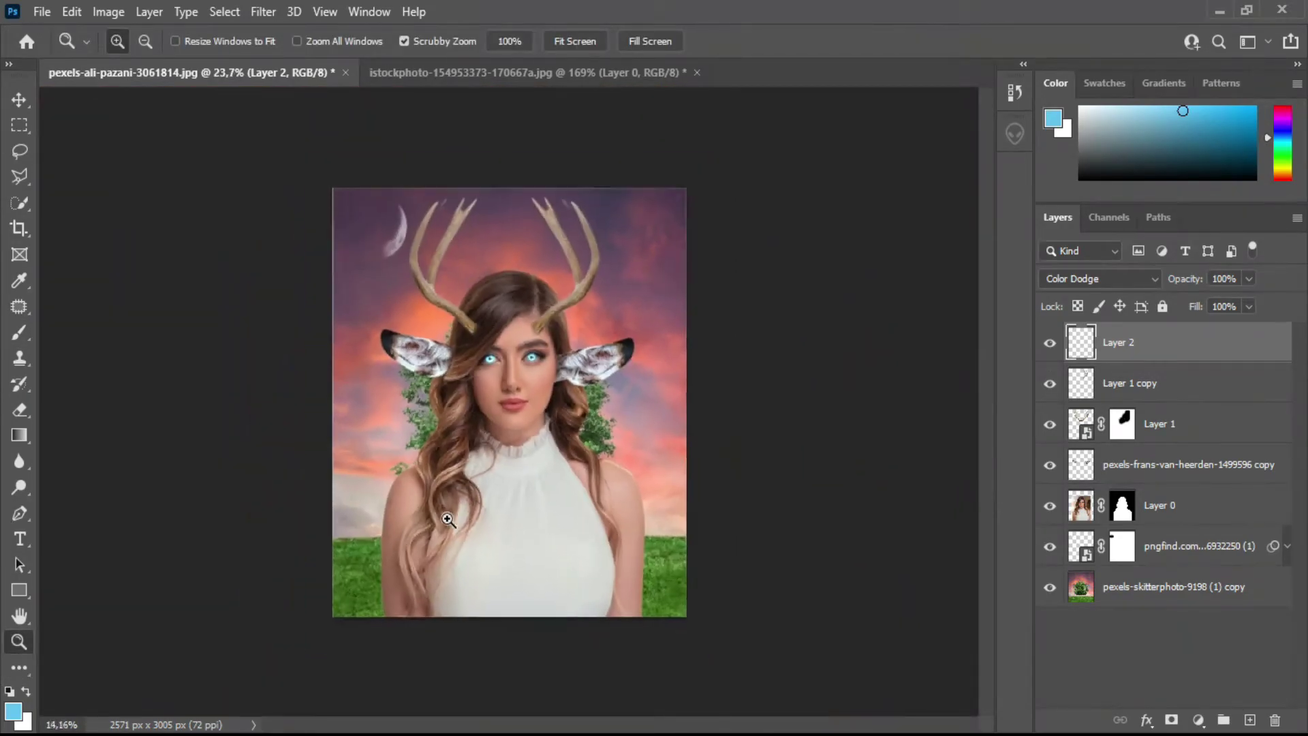
scroll(515, 427, up, 1)
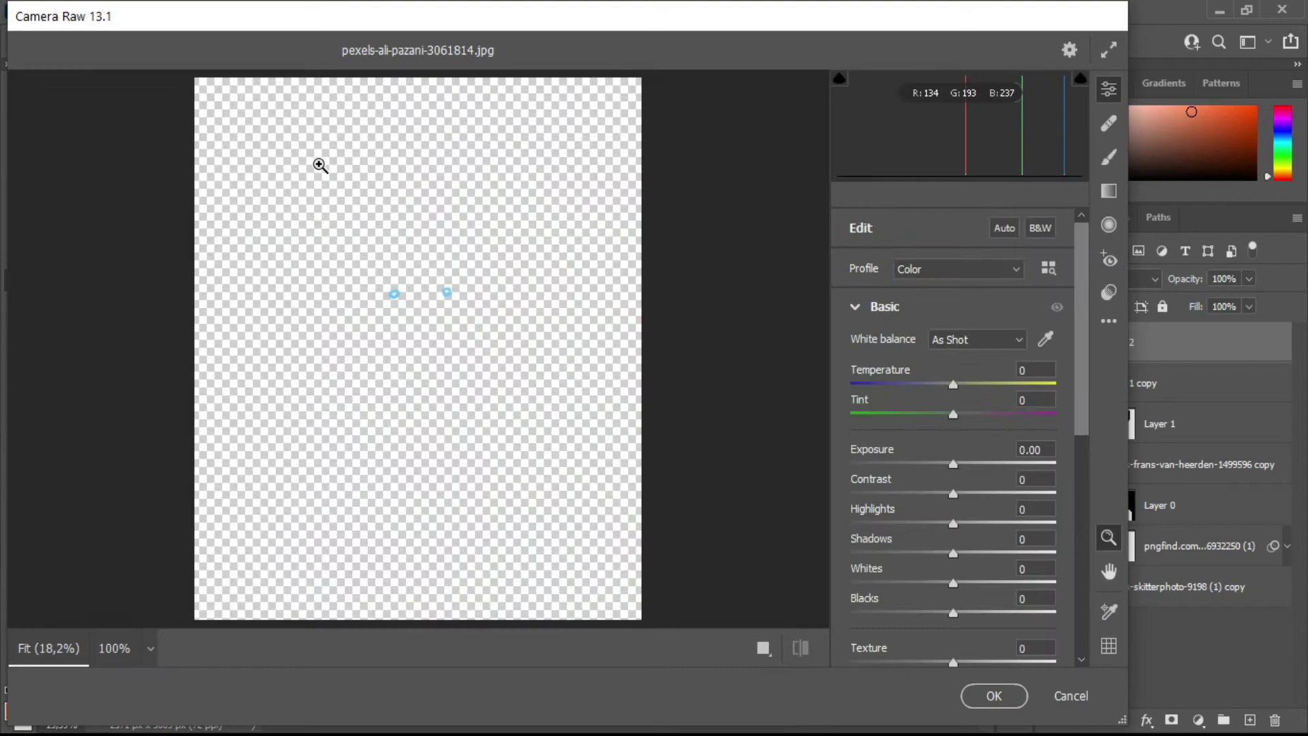
Cancel Camera Raw, select all layers from Layer 1 copy to the background, and merge them.
click(1068, 696)
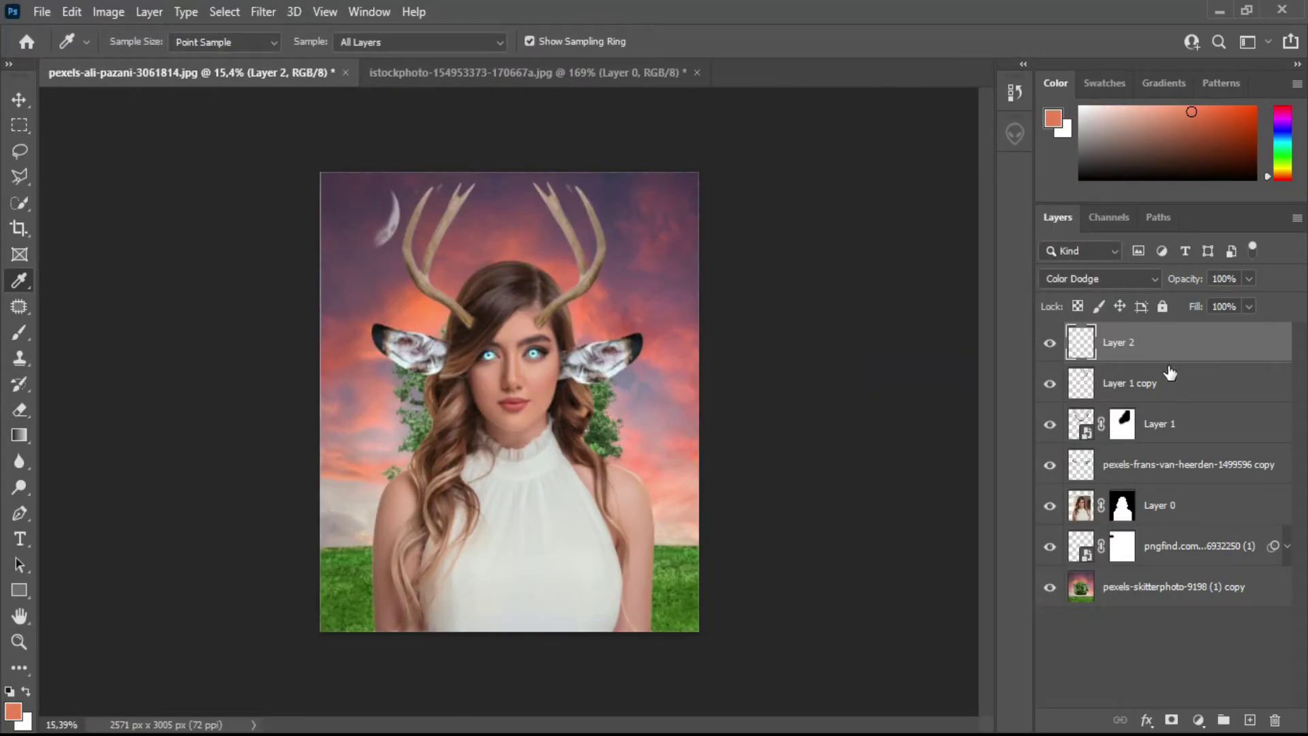
shift+click(1176, 386)
shift+click(1186, 424)
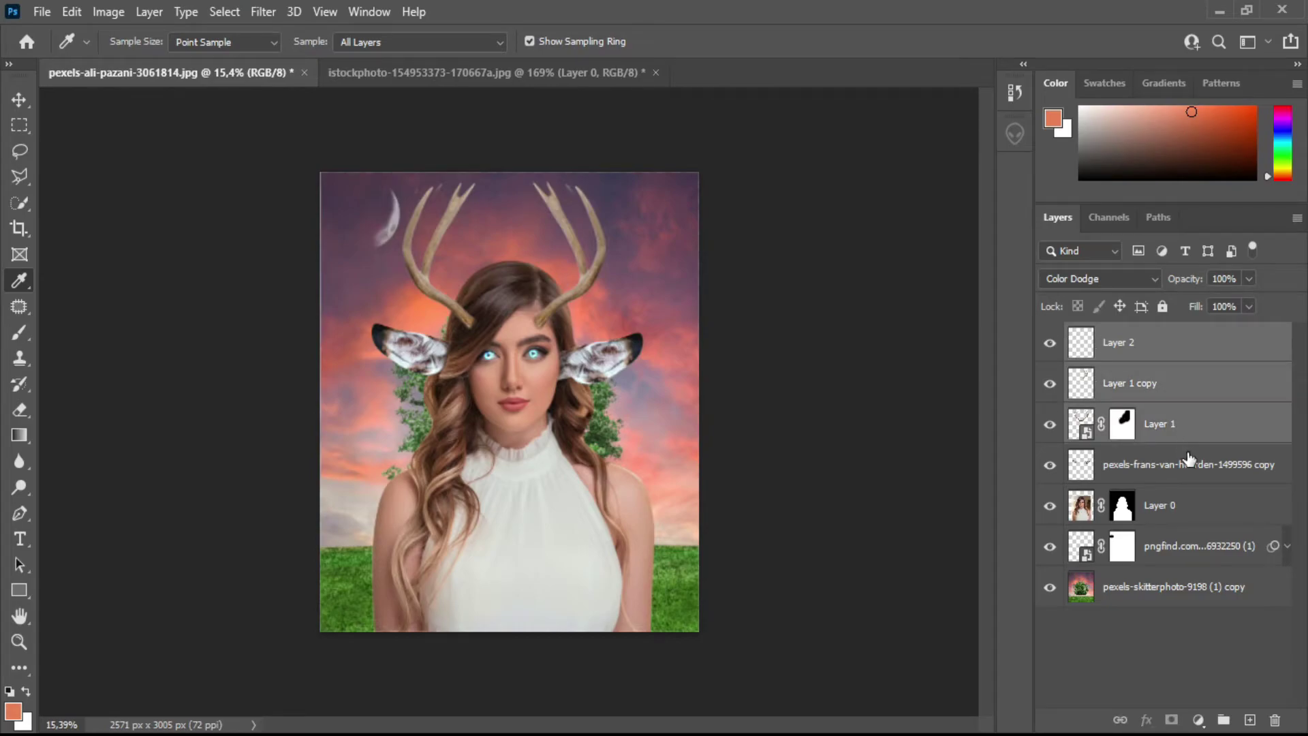
shift+click(1189, 475)
shift+click(1191, 515)
shift+click(1193, 551)
shift+click(1196, 584)
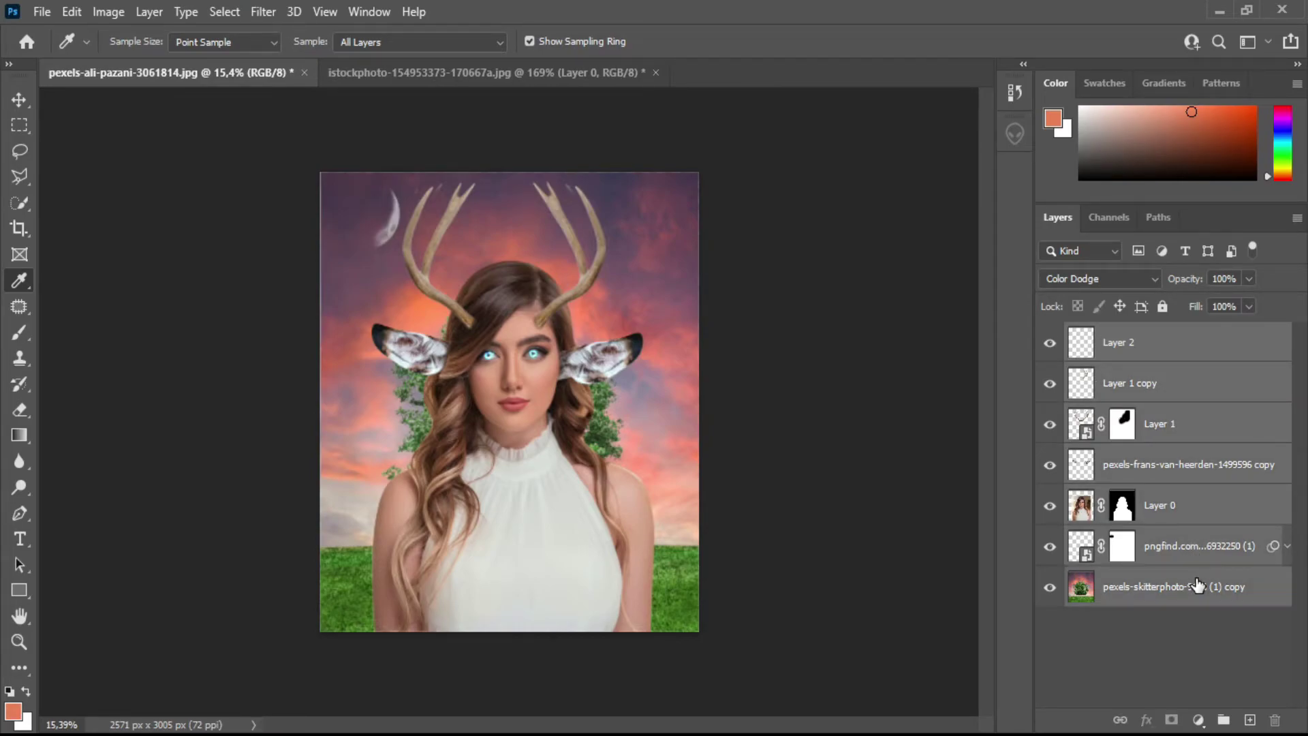
right_click(1196, 584)
click(1145, 496)
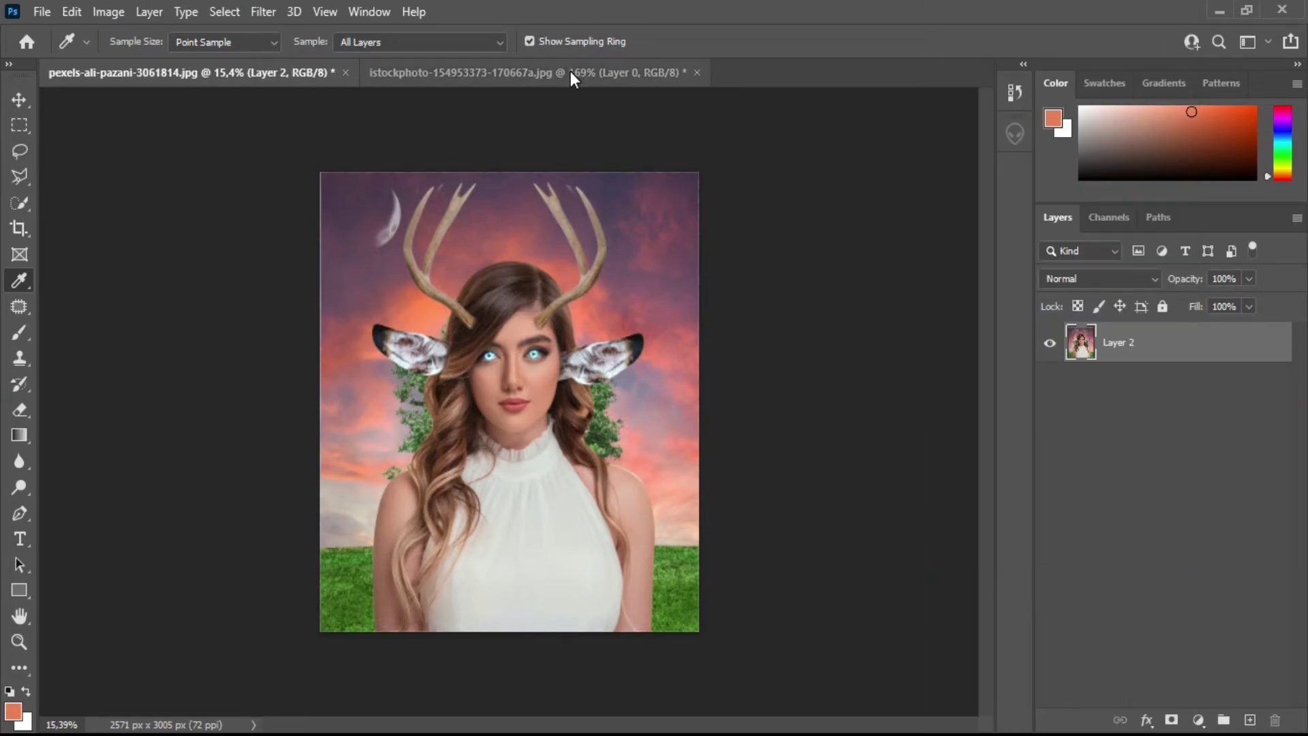
click(260, 7)
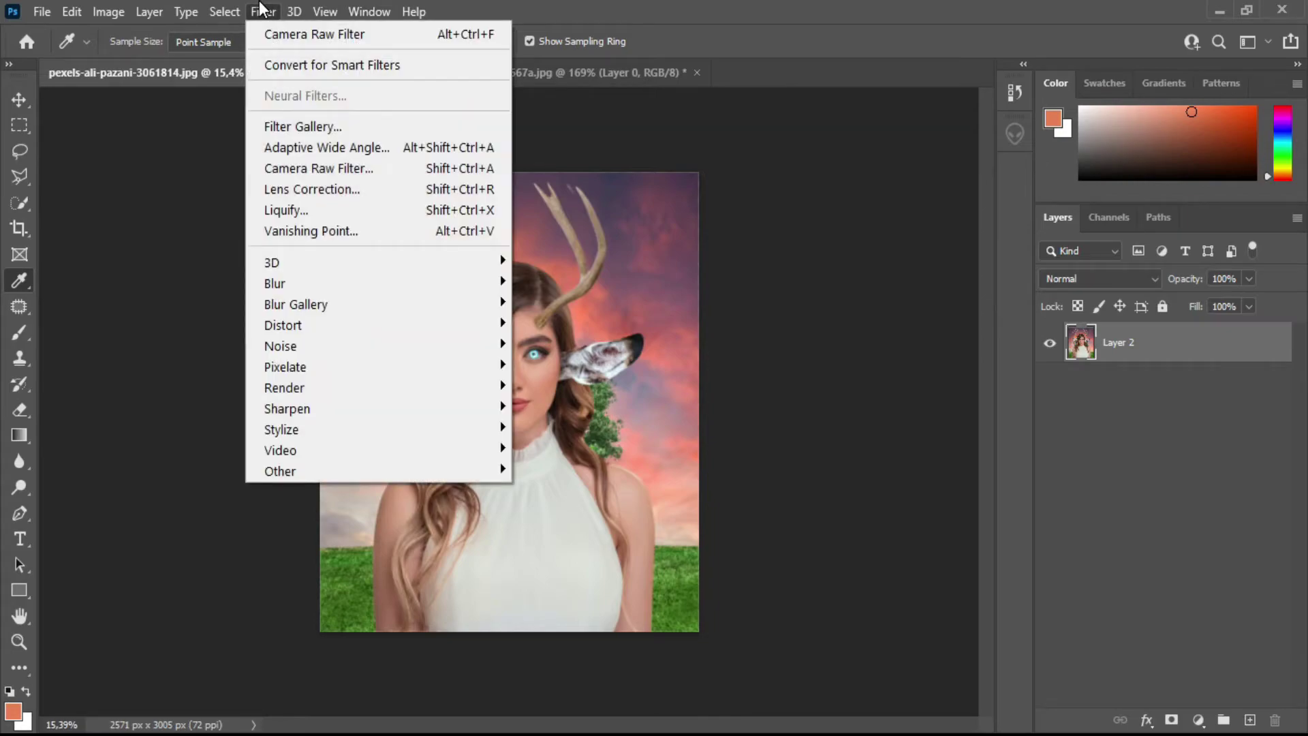
Convert Layer 2 to a Smart Object and apply Camera Raw Temperature +10, Tint +14.
click(314, 176)
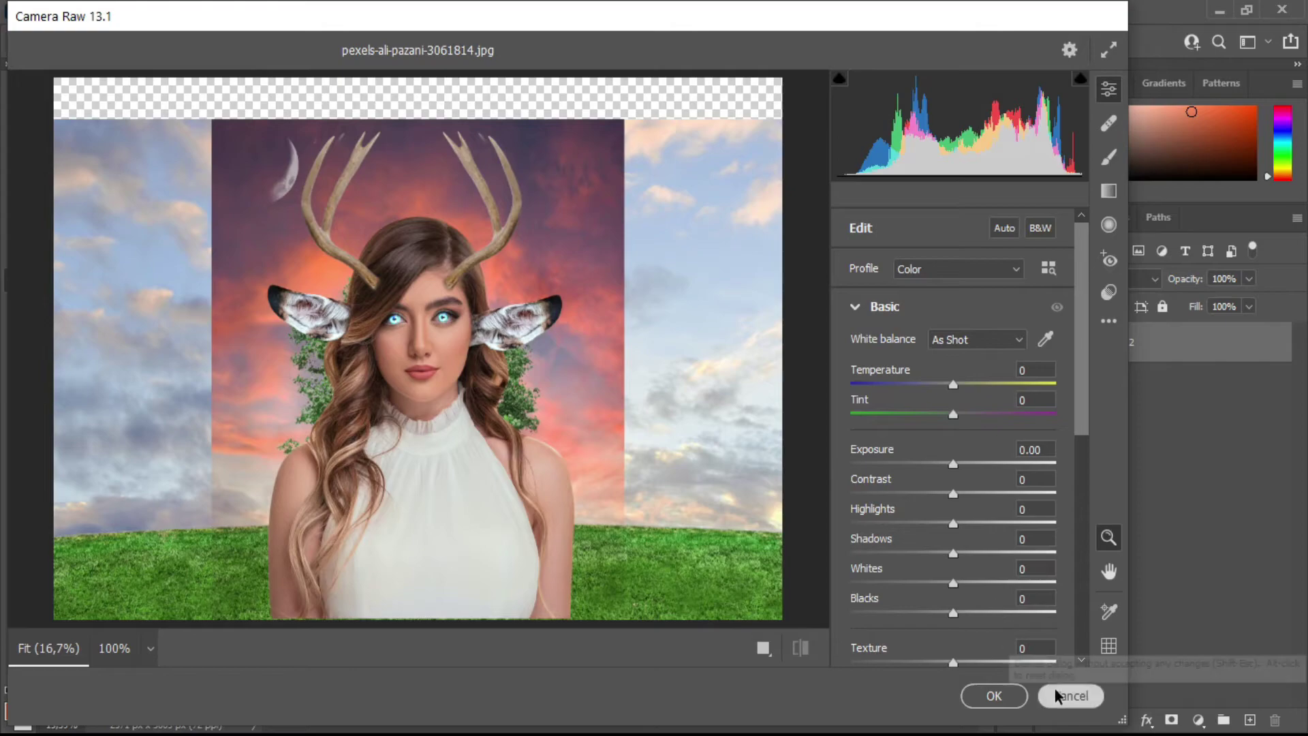
click(1068, 695)
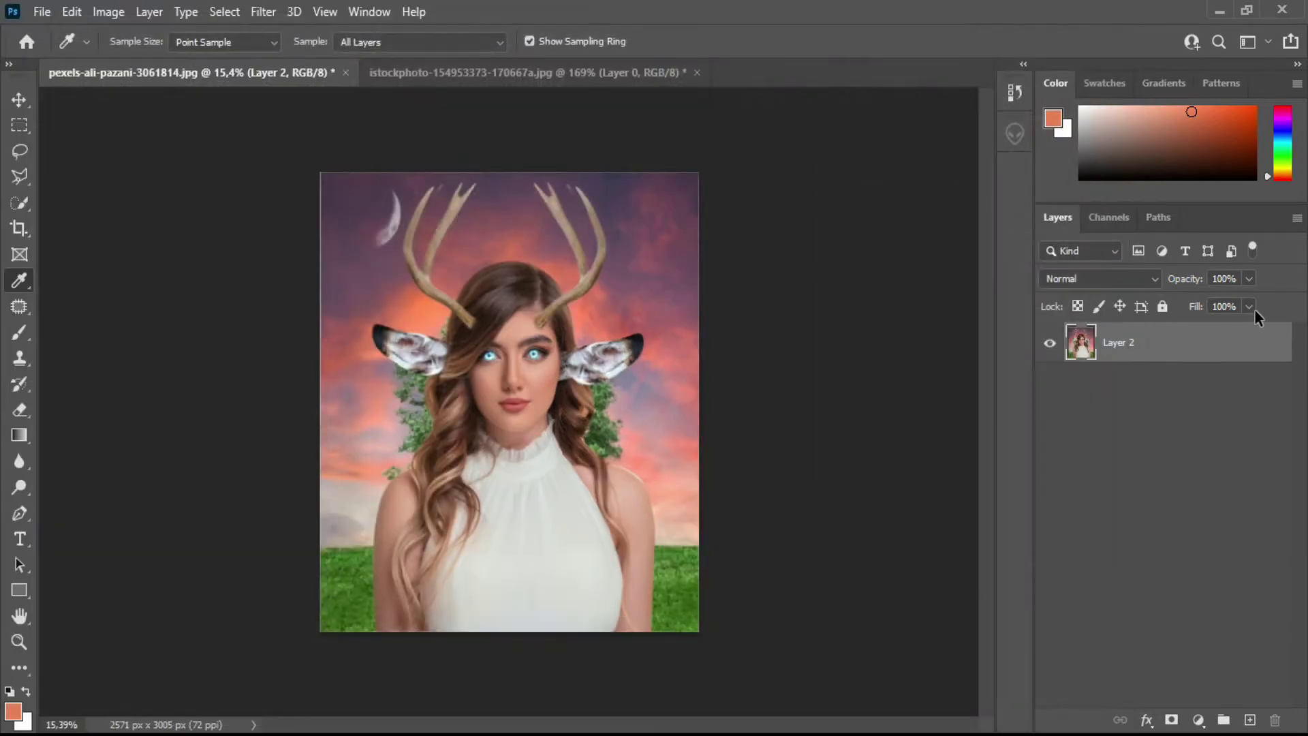
right_click(1225, 349)
click(1087, 273)
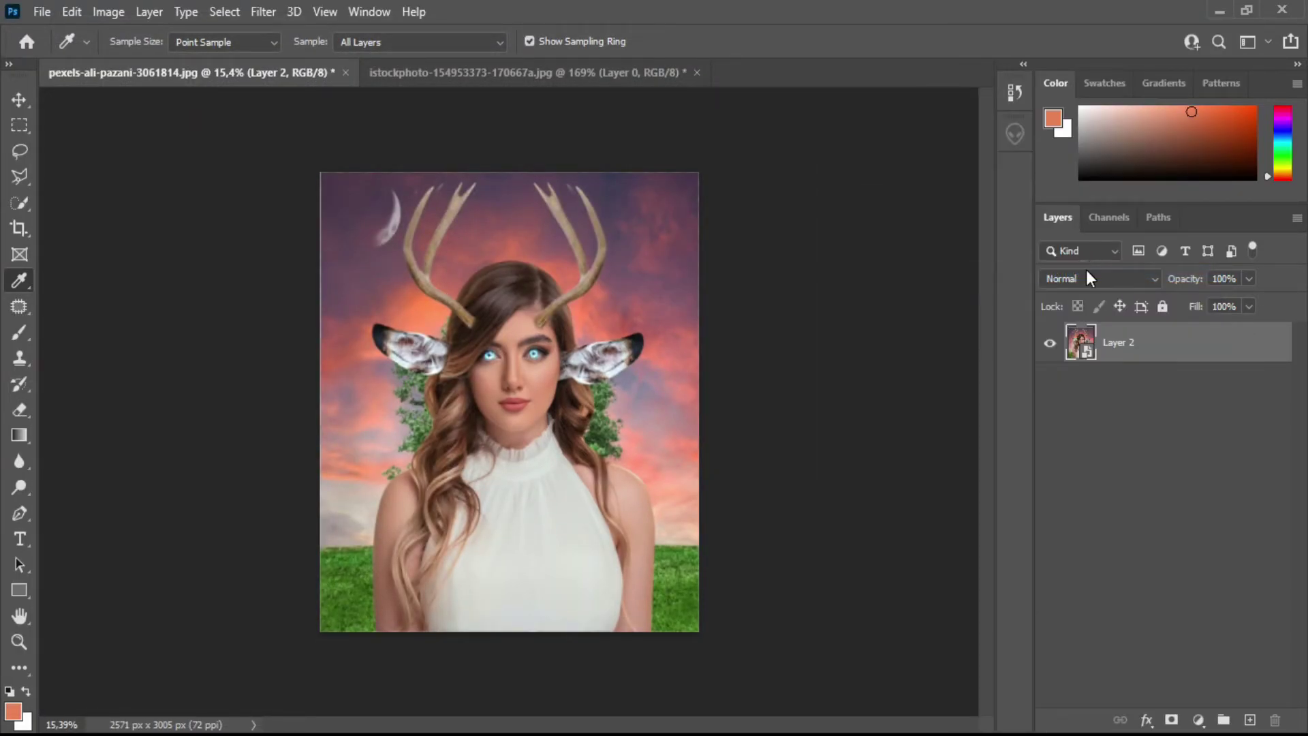
click(263, 12)
click(332, 166)
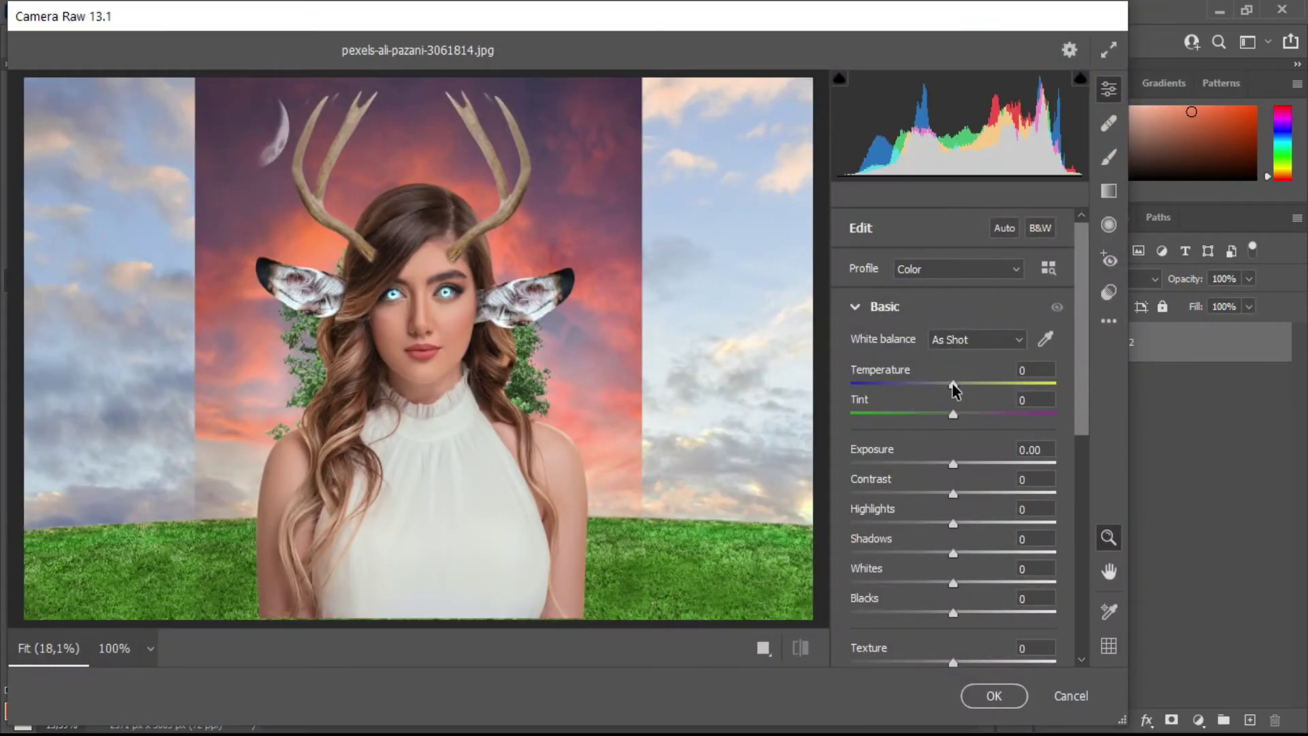
drag(958, 389, 967, 415)
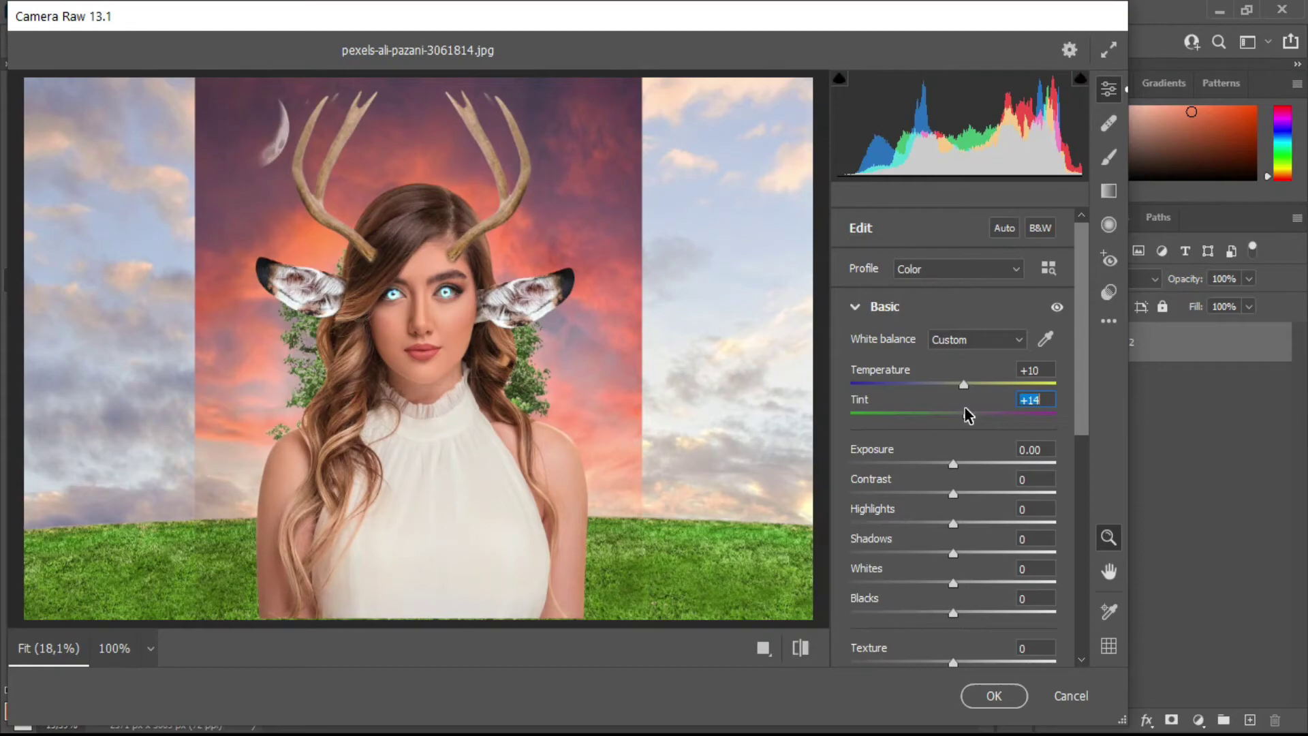
click(993, 695)
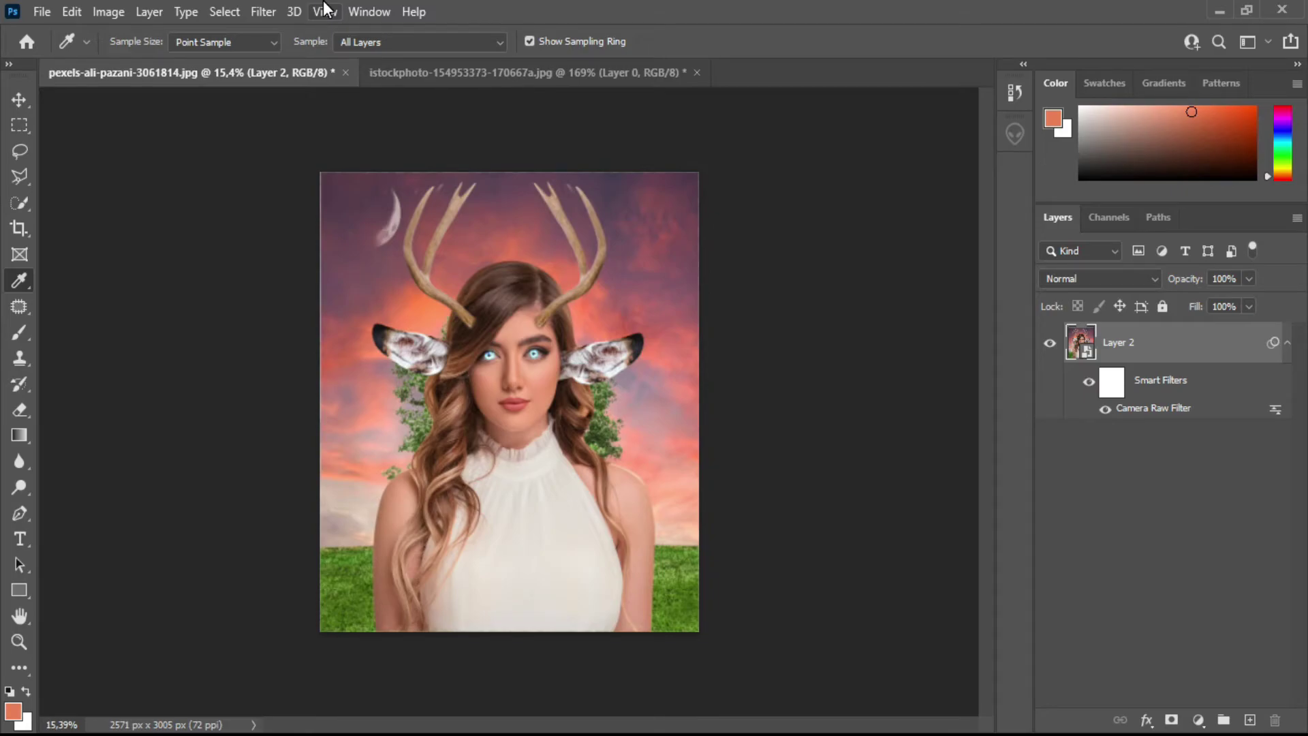
In a new Camera Raw pass, set Exposure +0.15, Contrast +21, Vibrance -5 and Saturation +5.
click(19, 641)
mouse_move(484, 473)
mouse_down()
mouse_move(506, 465)
mouse_move(501, 451)
mouse_up()
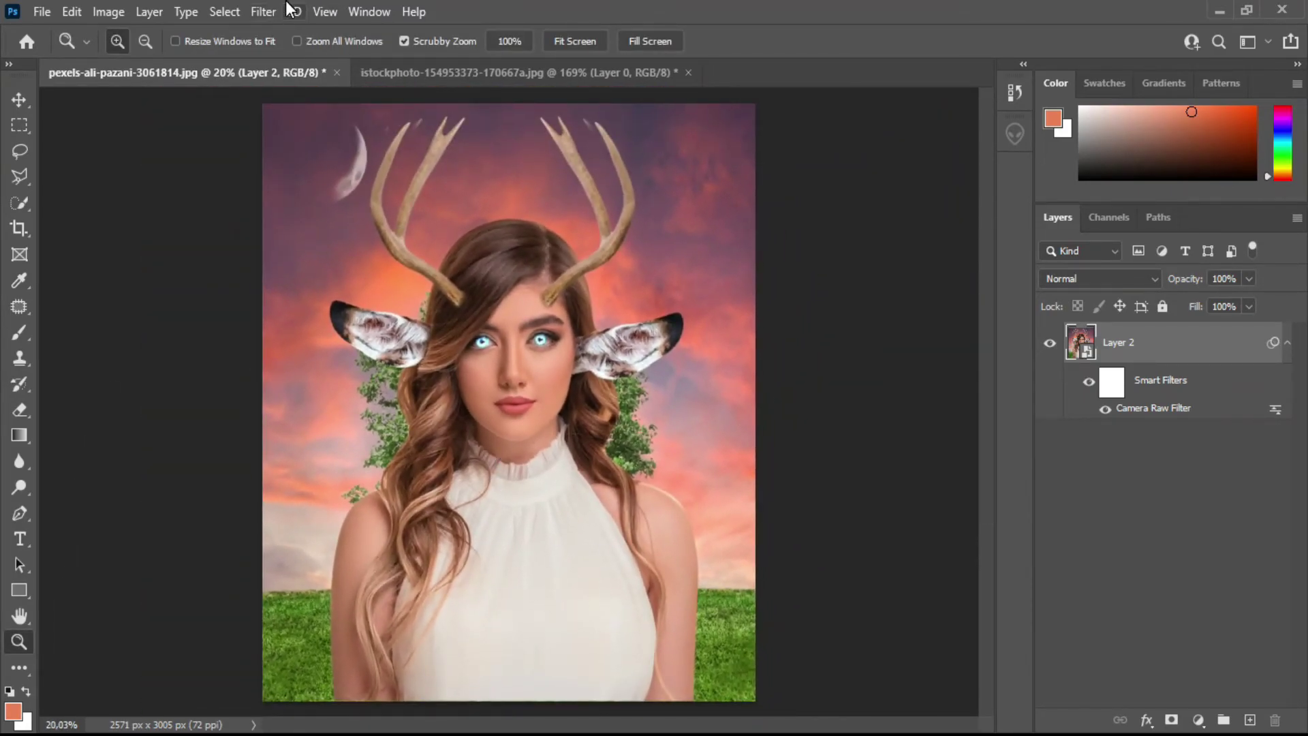
click(294, 11)
key(Escape)
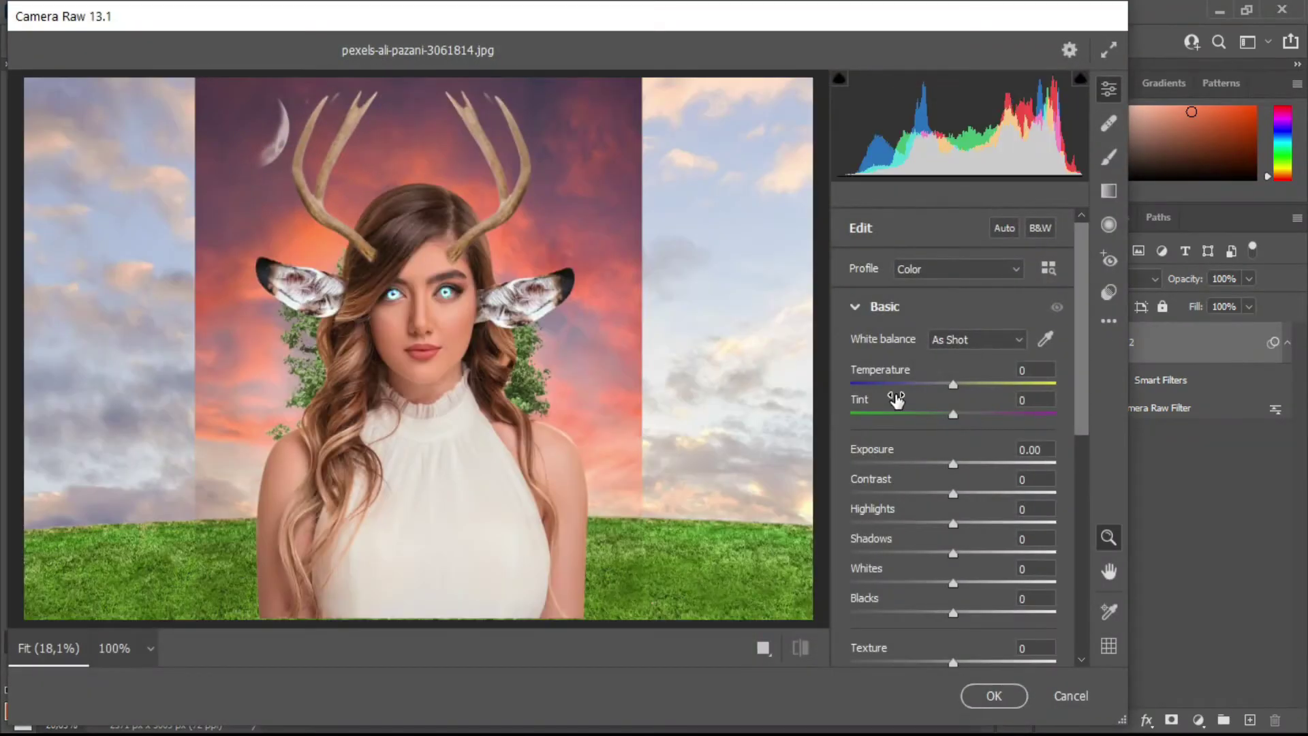
mouse_move(953, 464)
mouse_down()
mouse_move(943, 502)
mouse_move(977, 481)
mouse_move(975, 521)
mouse_move(955, 523)
mouse_move(935, 558)
mouse_move(956, 552)
mouse_up()
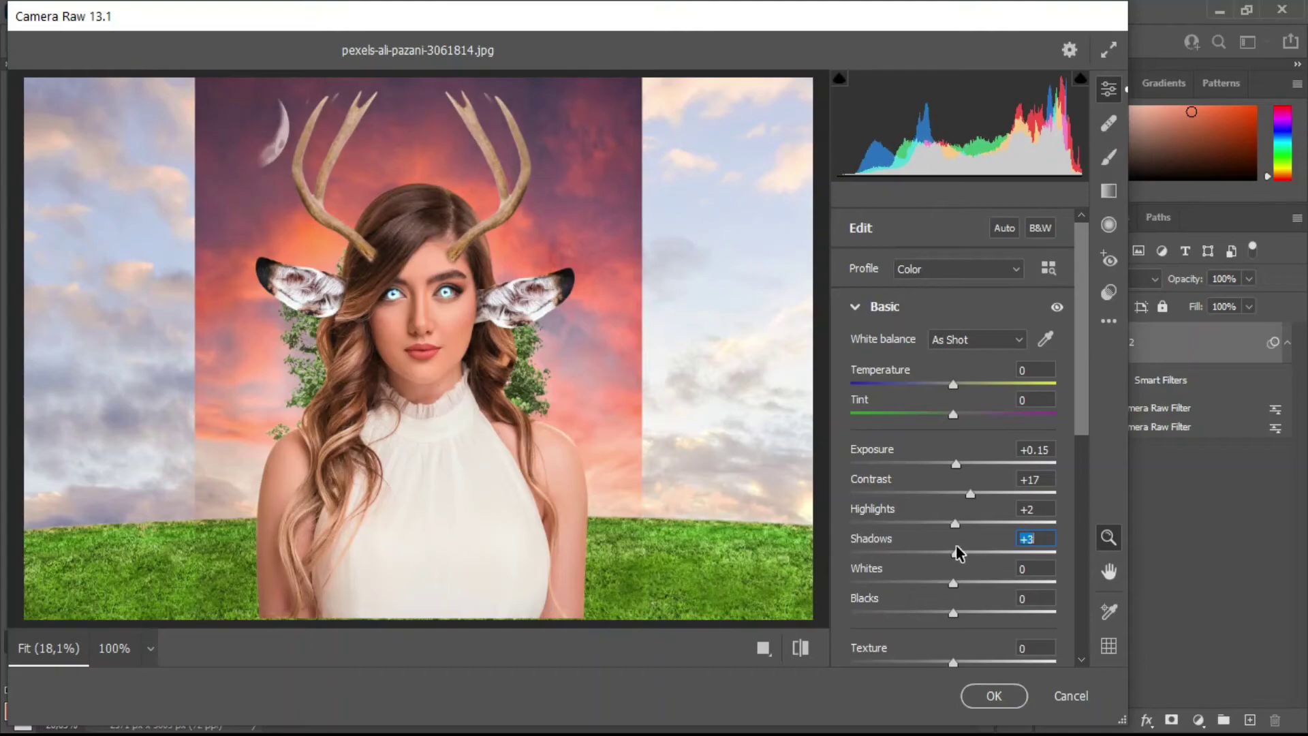
drag(968, 491, 961, 463)
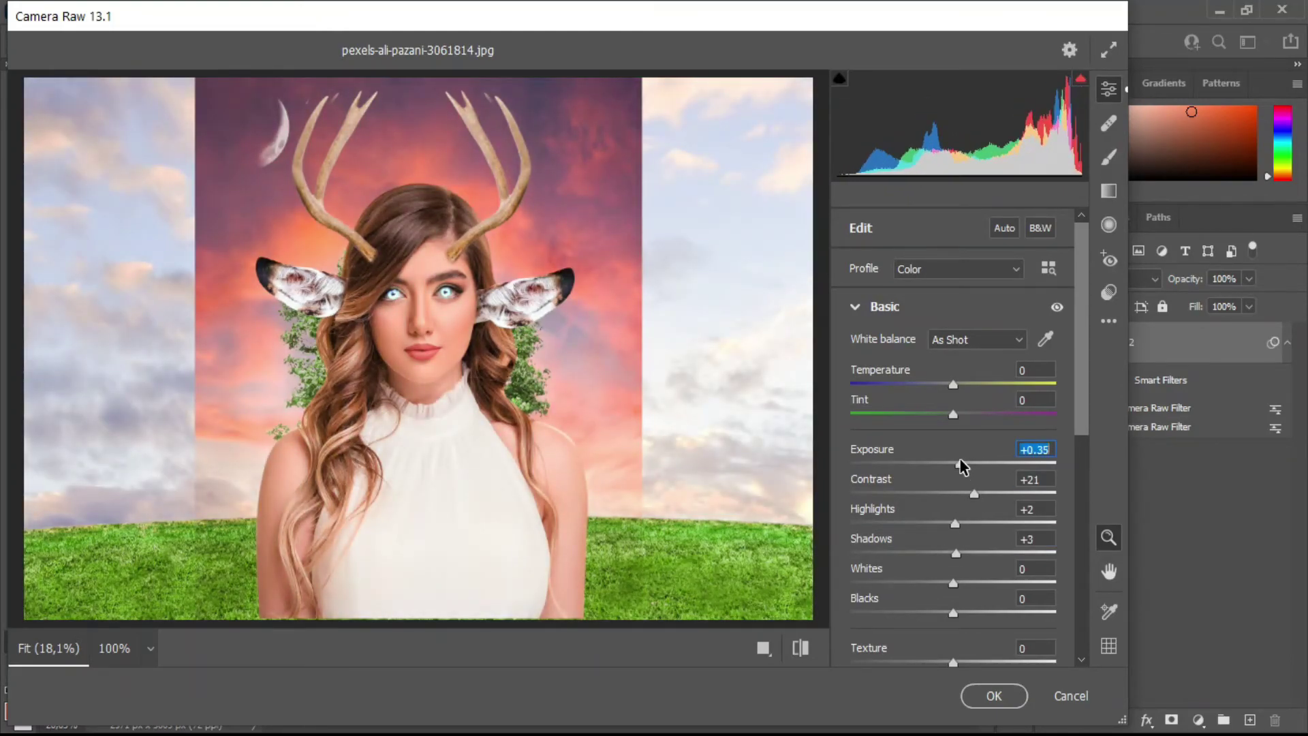
key(ctrl+z)
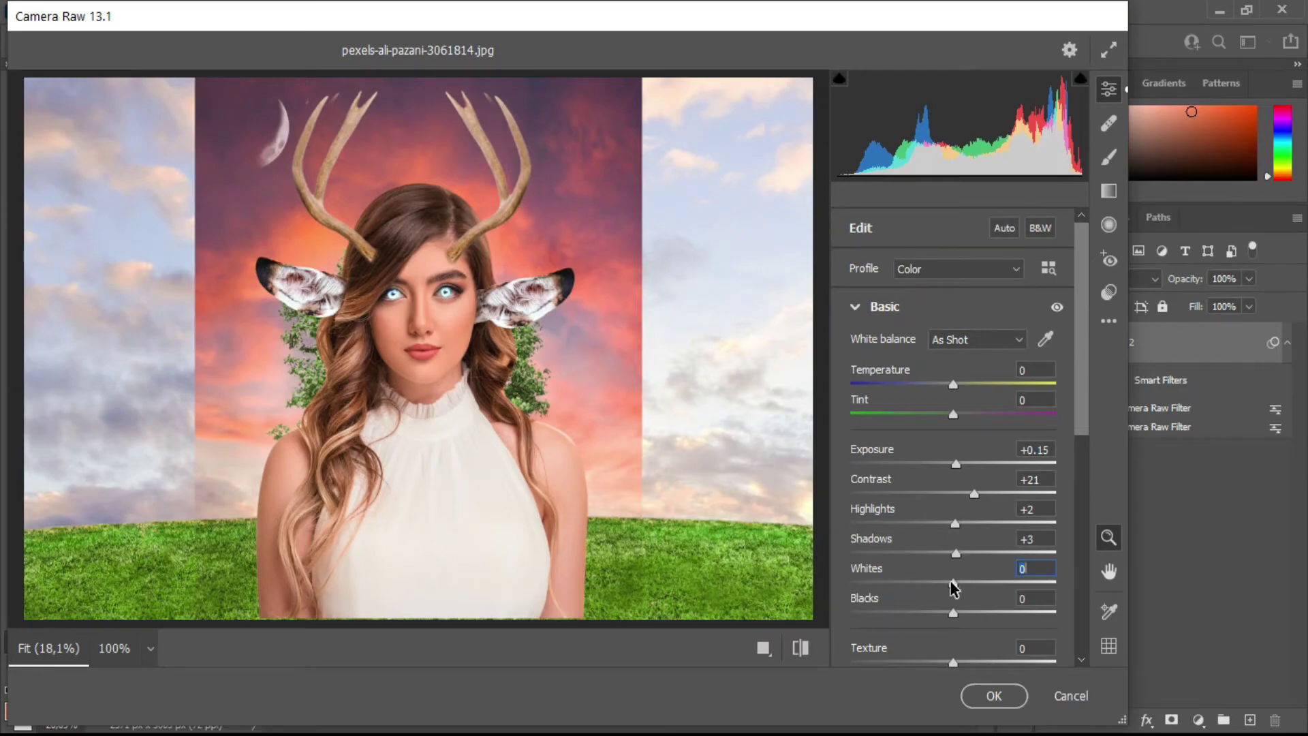
mouse_move(953, 581)
mouse_down()
mouse_move(972, 577)
mouse_move(952, 582)
mouse_move(950, 555)
mouse_move(930, 555)
mouse_move(948, 553)
mouse_up()
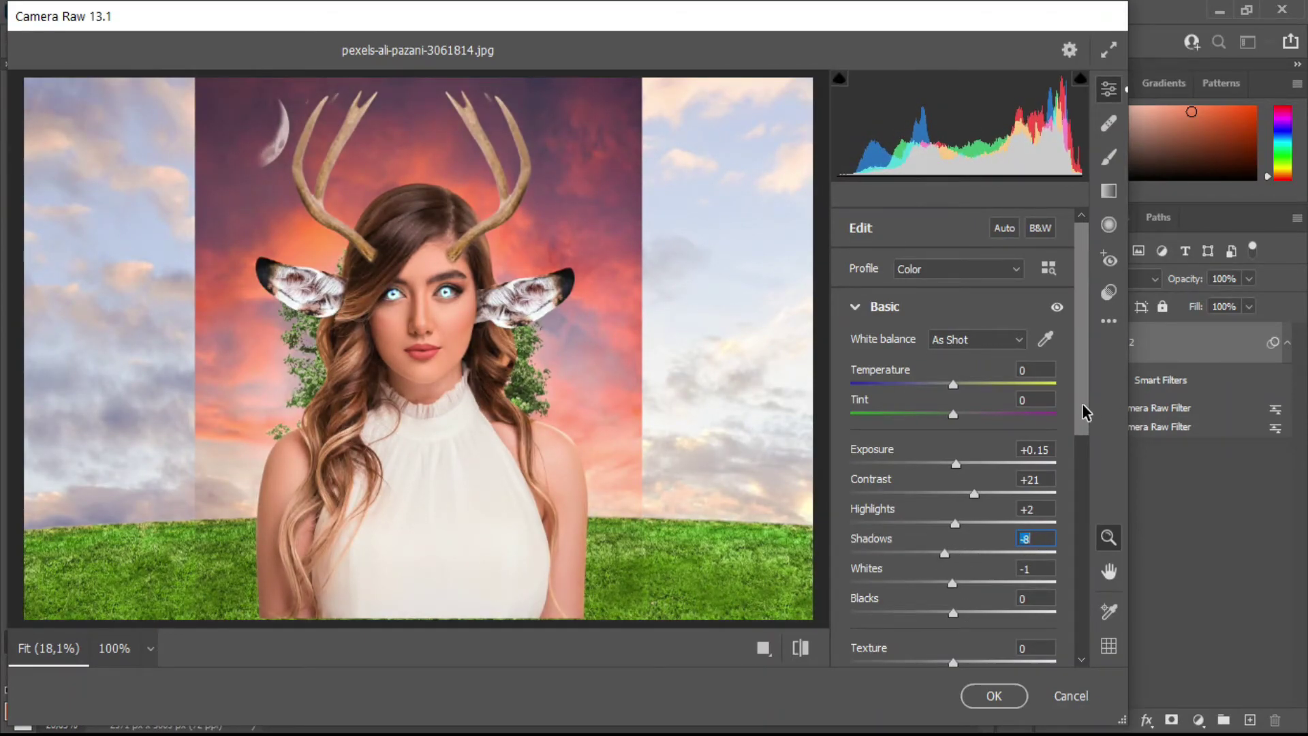
drag(1084, 412, 1086, 592)
mouse_move(954, 378)
mouse_down()
mouse_move(952, 412)
mouse_move(948, 385)
mouse_up()
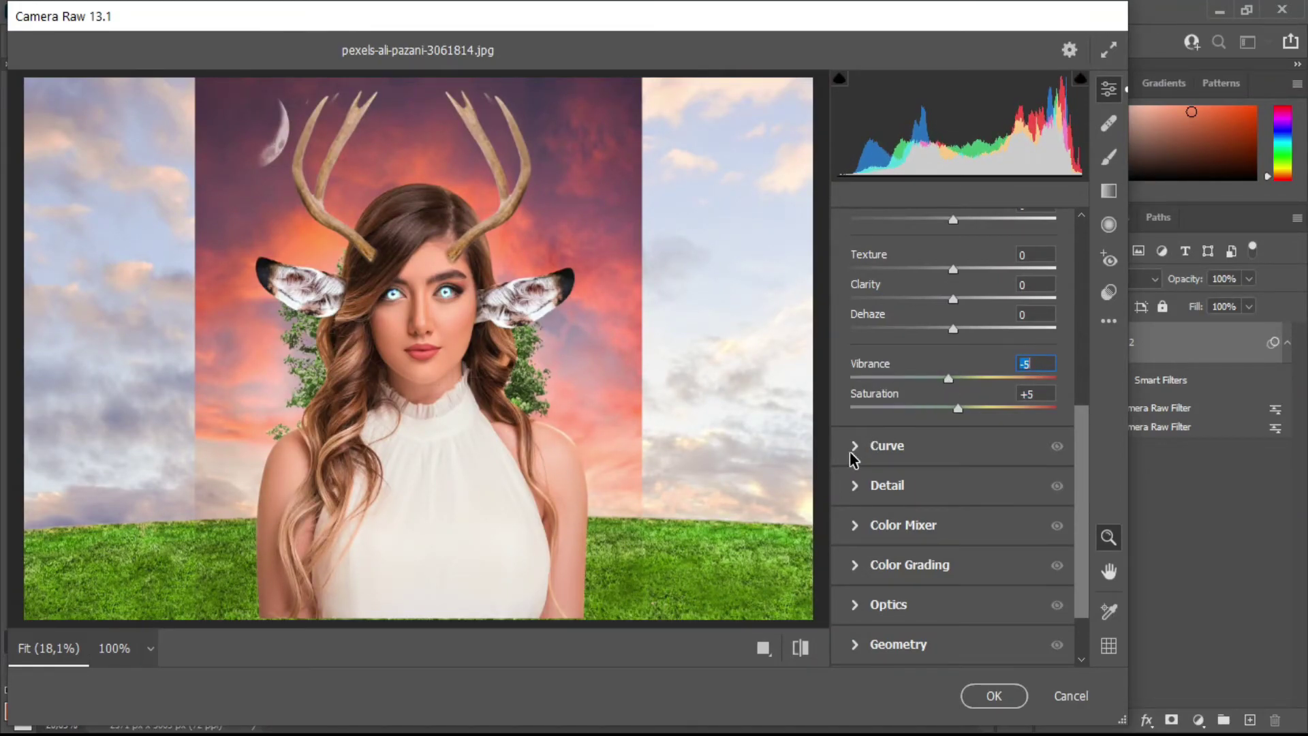
Set the tone curve's Lights to +2 and Highlights to -3, leaving Darks at 0.
click(854, 445)
click(954, 395)
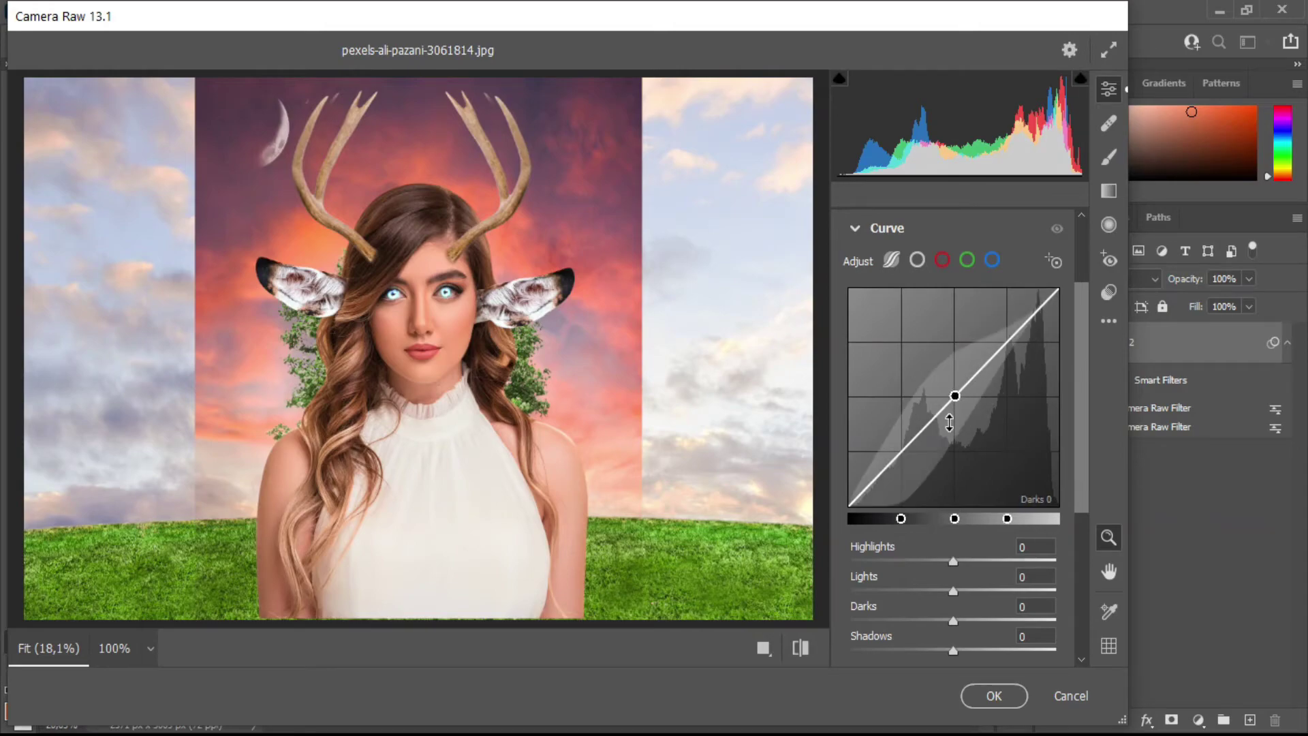
mouse_move(949, 422)
mouse_down()
mouse_move(949, 451)
mouse_move(955, 411)
mouse_up()
drag(954, 405, 954, 402)
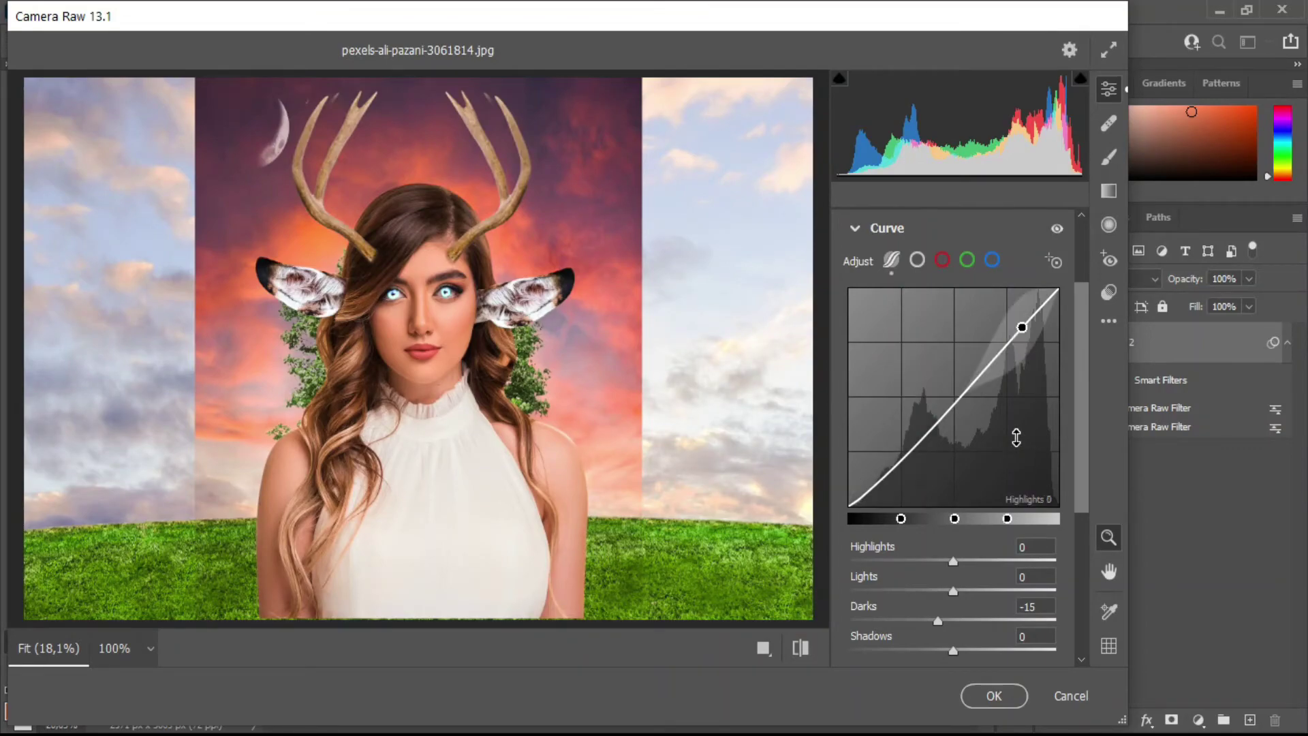
text(0)
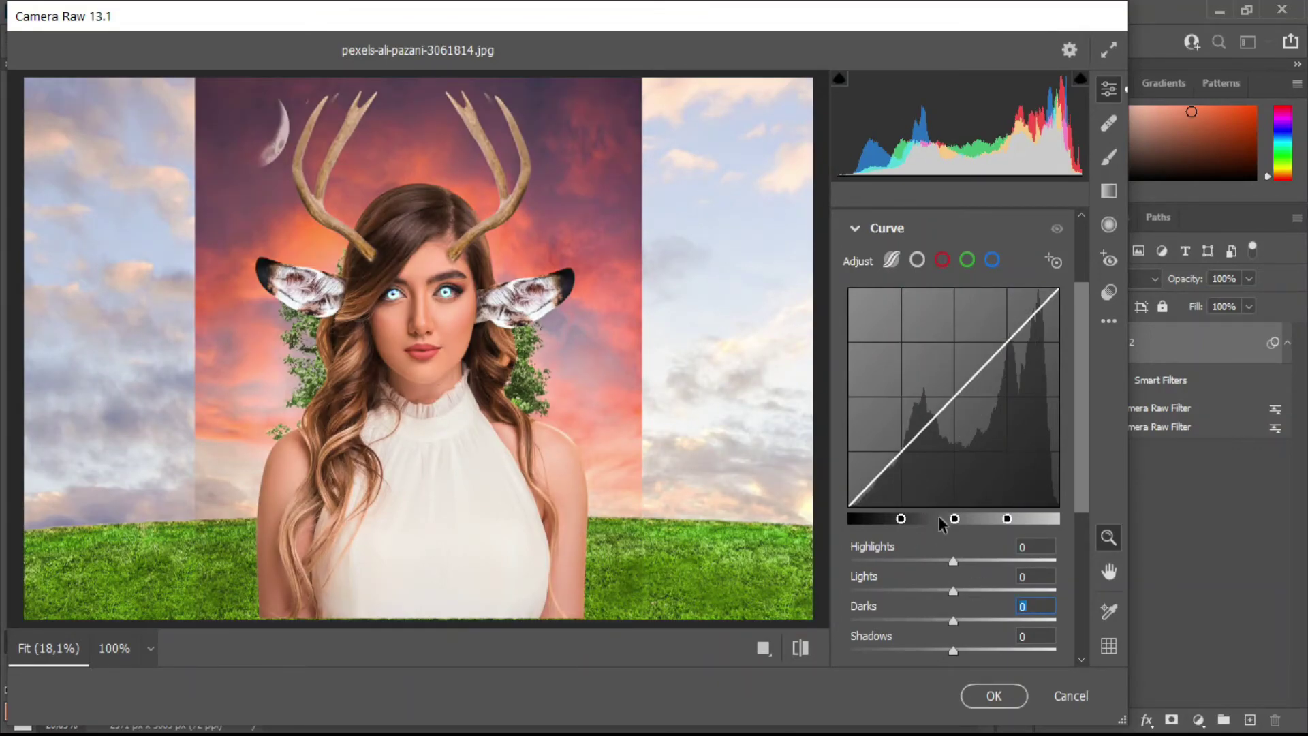
mouse_move(955, 389)
mouse_down()
mouse_move(962, 406)
mouse_move(963, 387)
mouse_up()
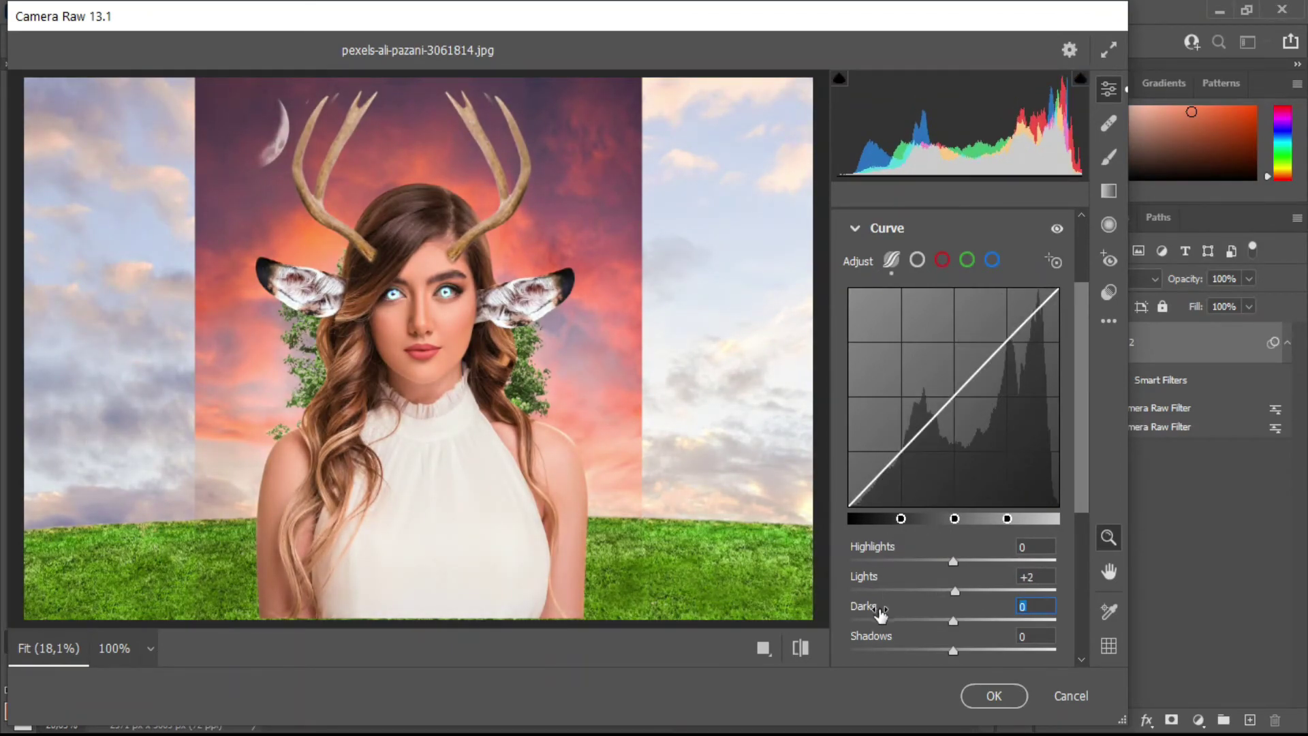
drag(954, 564, 950, 563)
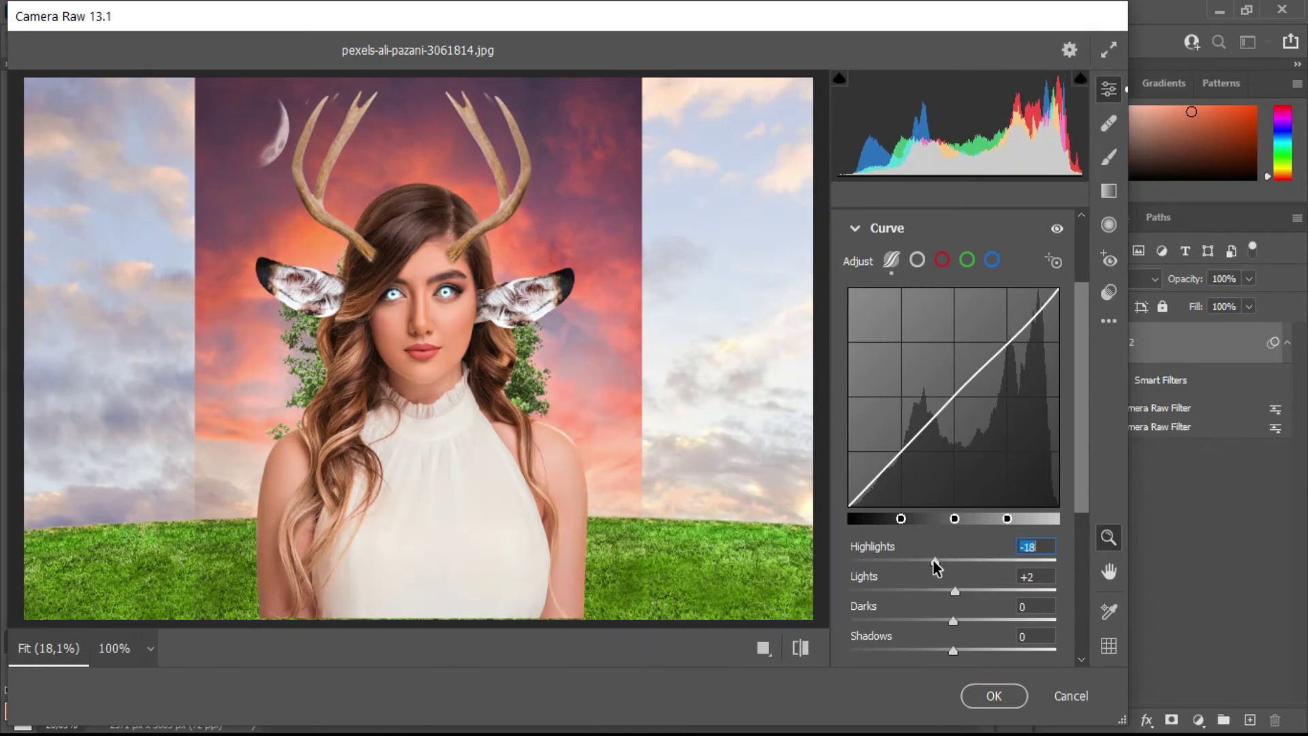
scroll(1079, 459, down, 4)
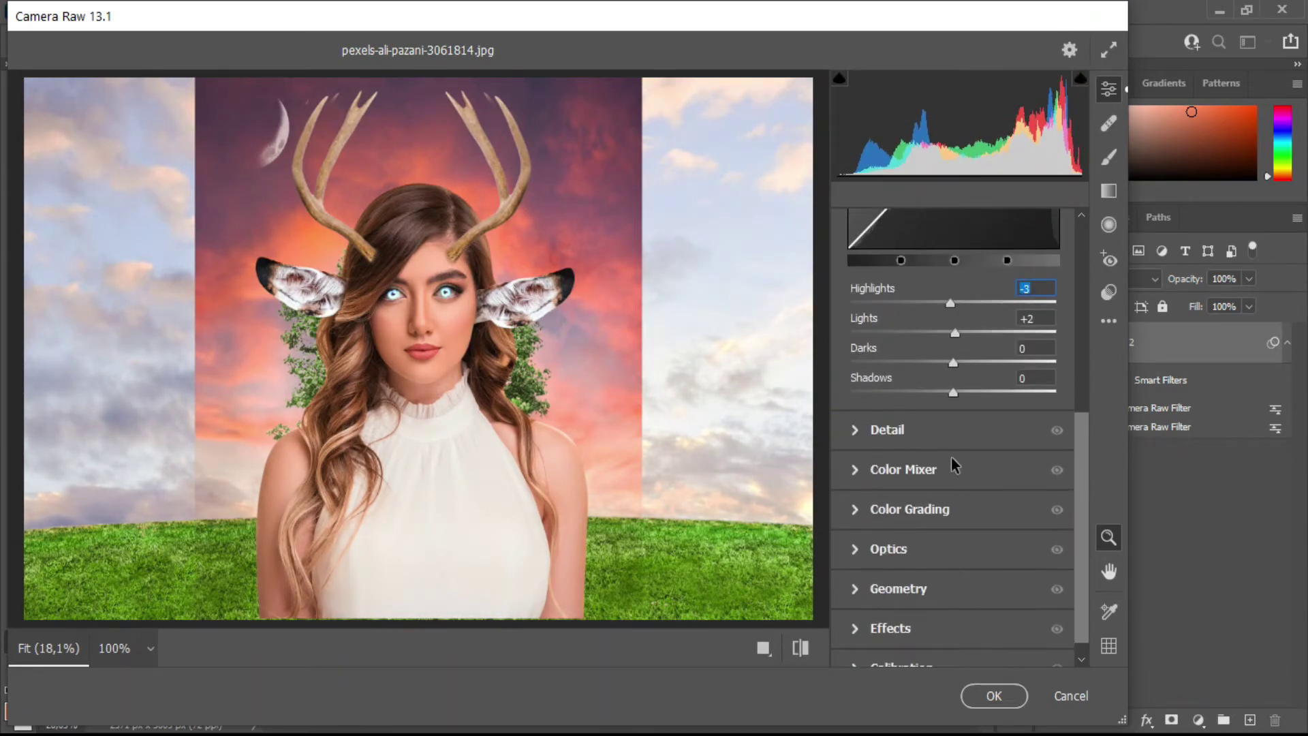
click(856, 436)
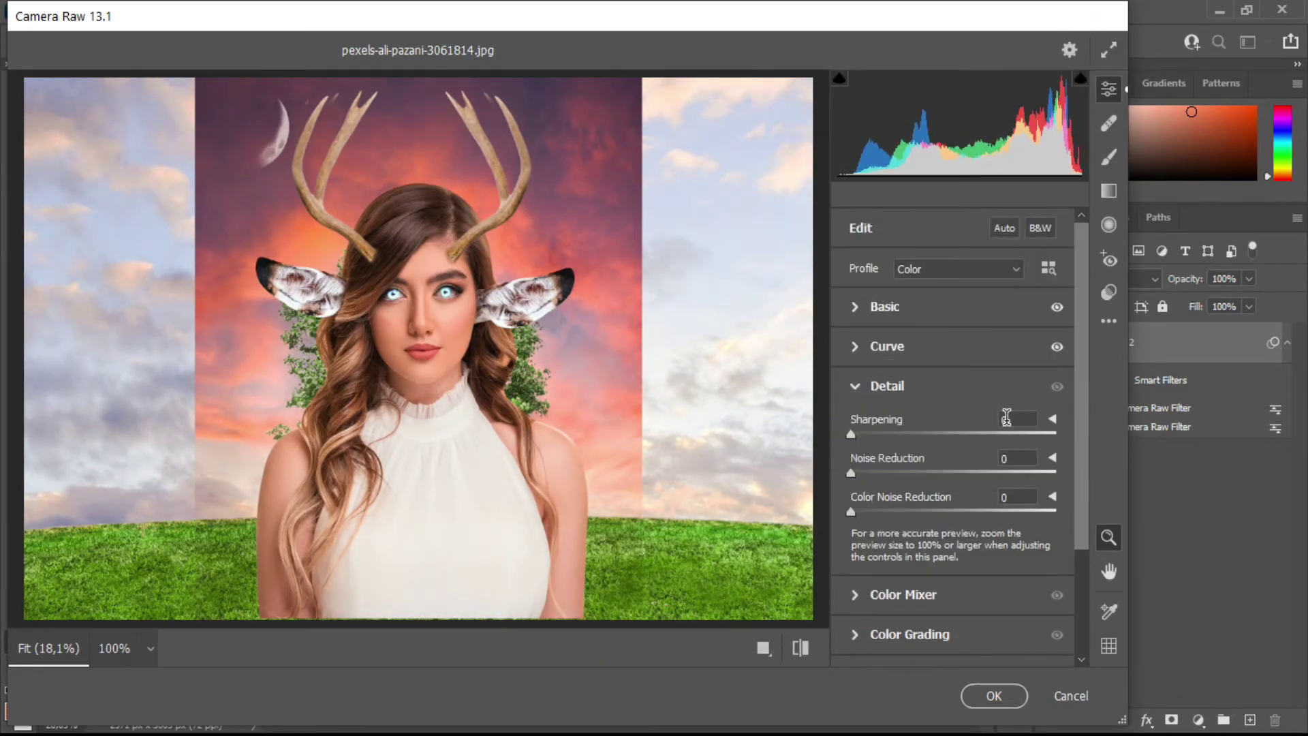
click(857, 346)
click(860, 343)
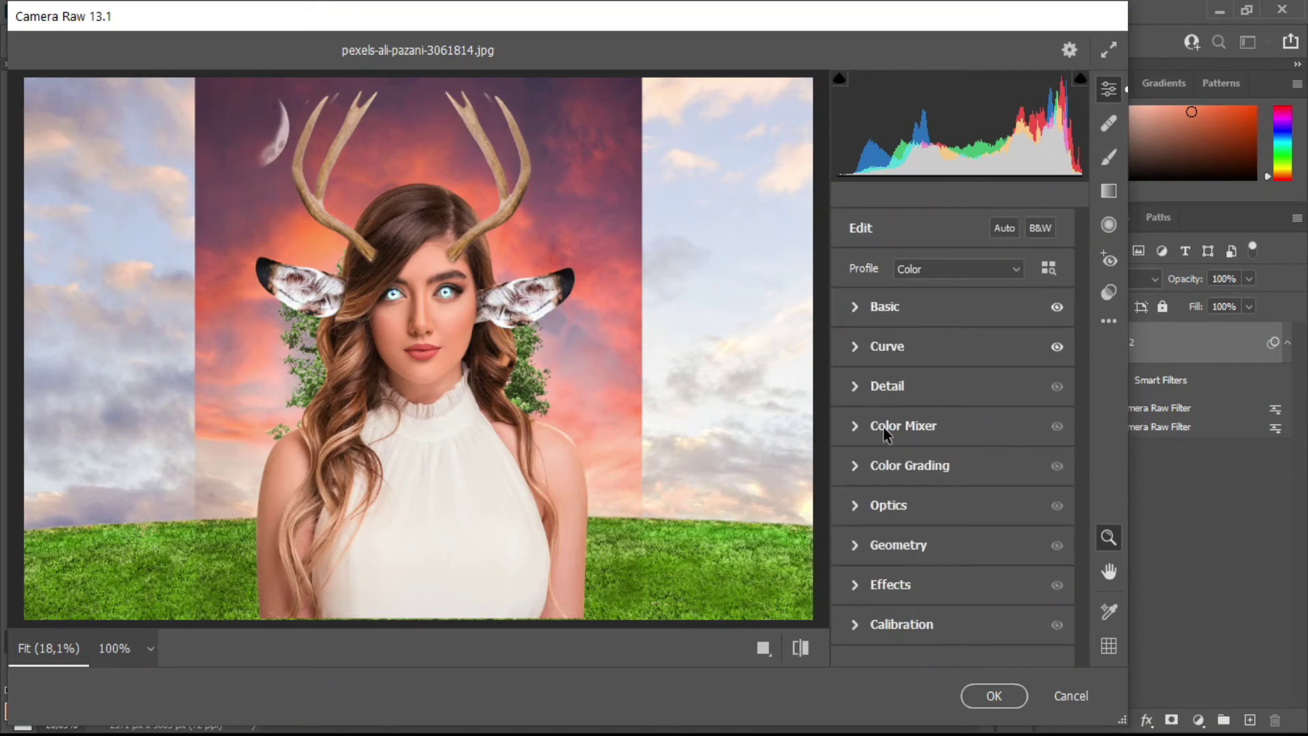
Darken the colour grading shadows and highlights luminance slightly and set lens distortion to +1.
click(855, 470)
drag(953, 432, 953, 433)
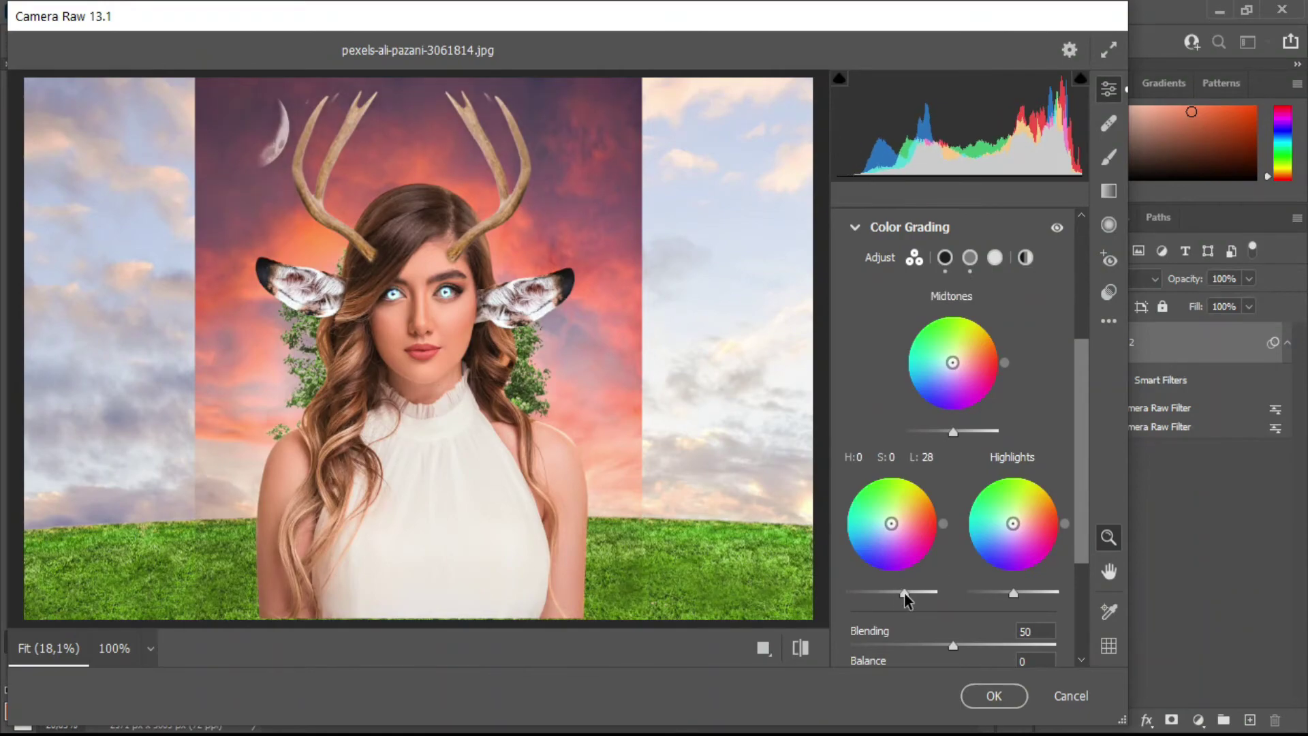
drag(893, 592, 894, 592)
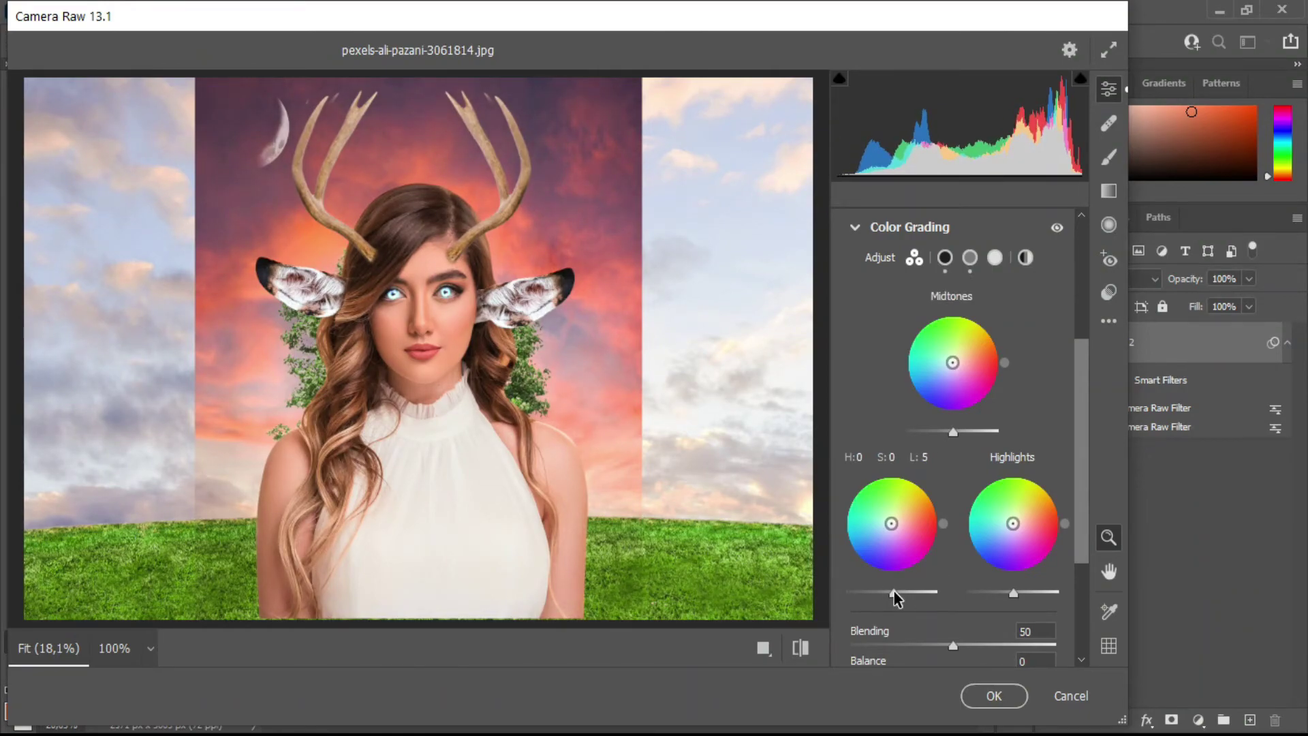
drag(1014, 593, 1008, 593)
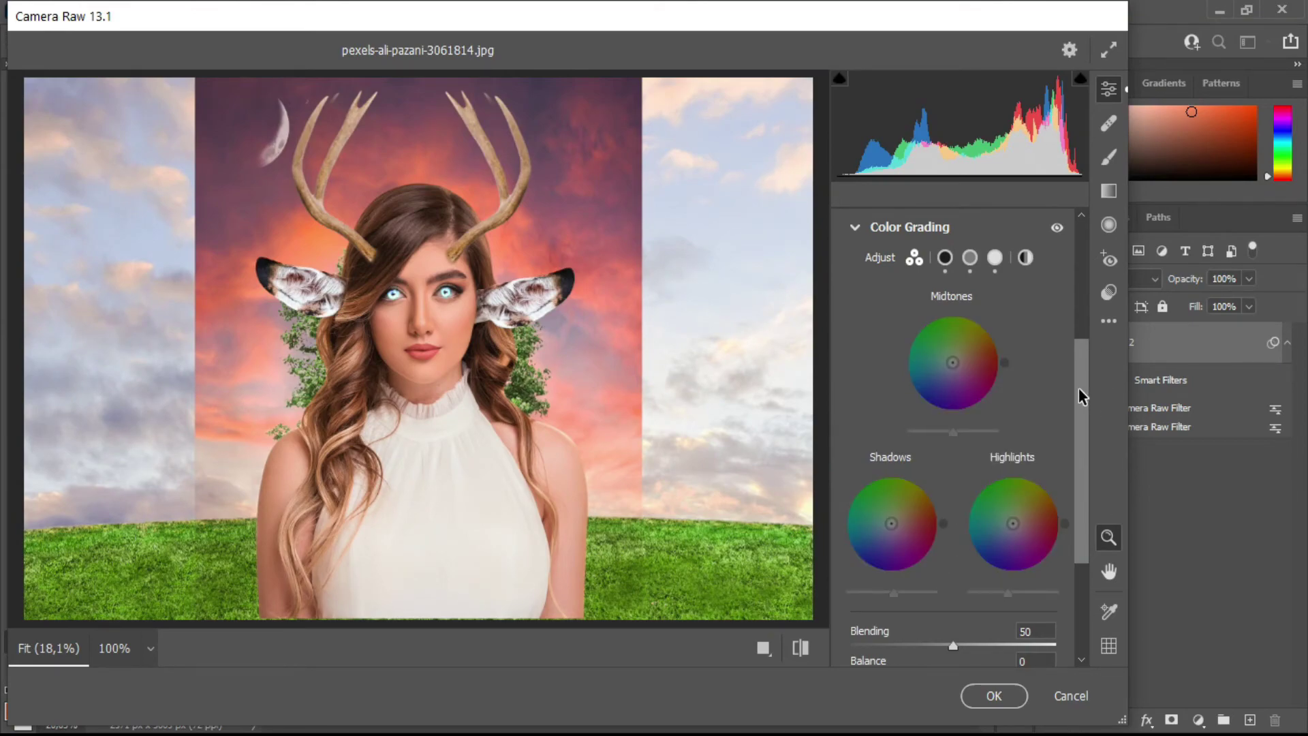
scroll(1069, 436, down, 3)
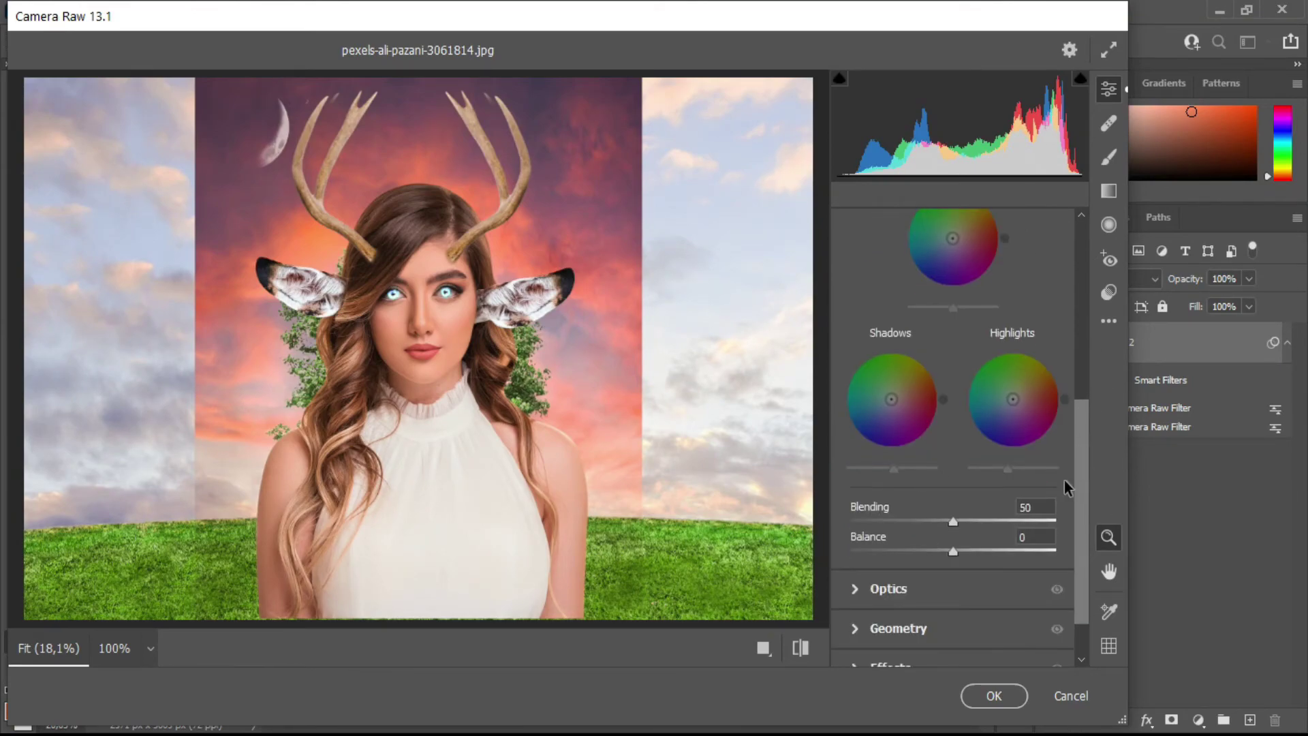
click(860, 590)
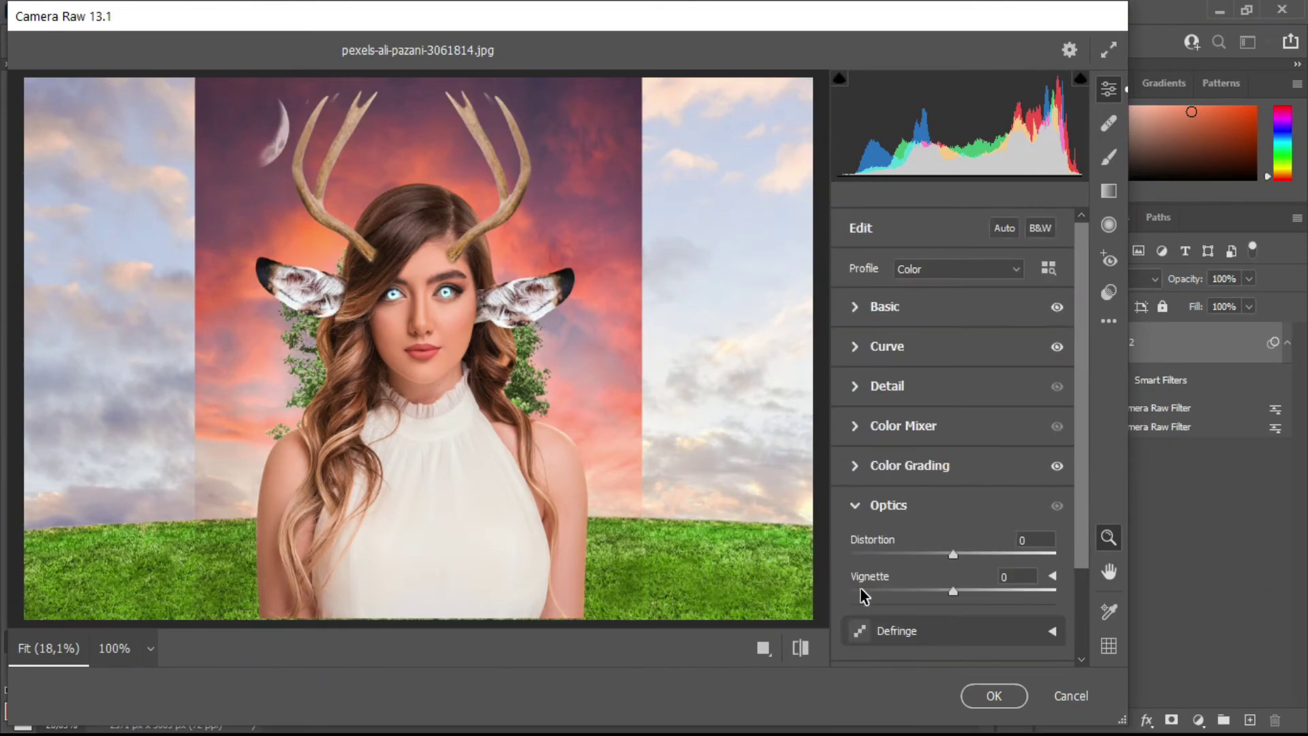
click(954, 553)
Add a -12 edge vignette, keeping grain at 0.
scroll(1072, 541, down, 3)
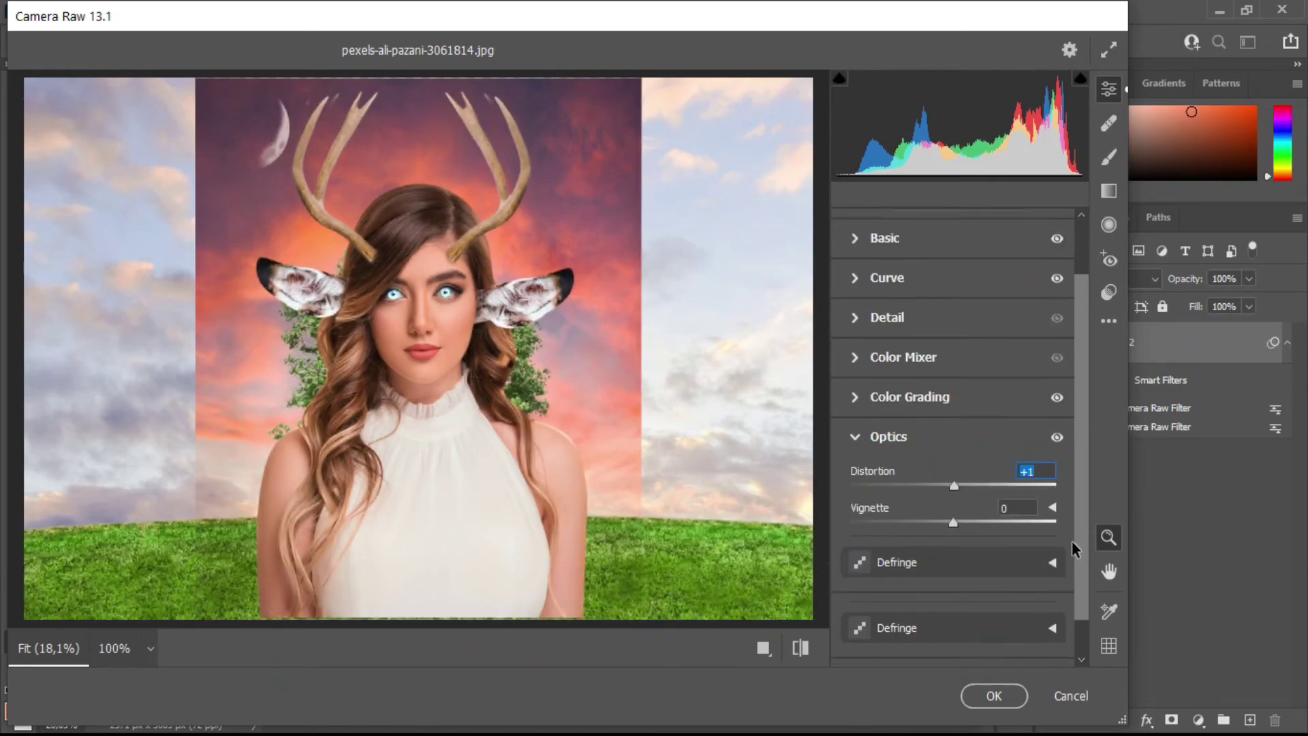
click(855, 605)
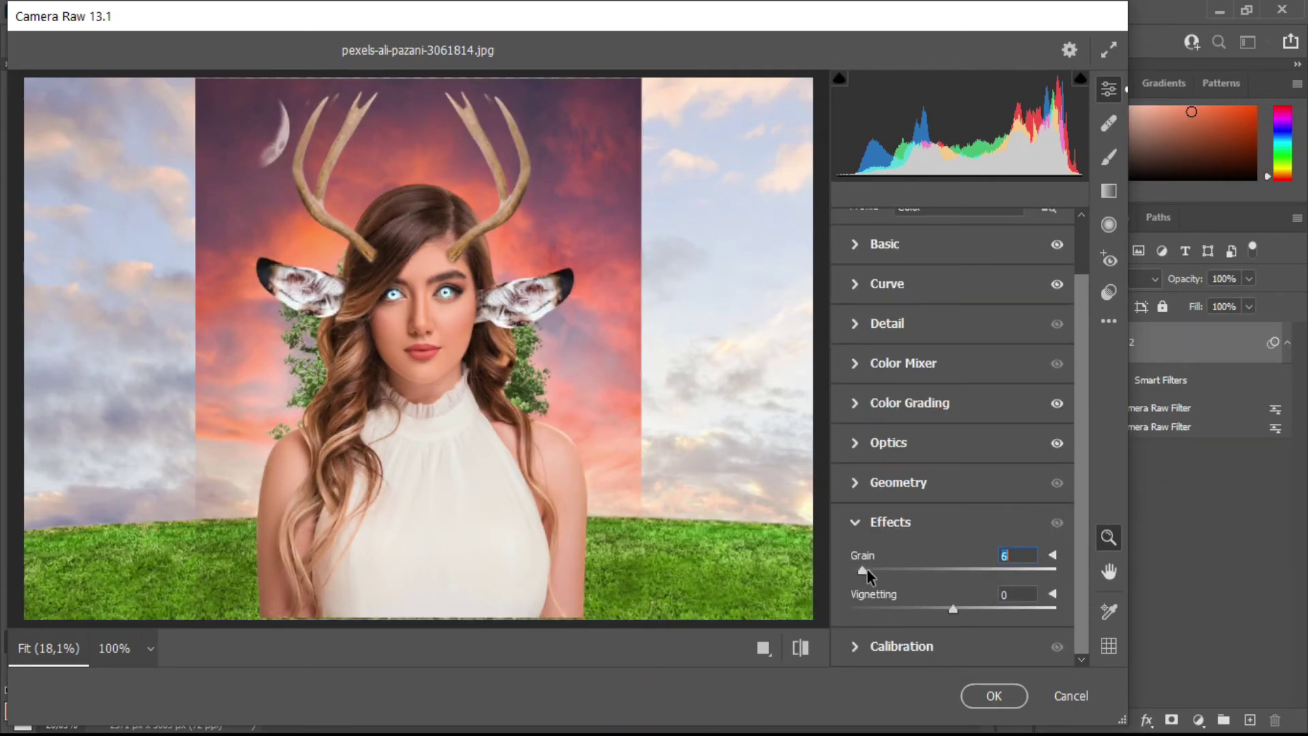
drag(866, 571, 926, 569)
text(0)
click(952, 609)
mouse_move(952, 609)
mouse_down()
mouse_move(908, 610)
mouse_move(951, 610)
mouse_move(941, 610)
mouse_up()
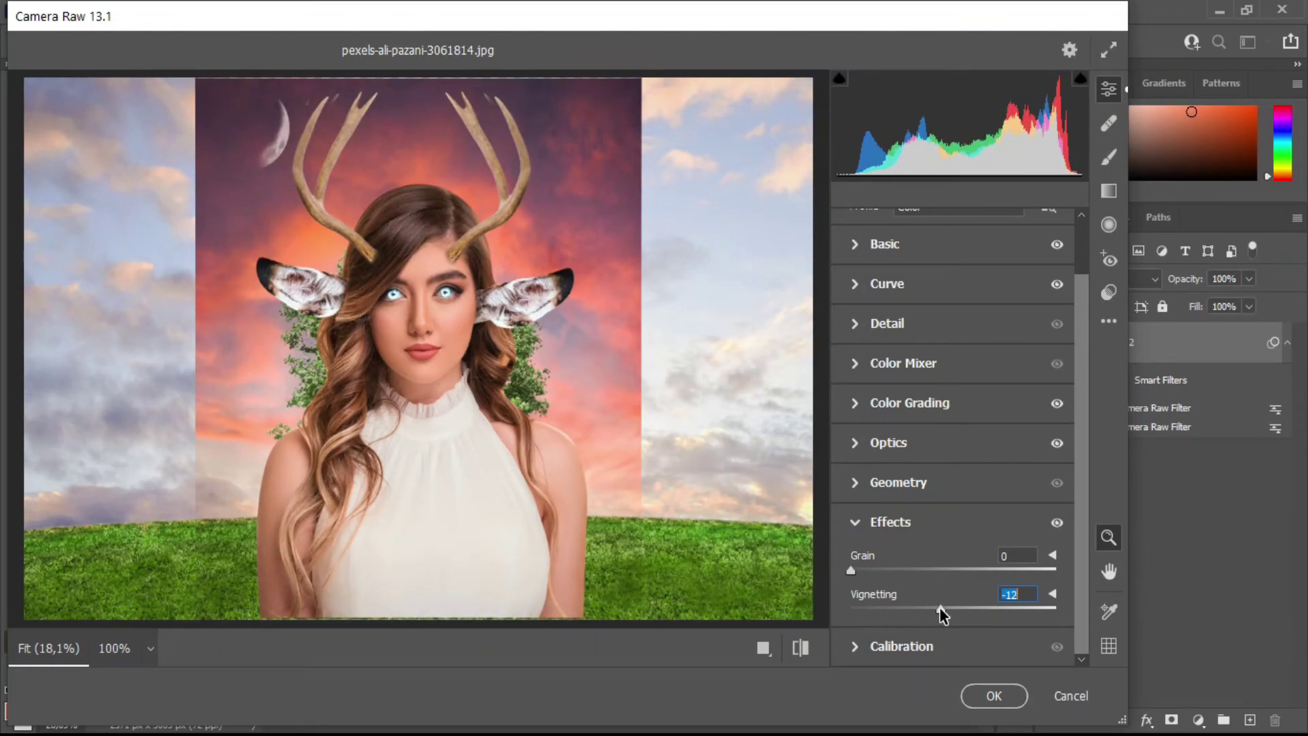
Set calibration Shadows Tint -2, Red Saturation -6, Blue Saturation +8 and apply the filter.
click(862, 647)
mouse_move(951, 379)
mouse_down()
mouse_move(987, 378)
mouse_move(908, 380)
mouse_move(949, 380)
mouse_up()
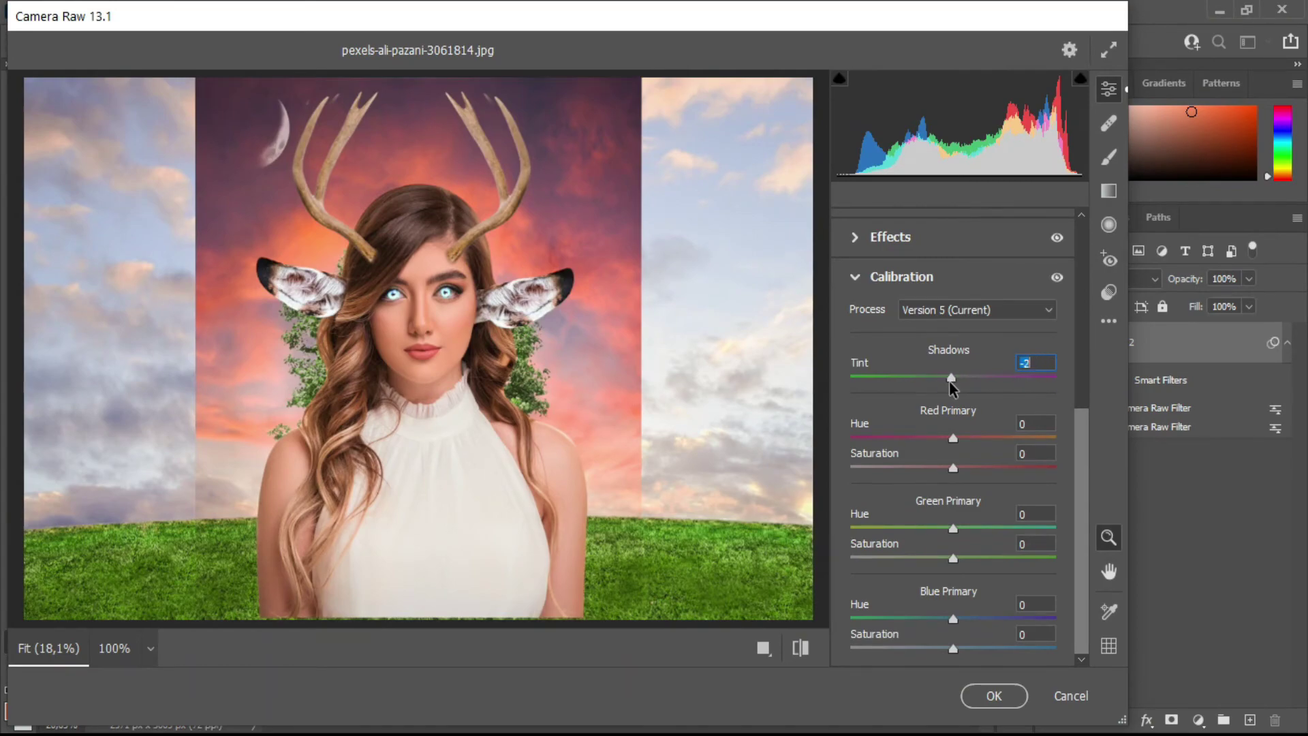
mouse_move(952, 468)
mouse_down()
mouse_move(977, 467)
mouse_move(934, 467)
mouse_move(946, 467)
mouse_up()
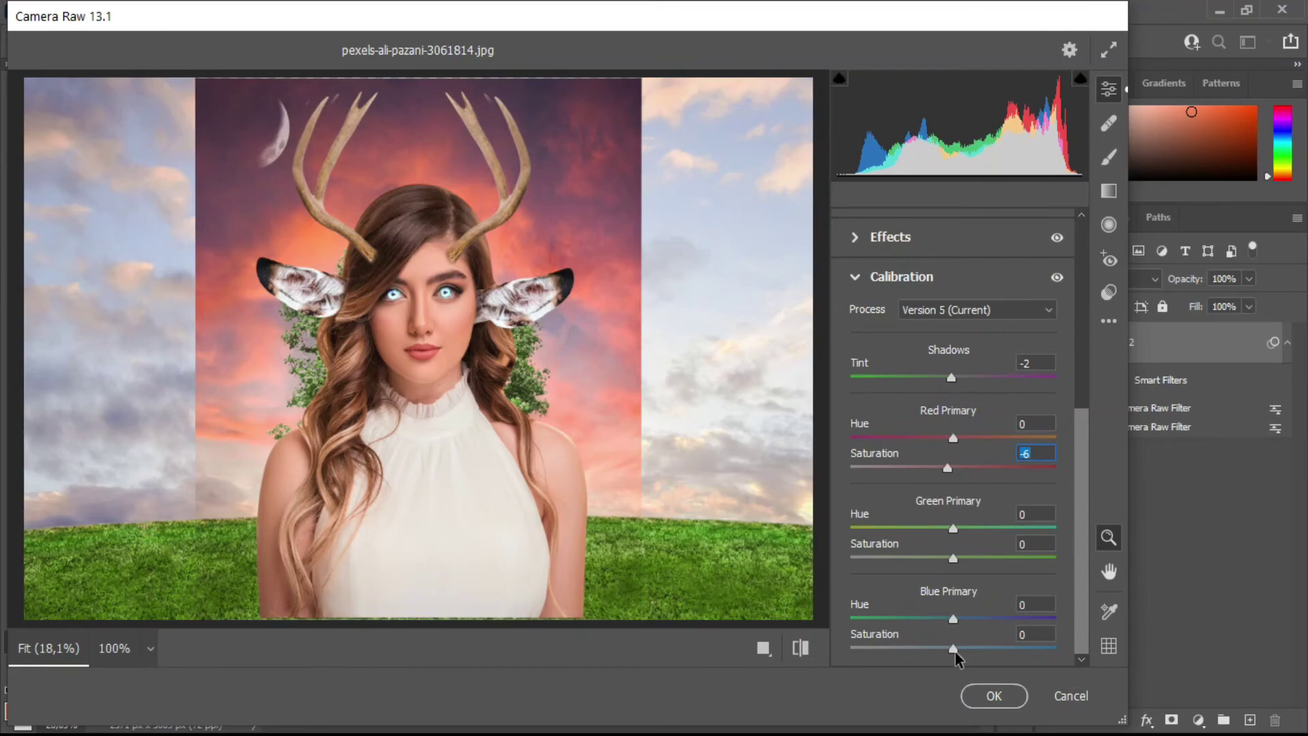
mouse_move(952, 649)
mouse_down()
mouse_move(976, 648)
mouse_move(896, 648)
mouse_move(974, 647)
mouse_up()
click(989, 696)
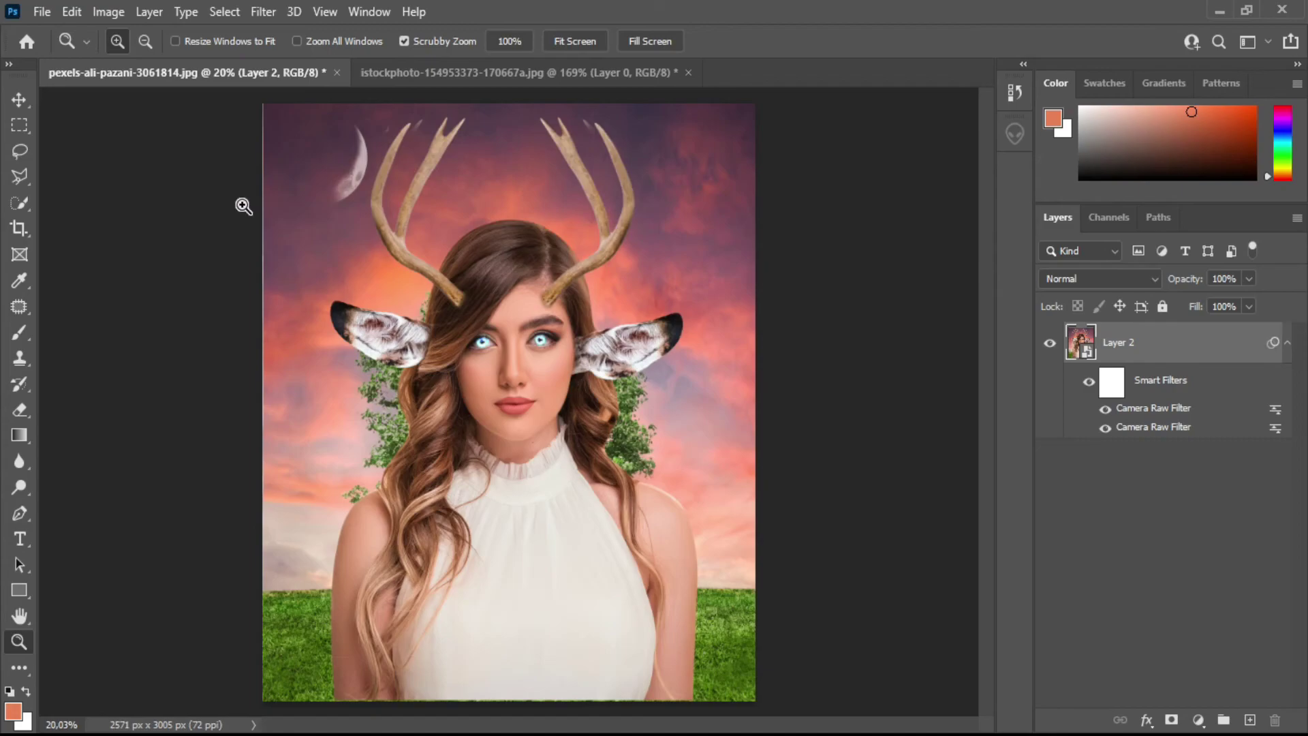
click(19, 102)
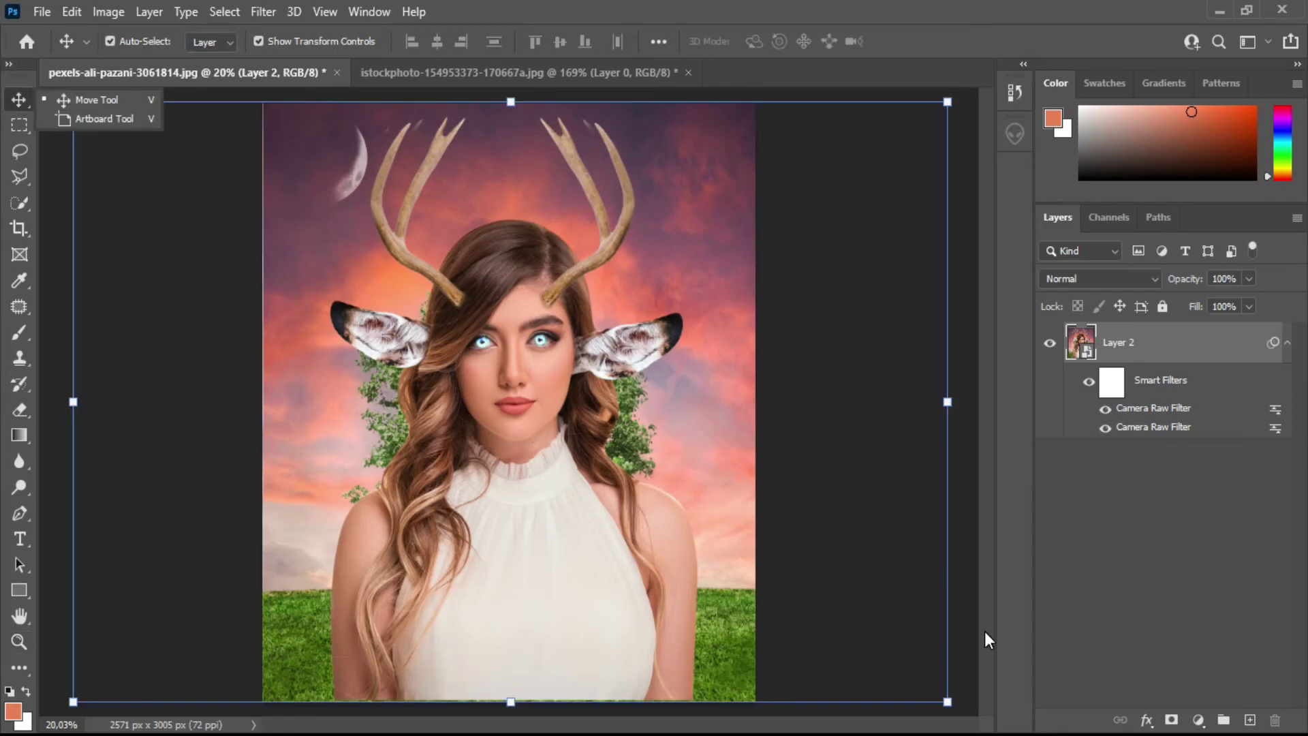
click(961, 622)
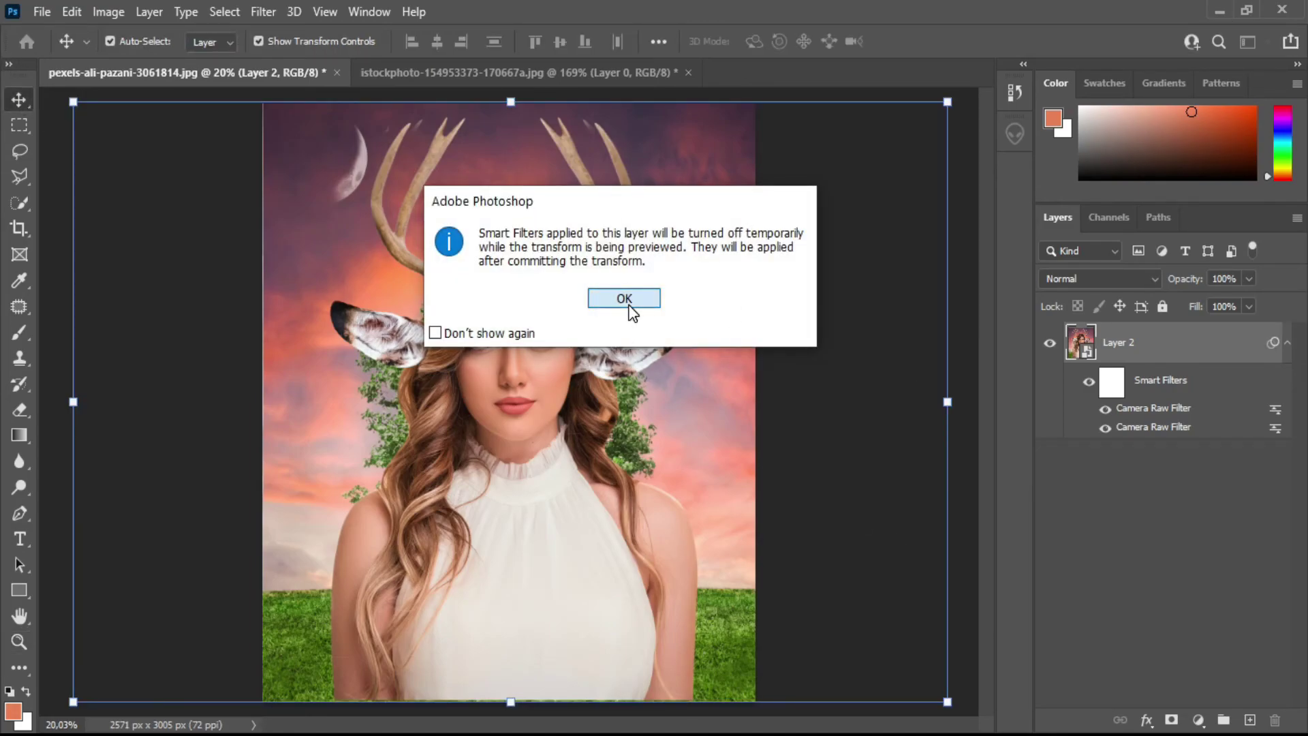
click(629, 300)
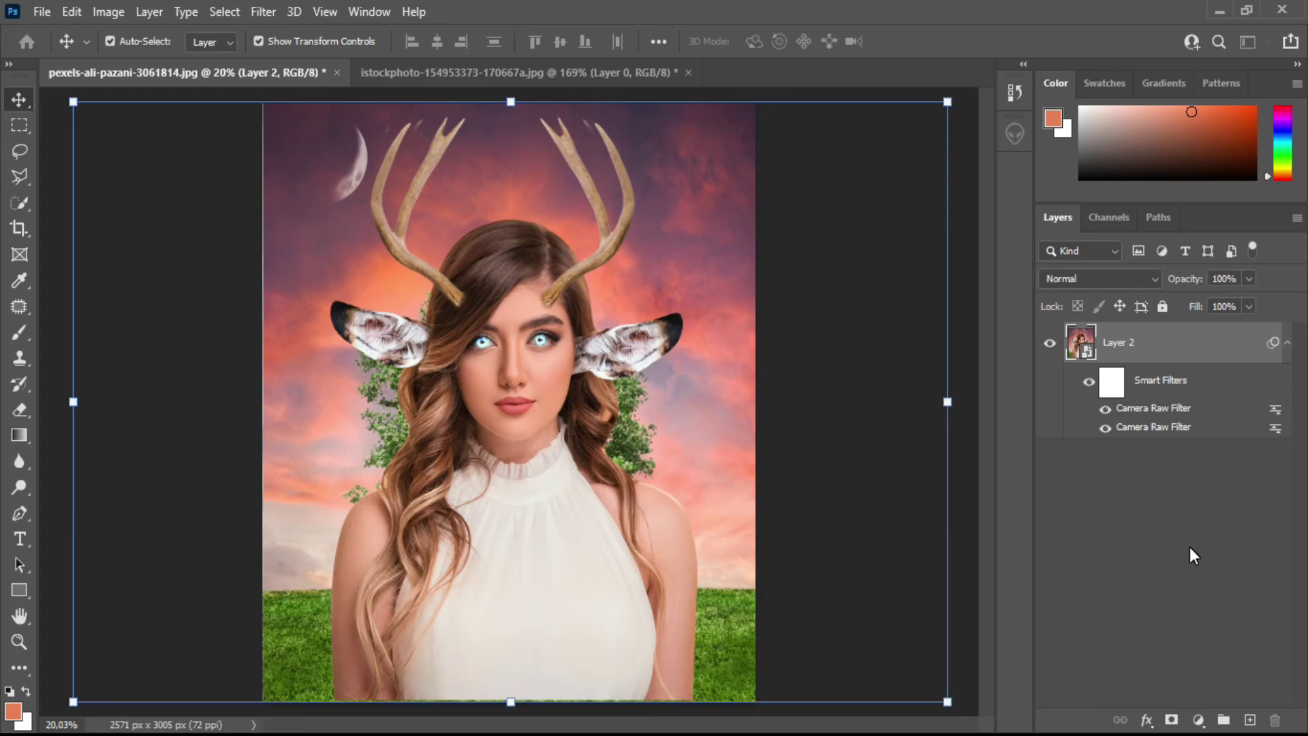
click(917, 44)
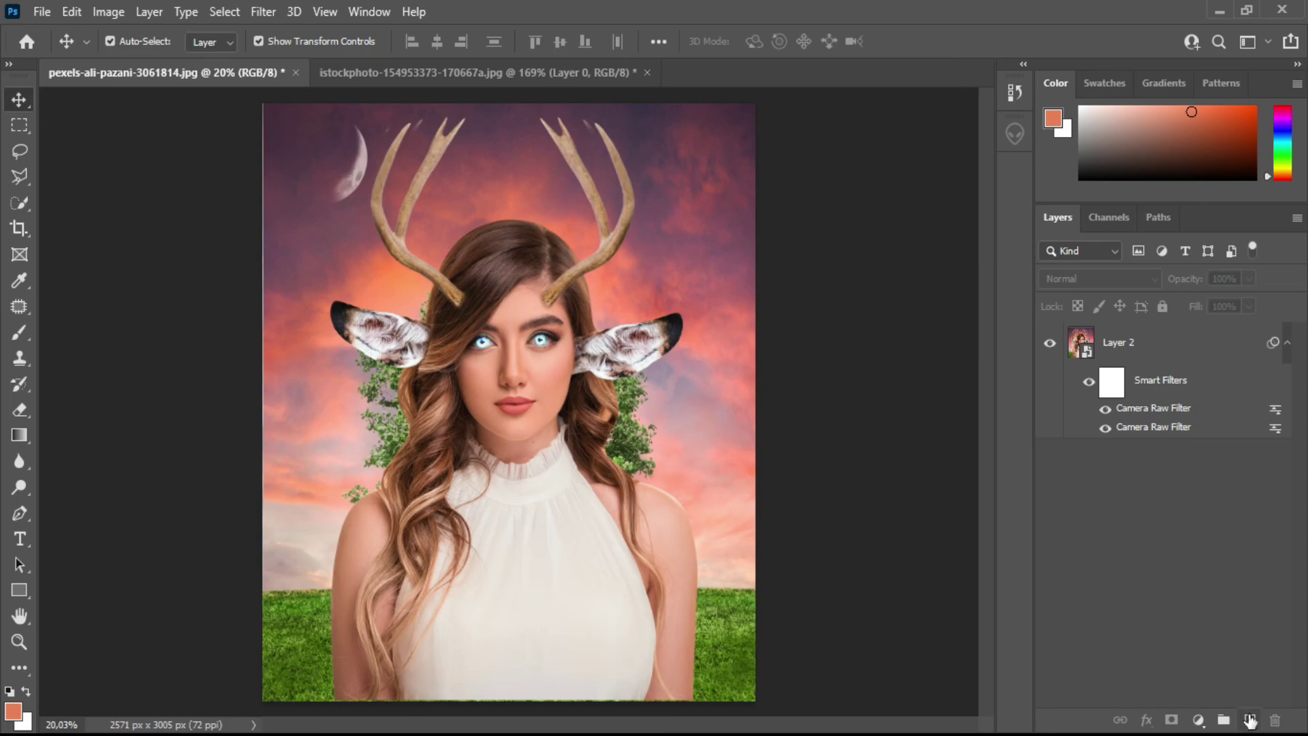
Apply a Hue/Saturation adjustment to the portrait with Hue -2 and Saturation +13.
click(1249, 720)
click(1198, 720)
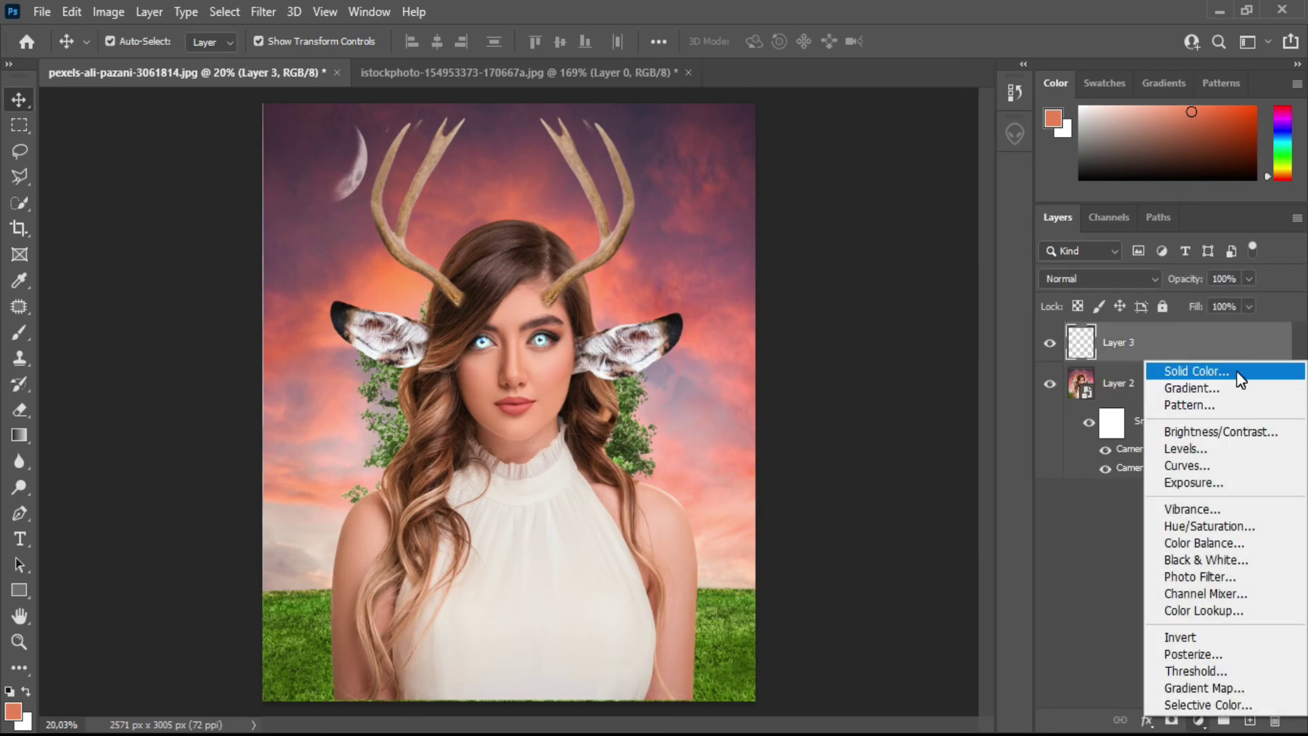
click(1171, 351)
key(Delete)
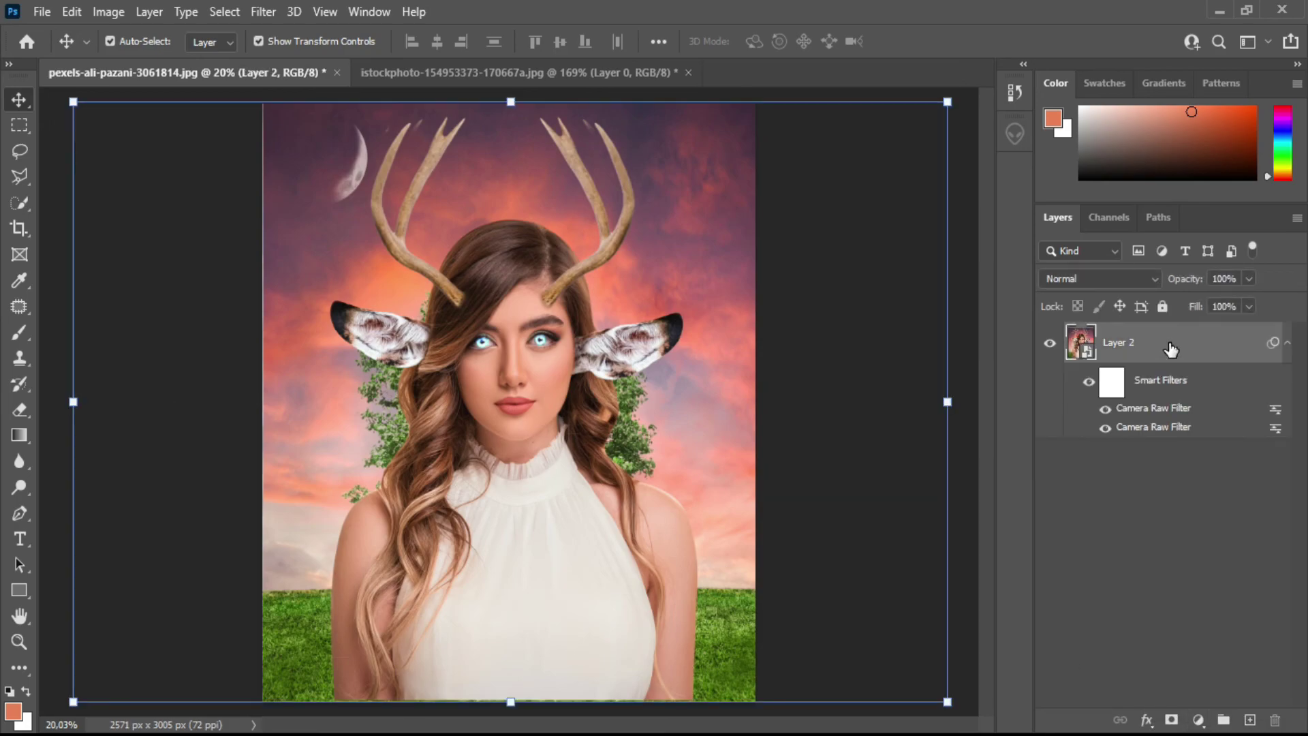
click(108, 12)
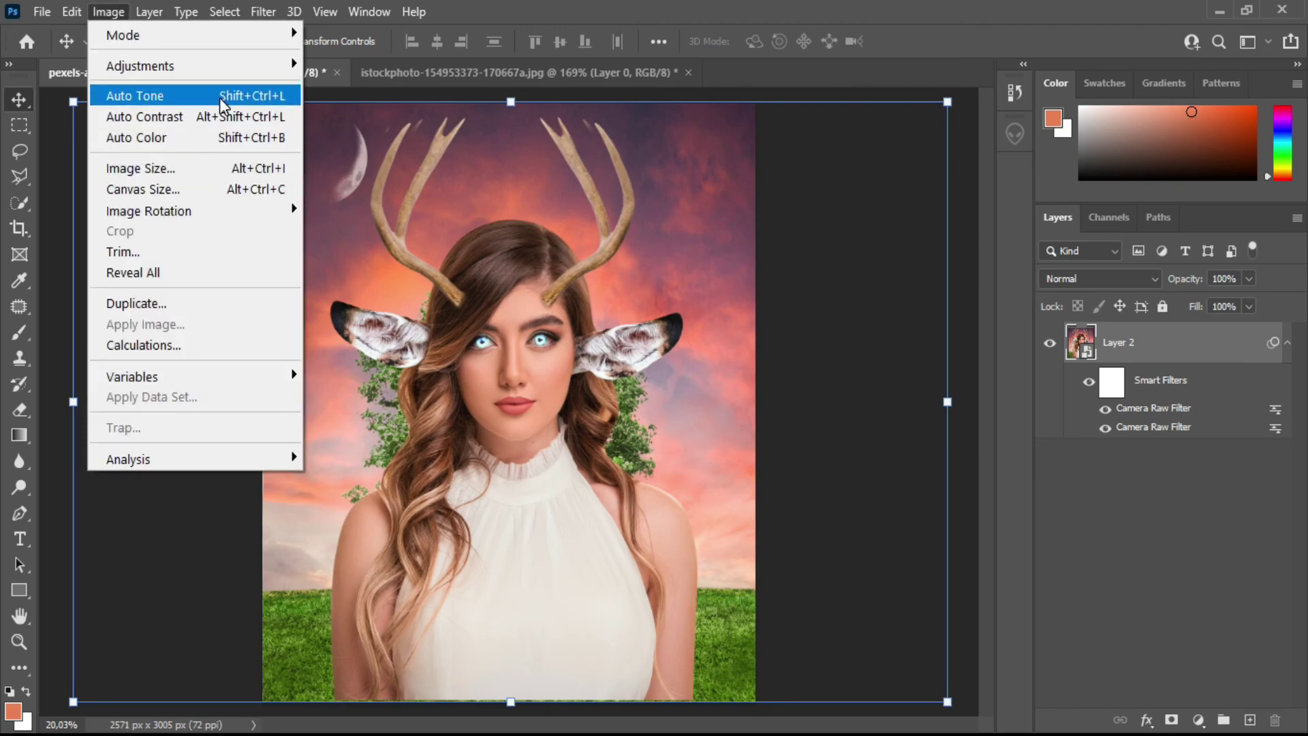
click(439, 179)
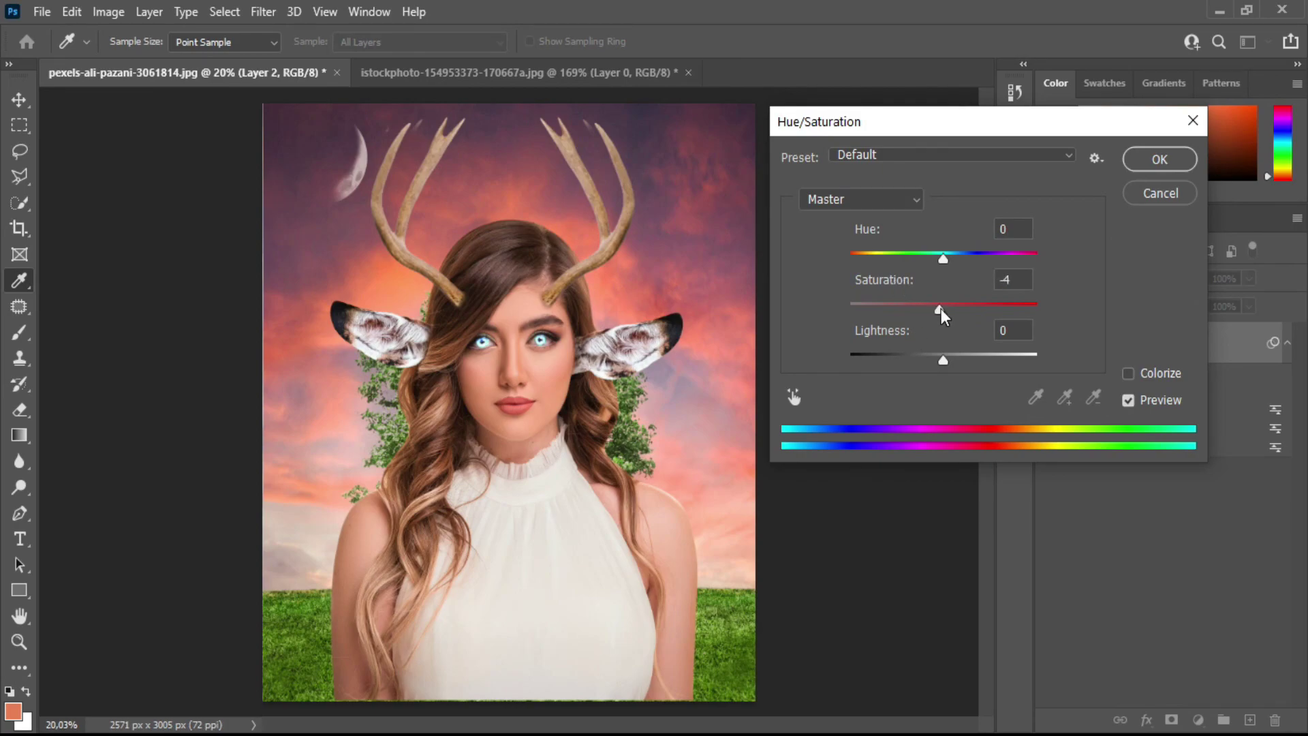
mouse_move(942, 309)
mouse_down()
mouse_move(984, 312)
mouse_move(956, 310)
mouse_up()
mouse_move(943, 257)
mouse_down()
mouse_move(963, 251)
mouse_move(941, 257)
mouse_move(950, 252)
mouse_up()
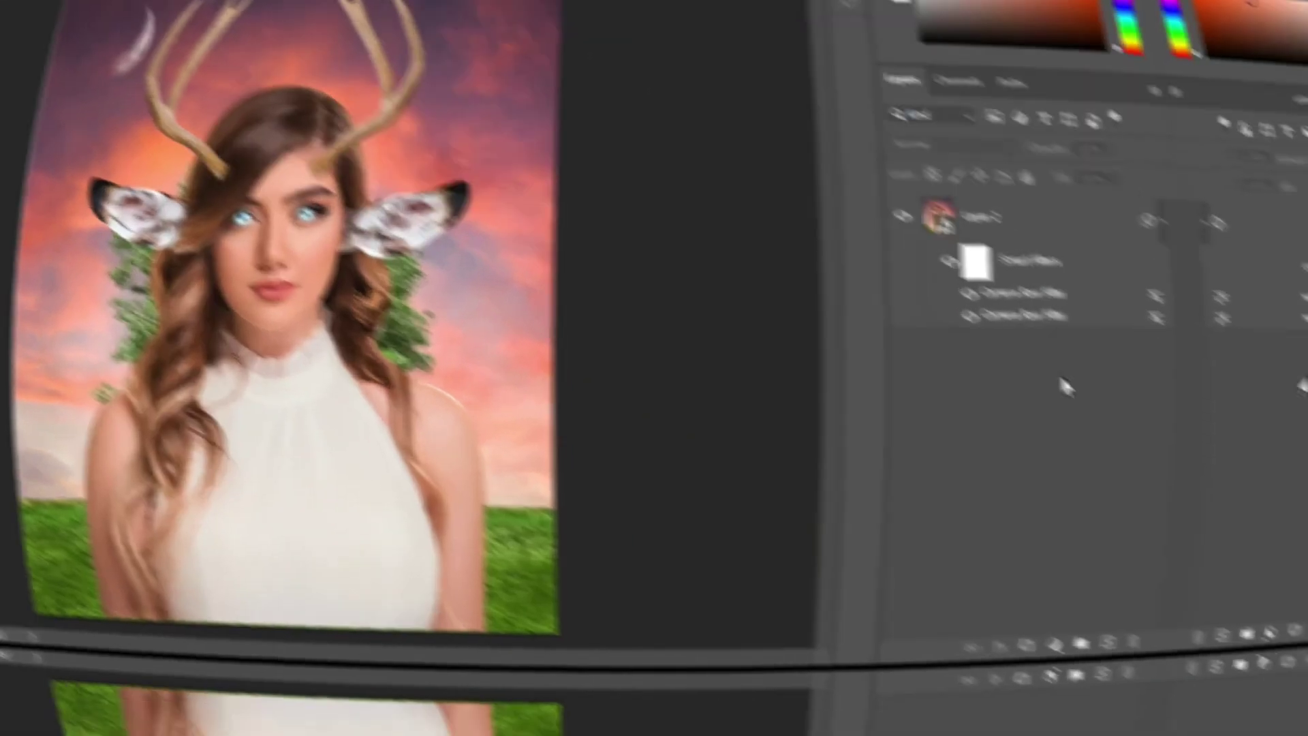